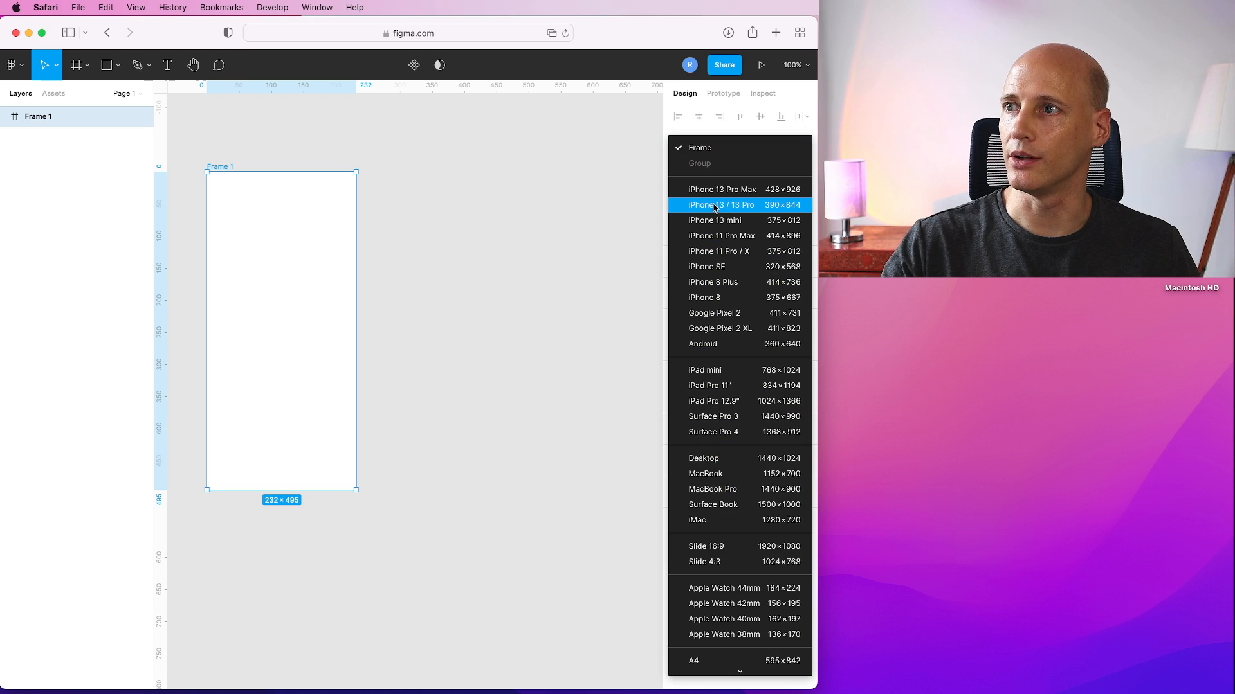
Resize Frame 1 to the iPhone 13 / 13 Pro preset and duplicate it beside the original.
scroll(364, 251, "down", 2)
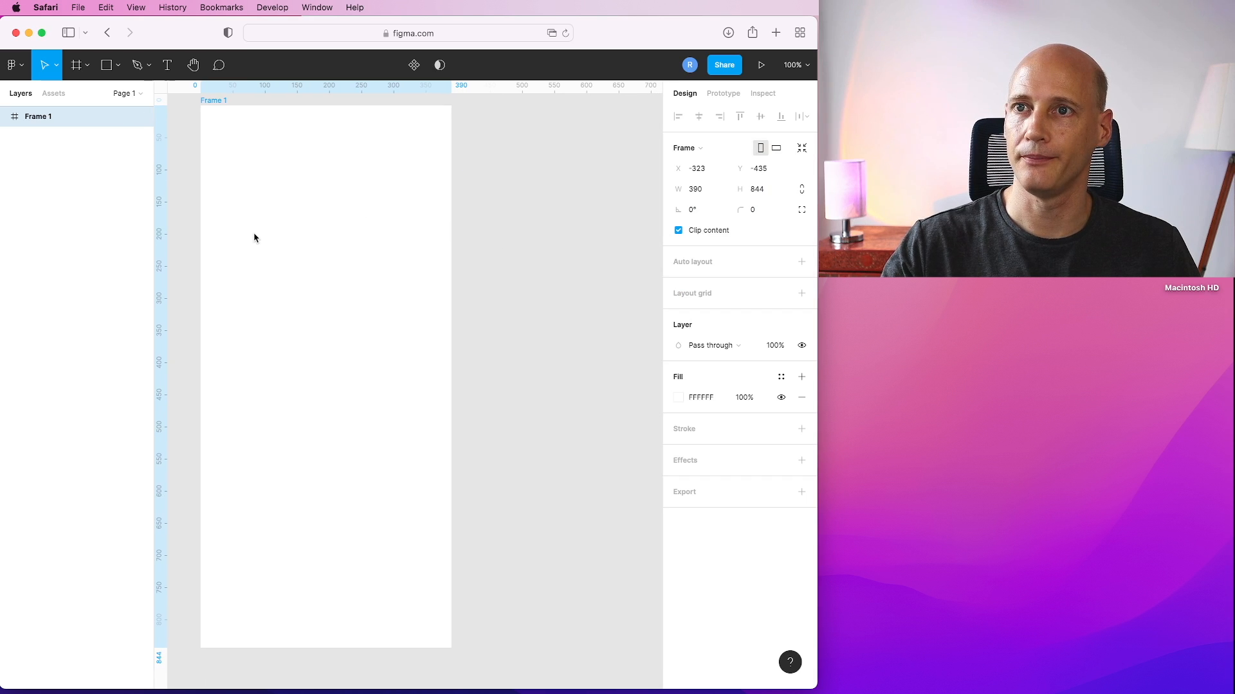
key("super+c")
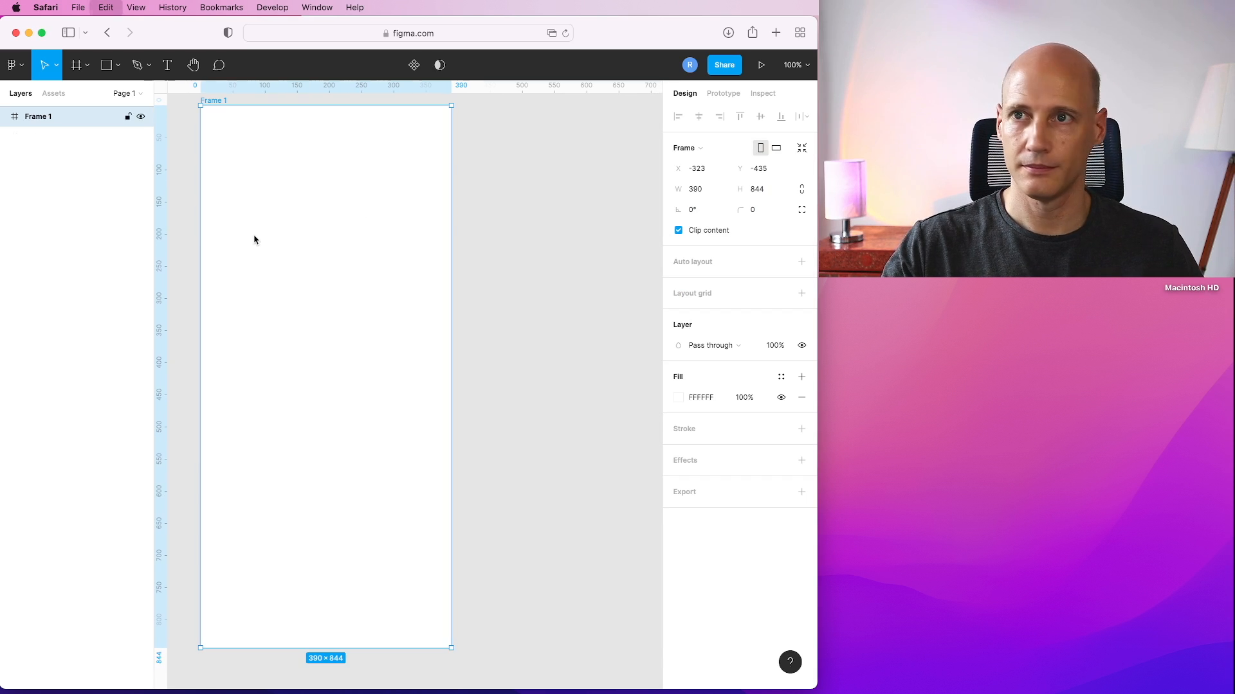
key("super+v")
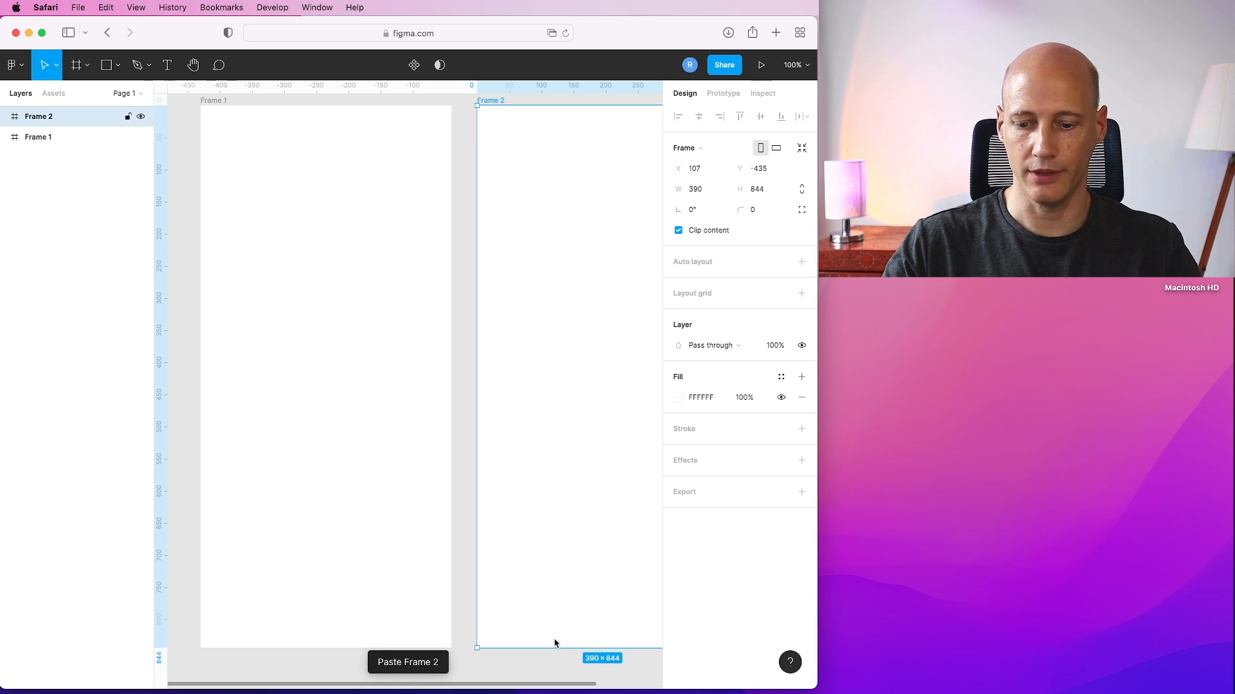
key("minus")
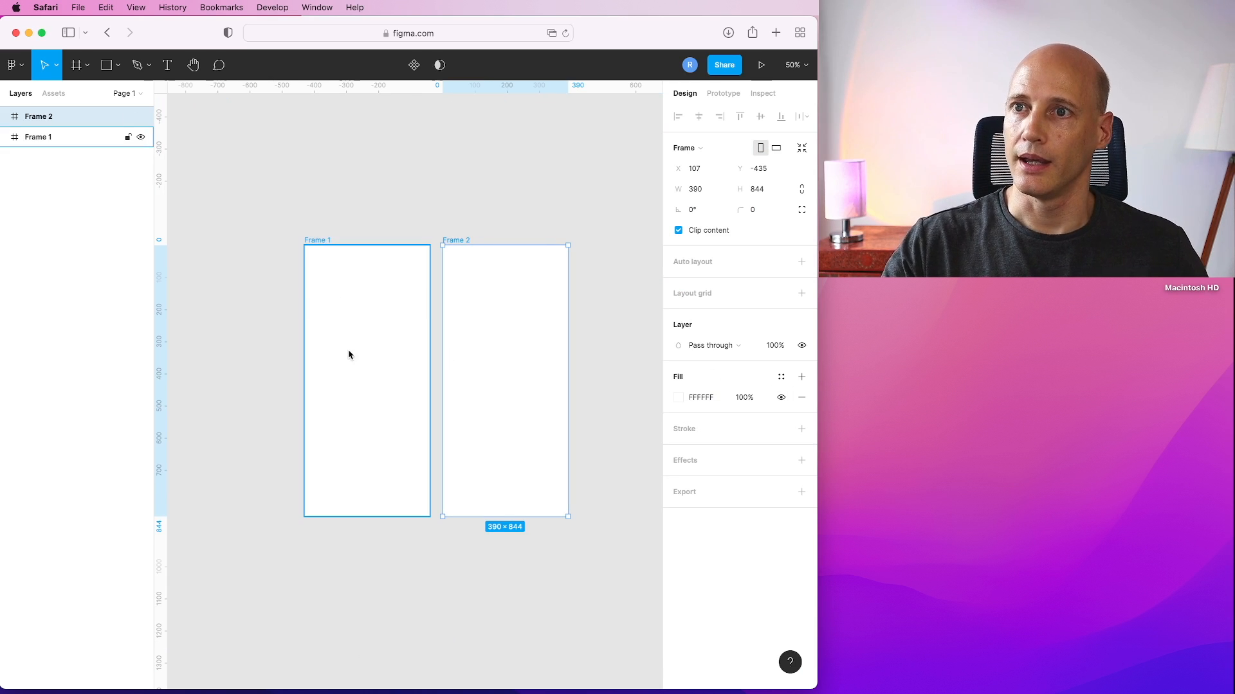
Rename the first frame "orange" and the second frame "blue".
left_click(319, 296)
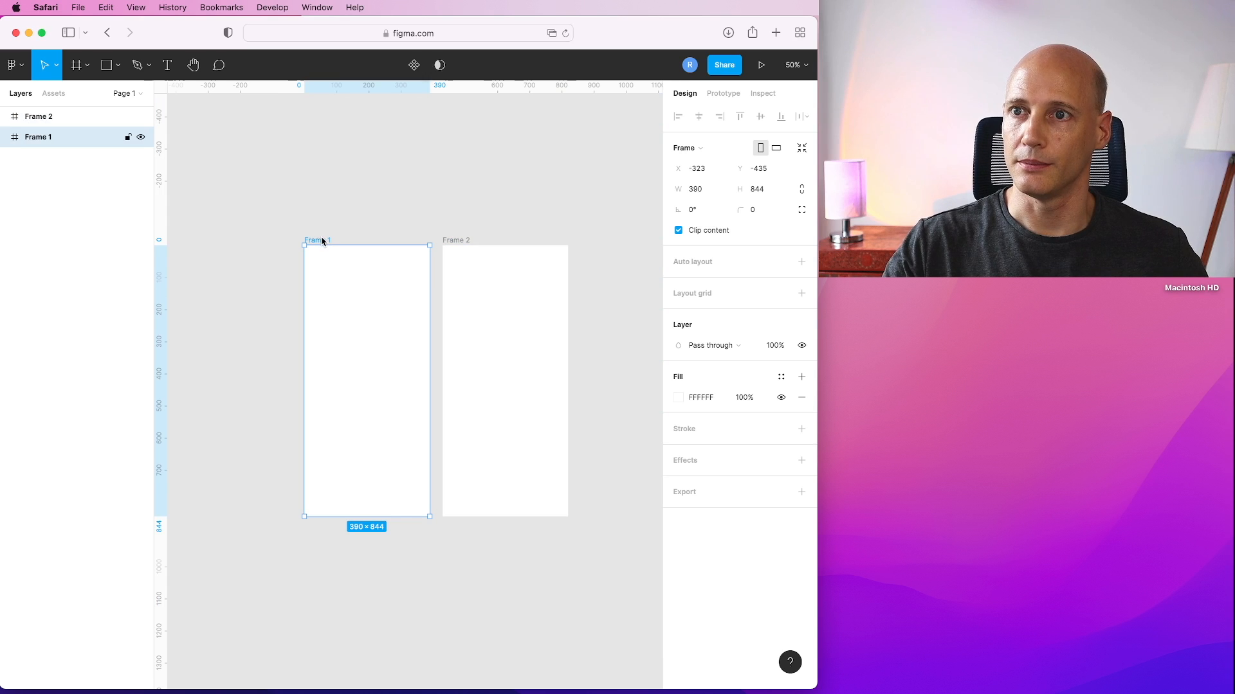
type("orange")
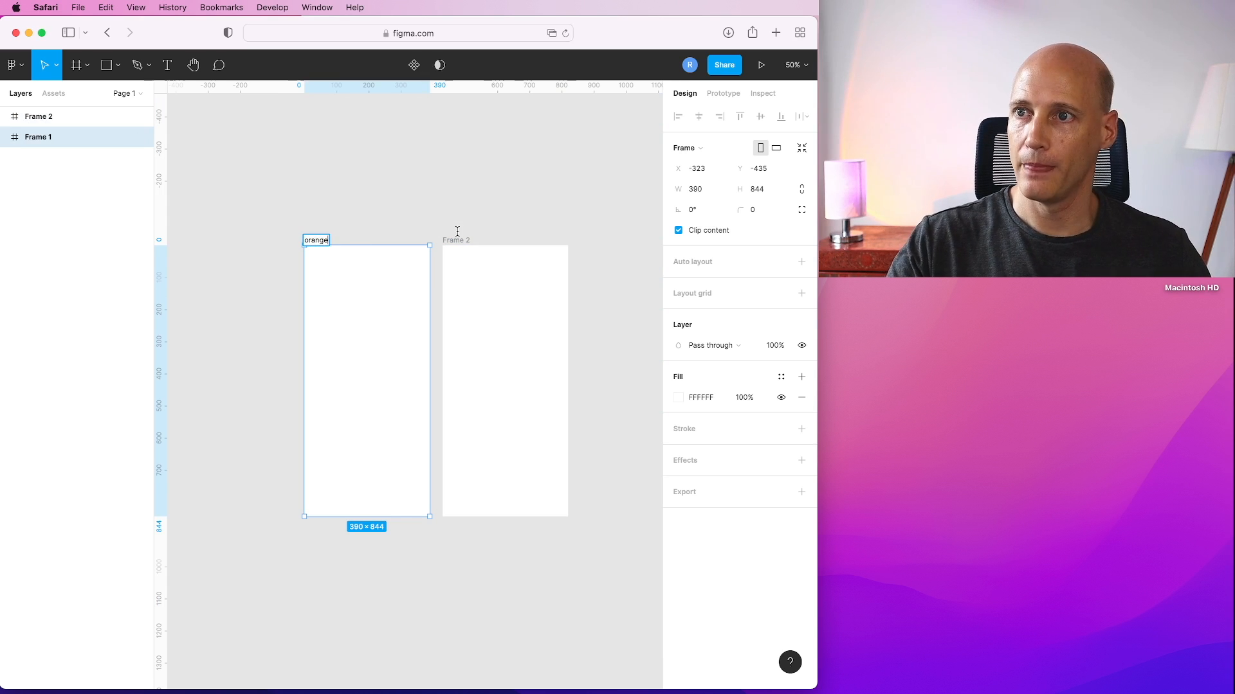
left_click(459, 240)
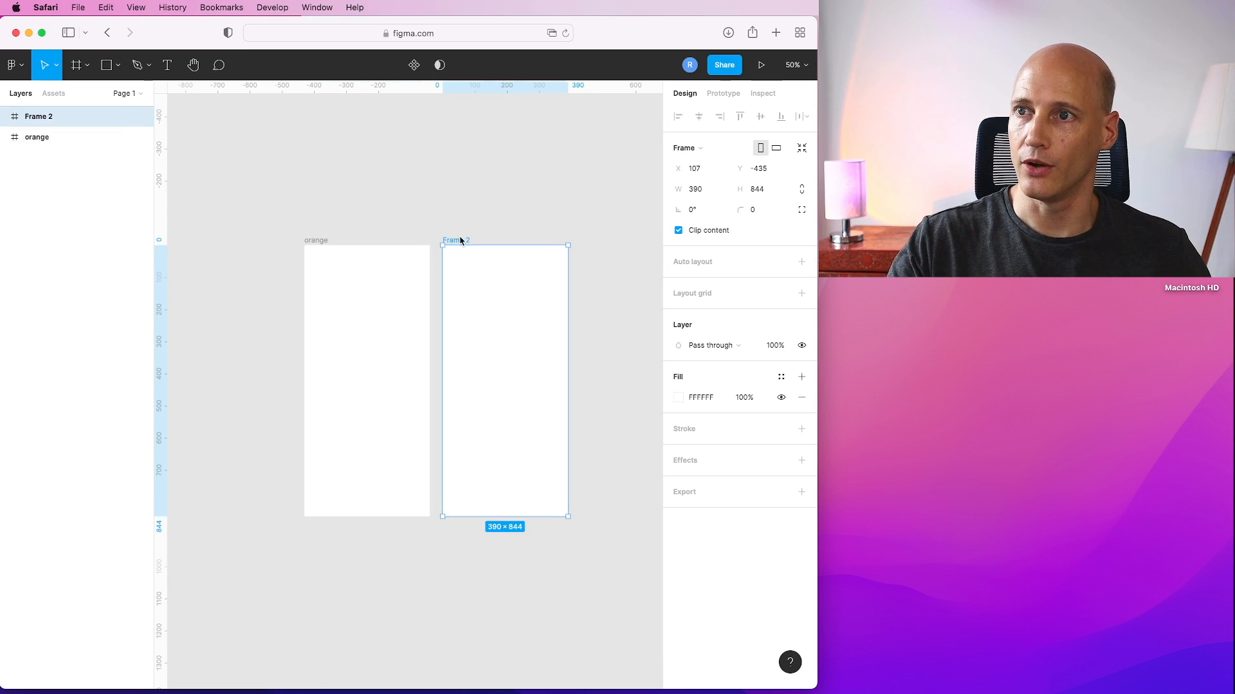
type("blue")
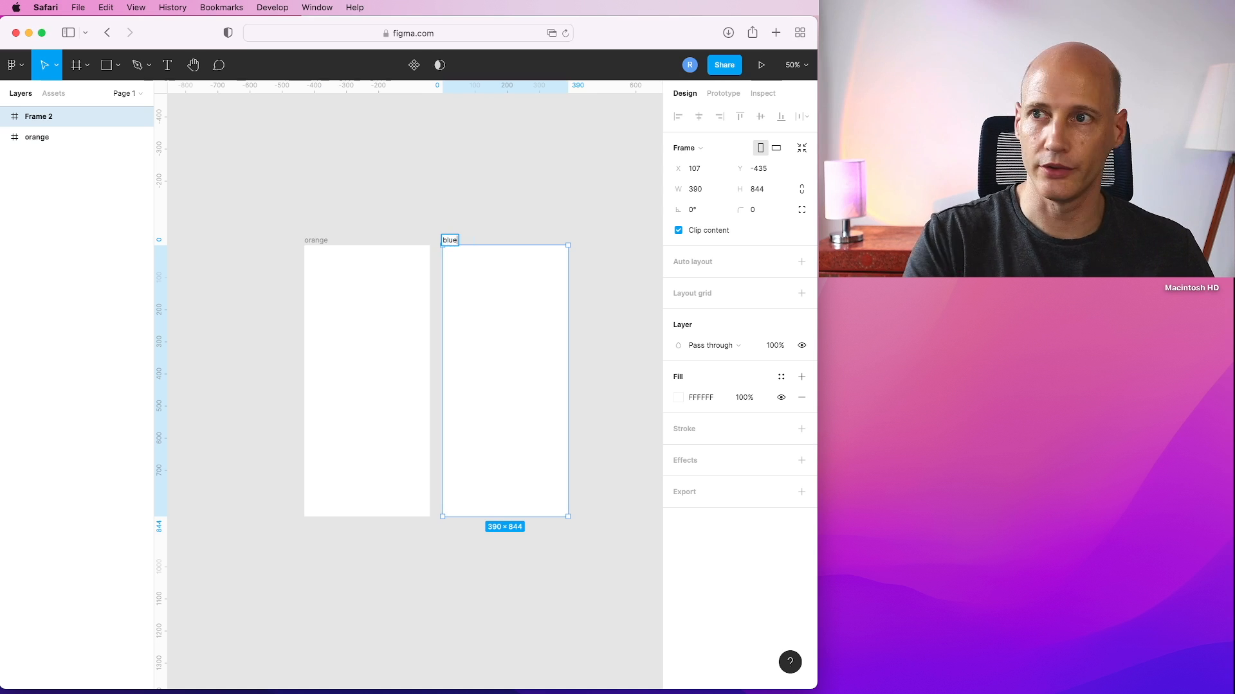
left_click(480, 226)
Set the orange frame's fill to a bright orange colour.
left_click(307, 368)
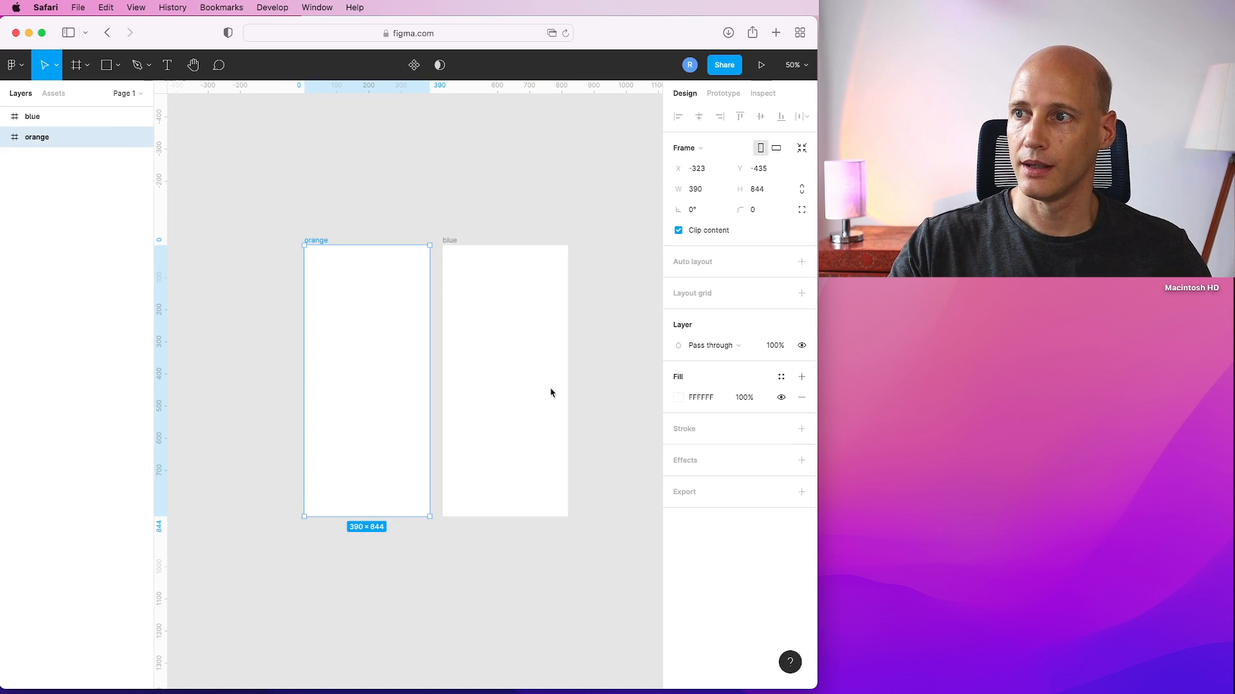
left_click(679, 400)
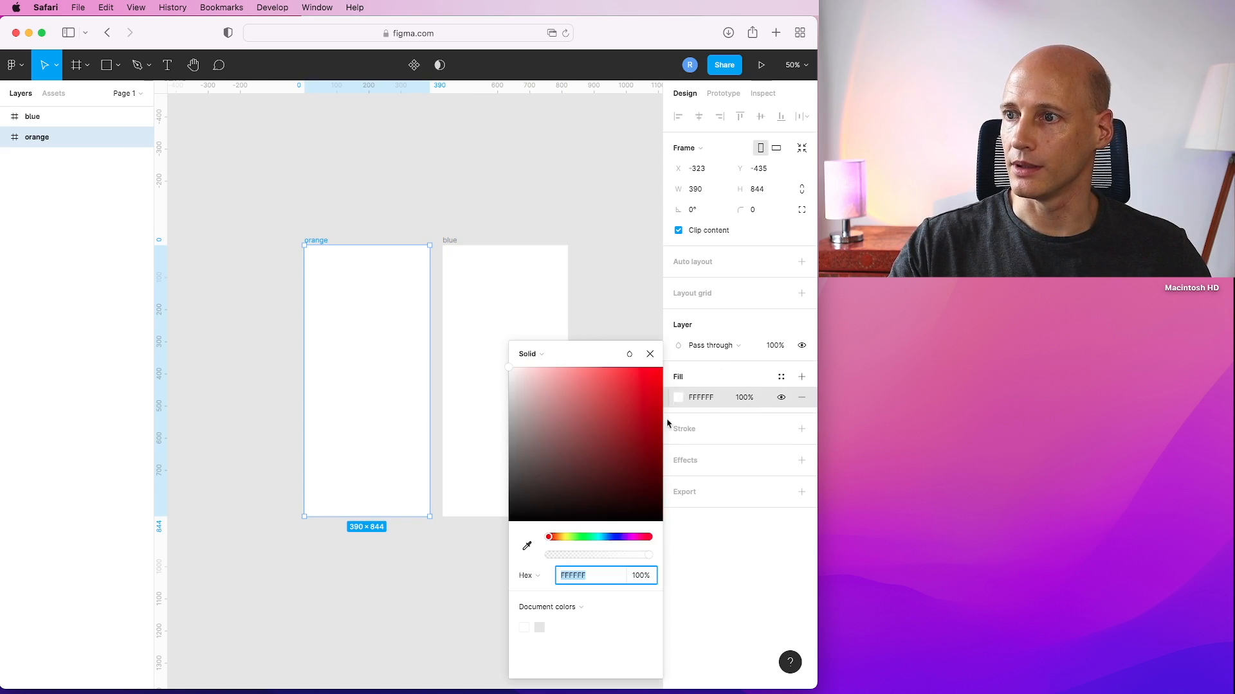
left_click(558, 538)
left_click_drag(623, 430, 655, 371)
left_click(521, 294)
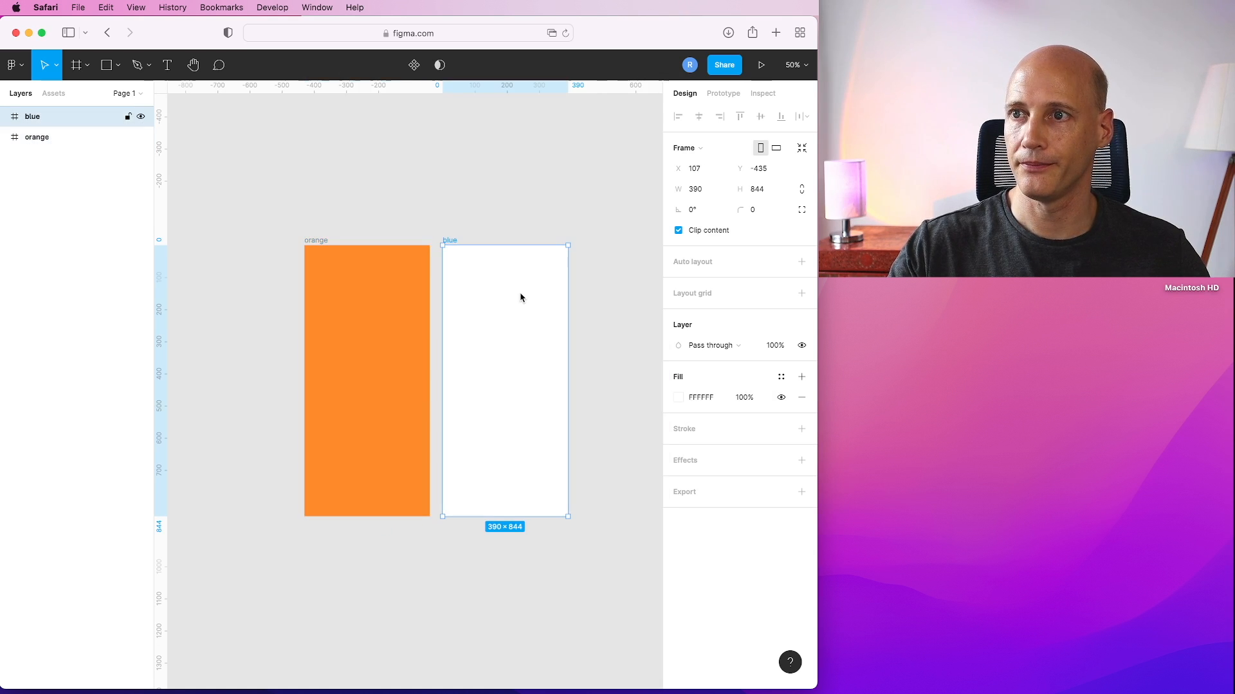
Set the blue frame's fill to blue, 222BF2.
left_click(678, 402)
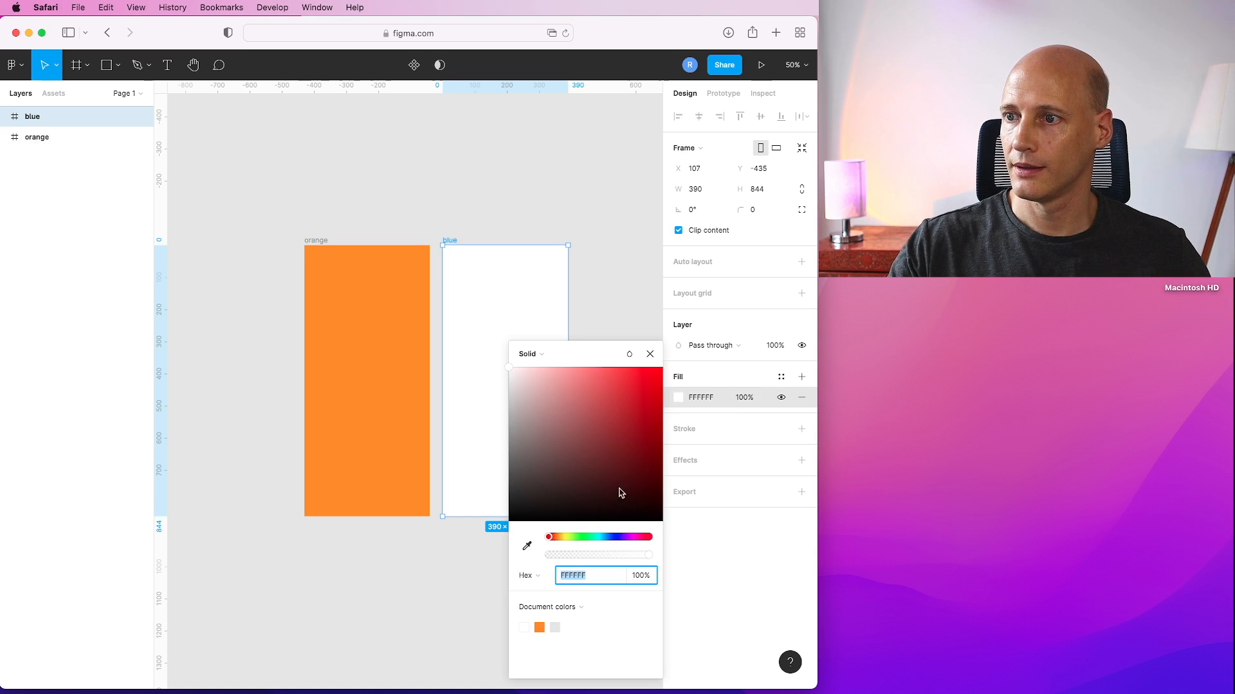
left_click_drag(605, 537, 615, 537)
left_click(623, 404)
left_click_drag(623, 405, 641, 375)
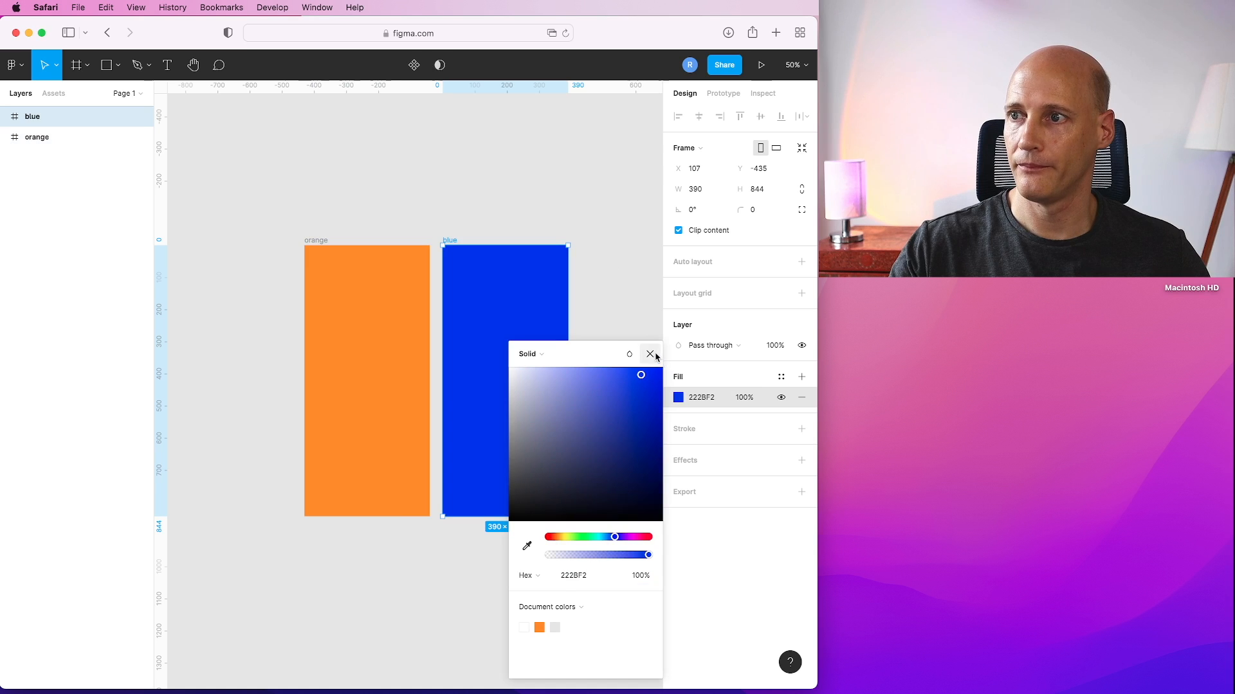
left_click(650, 354)
left_click(598, 305)
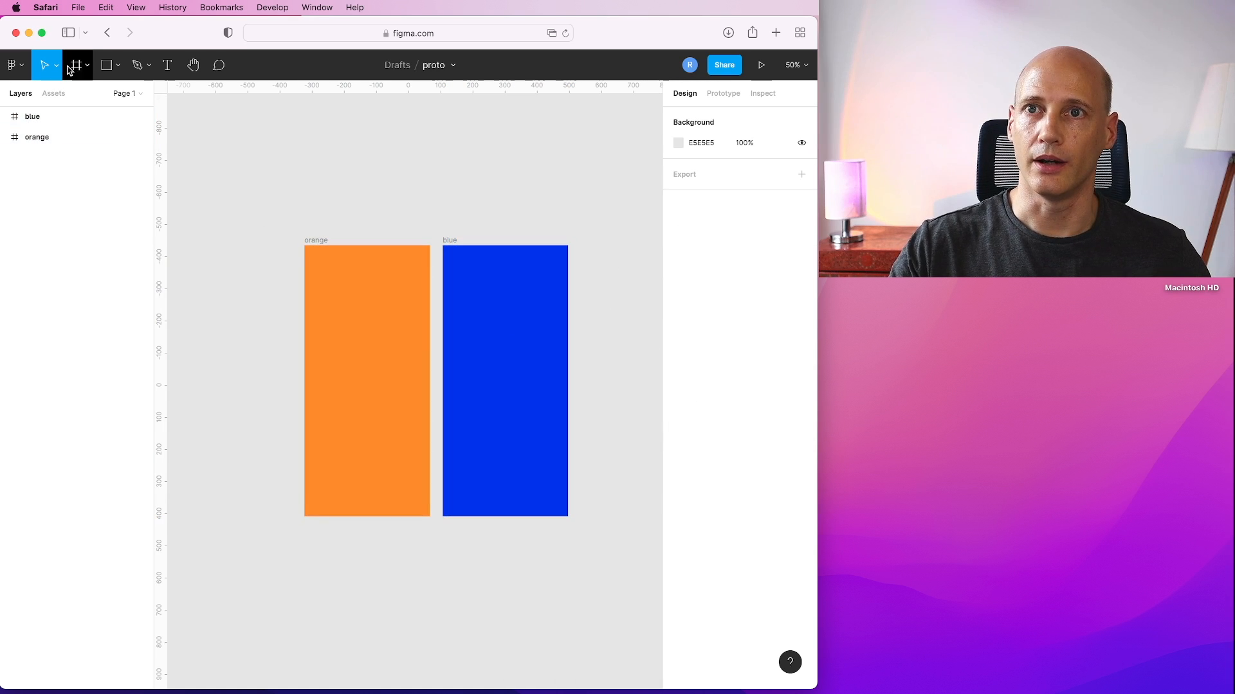
Draw a rectangle about 154 × 54 near the bottom-left of the orange frame.
left_click(107, 65)
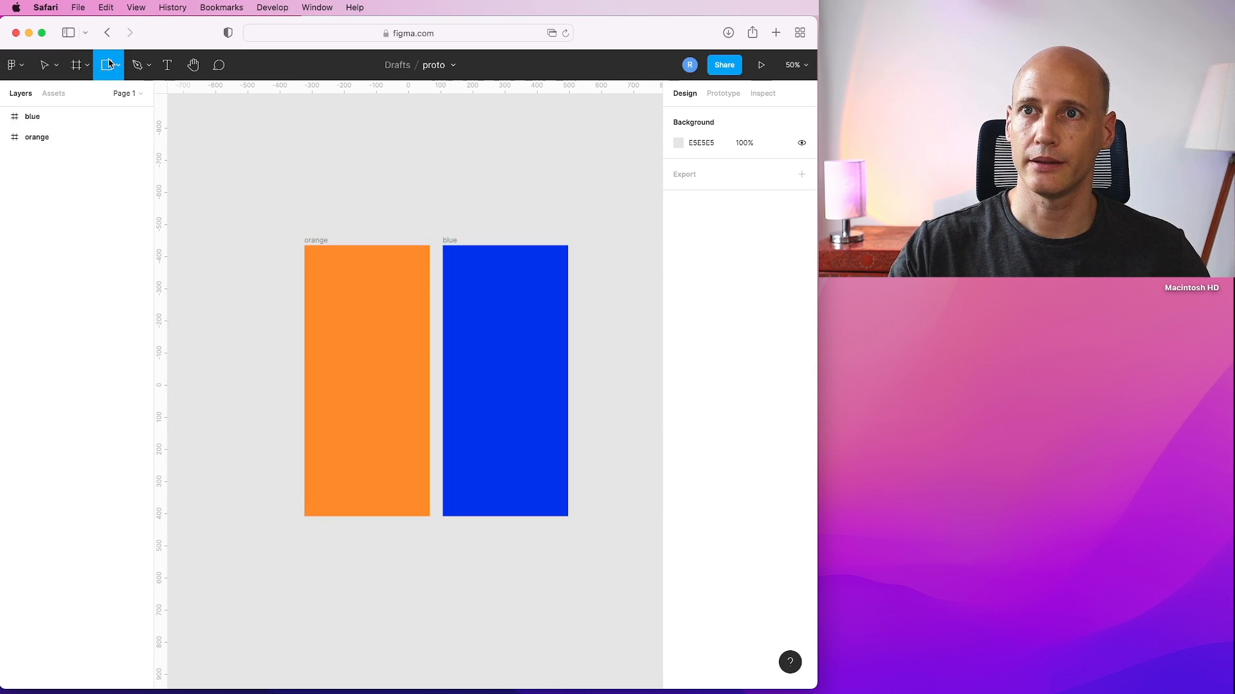
left_click(119, 64)
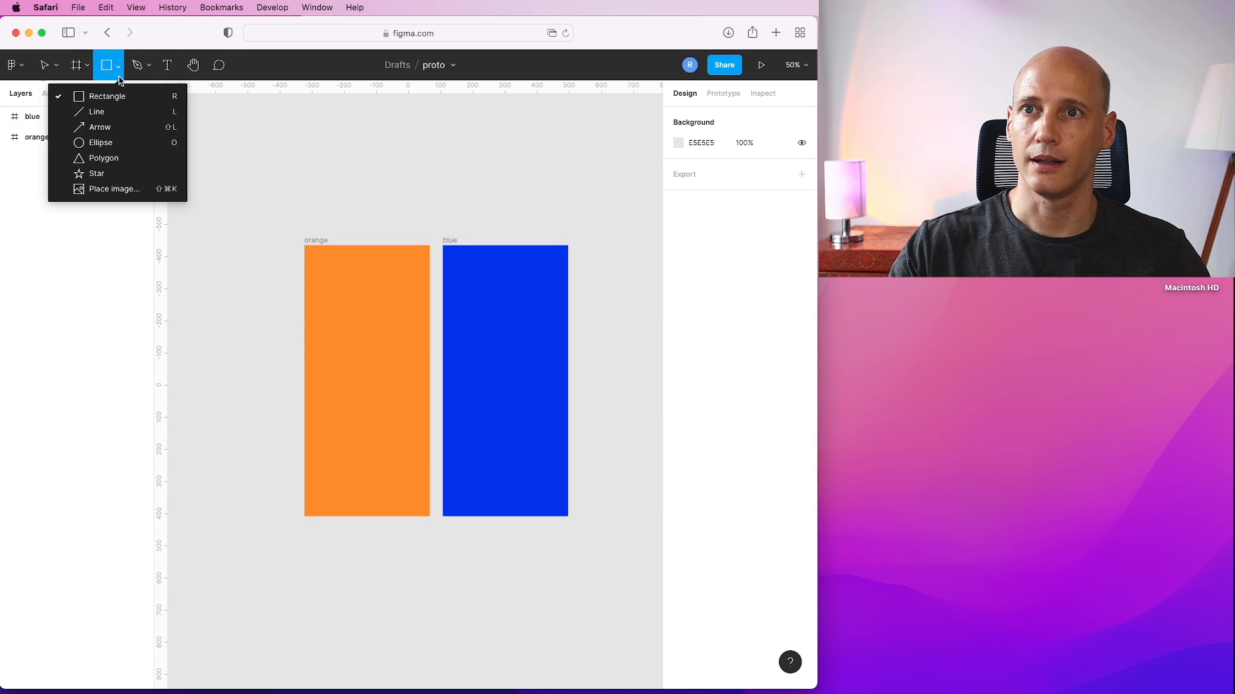
left_click(116, 94)
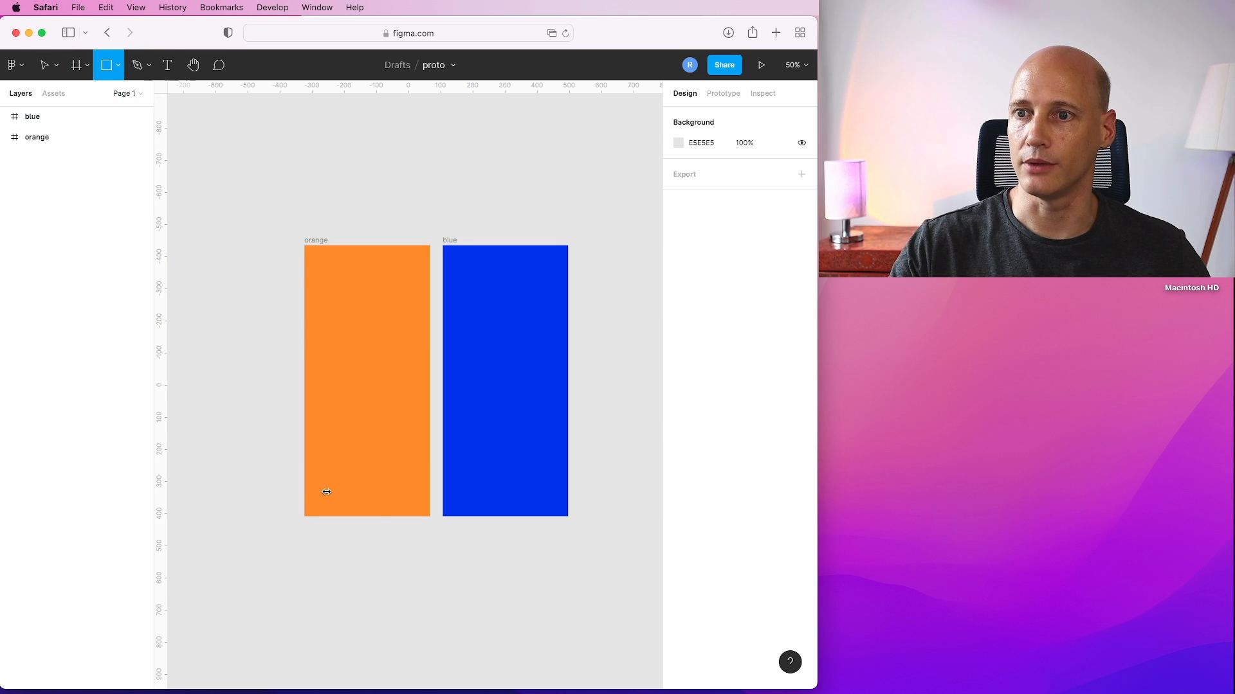
left_click_drag(317, 488, 366, 508)
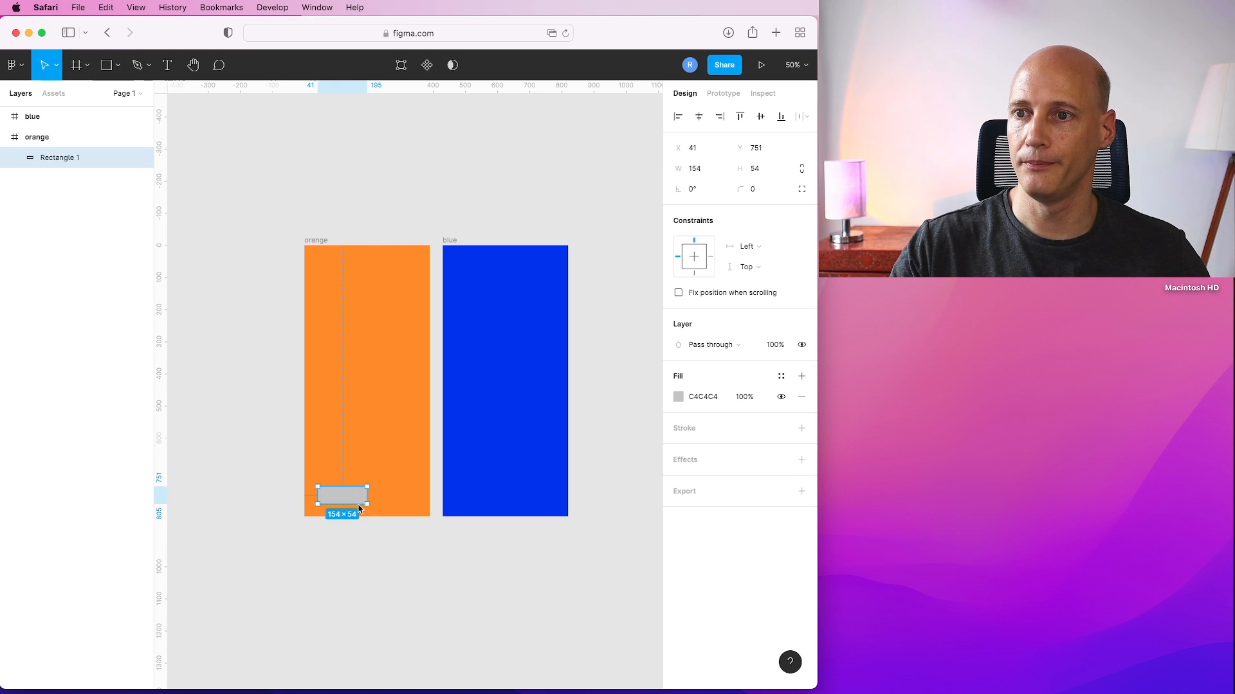
Fill the rectangle with the orange document colour and add a black stroke of weight 3.
left_click(678, 397)
left_click(524, 627)
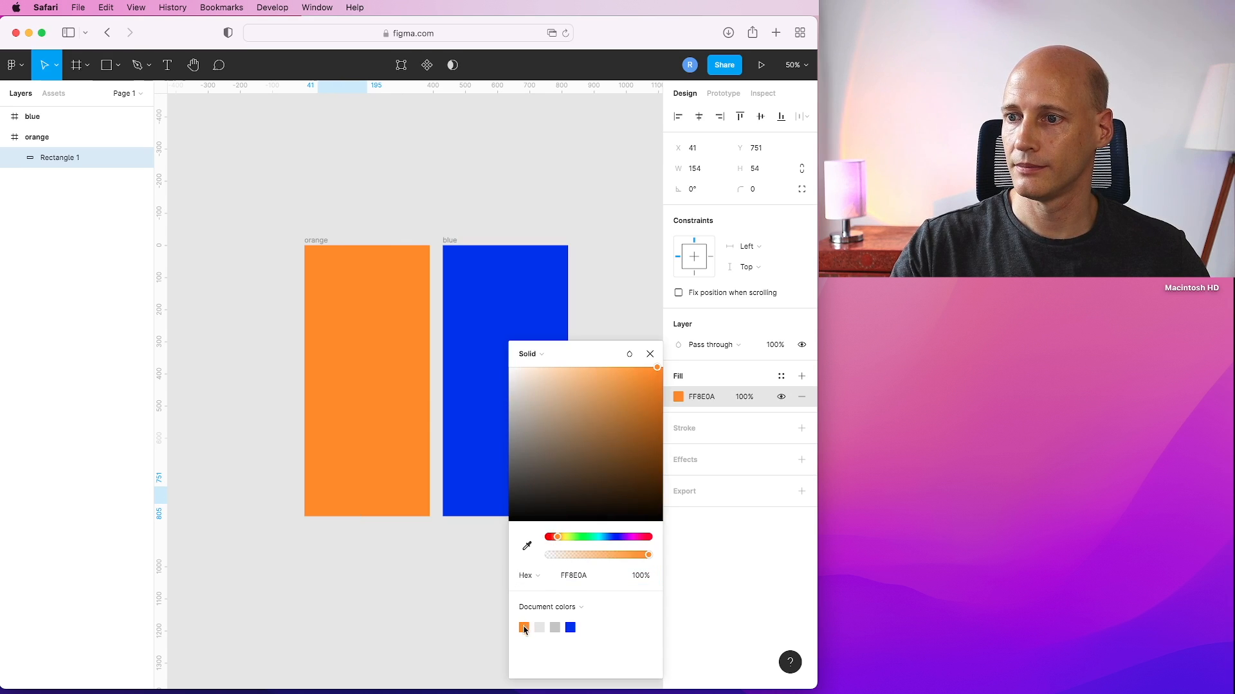
left_click(704, 429)
left_click(693, 434)
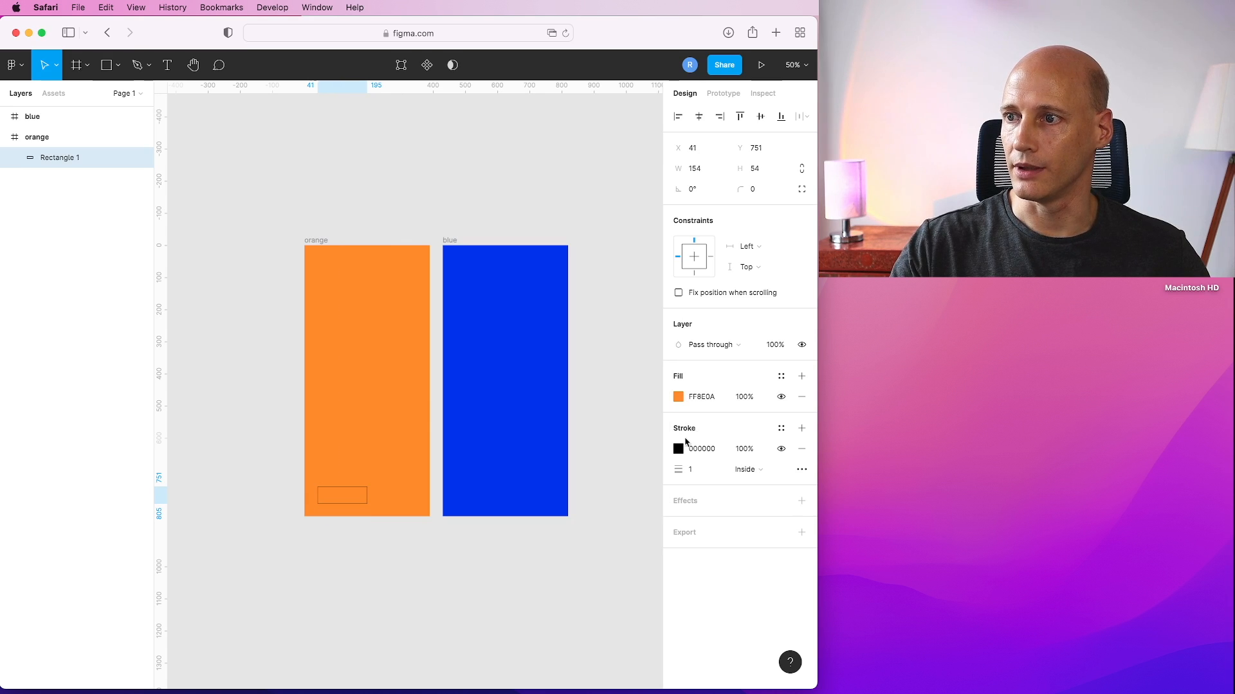
left_click(693, 471)
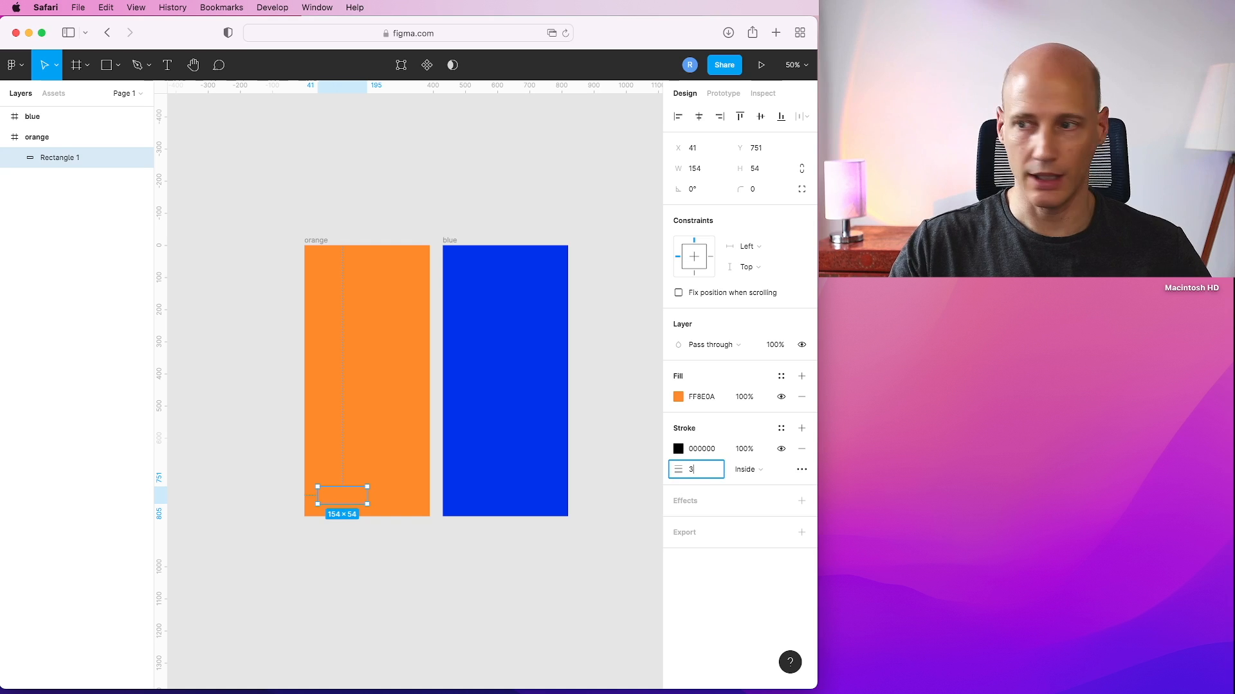
key("Return")
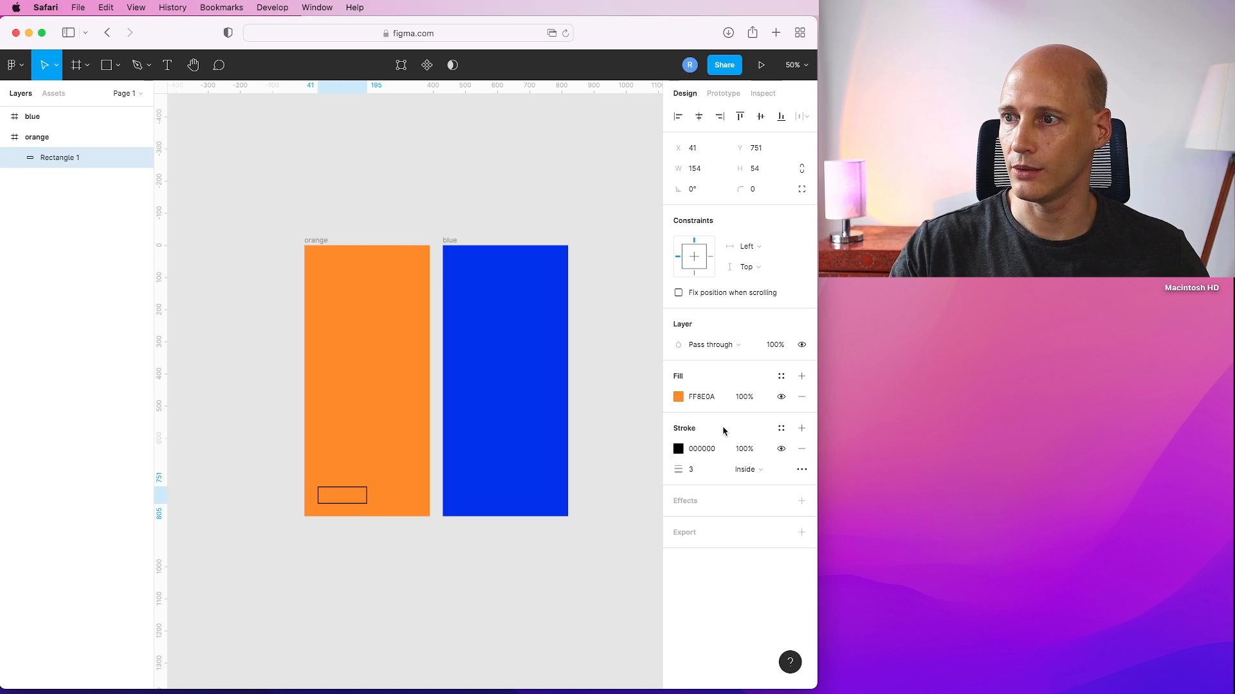
Add a Drop shadow effect to the rectangle.
left_click(693, 500)
left_click(711, 522)
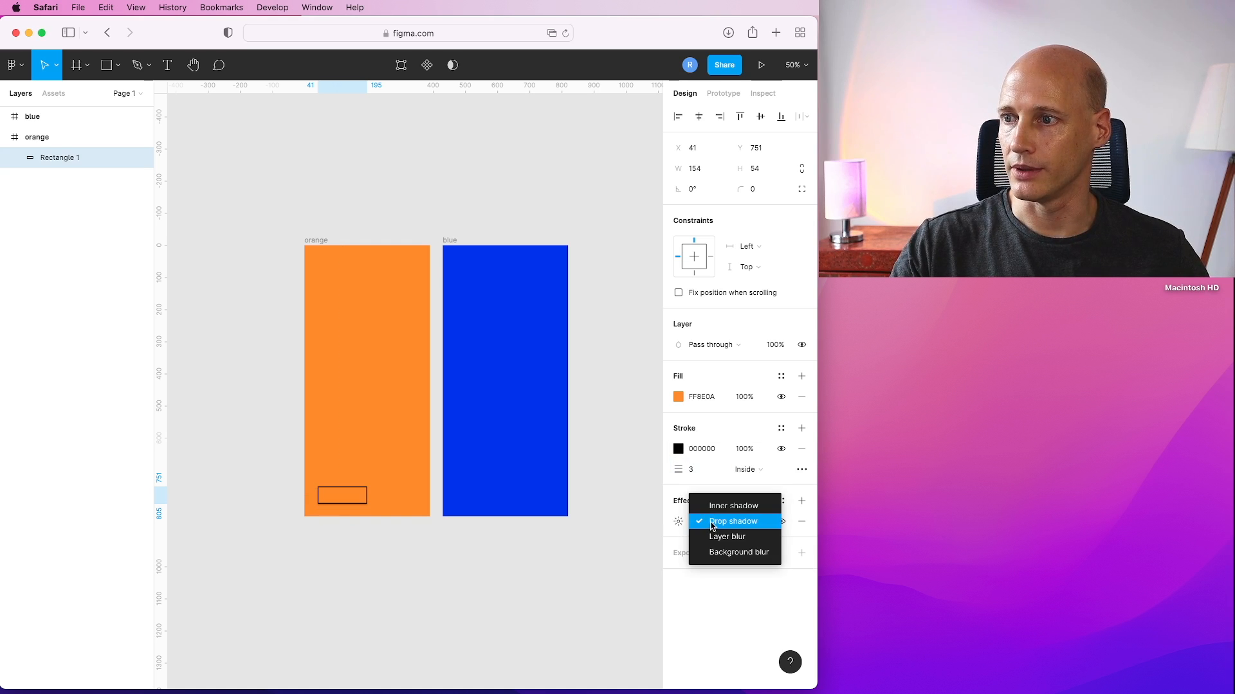
left_click(711, 522)
left_click(418, 562)
Paste a copy of the rectangle and place it beside the original in the orange frame.
left_click(347, 499)
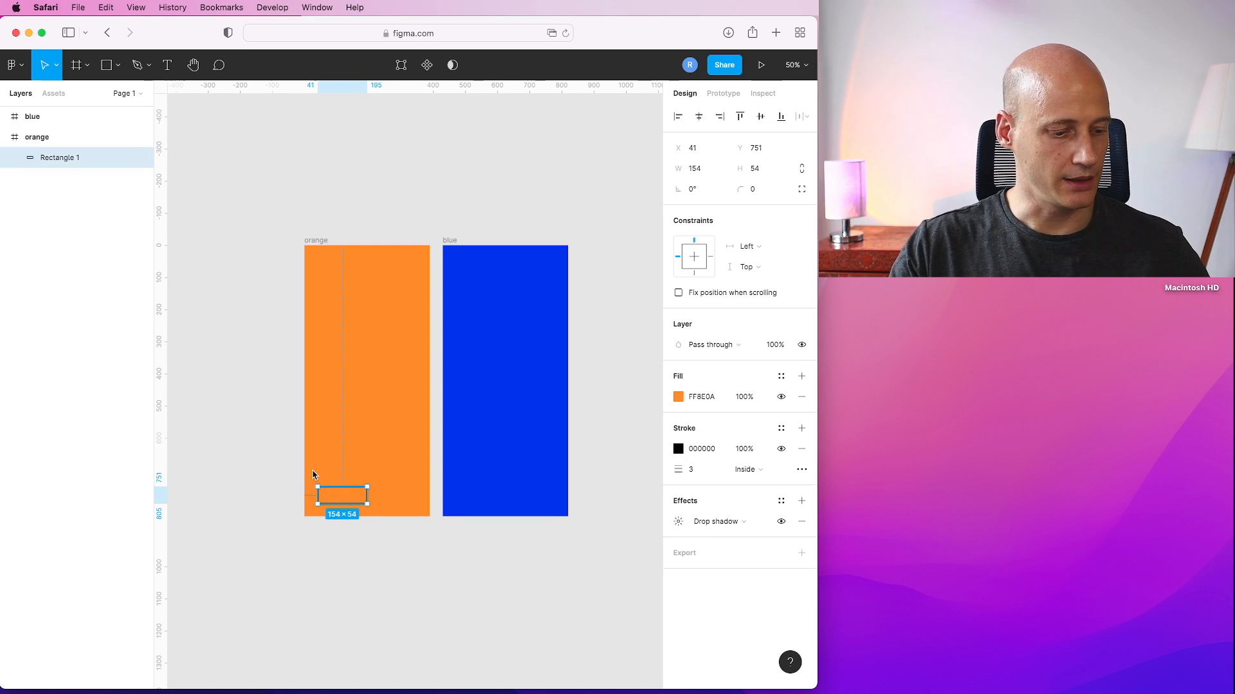
key("super+v")
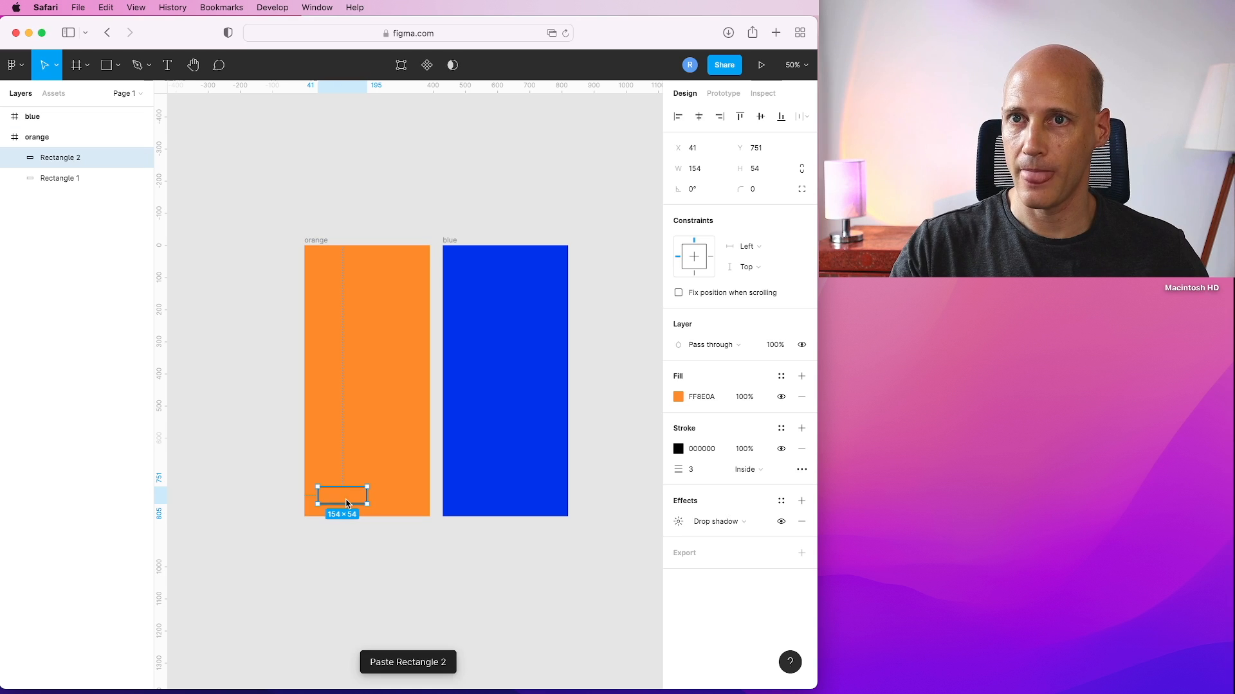
left_click_drag(348, 500, 397, 504)
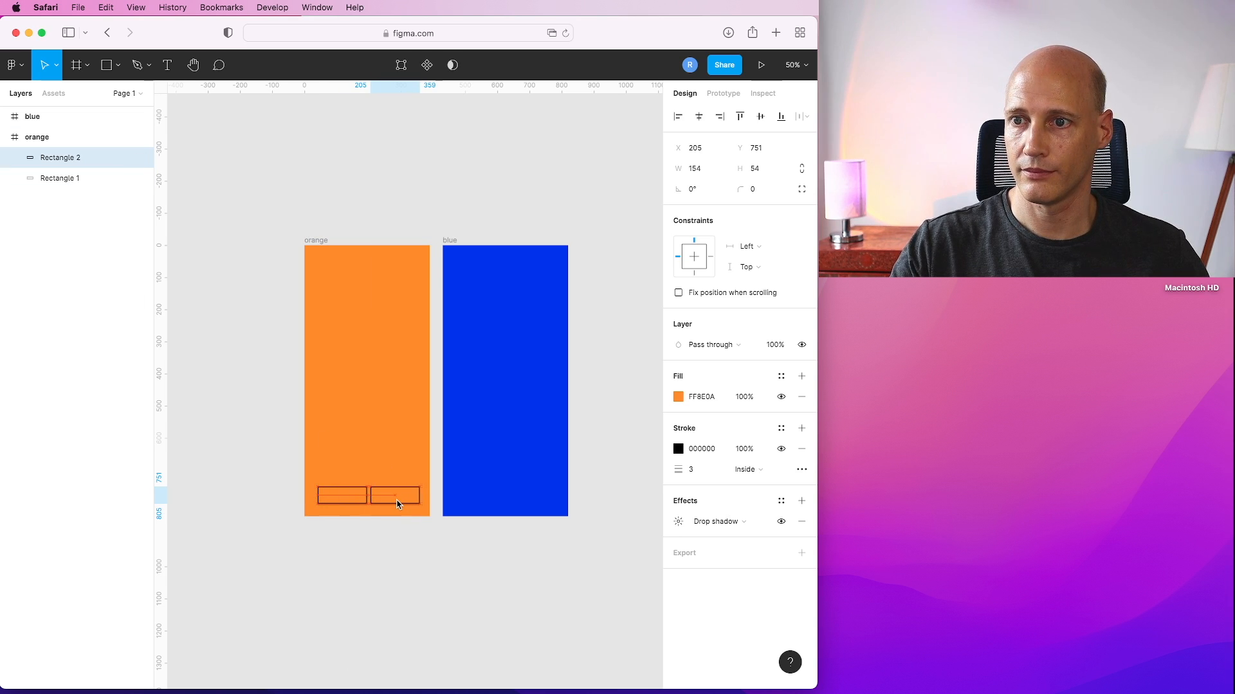
Fill the second rectangle with the blue document colour, 222BF2.
left_click(678, 397)
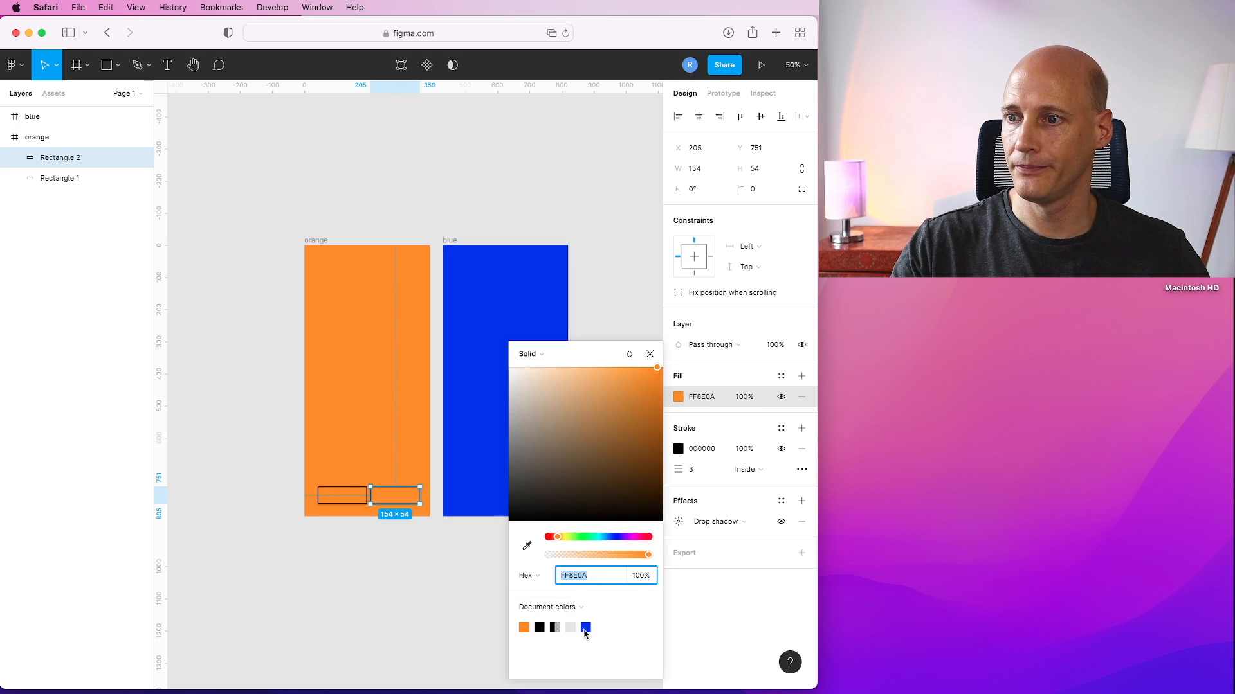
left_click(586, 628)
left_click(649, 353)
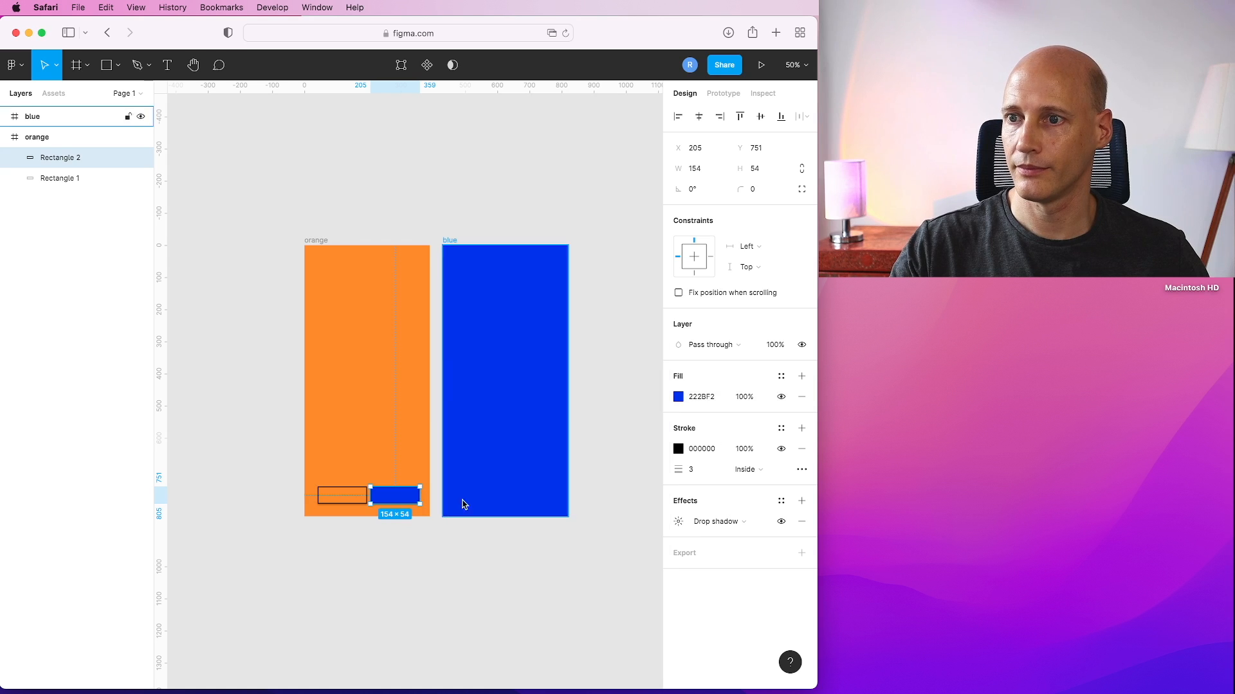
Paste copies of both rectangles into the blue frame at the same bottom position.
left_click(331, 564)
left_click(333, 495)
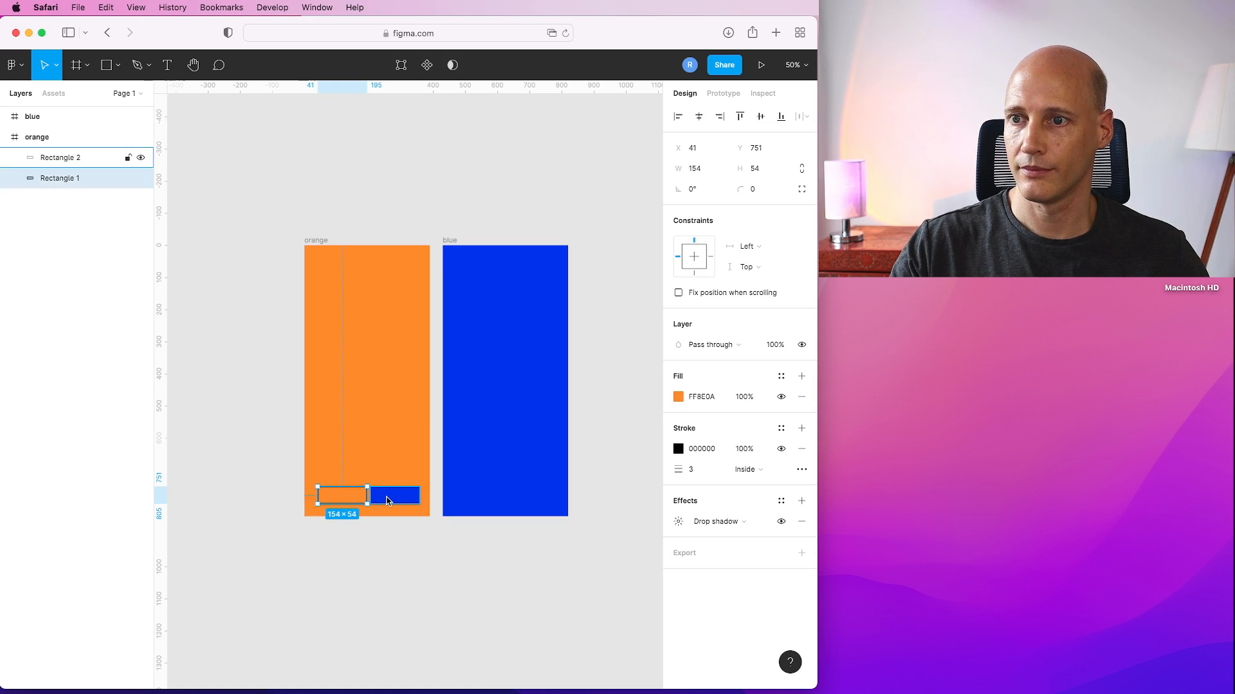
left_click(389, 497, "shift")
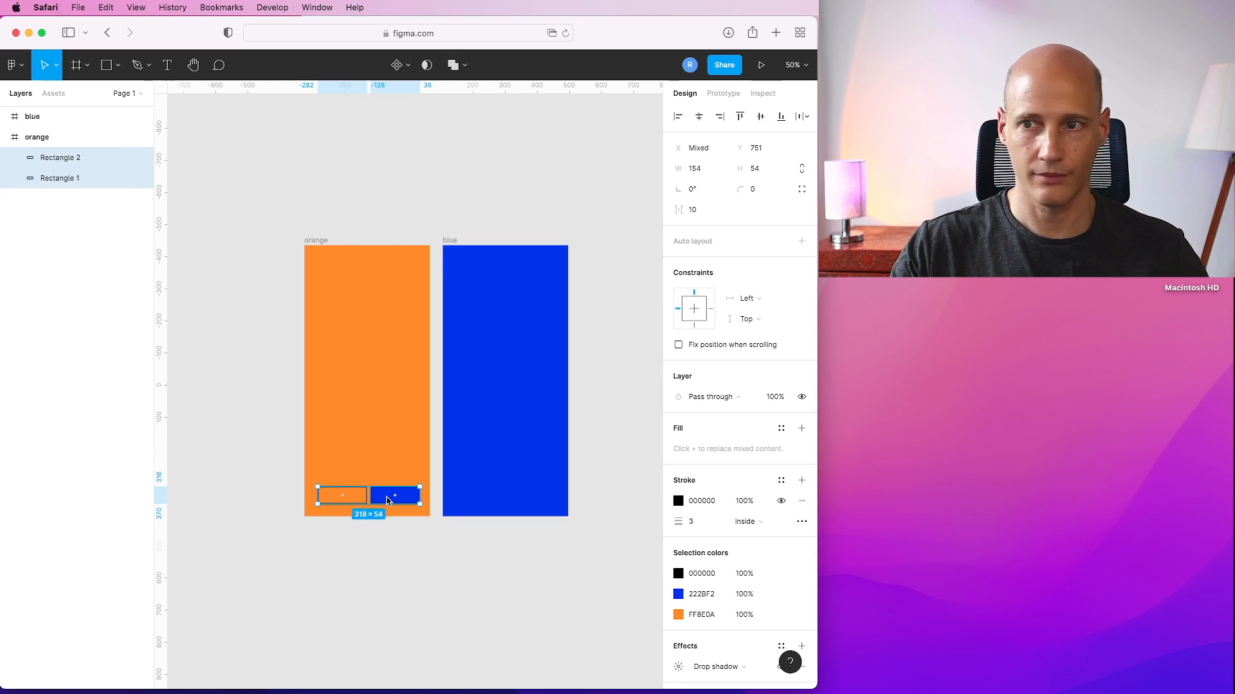
key("super+v")
left_click_drag(382, 501, 518, 501)
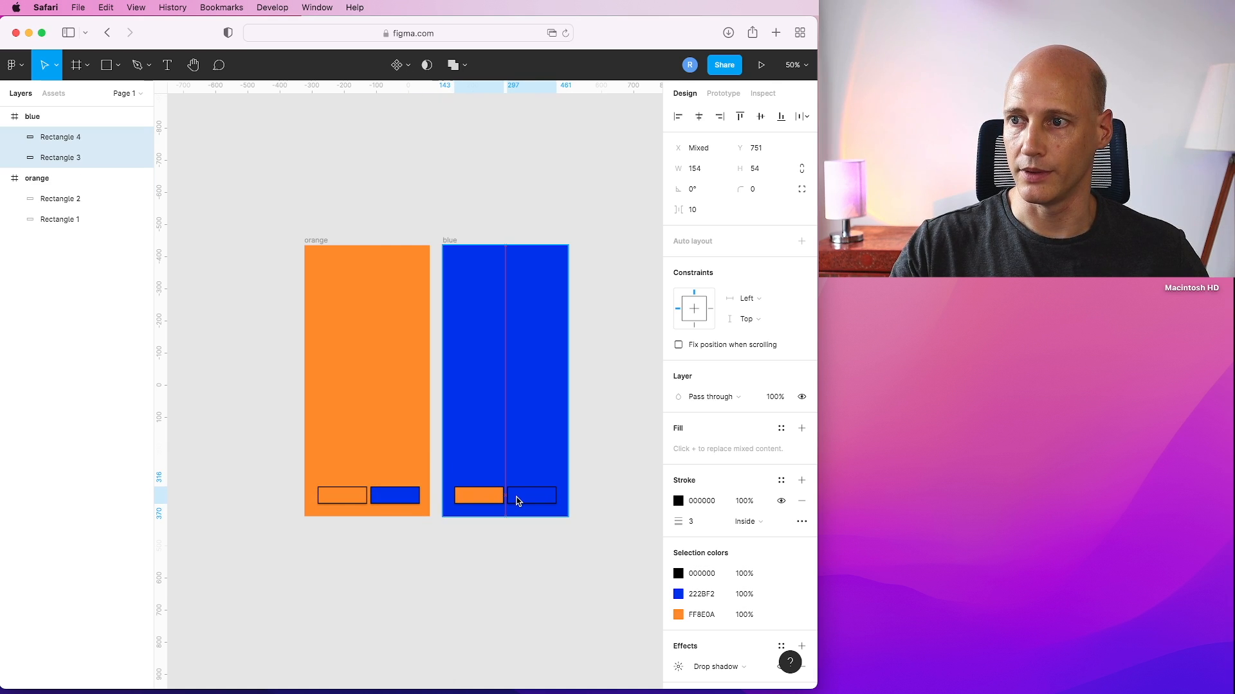
Create a tap connection from the blue button in the orange frame to the blue frame.
left_click(472, 577)
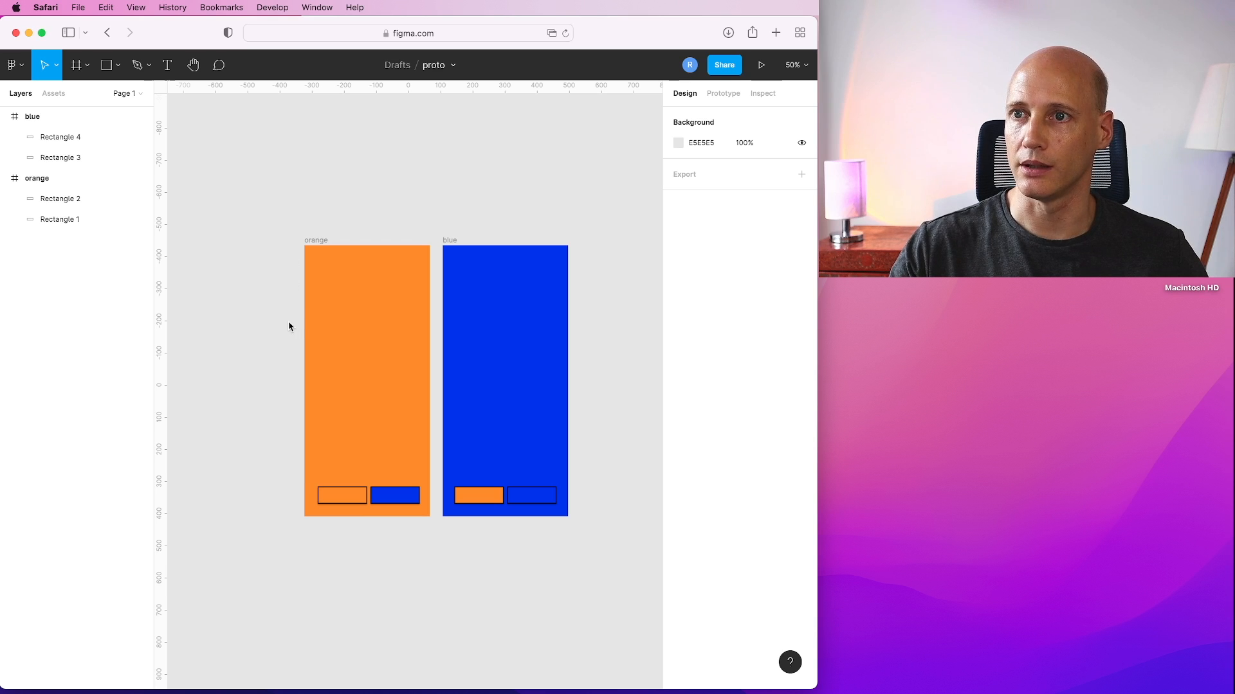
left_click(724, 96)
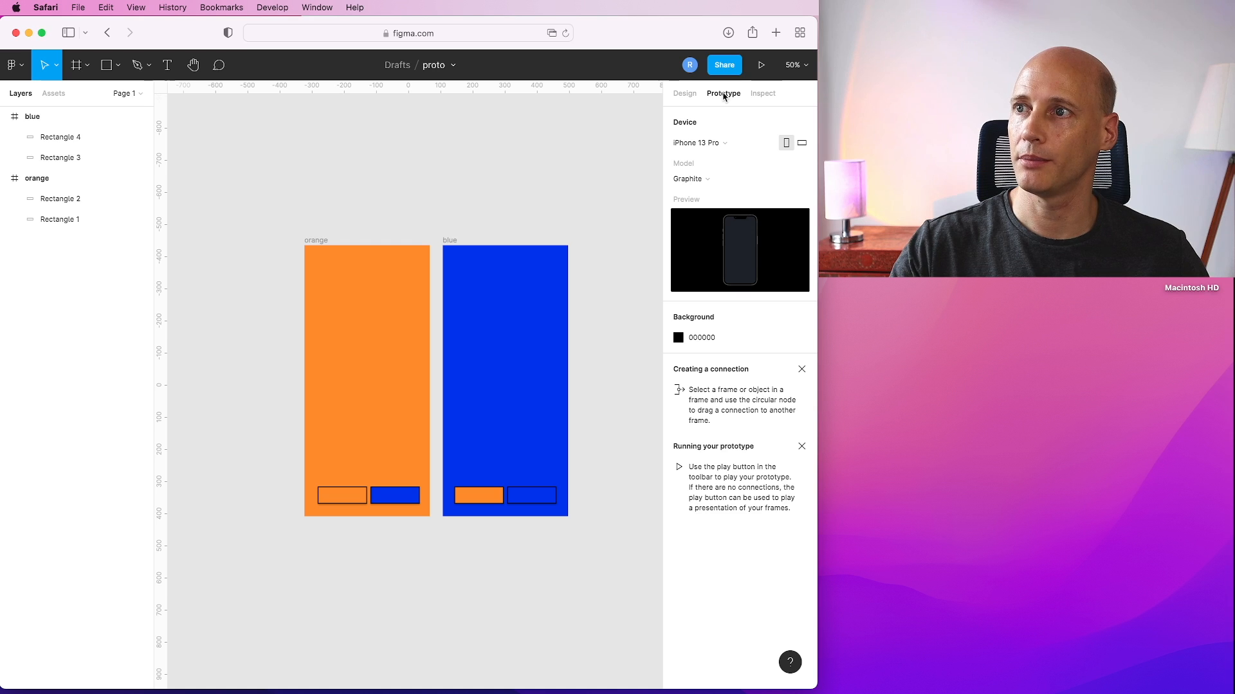
left_click(345, 503)
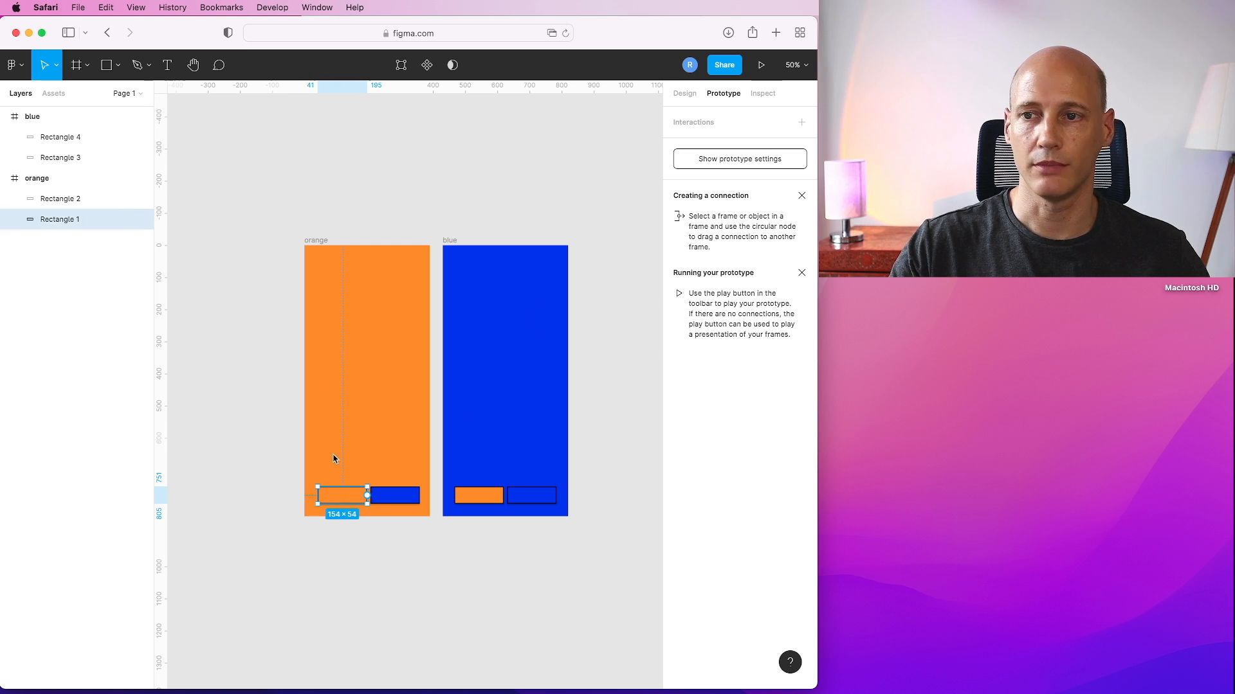
left_click(401, 496)
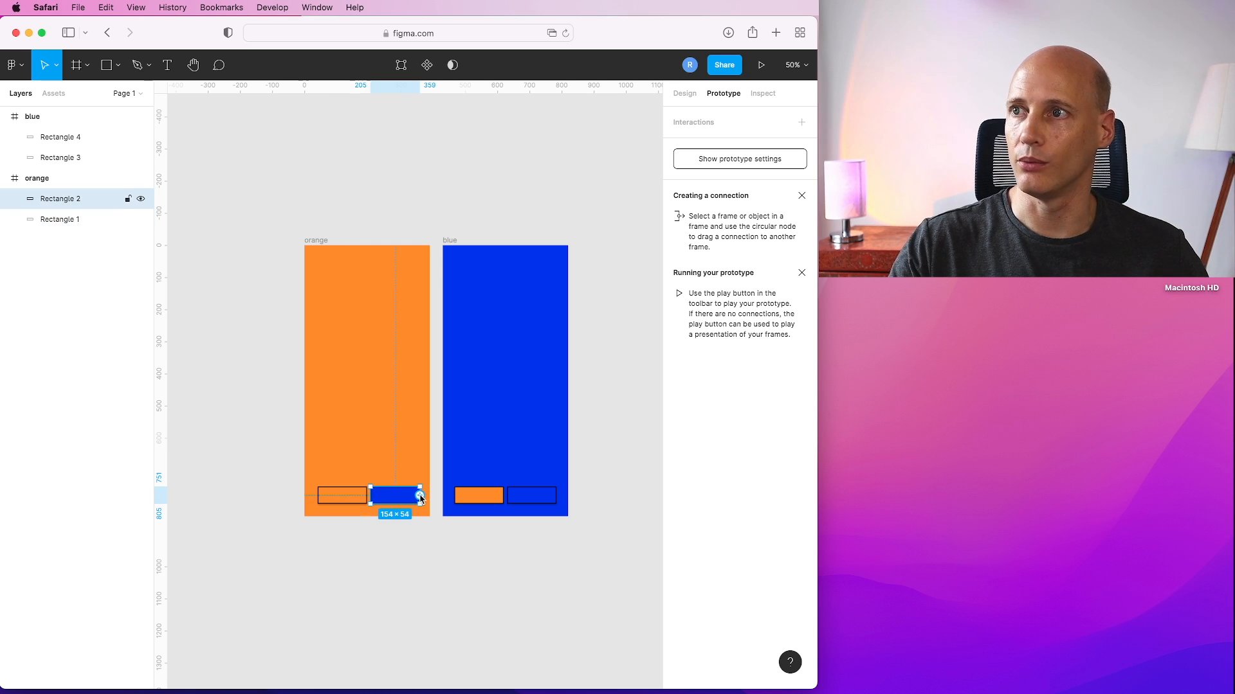
left_click_drag(423, 496, 449, 380)
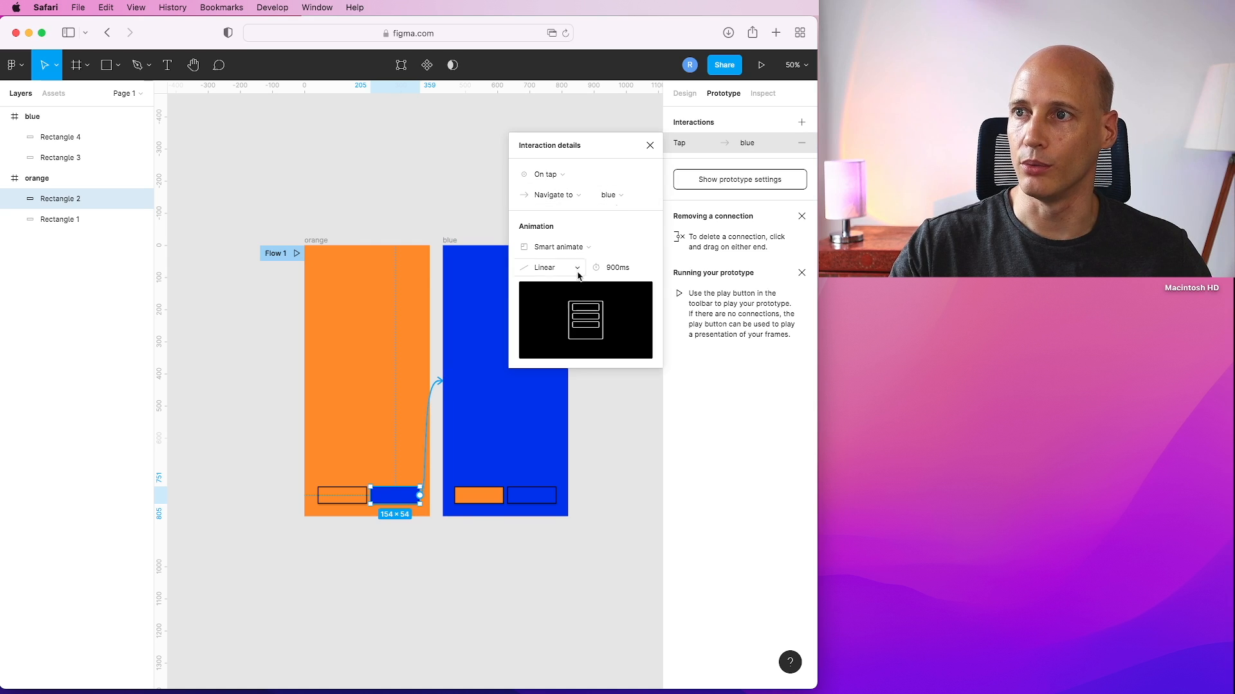
Connect the orange button in the blue frame to the orange frame and close the interaction details.
left_click(484, 504)
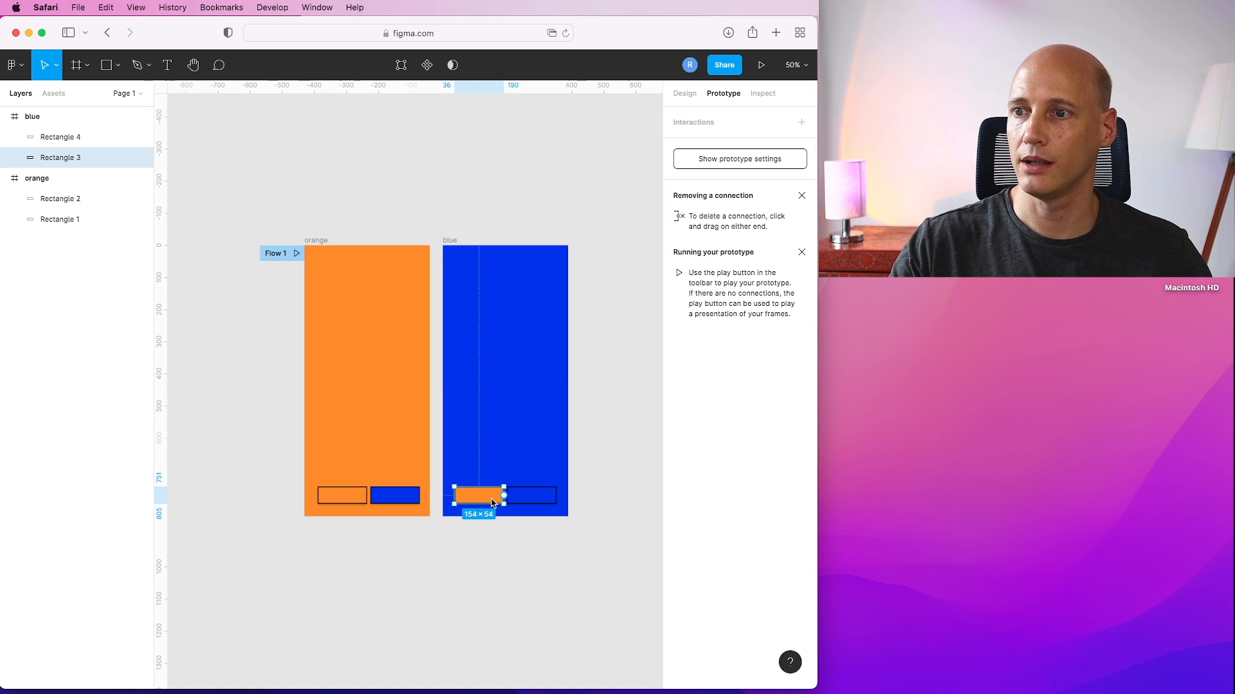
left_click_drag(504, 495, 414, 376)
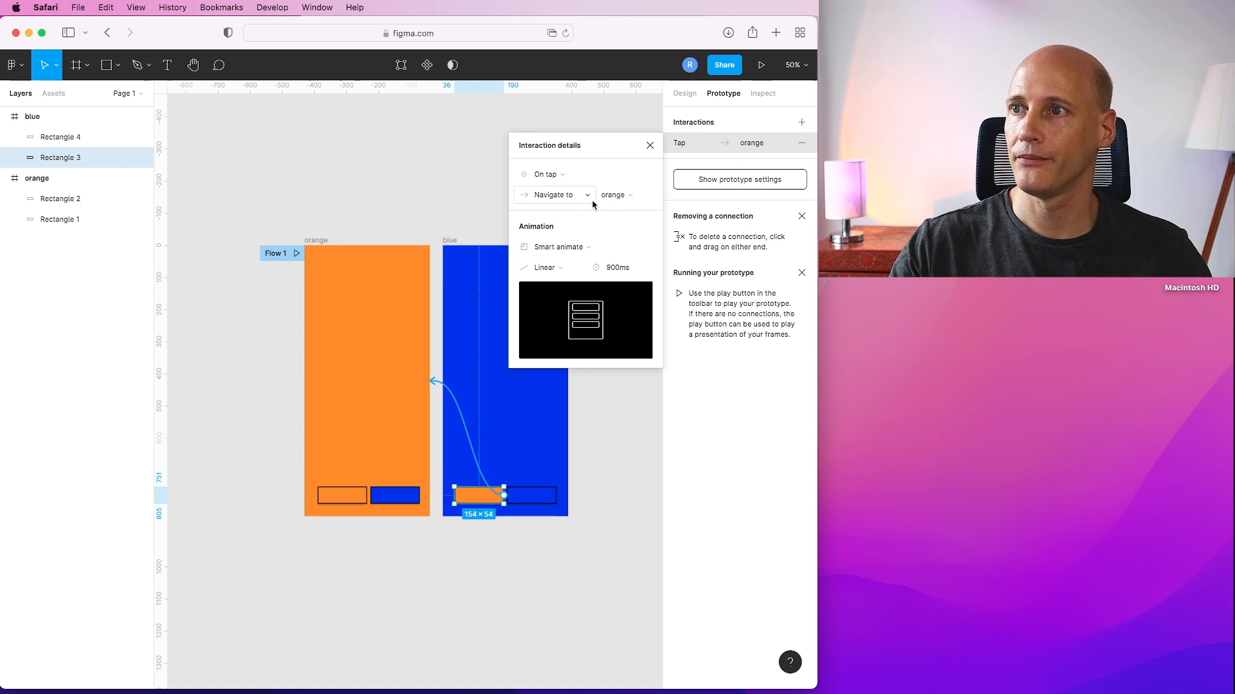
left_click(649, 146)
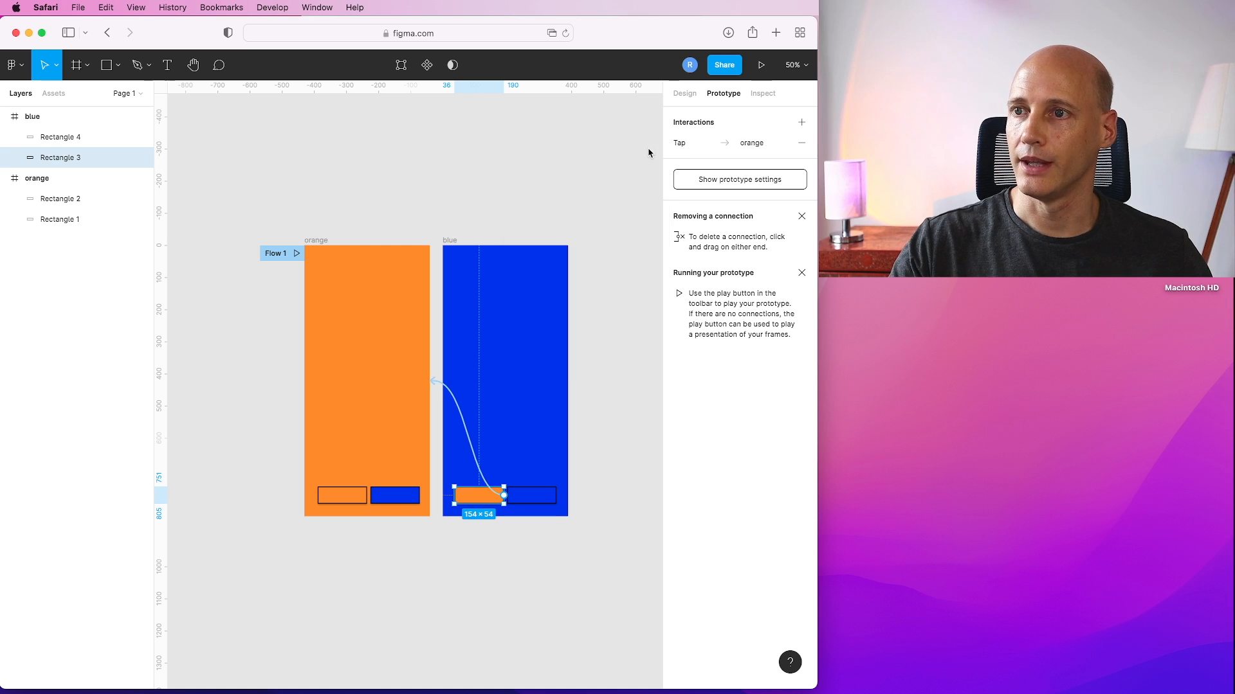
Present the prototype and tap both buttons to test navigation between the two screens.
left_click(760, 66)
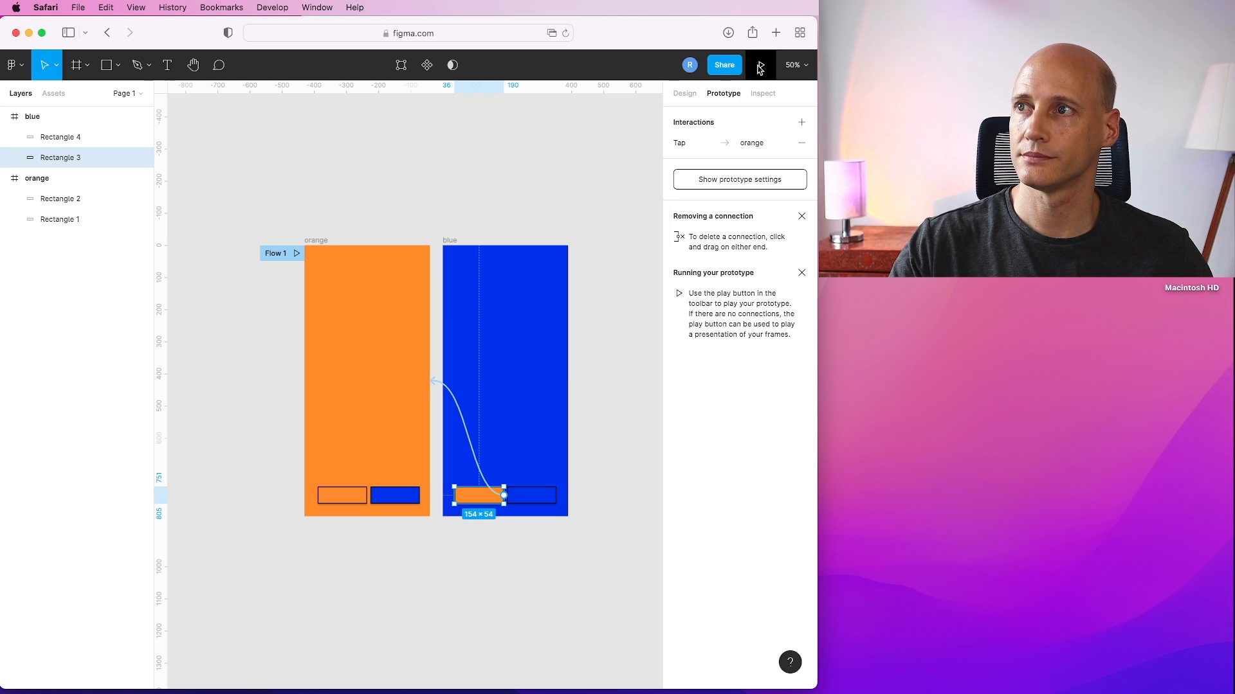
left_click(763, 67)
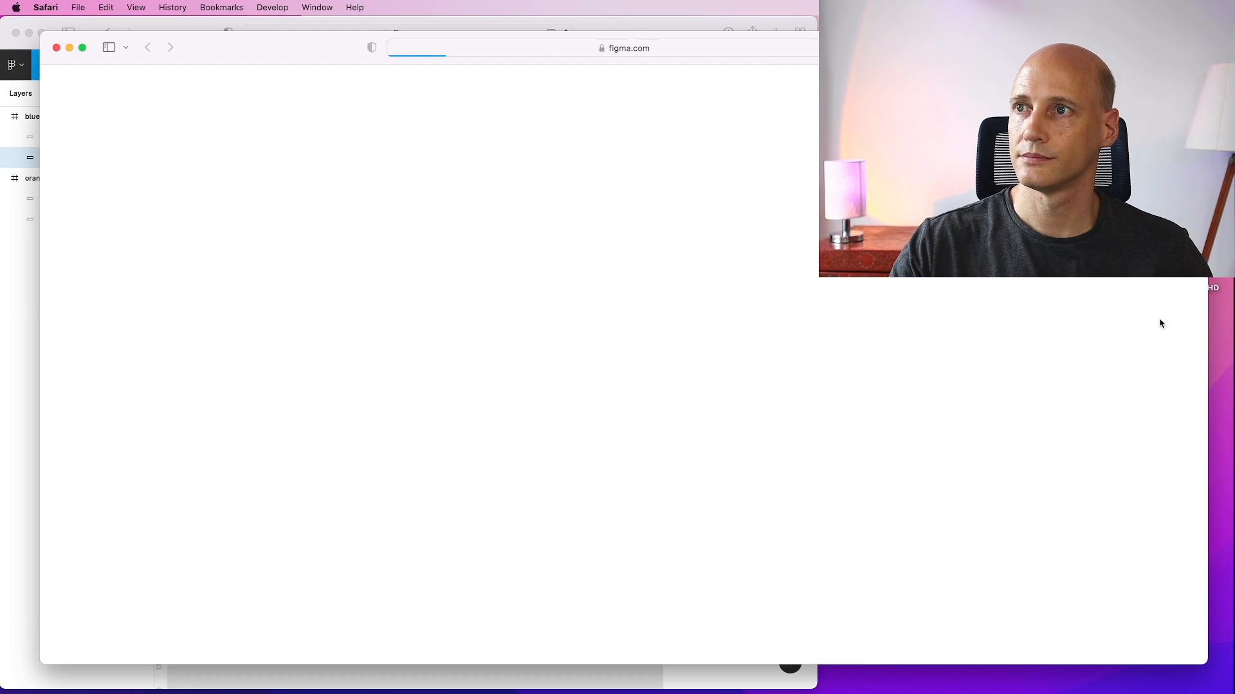
left_click_drag(1209, 313, 654, 321)
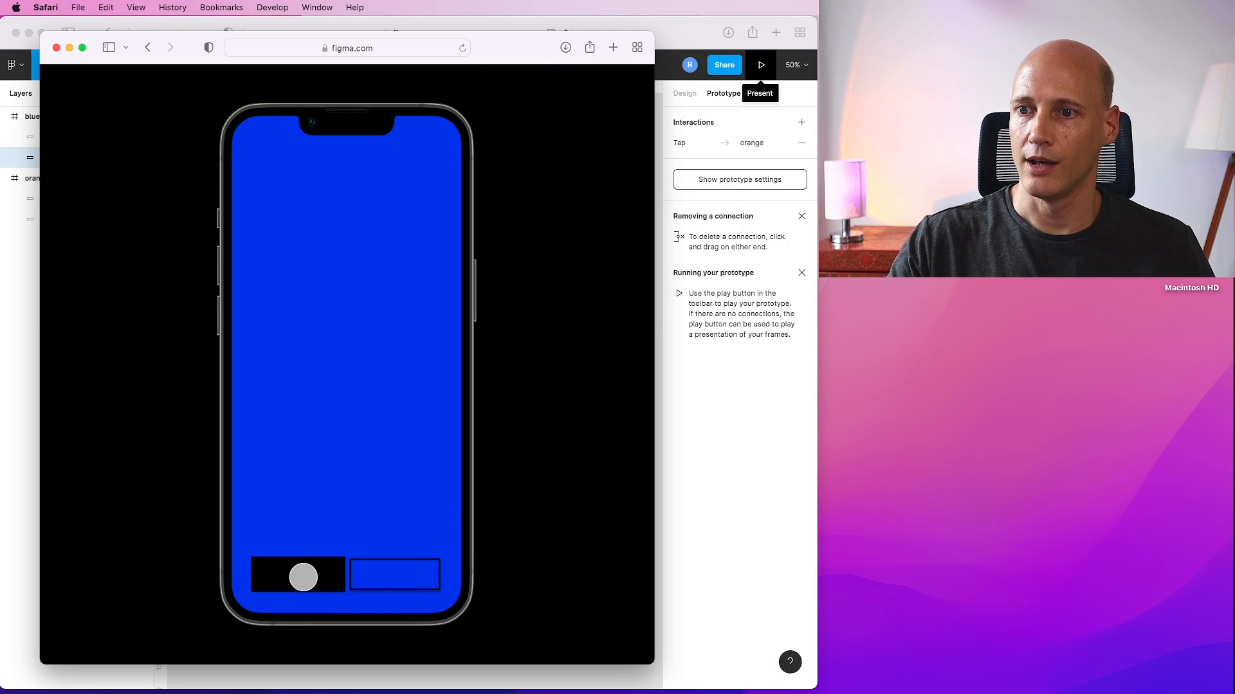
left_click(299, 576)
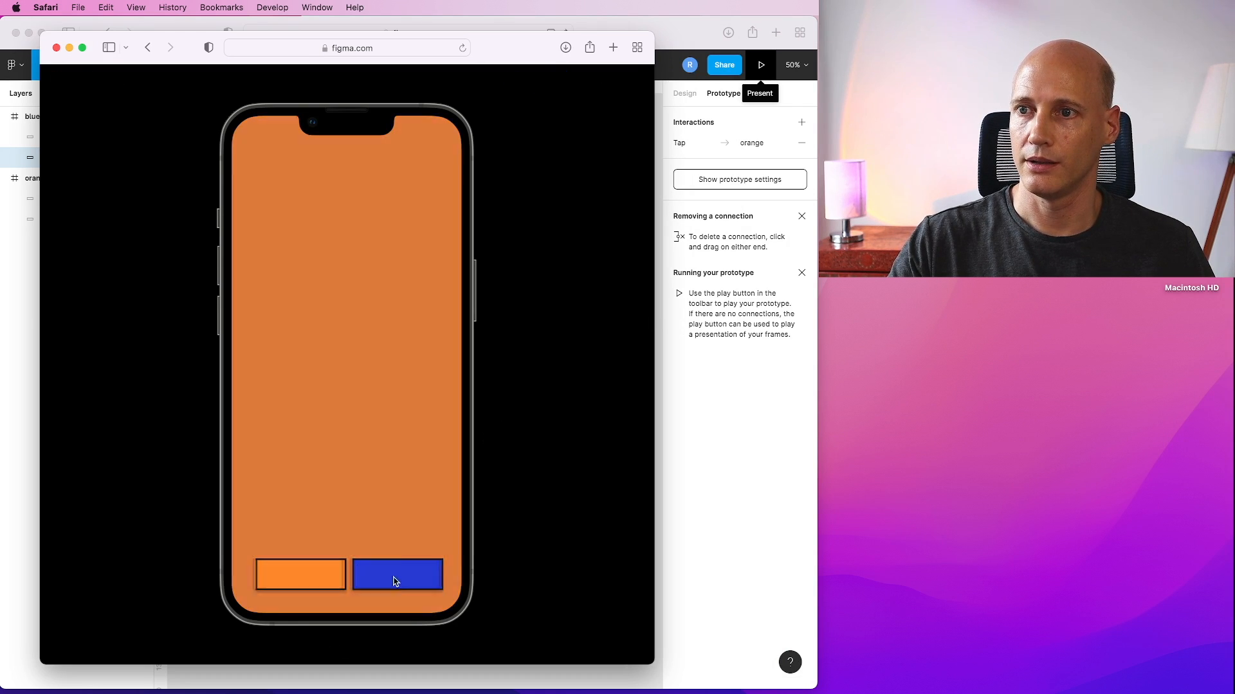
left_click(396, 581)
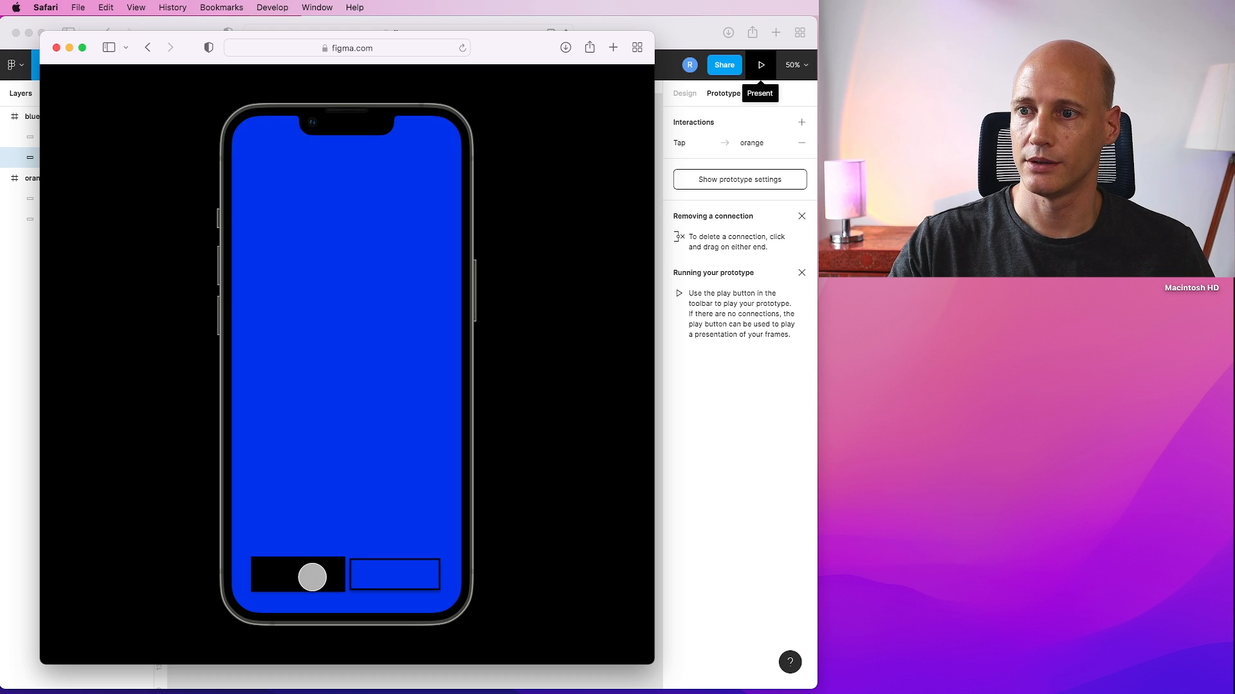
left_click(312, 577)
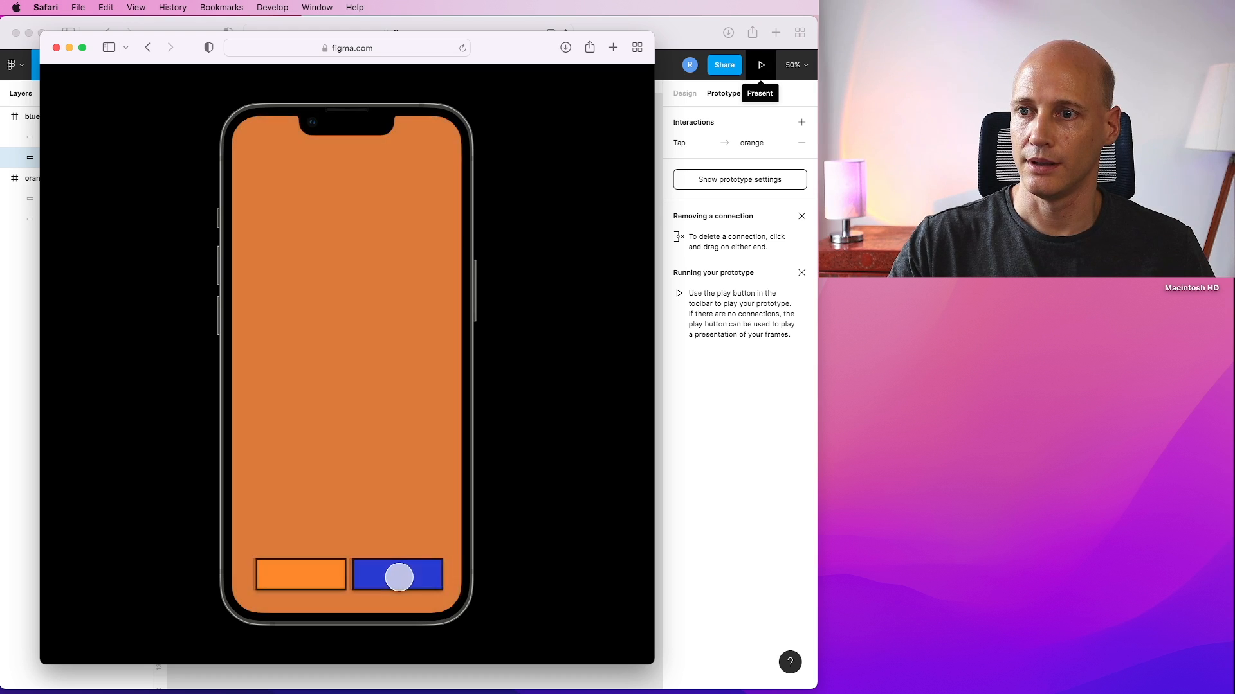
left_click(398, 580)
left_click(290, 578)
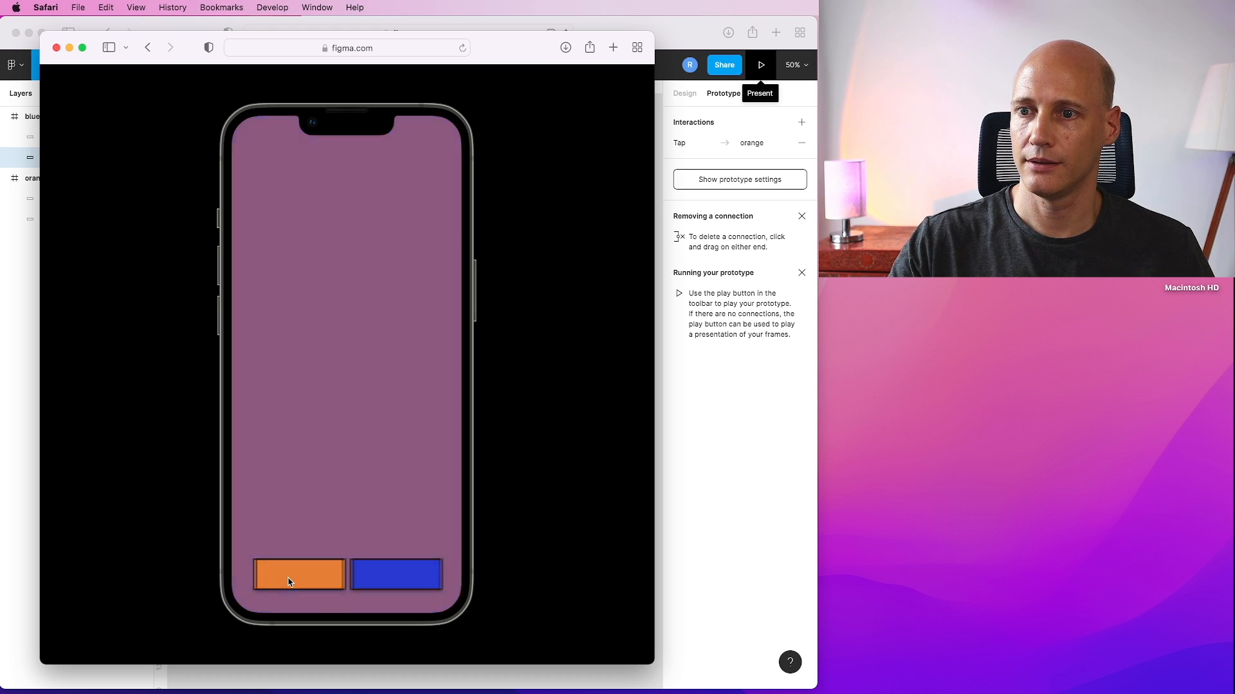
left_click(394, 575)
left_click(312, 573)
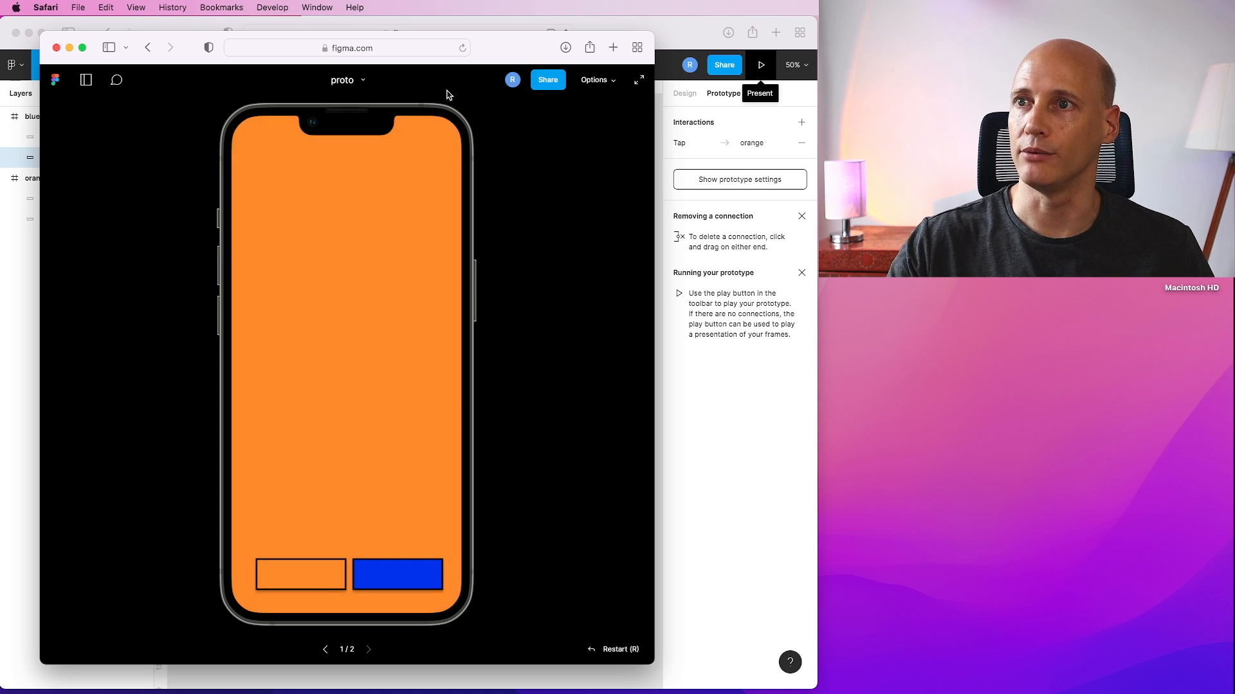
left_click(56, 48)
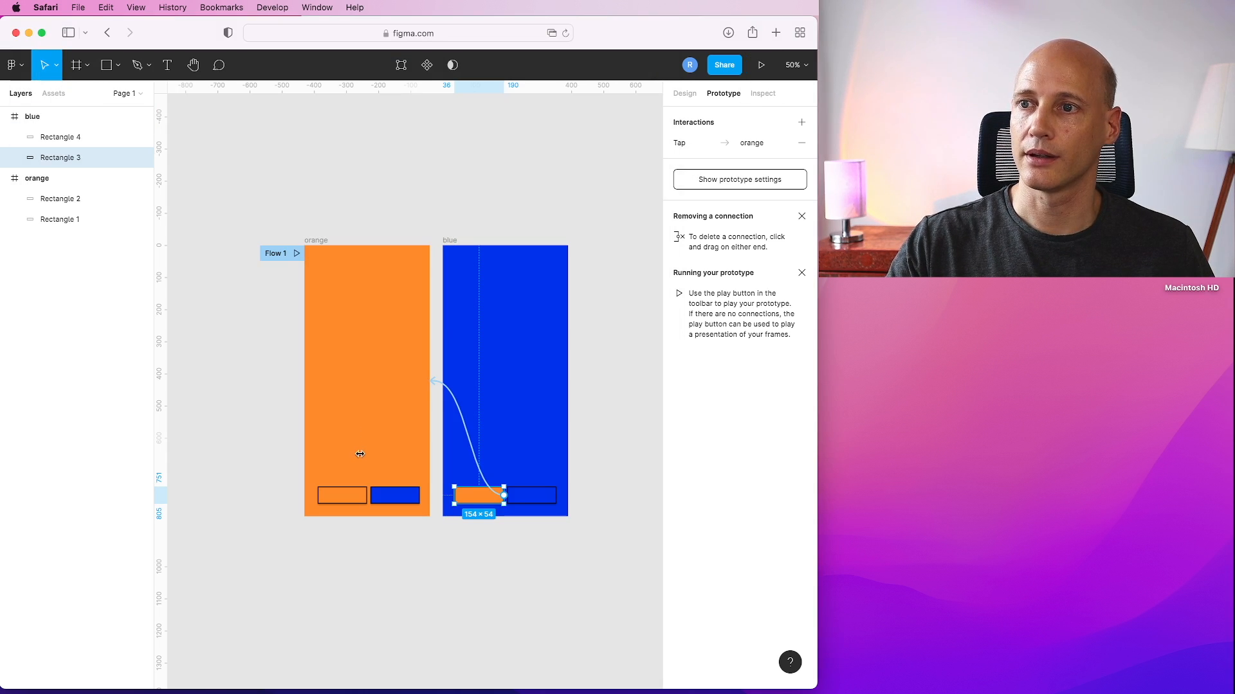
Set the animation of the blue button's connection to Move in.
left_click(391, 501)
left_click(434, 389)
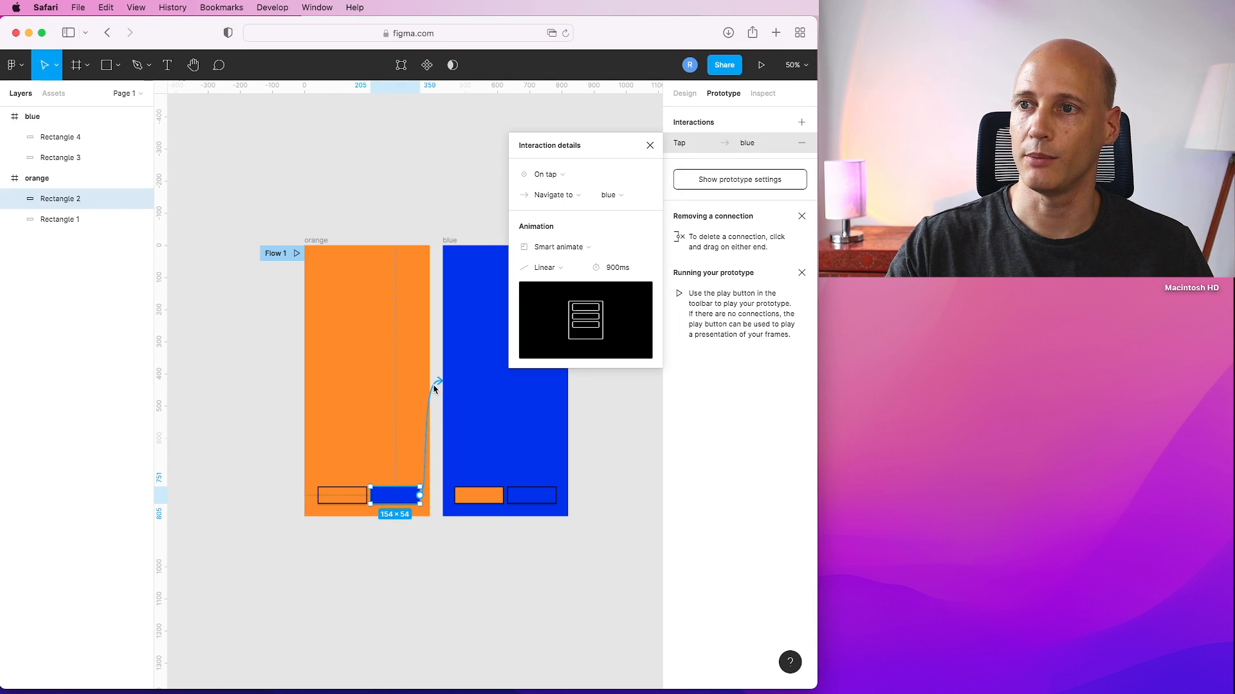
left_click(582, 249)
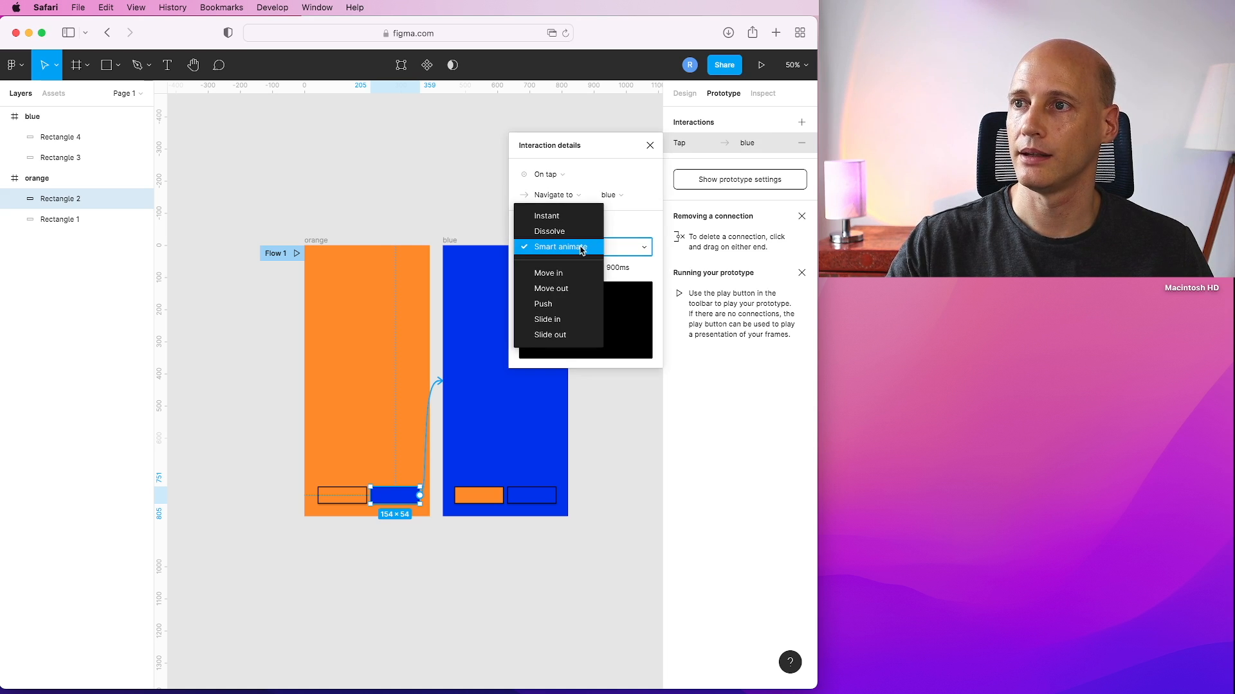
left_click(563, 275)
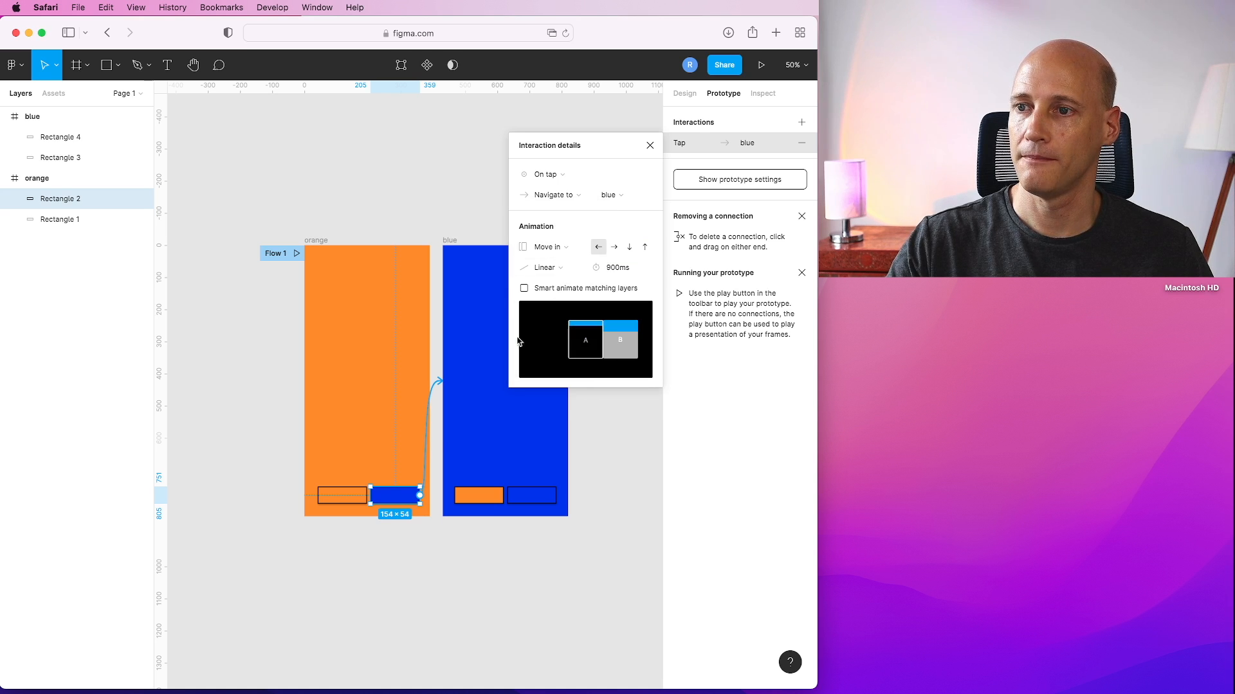
left_click(449, 442)
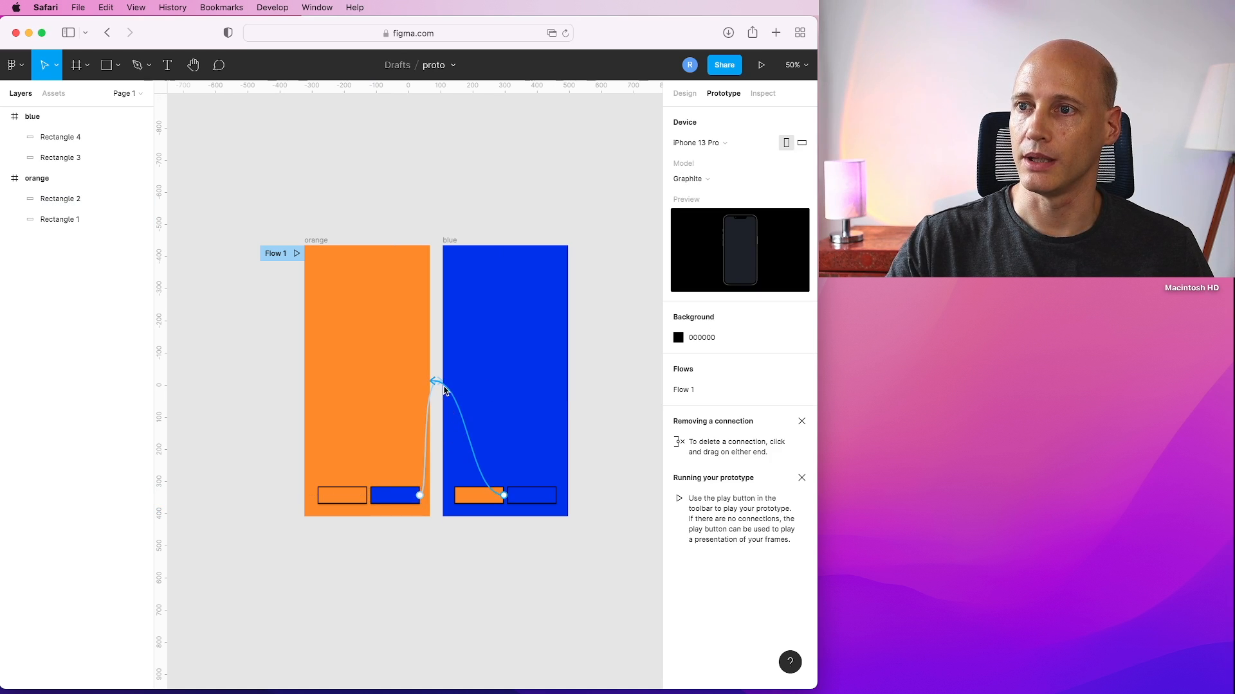
Set the animation of the orange button's connection back to the orange frame to Push.
left_click(460, 416)
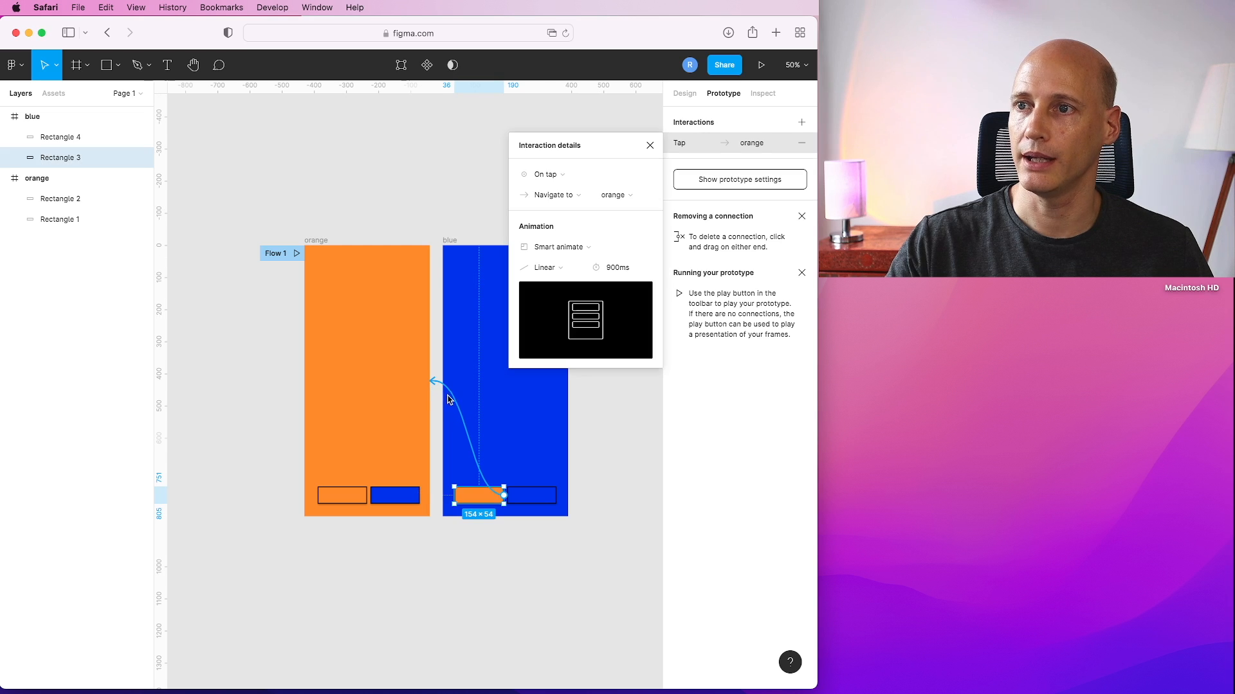
left_click(564, 252)
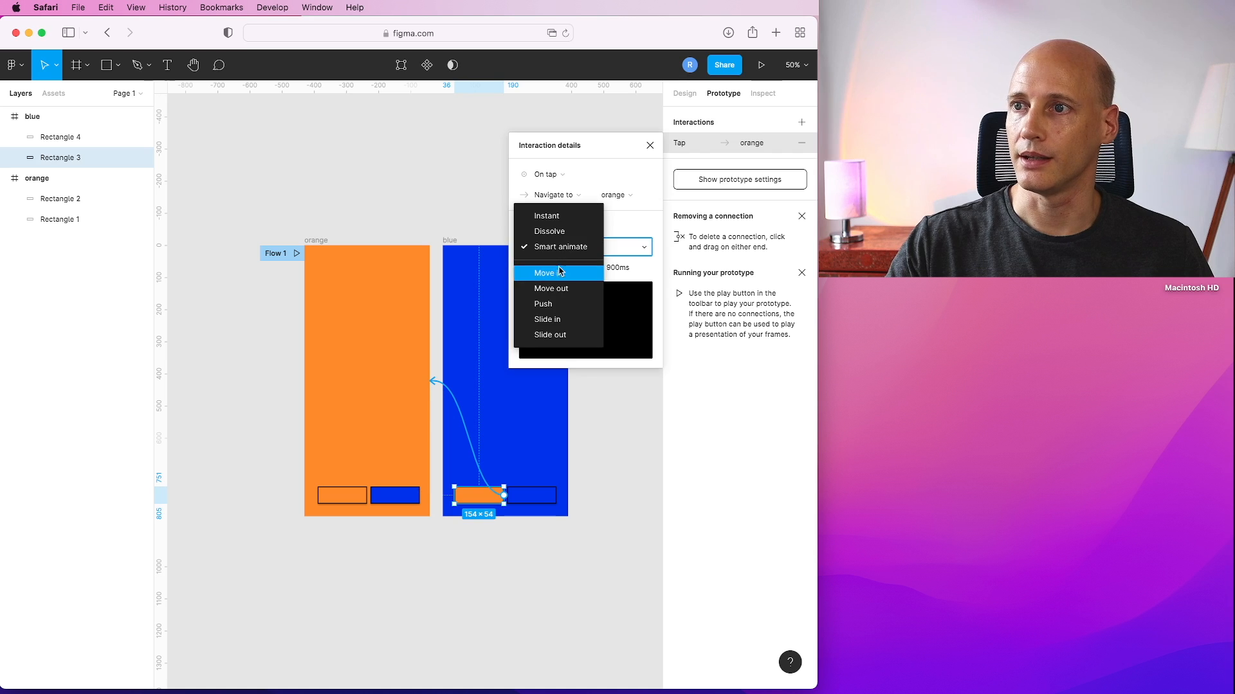
left_click(554, 306)
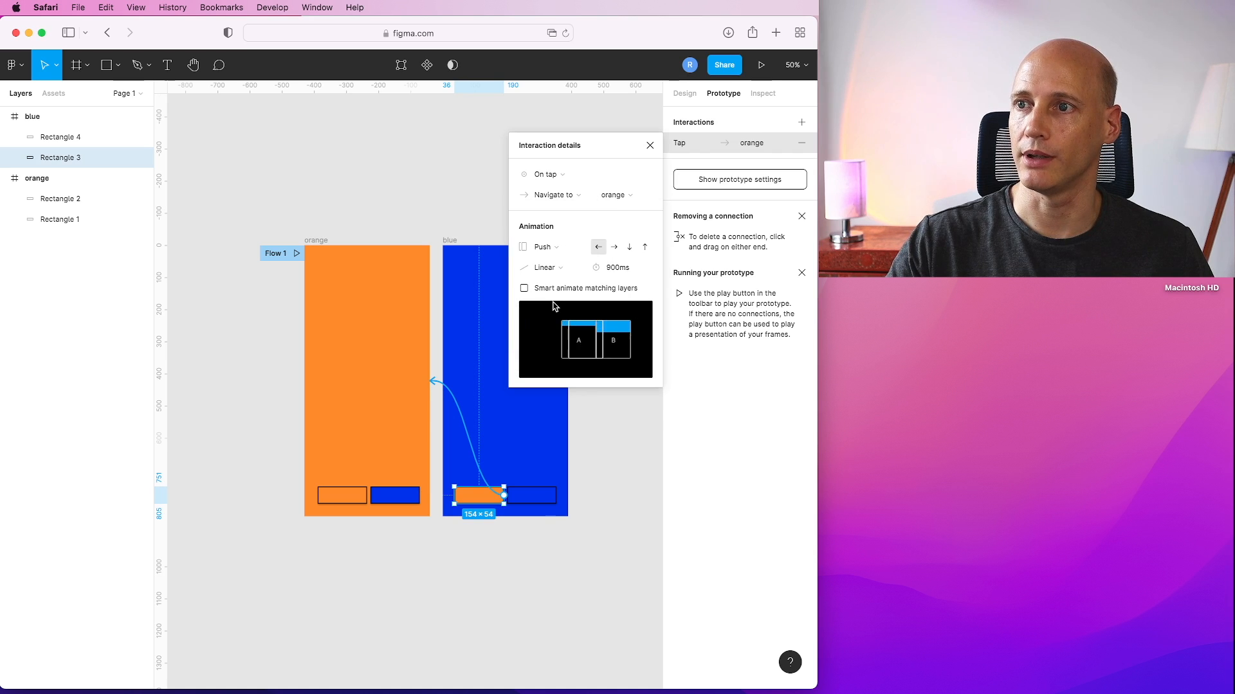
left_click(638, 476)
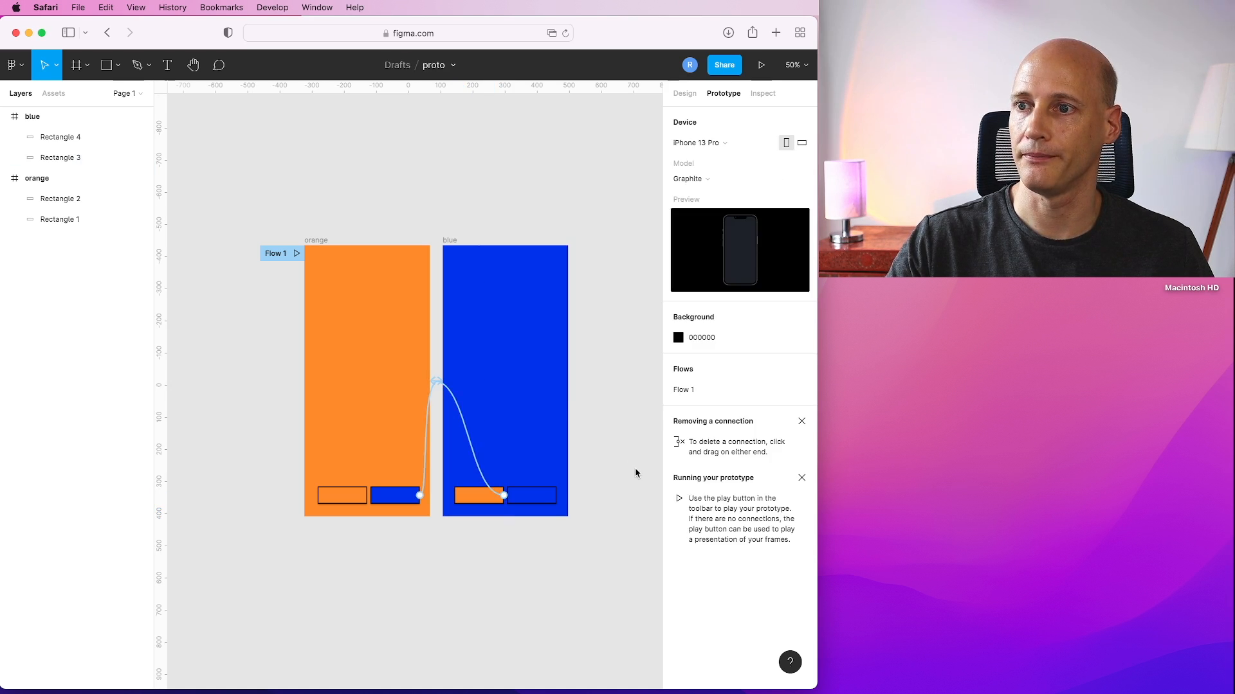
Present the prototype again and tap the buttons to preview the transitions.
left_click(762, 65)
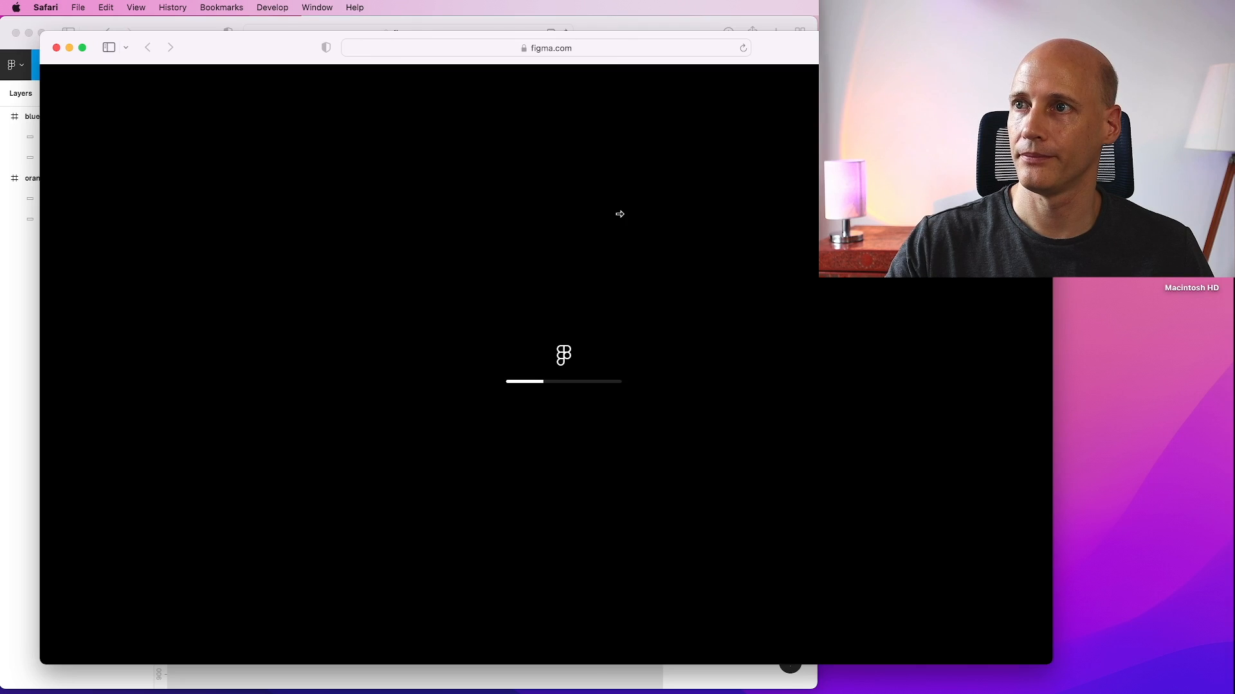
left_click_drag(620, 214, 639, 265)
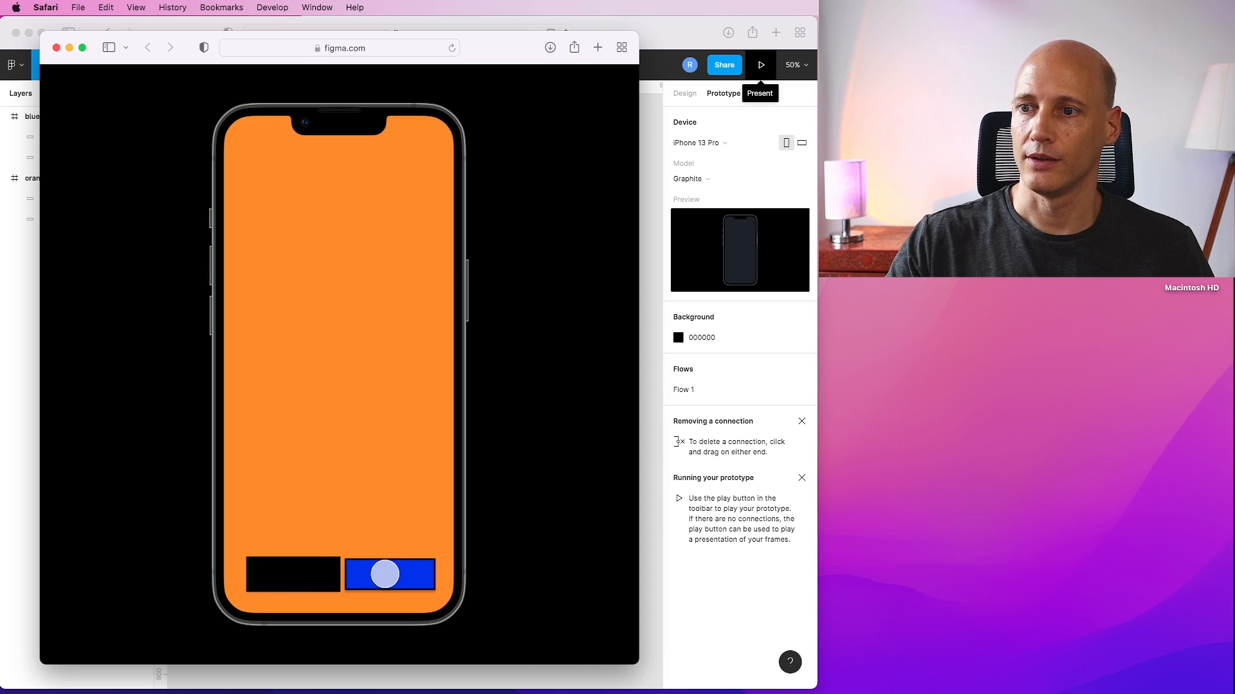
left_click(384, 571)
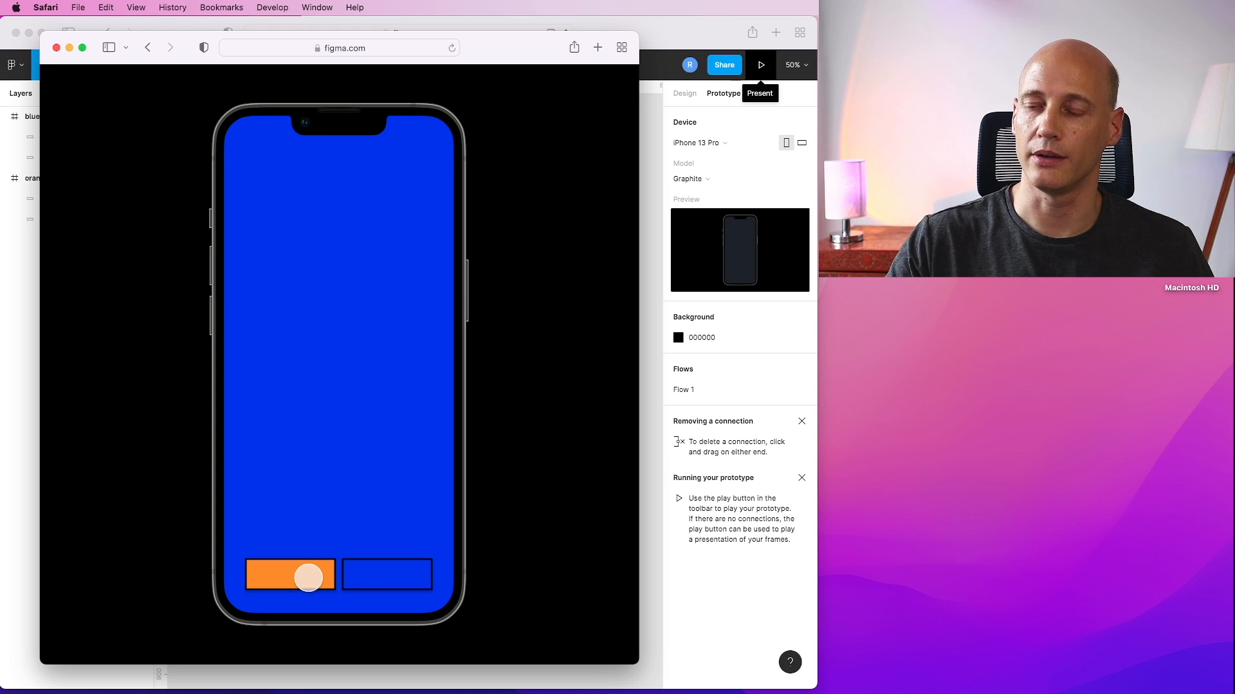
left_click(303, 575)
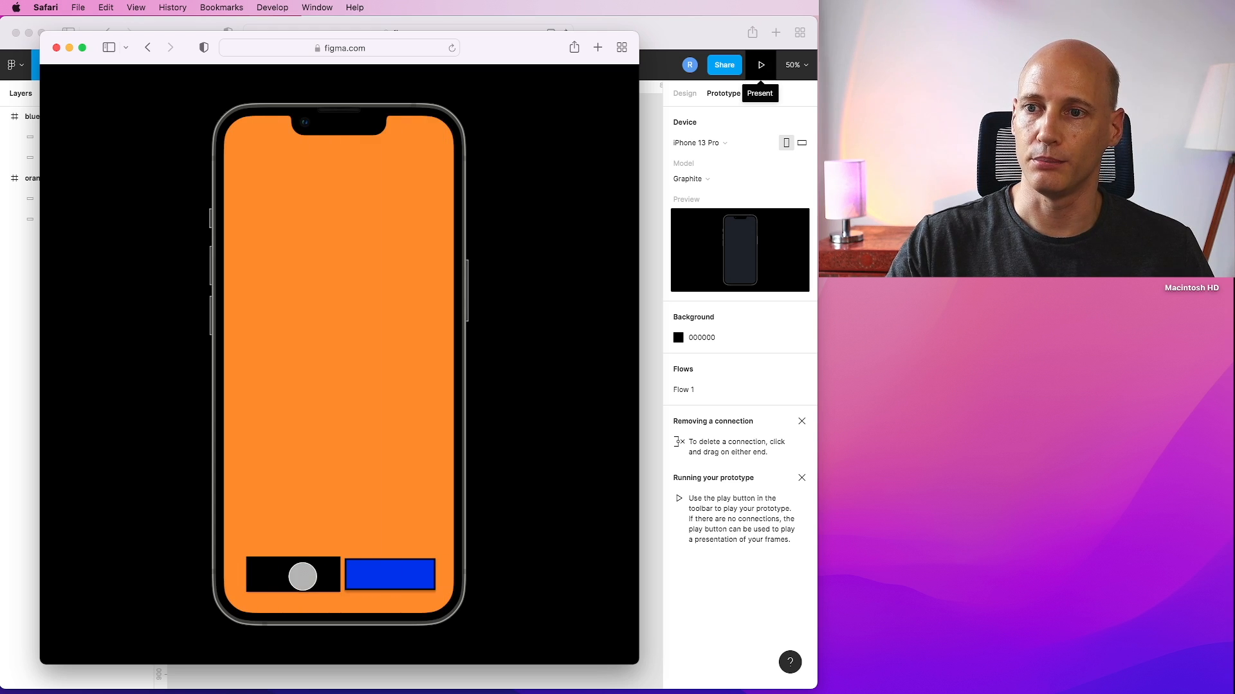
left_click(393, 588)
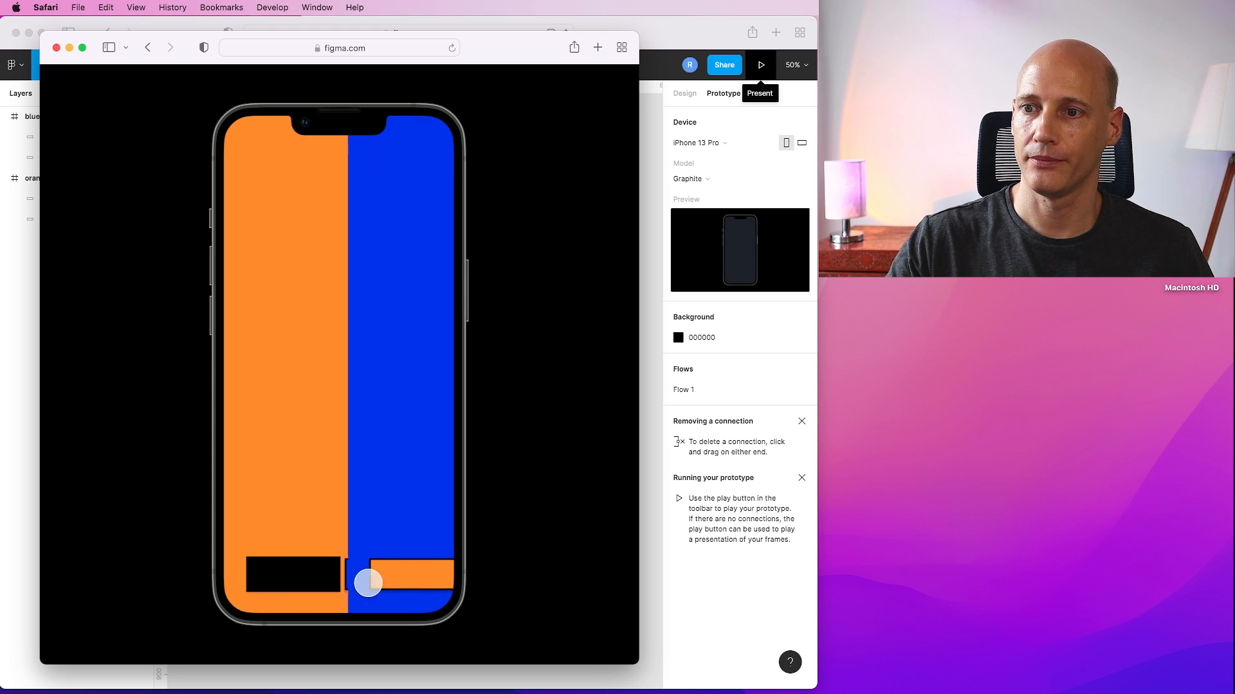
left_click(280, 577)
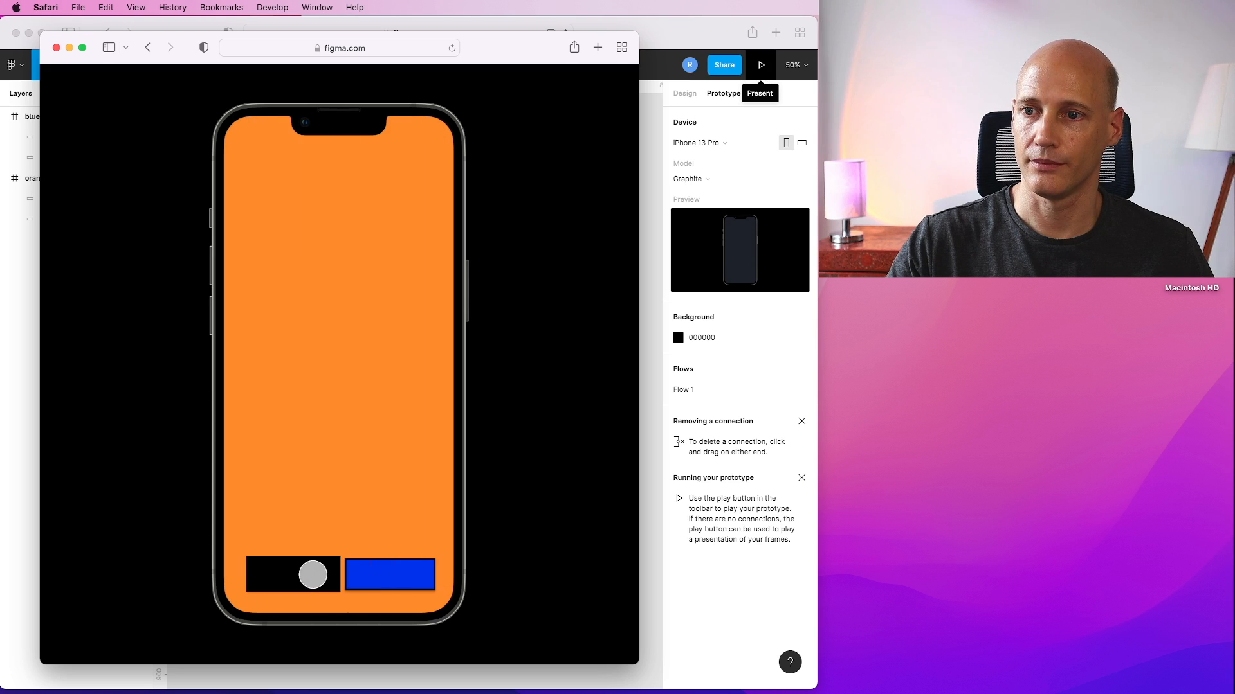
left_click(57, 47)
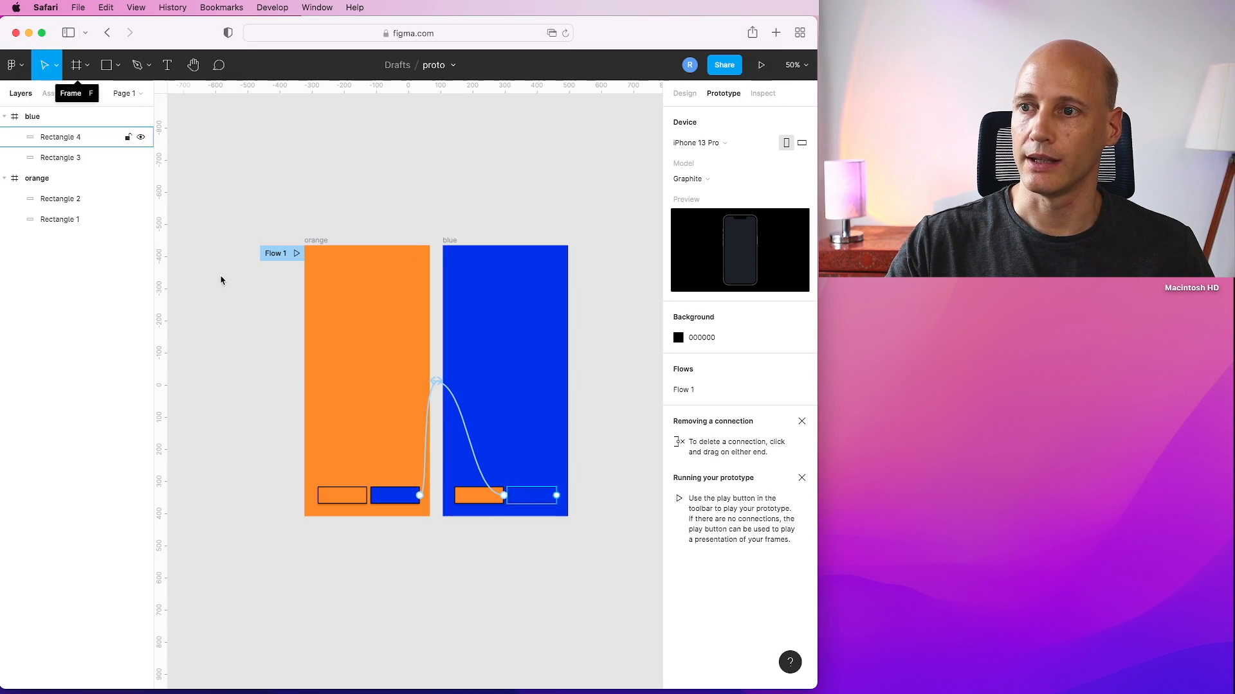
Change the blue button's connection animation to Push.
left_click(435, 391)
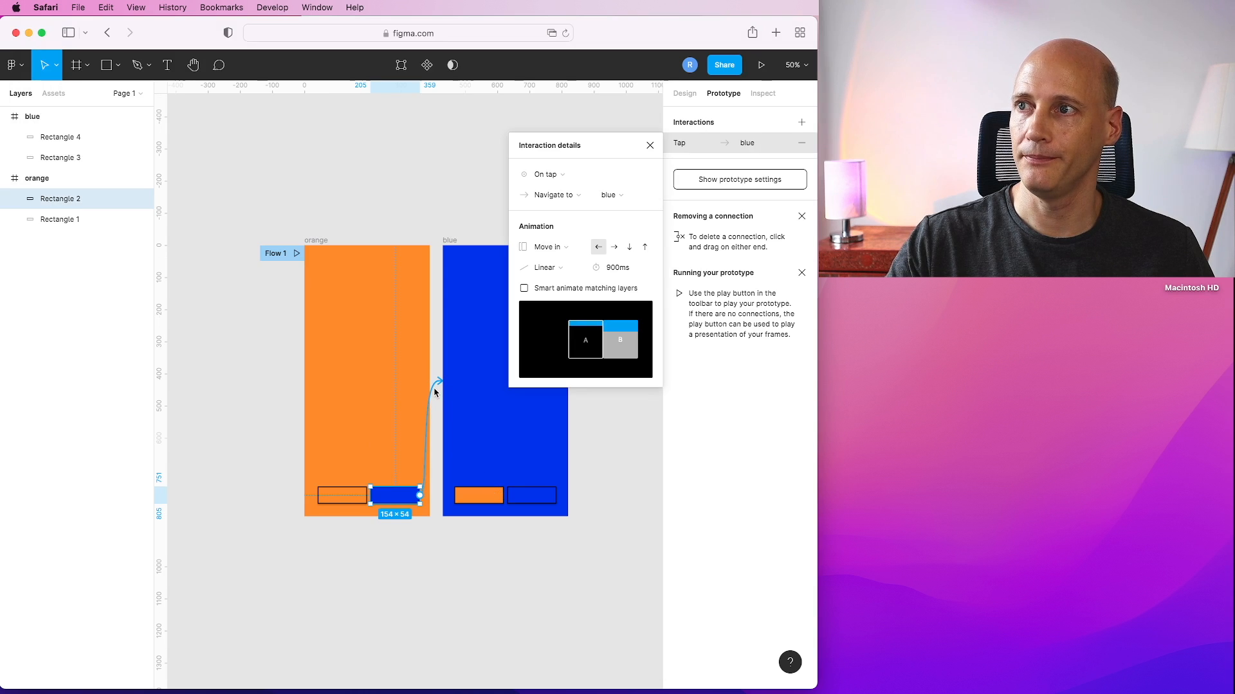
left_click(560, 269)
left_click(559, 269)
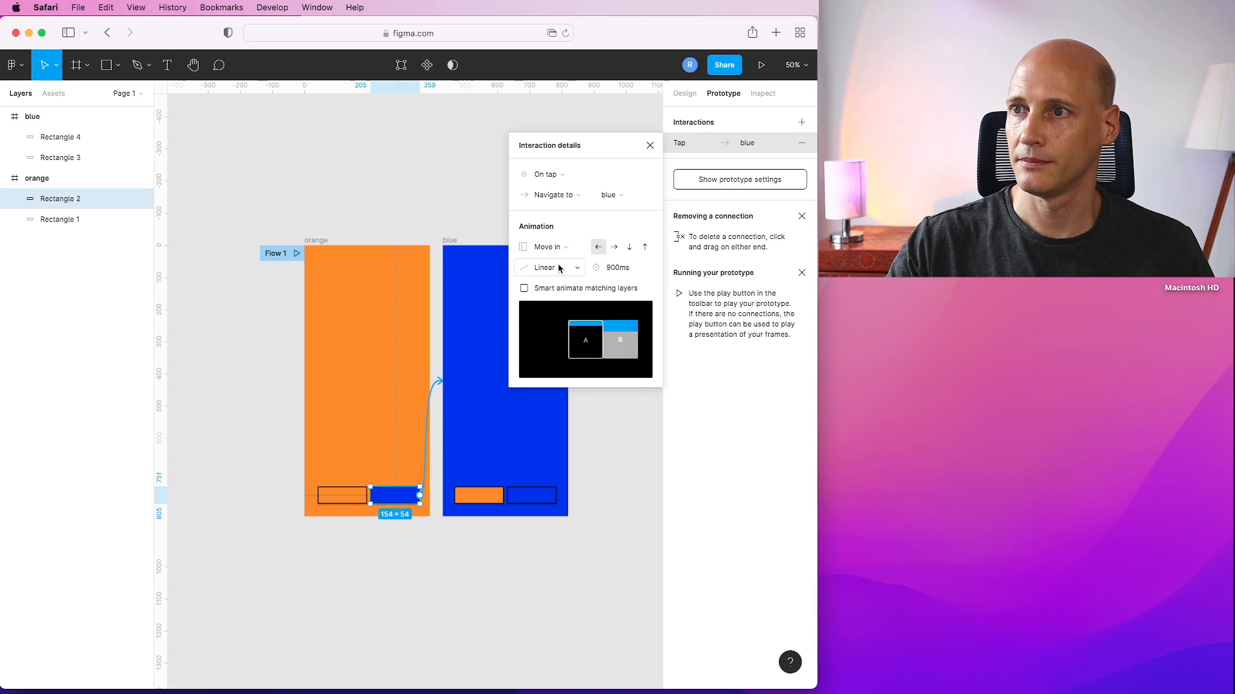
left_click(551, 247)
left_click(551, 279)
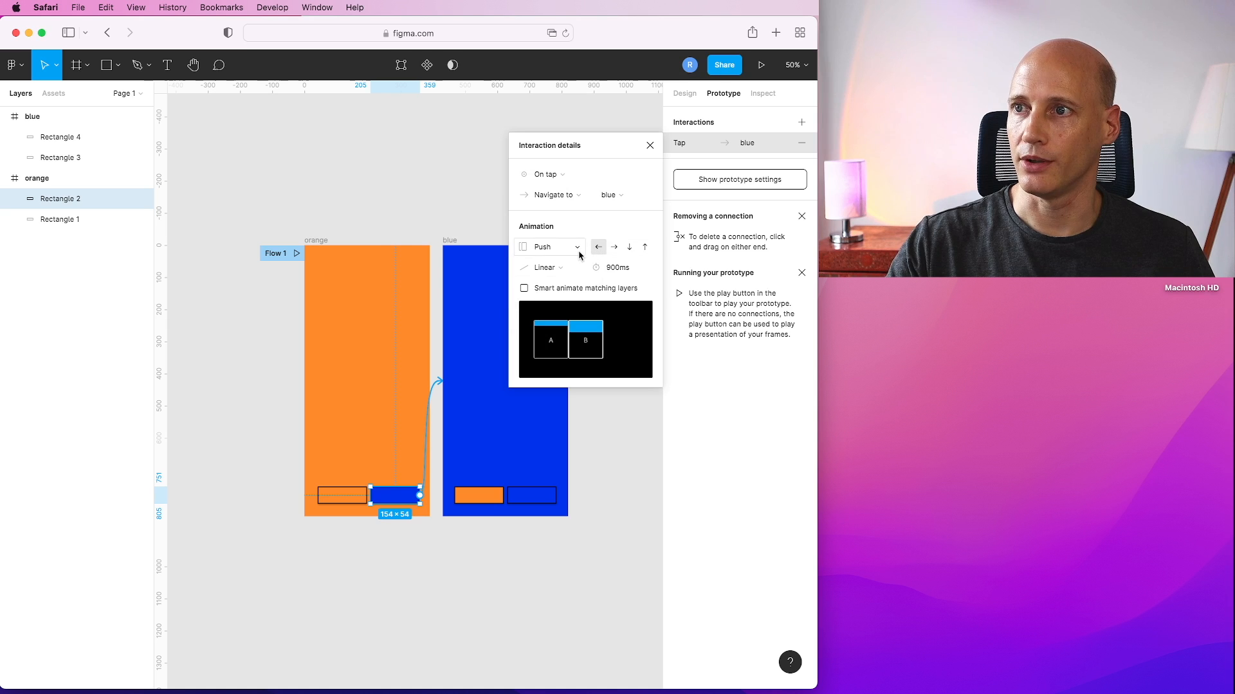
left_click(463, 473)
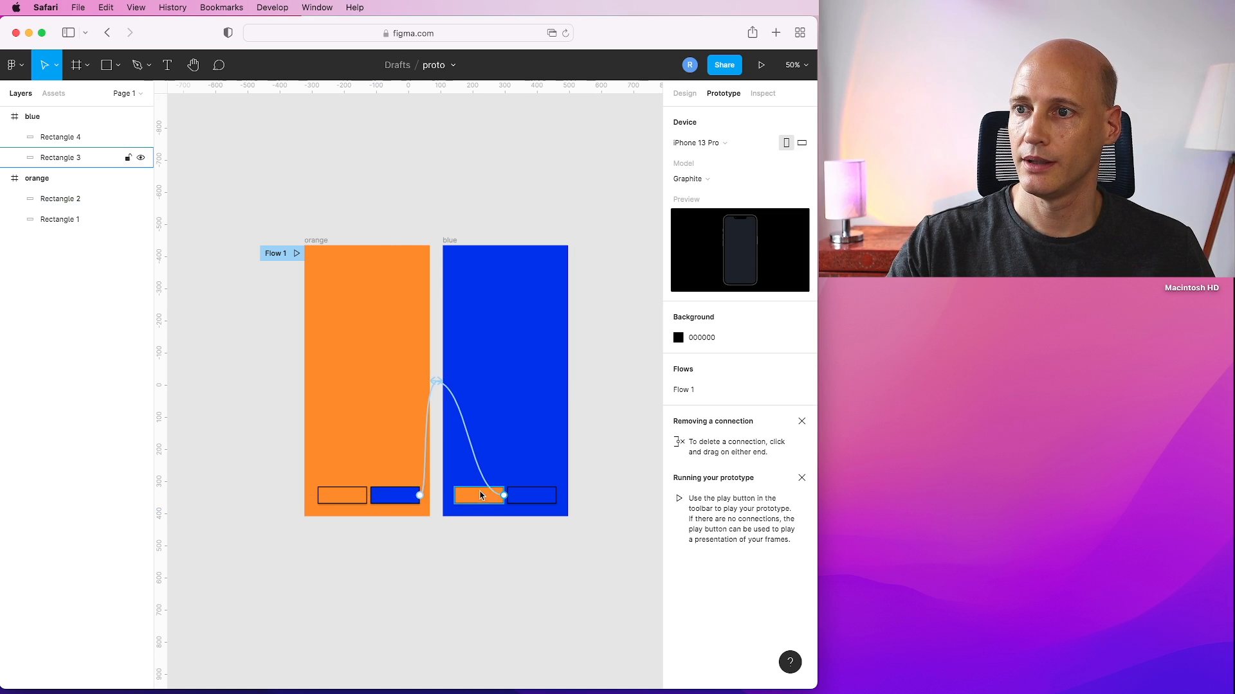
Switch the Push direction of the orange button's connection on the blue frame to the right-pointing arrow.
left_click(453, 399)
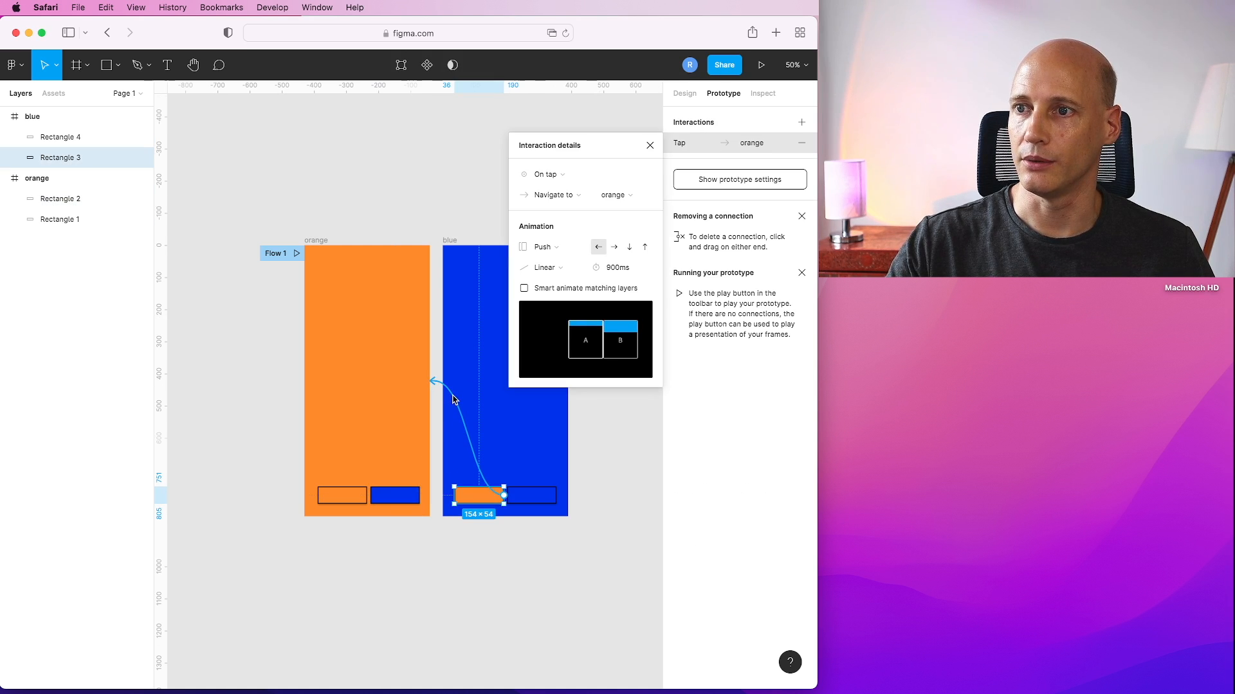
left_click(614, 249)
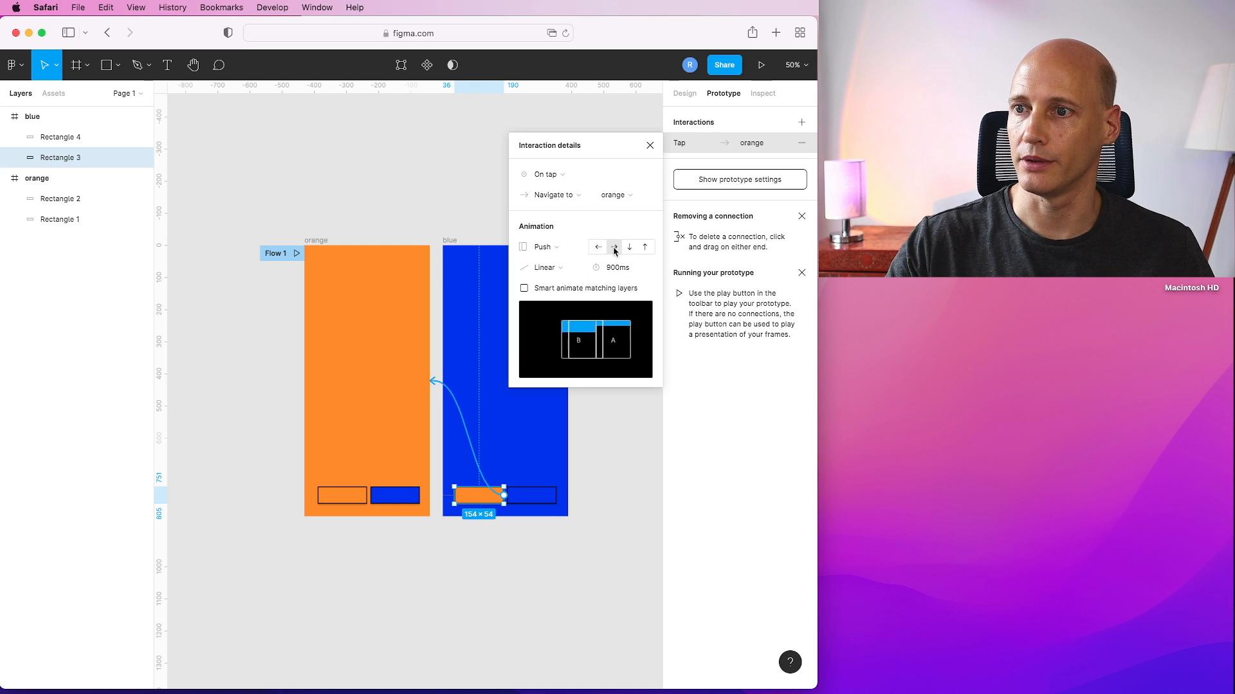
left_click(652, 146)
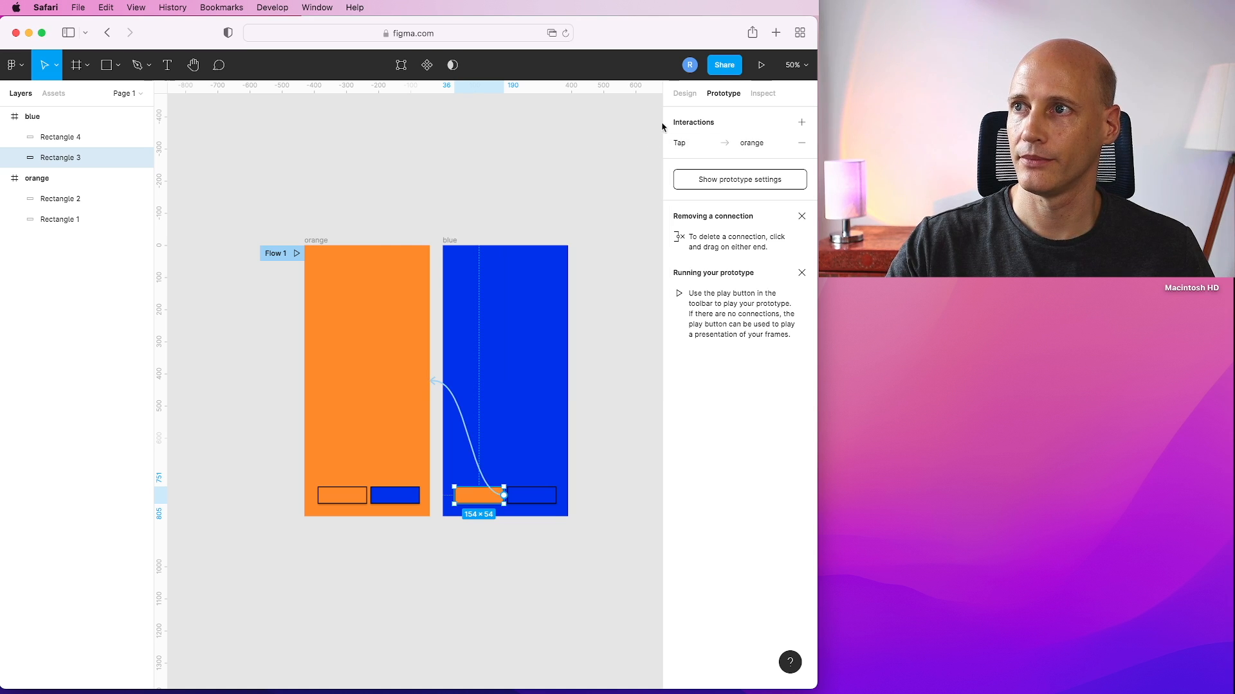
left_click(681, 98)
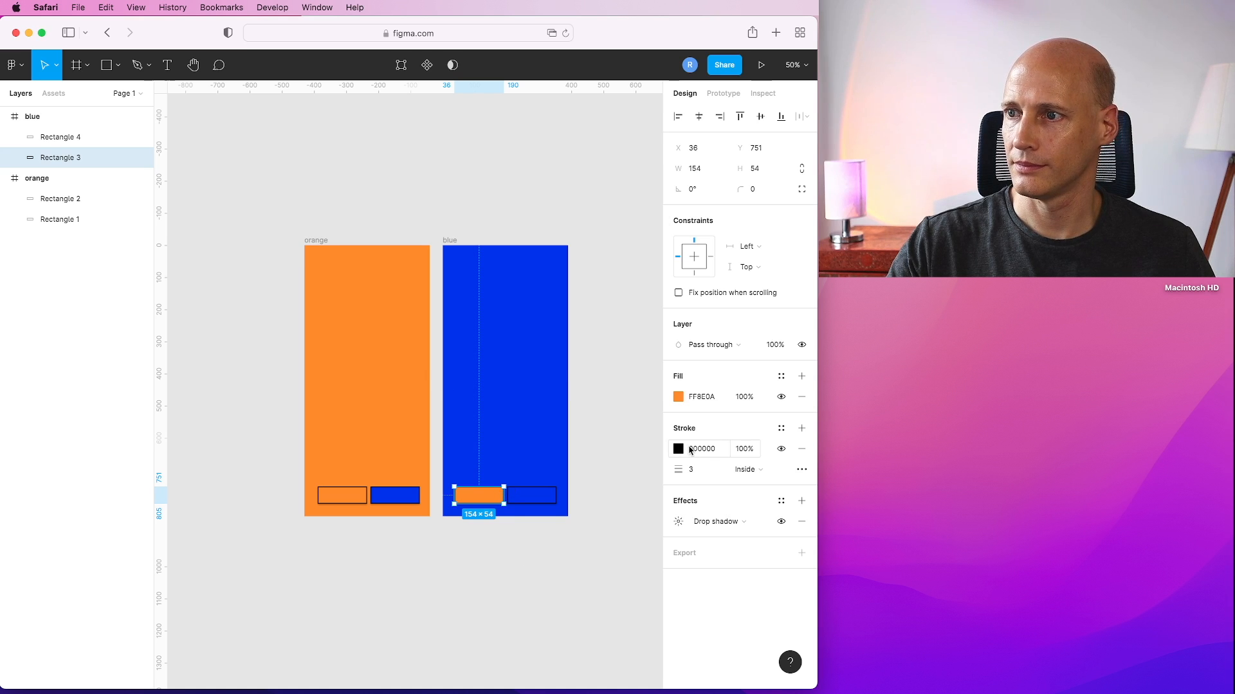
left_click(327, 497)
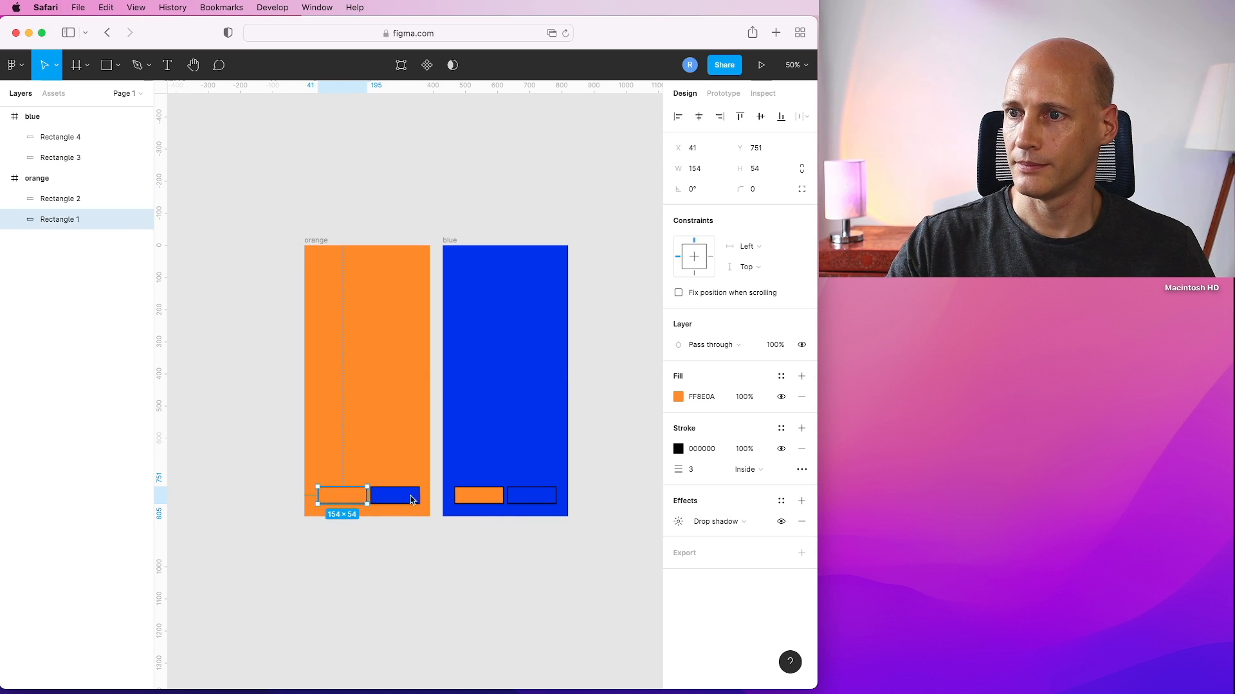
left_click(476, 495)
left_click(399, 495)
left_click(579, 564)
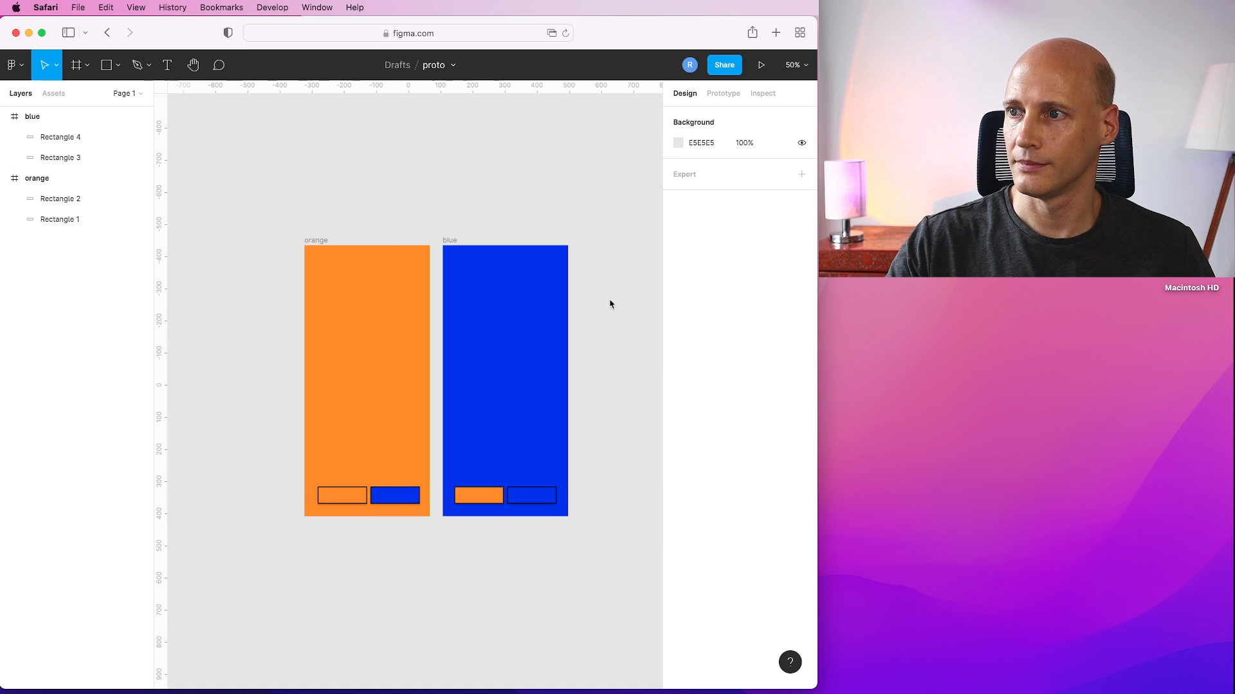
Run the prototype presentation and tap the bottom buttons to check the frame transitions, then close it.
left_click(762, 65)
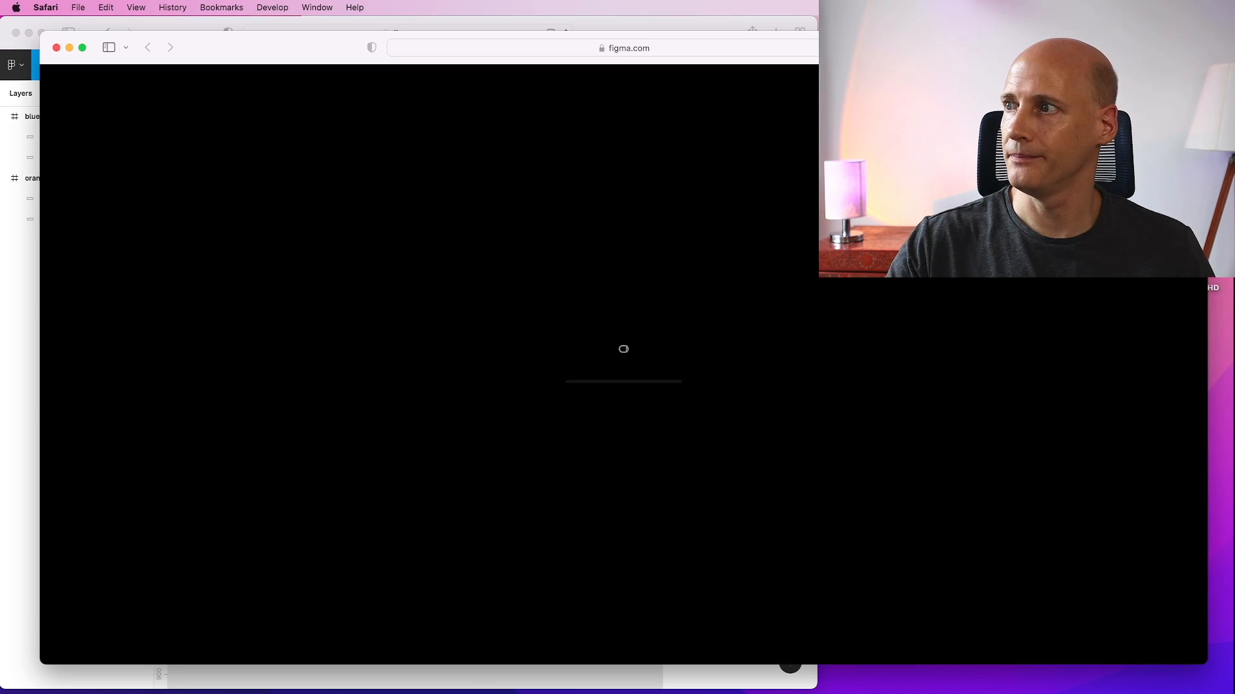
left_click_drag(496, 316, 532, 336)
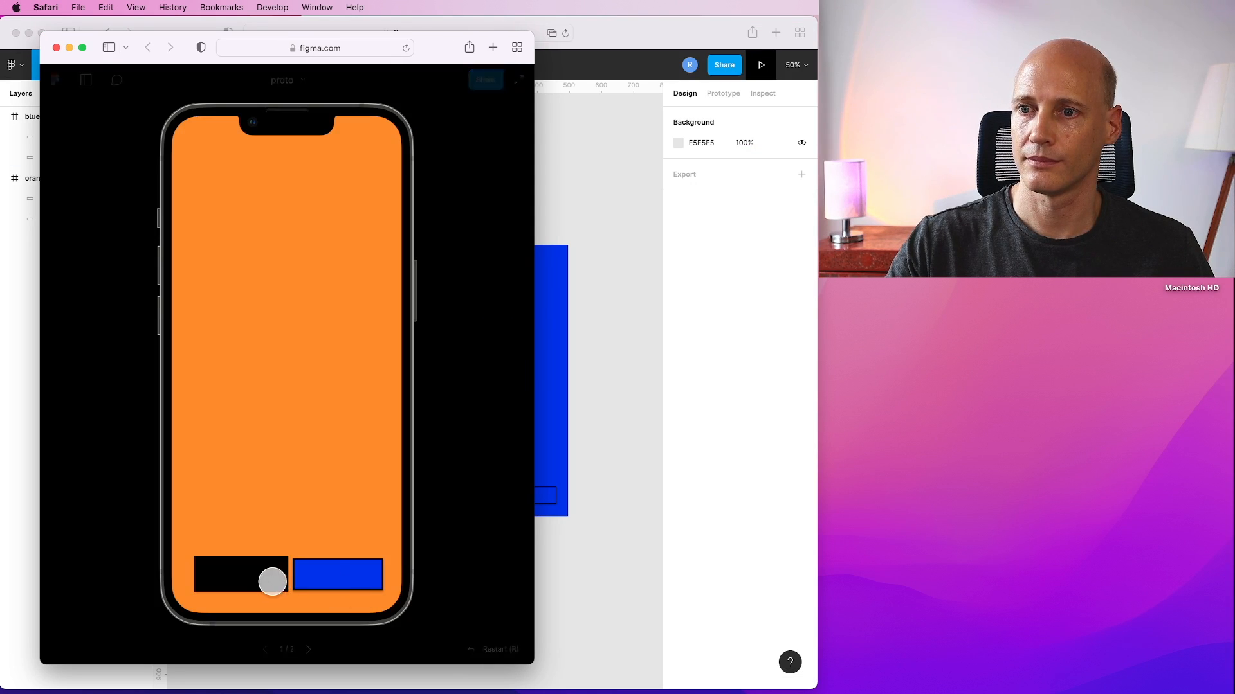
left_click(329, 577)
left_click(253, 578)
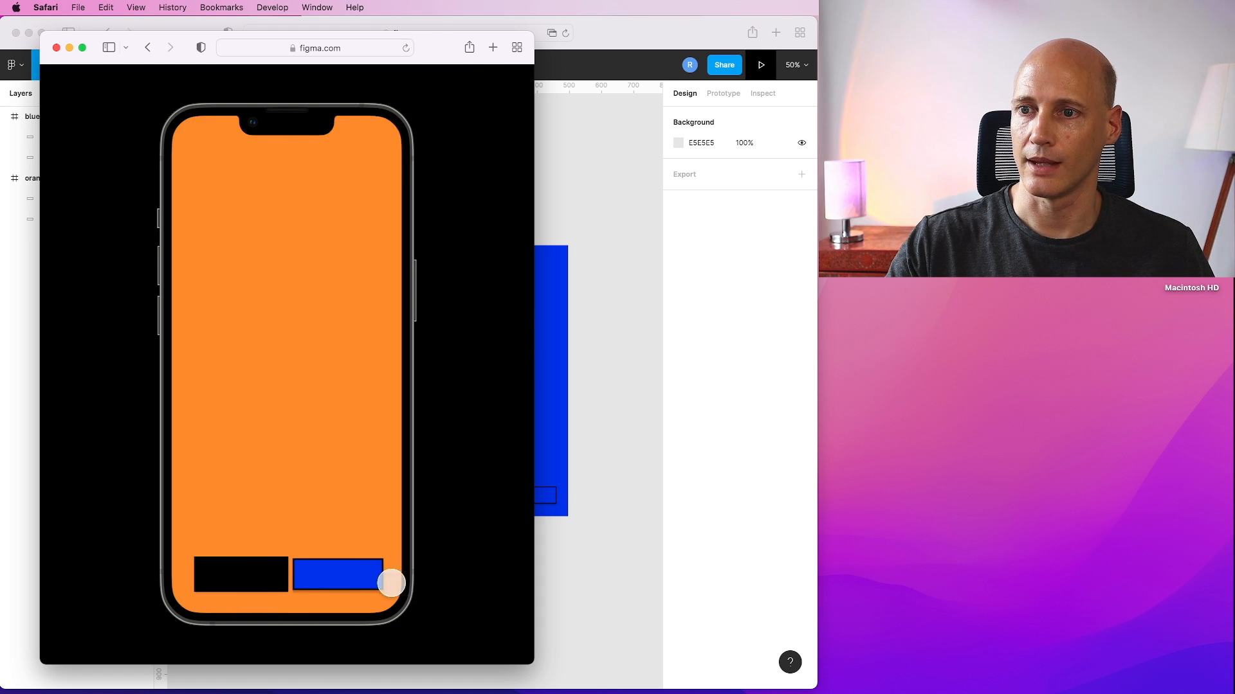
left_click(368, 583)
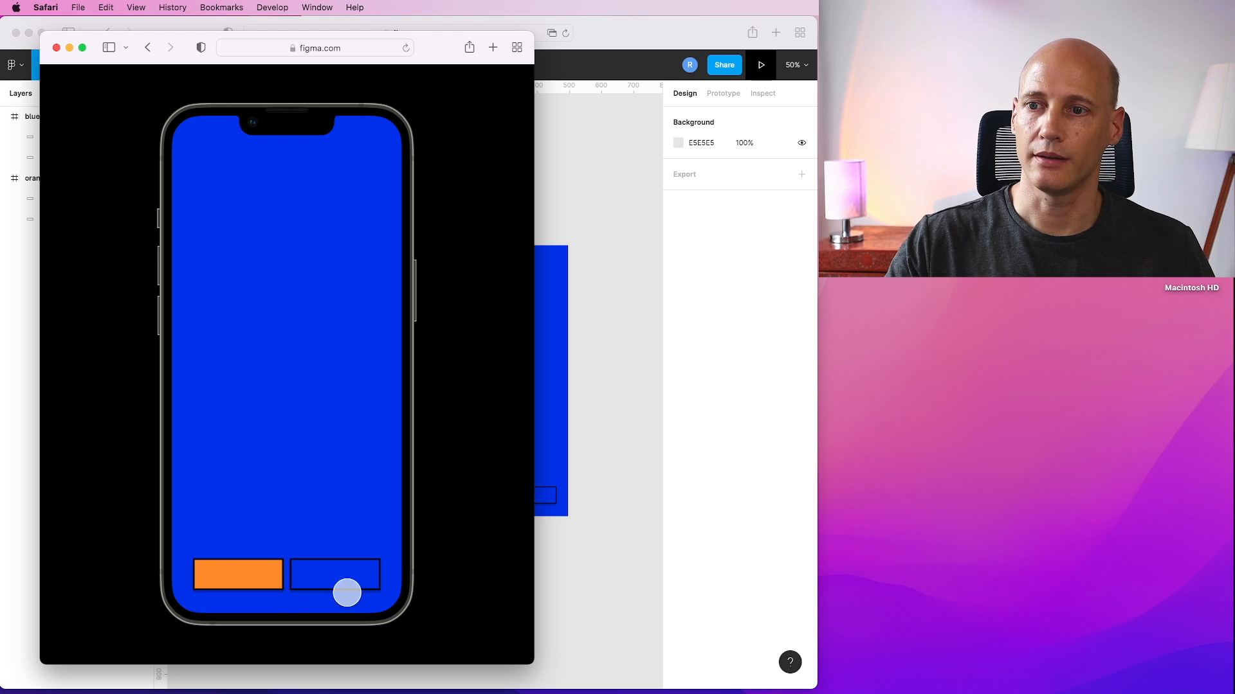
left_click(243, 590)
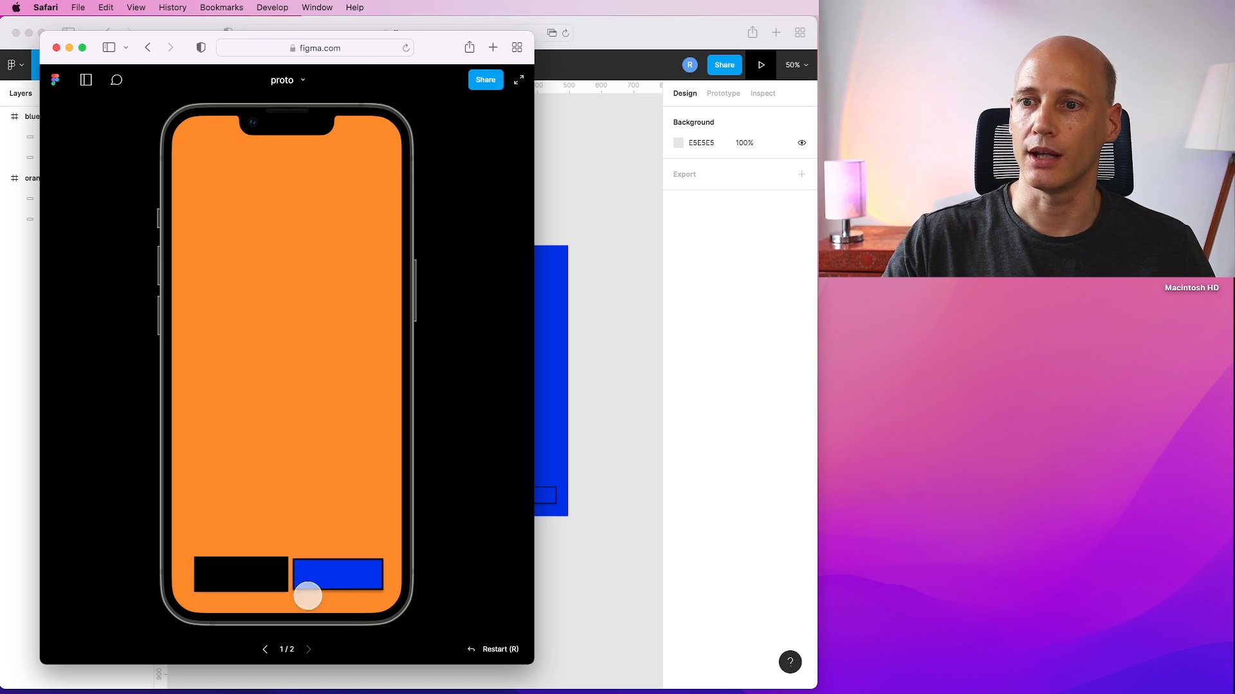
left_click(56, 48)
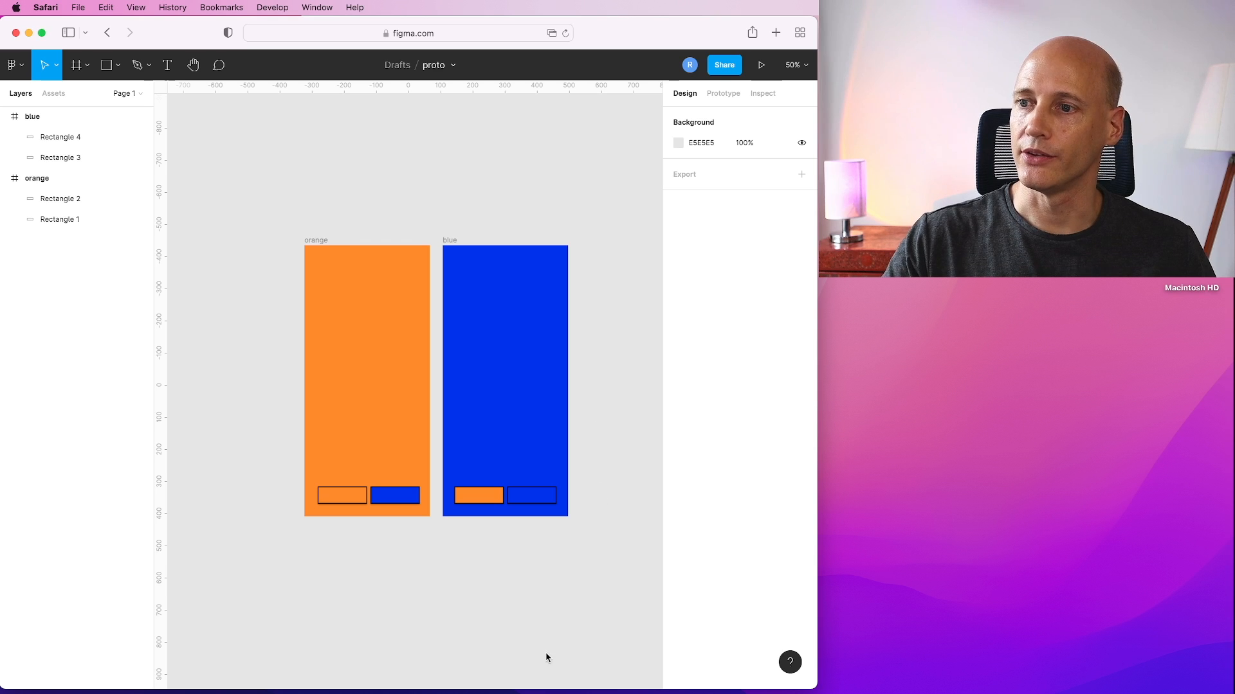
Draw a frame about 296 × 368 above the blue frame and name it Overlay.
left_click(87, 65)
left_click(85, 96)
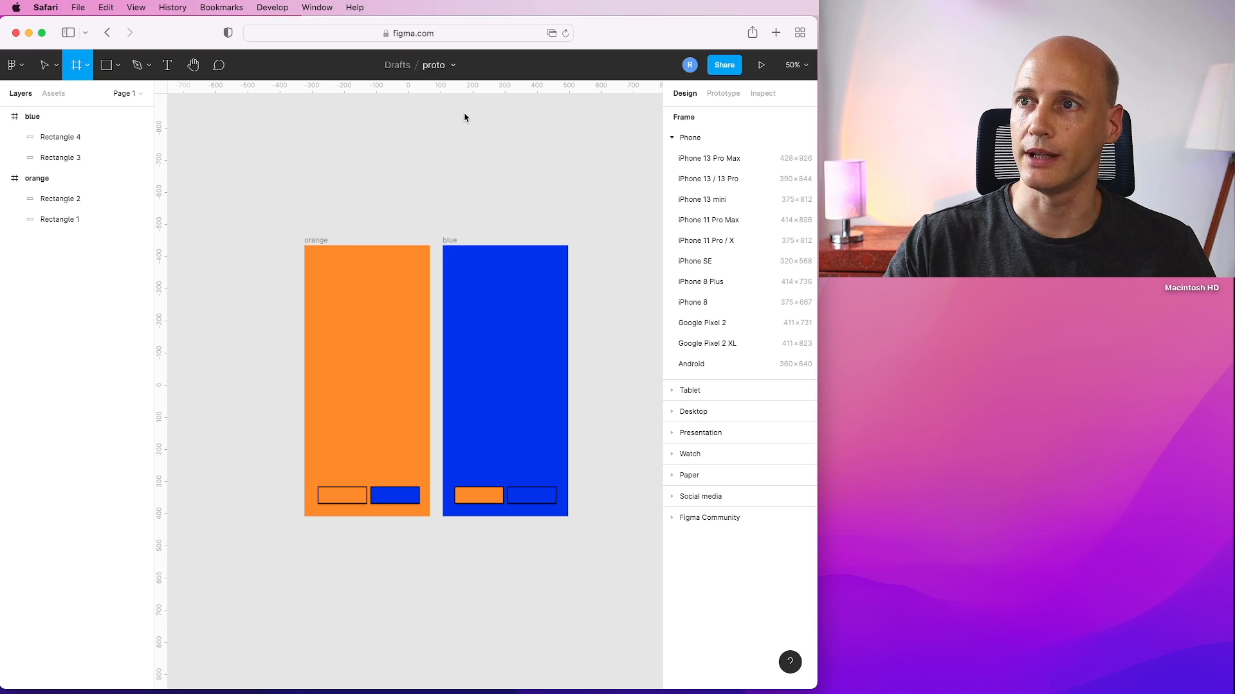
left_click_drag(461, 108, 558, 227)
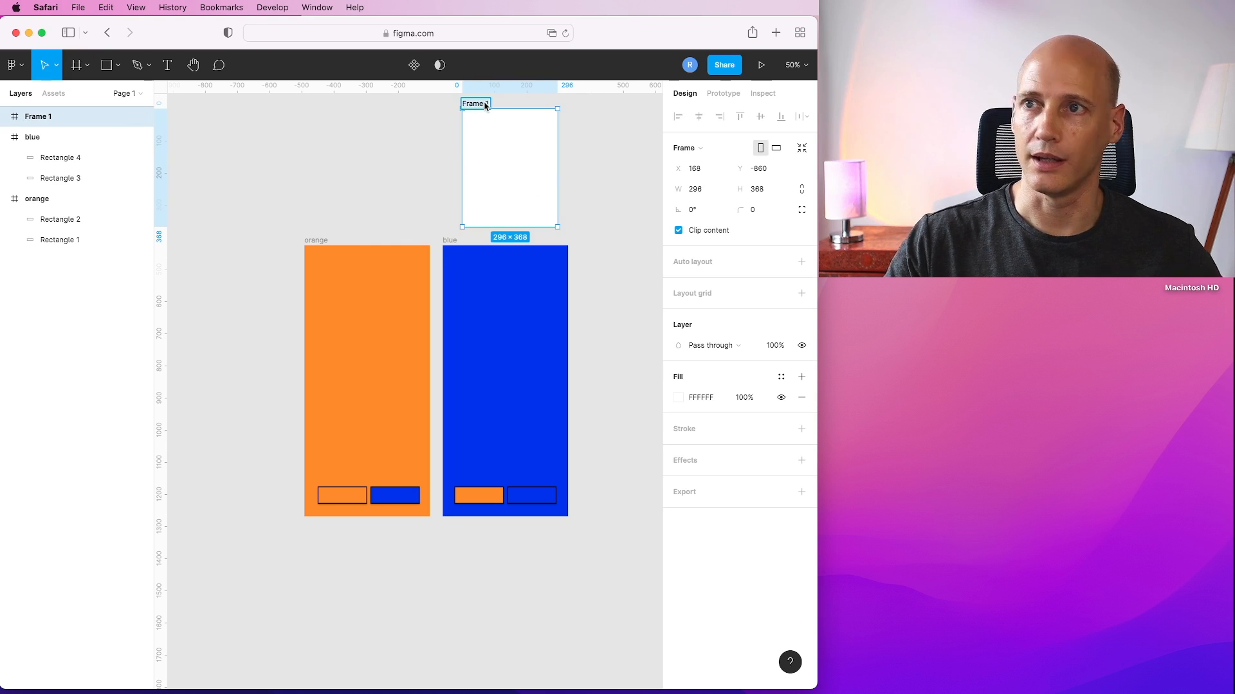
type("Overlay")
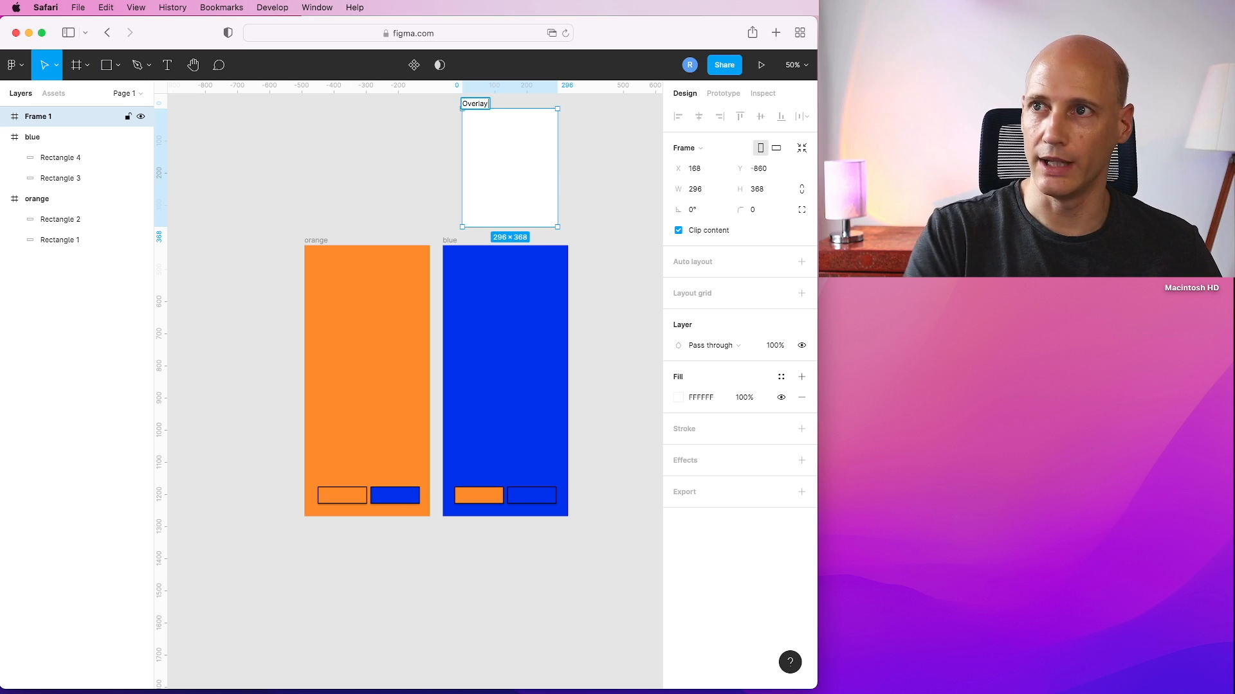
Set the Overlay frame's fill colour to cyan 37E9F4.
left_click(615, 180)
left_click(500, 187)
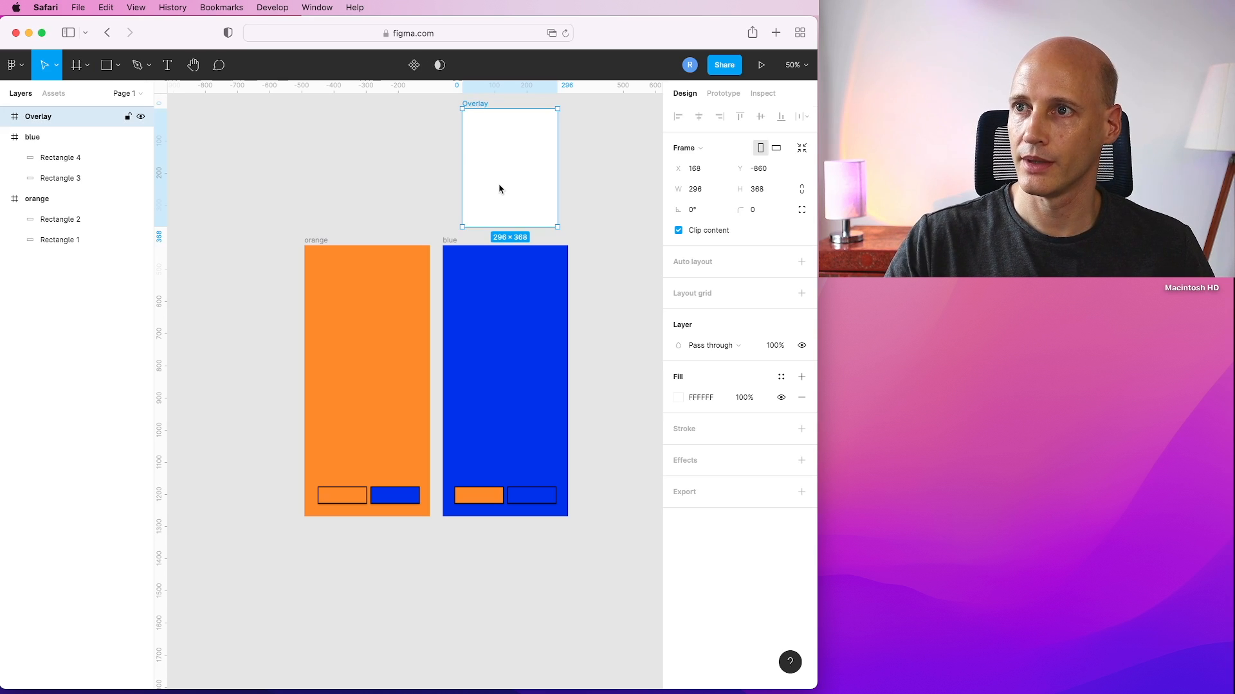
left_click(680, 399)
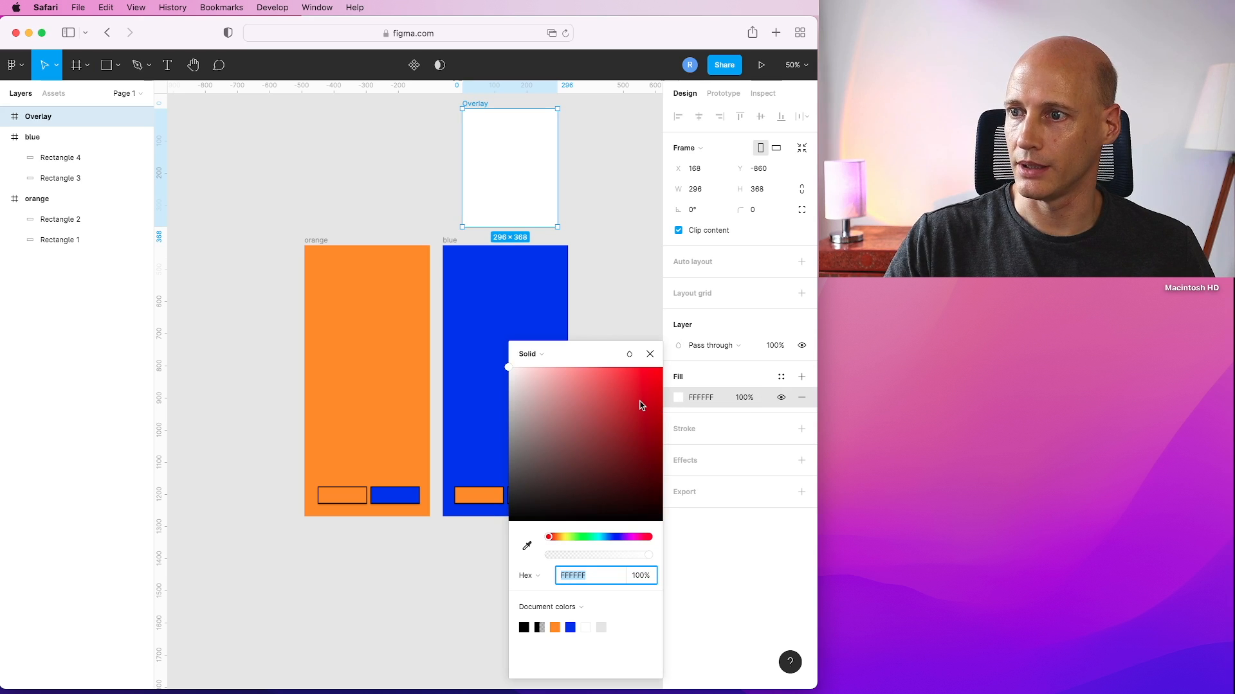
left_click(599, 537)
left_click_drag(596, 470, 629, 376)
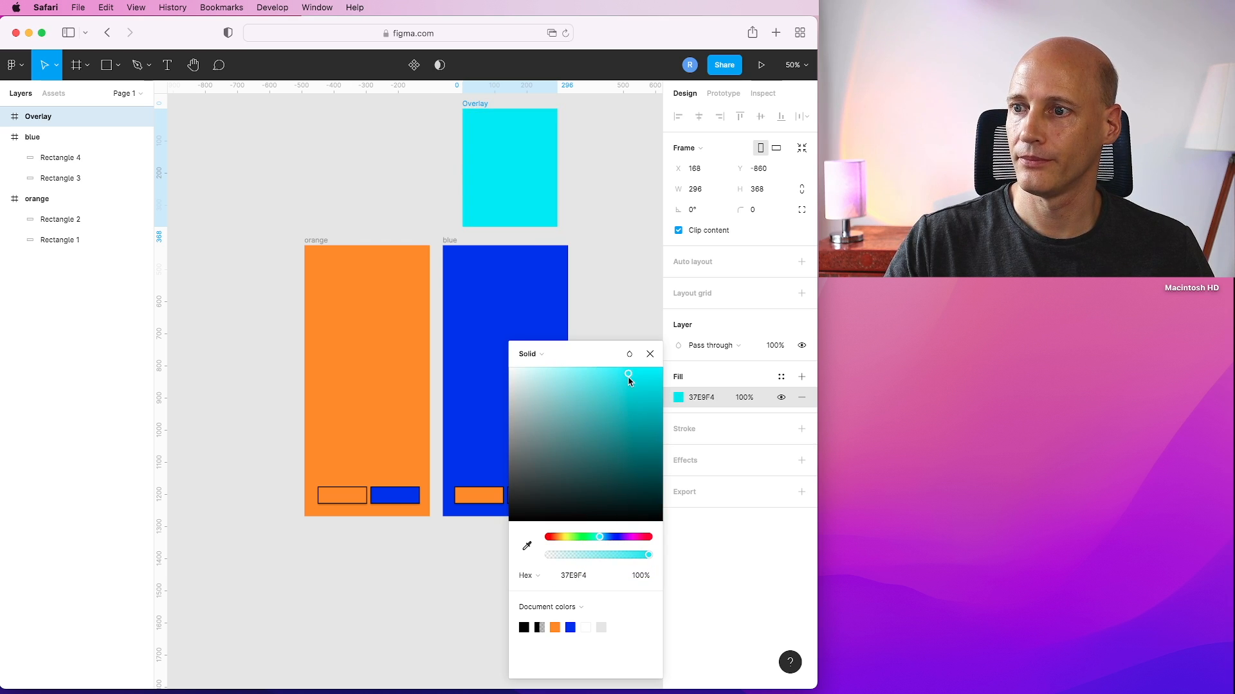
left_click(649, 354)
left_click(615, 255)
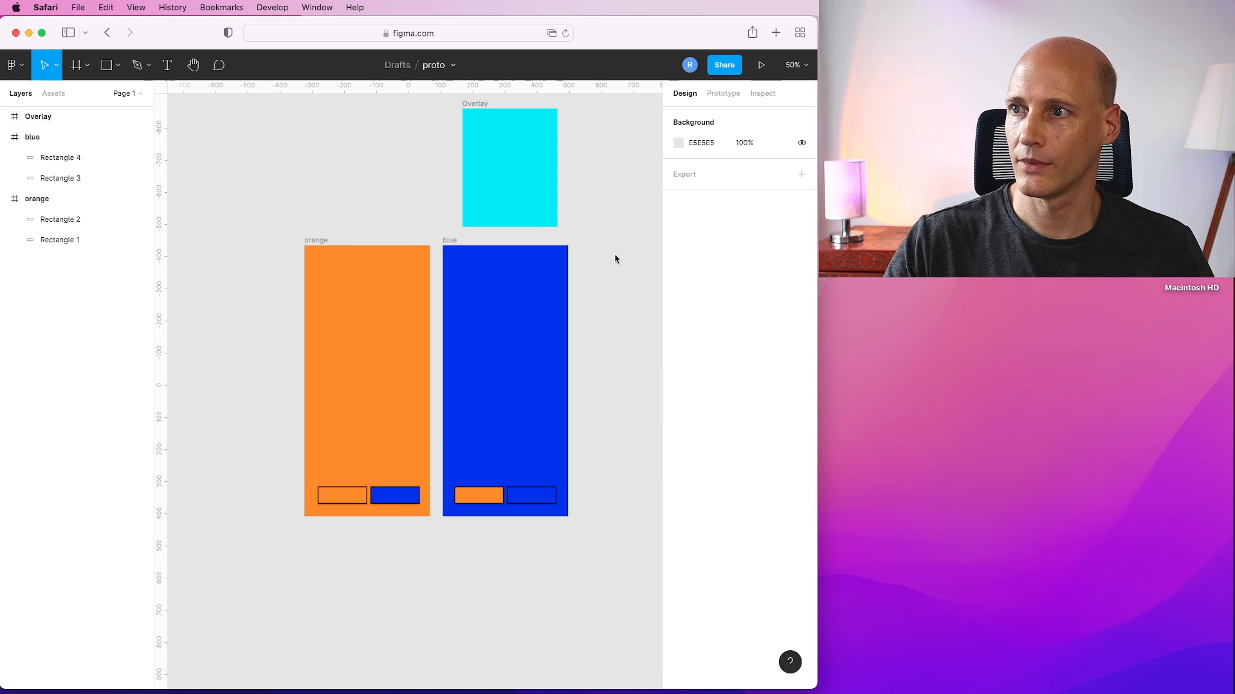
Draw a rectangle about 274 × 70 on the blue frame just above its two buttons.
left_click(117, 65)
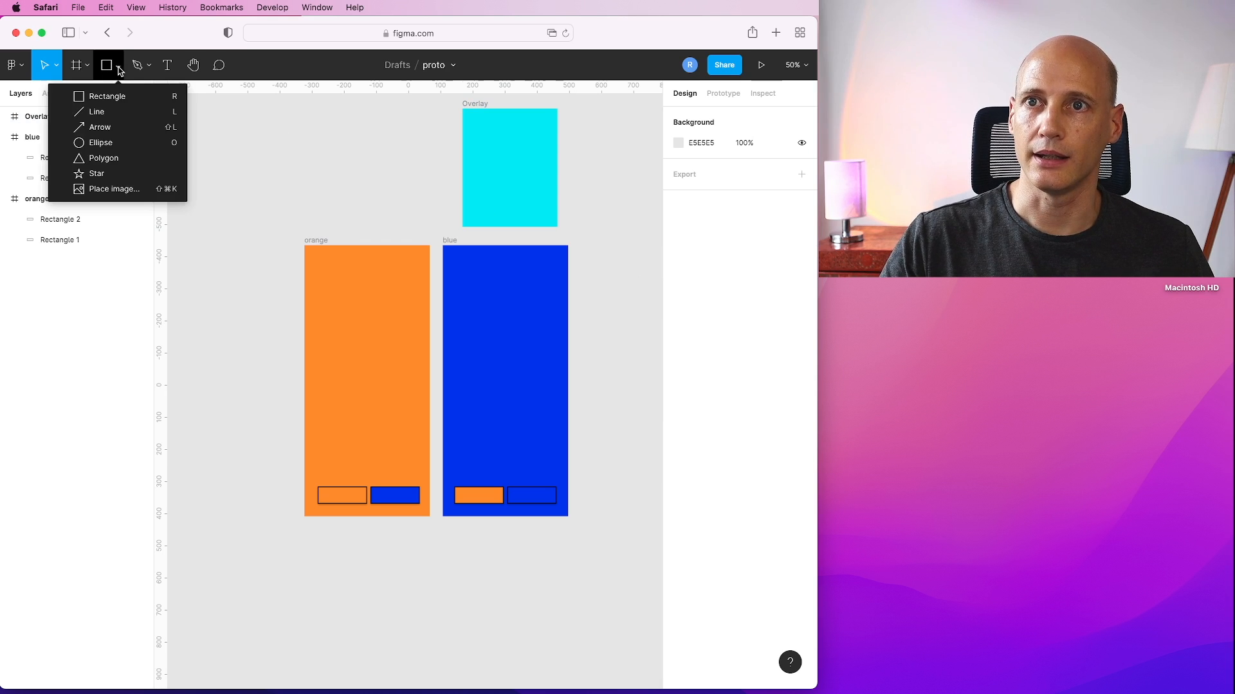
left_click(105, 99)
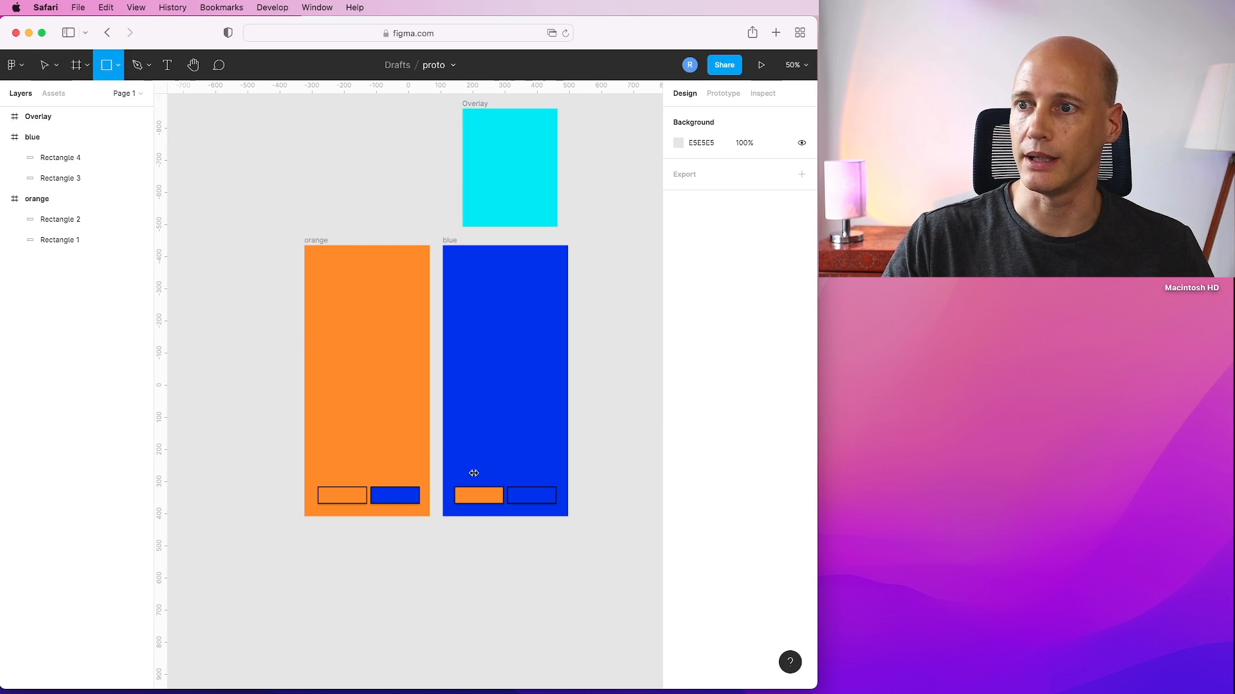
left_click_drag(462, 453, 551, 479)
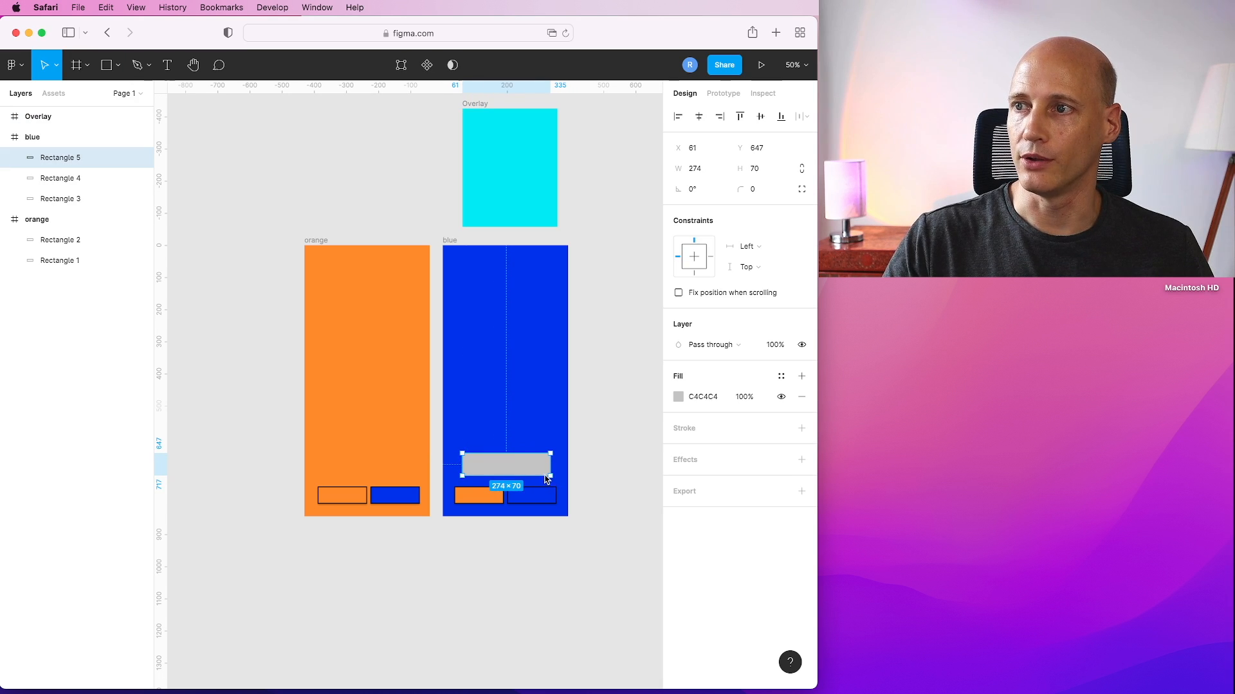
Fill the new rectangle with red EC2020 and set its corner radius to 5.
left_click(679, 397)
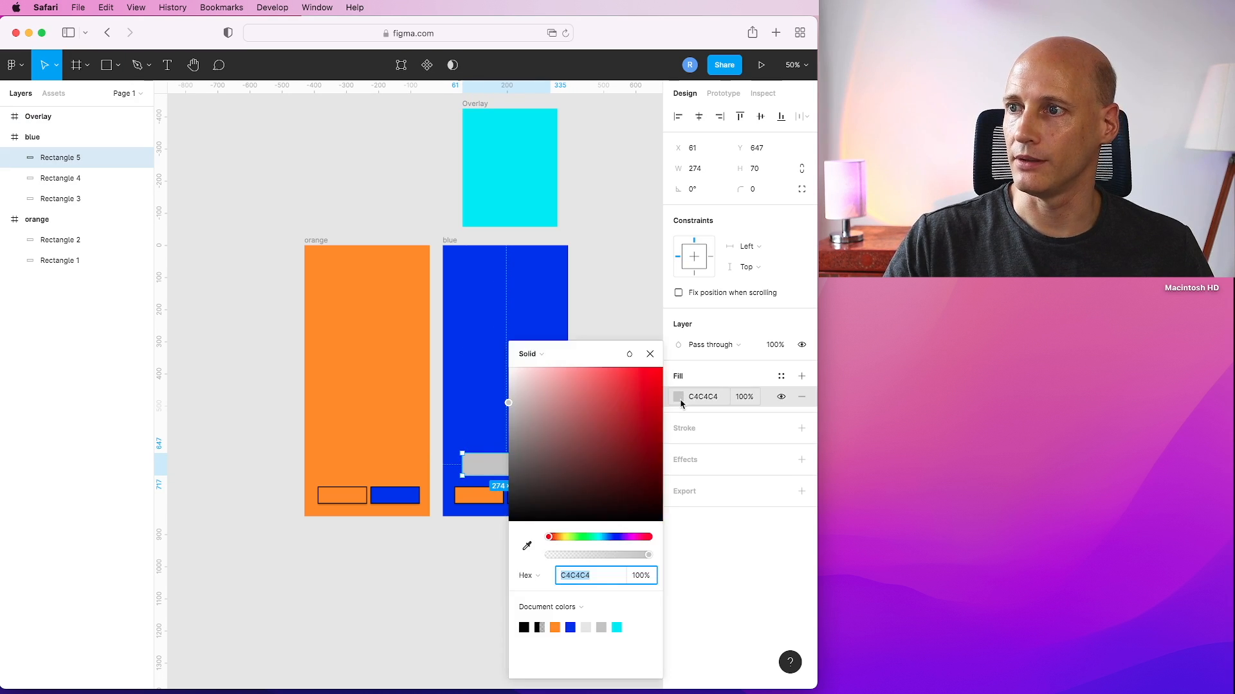
left_click(642, 382)
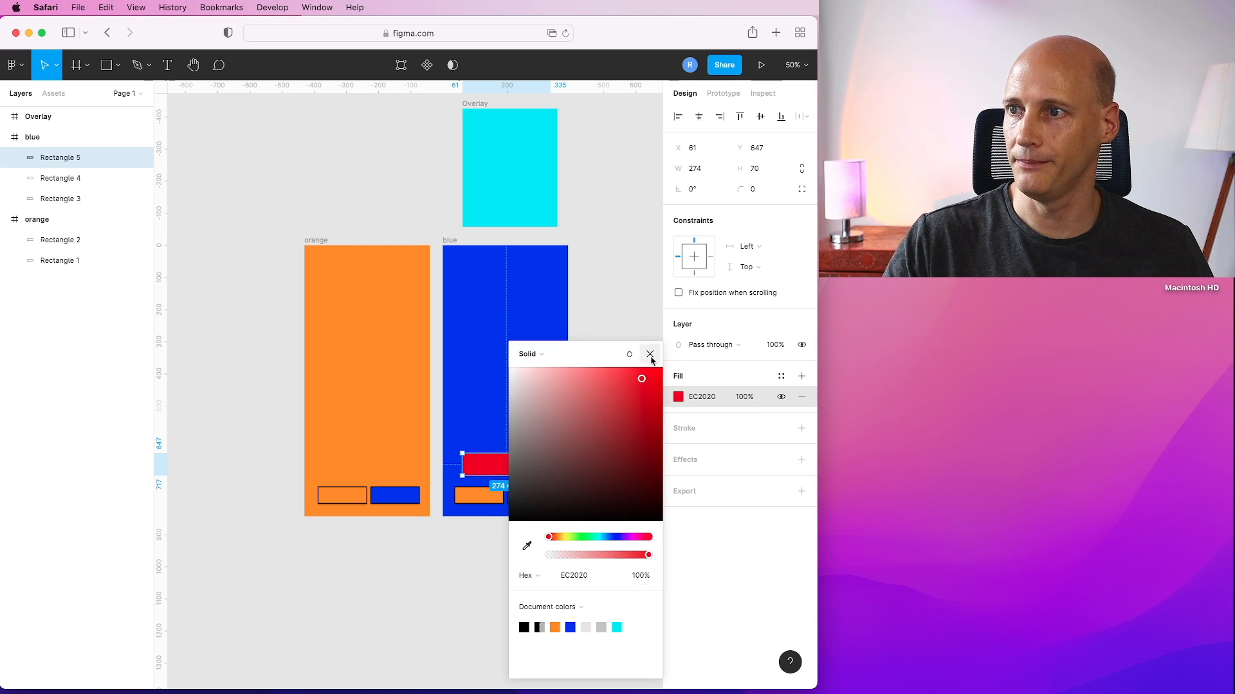
left_click(650, 354)
left_click(756, 189)
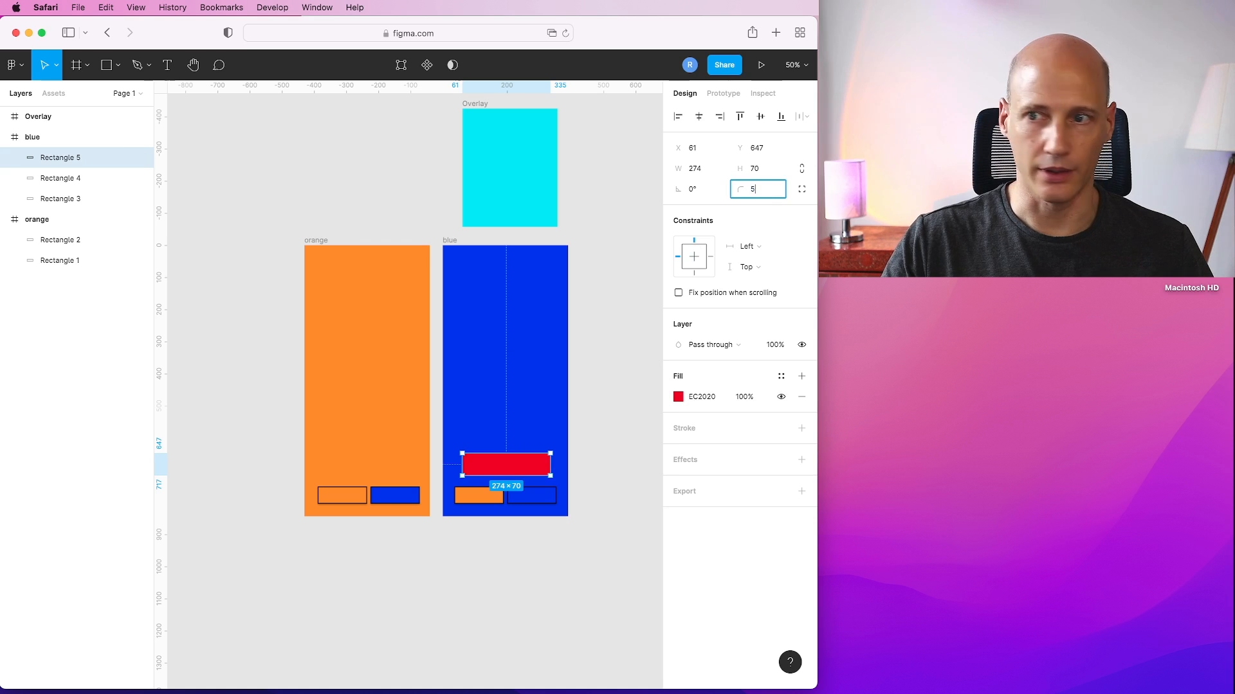
left_click(602, 288)
left_click(519, 468)
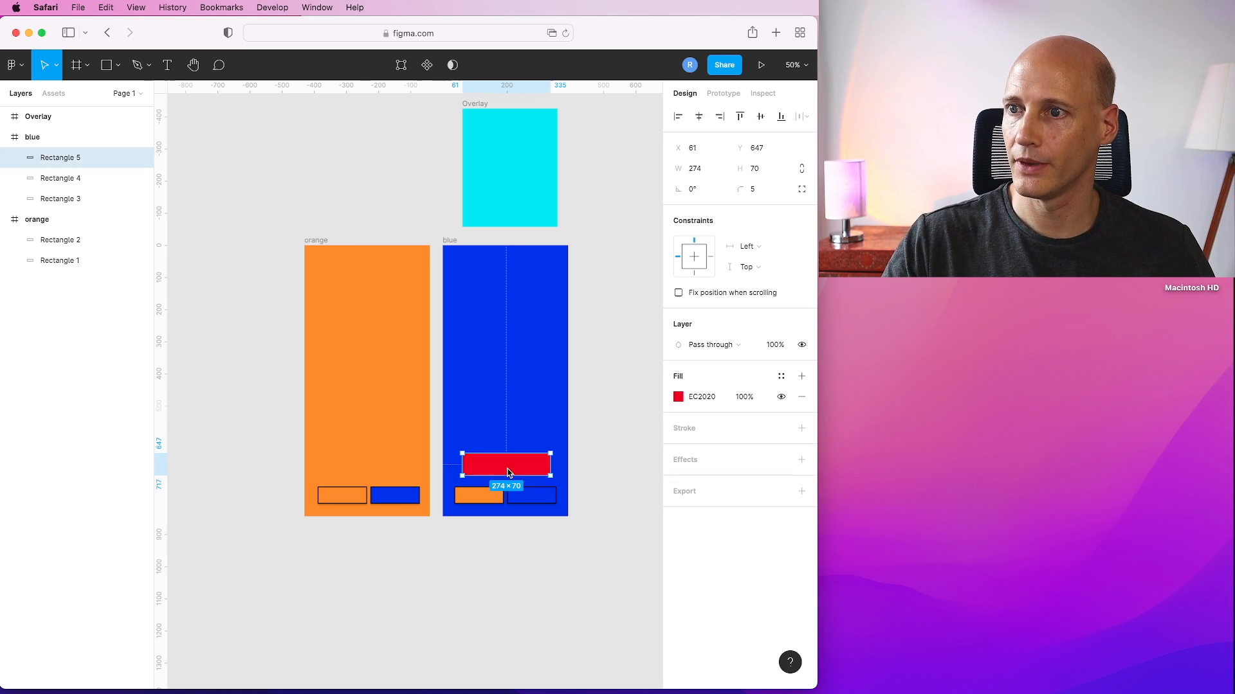
Add a black stroke of weight 3 to the red rectangle.
left_click(685, 429)
left_click(694, 470)
type("3")
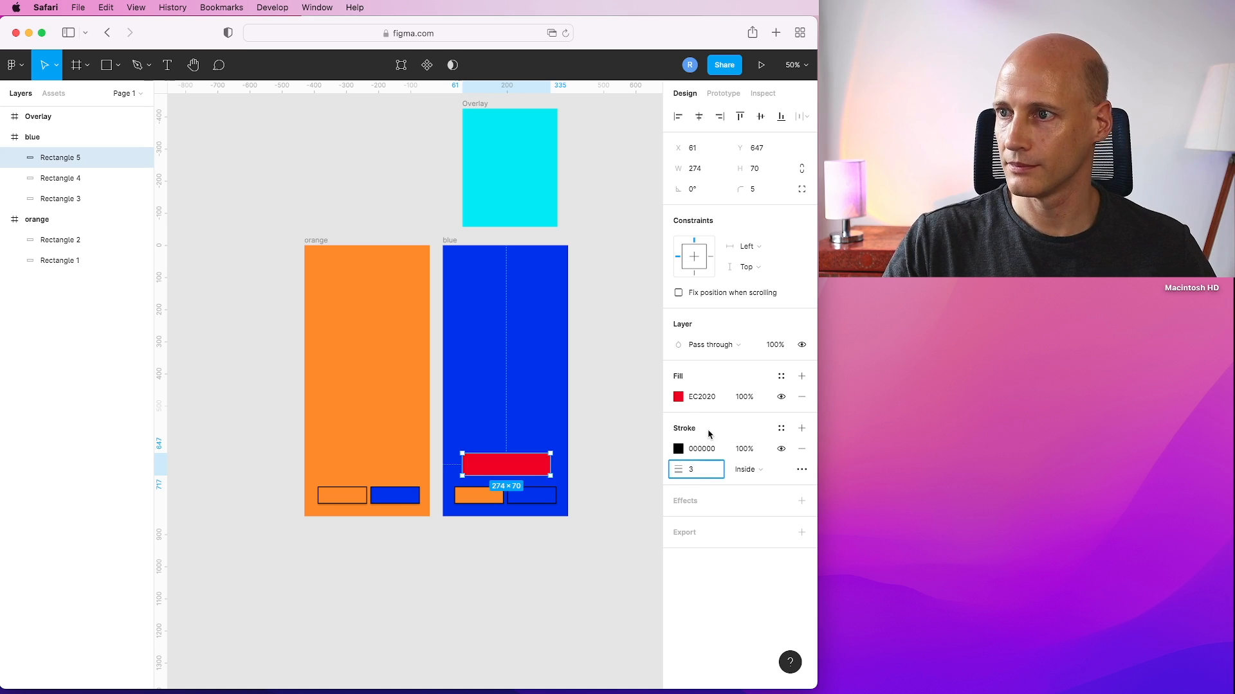
key("Return")
left_click(610, 430)
left_click(519, 468)
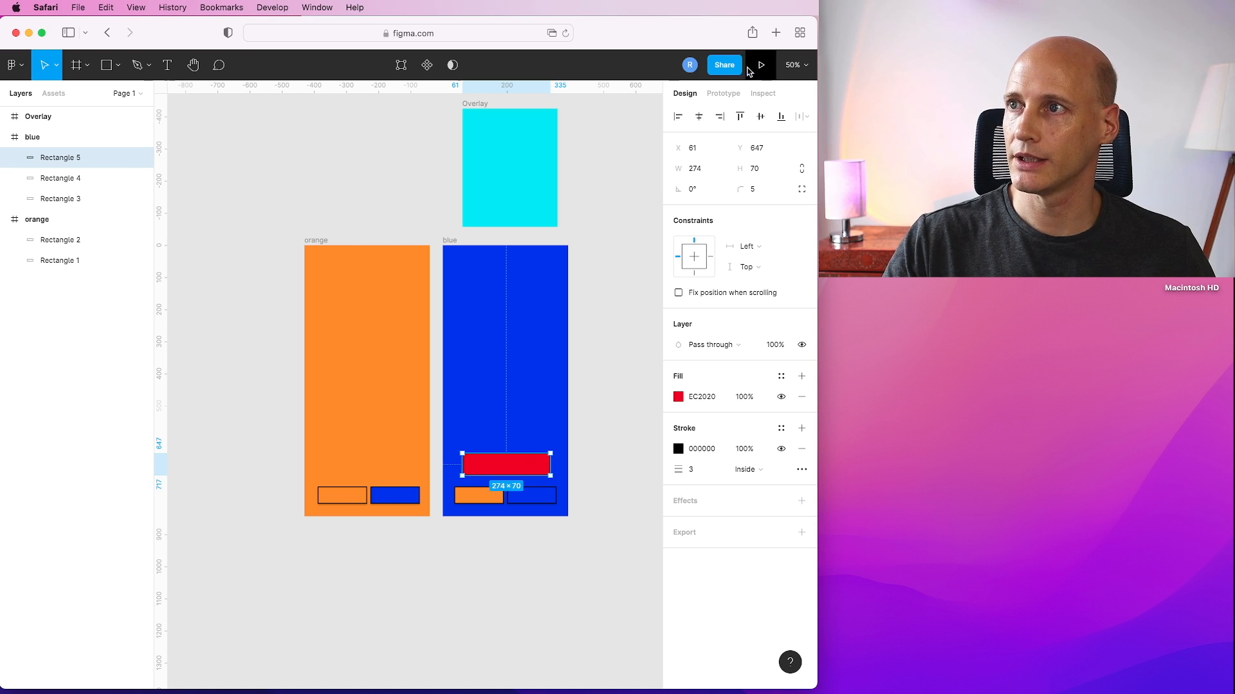
Connect the red rectangle to the Overlay frame and change the tap action to Open overlay.
left_click(724, 94)
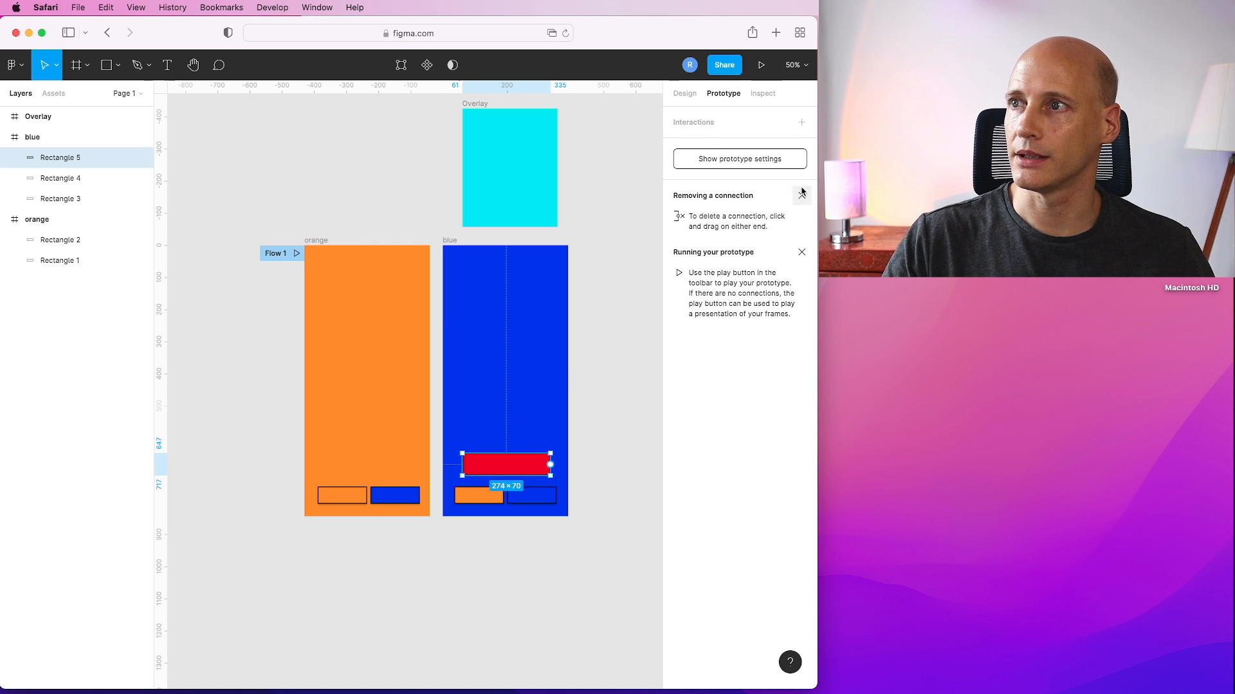
left_click_drag(550, 464, 522, 190)
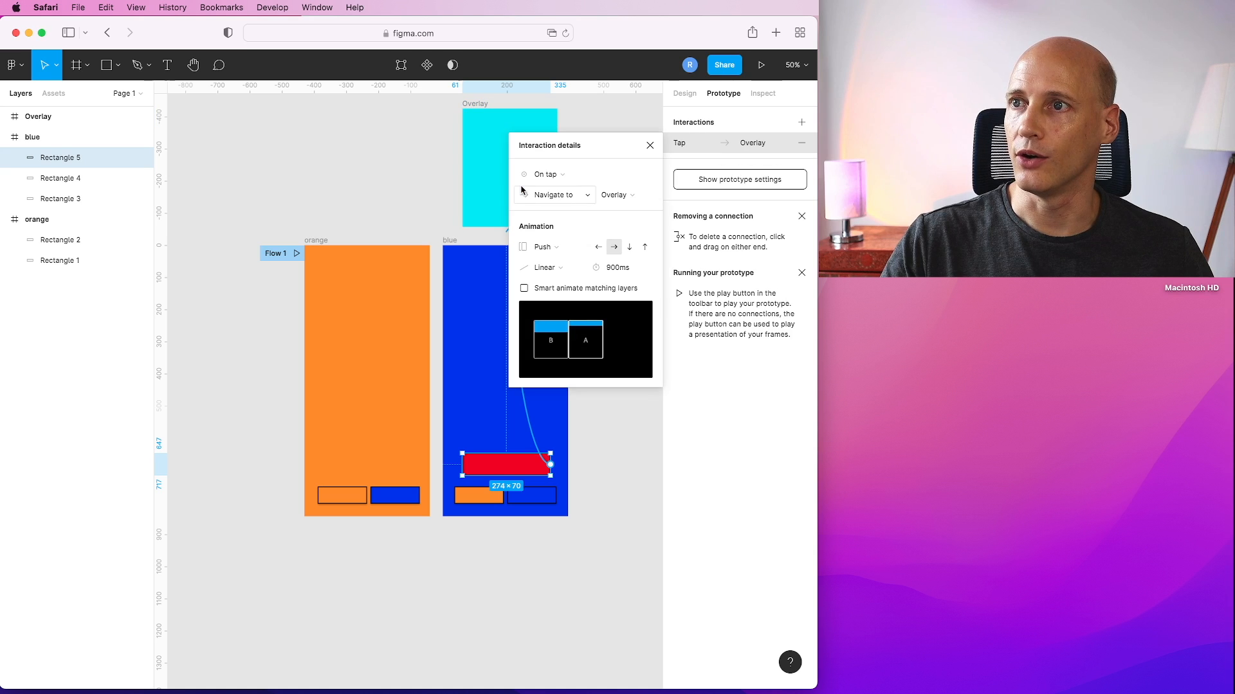
left_click(584, 197)
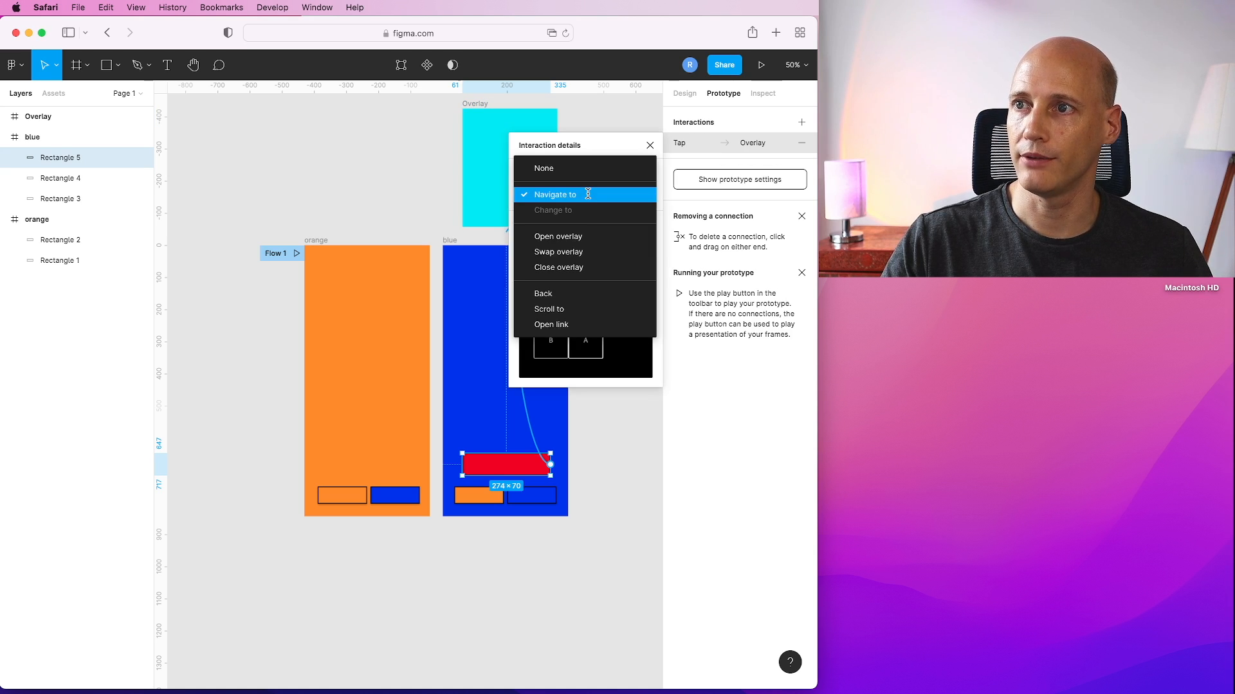
left_click(564, 239)
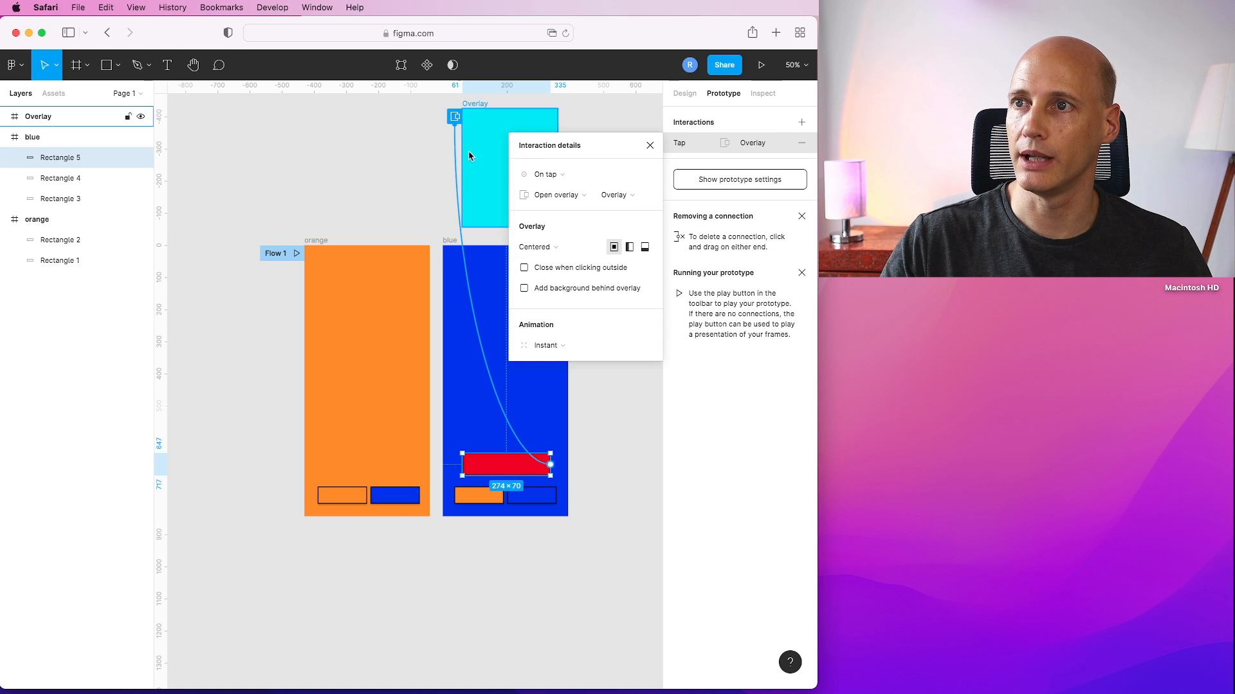
Set the overlay animation to Move in with a downward direction.
left_click(559, 347)
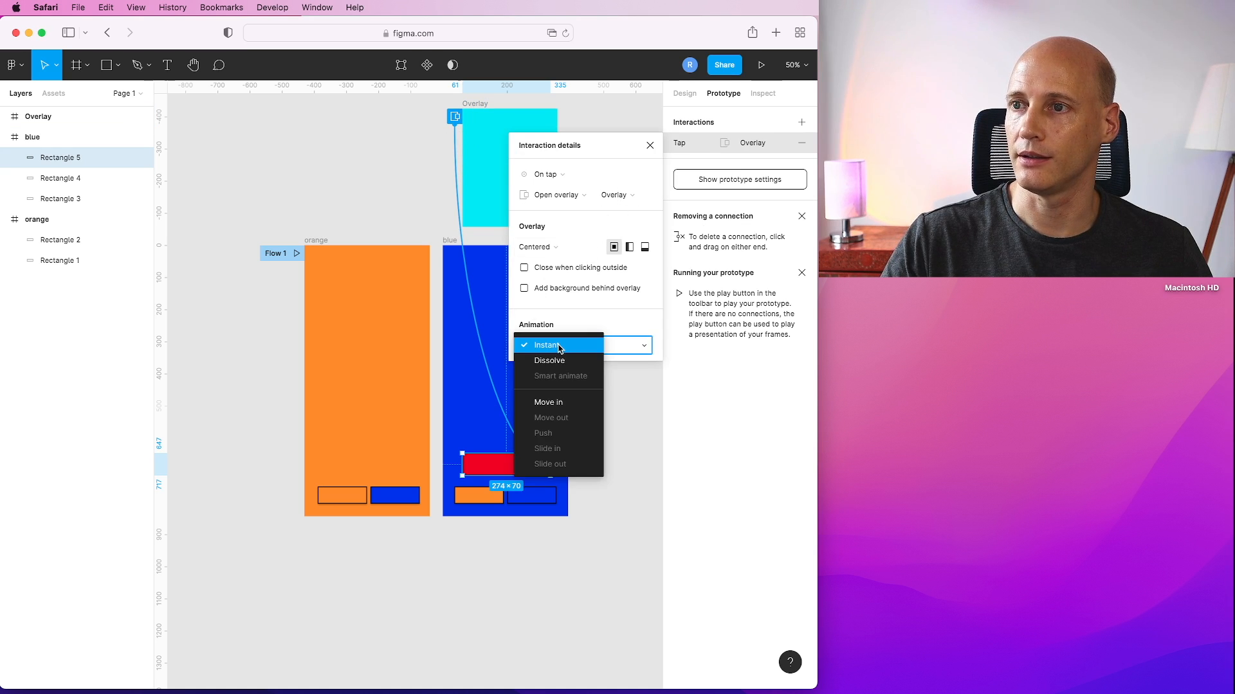
left_click(563, 403)
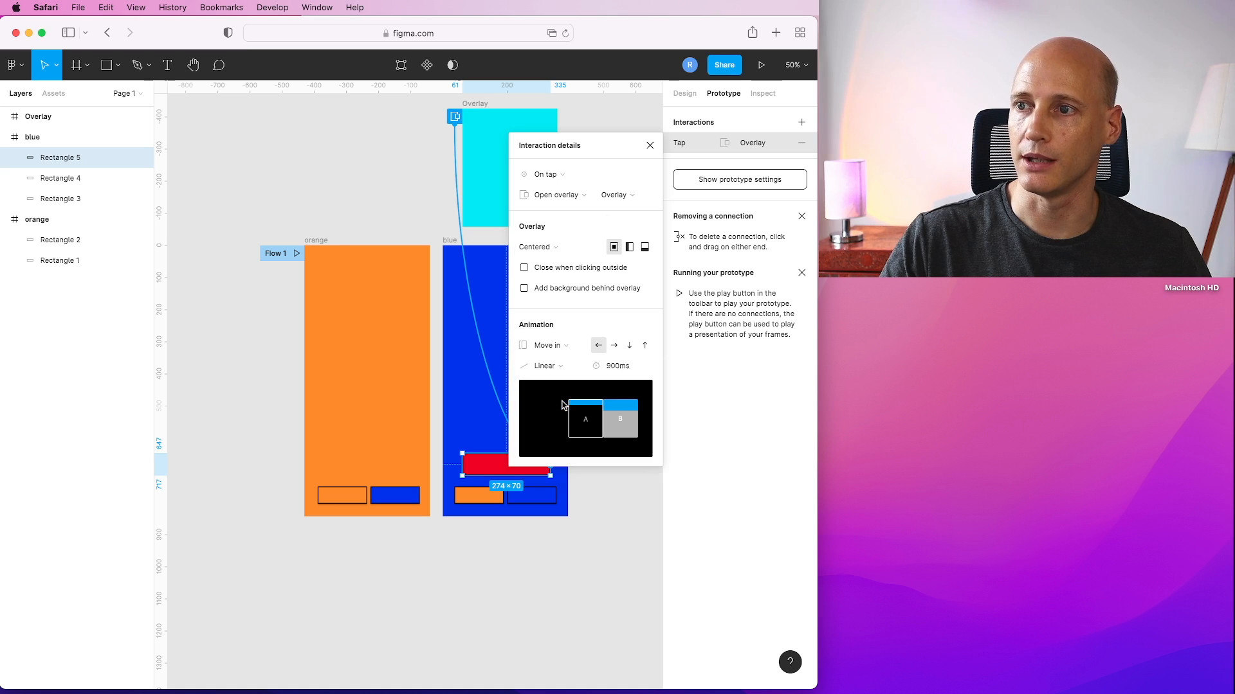
left_click(629, 346)
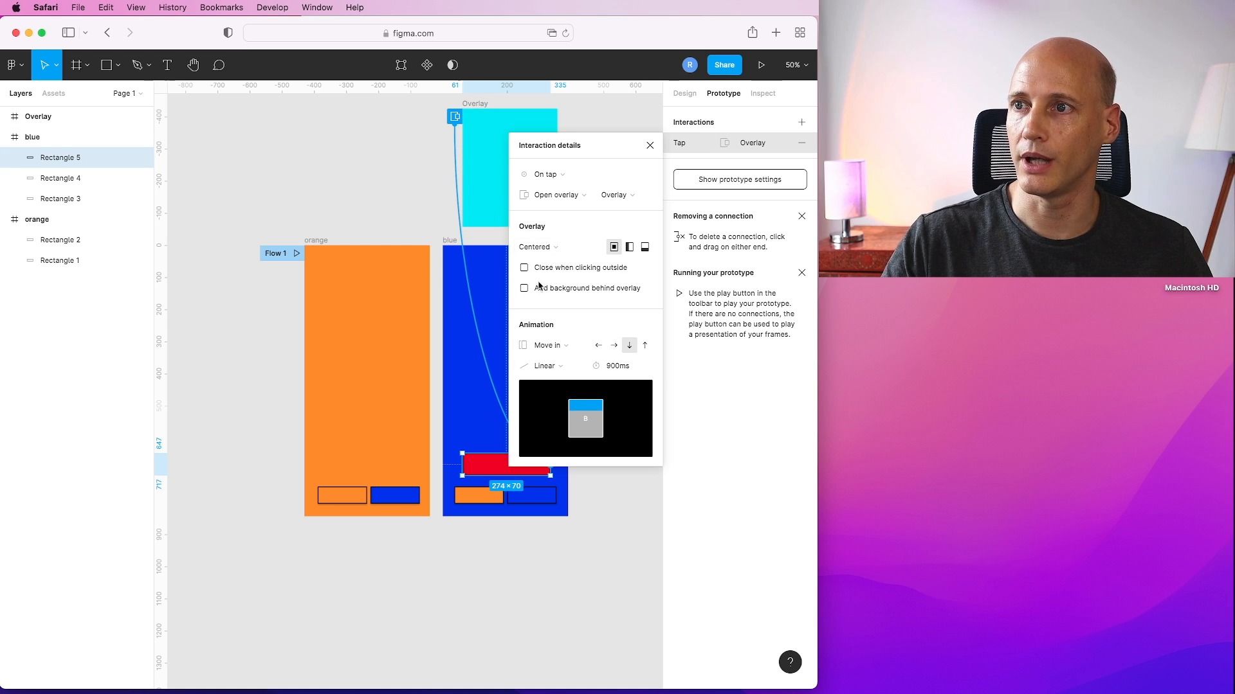
Set the overlay position to Top center and close the interaction details.
left_click(558, 251)
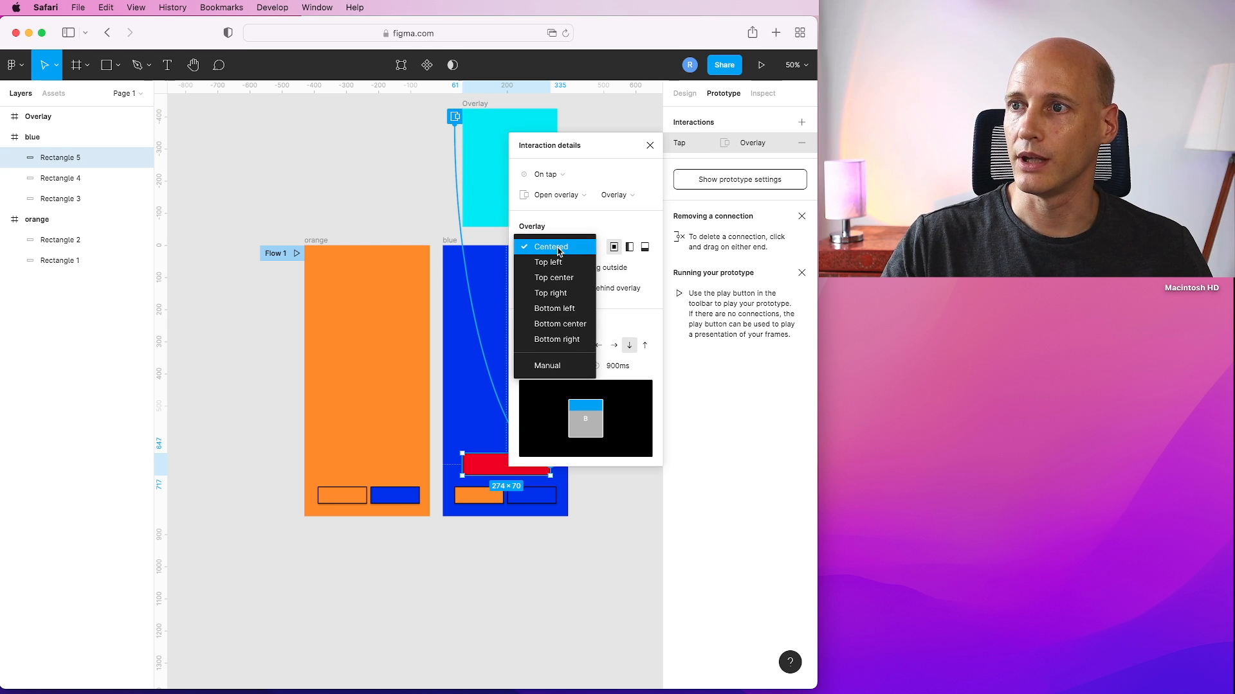
left_click(564, 278)
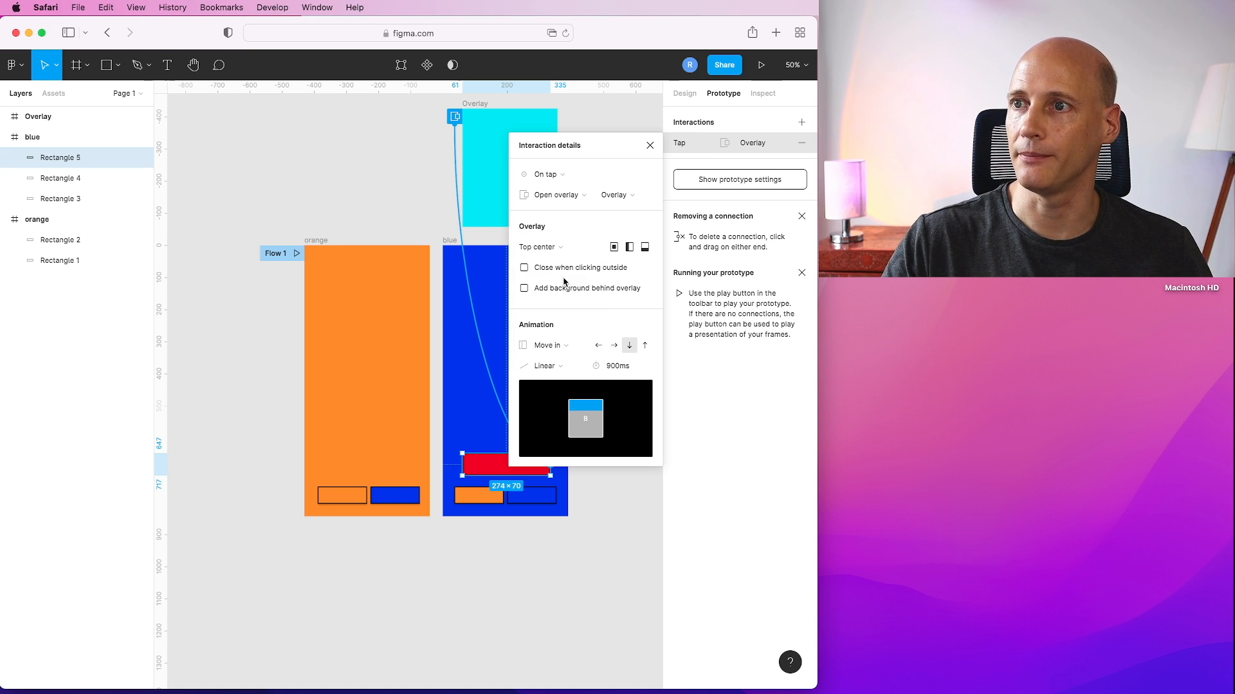
left_click(650, 147)
scroll(612, 170, "up", 1)
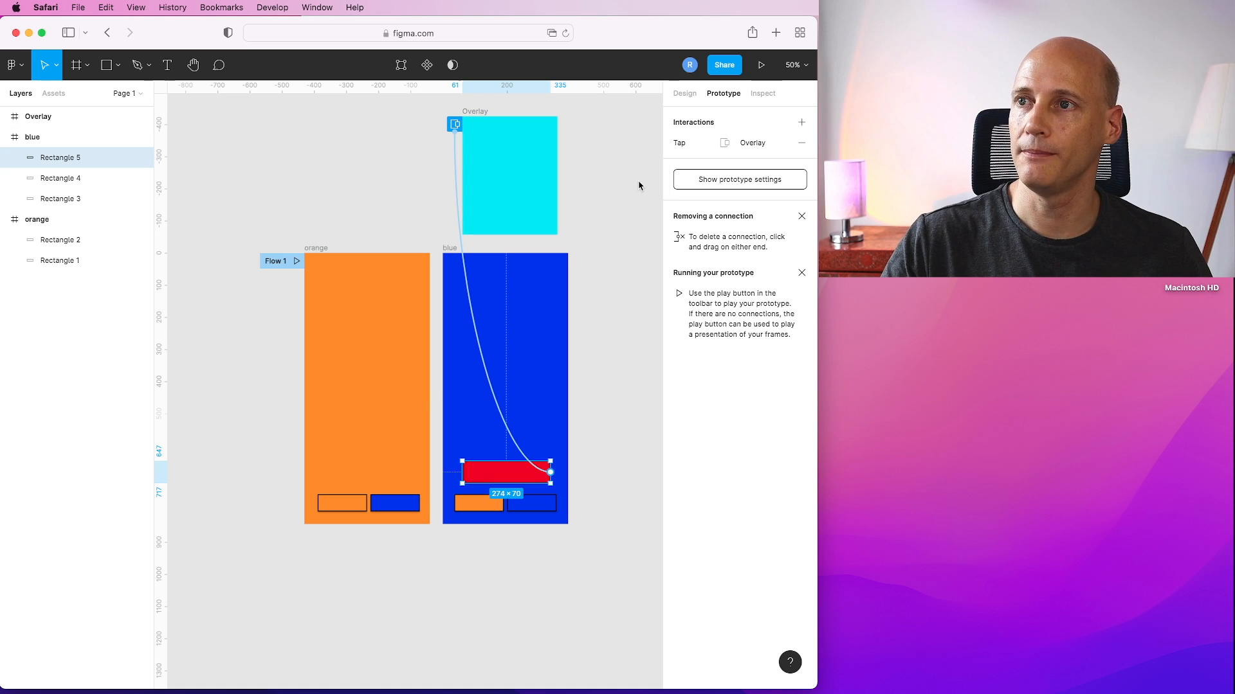
left_click(630, 181)
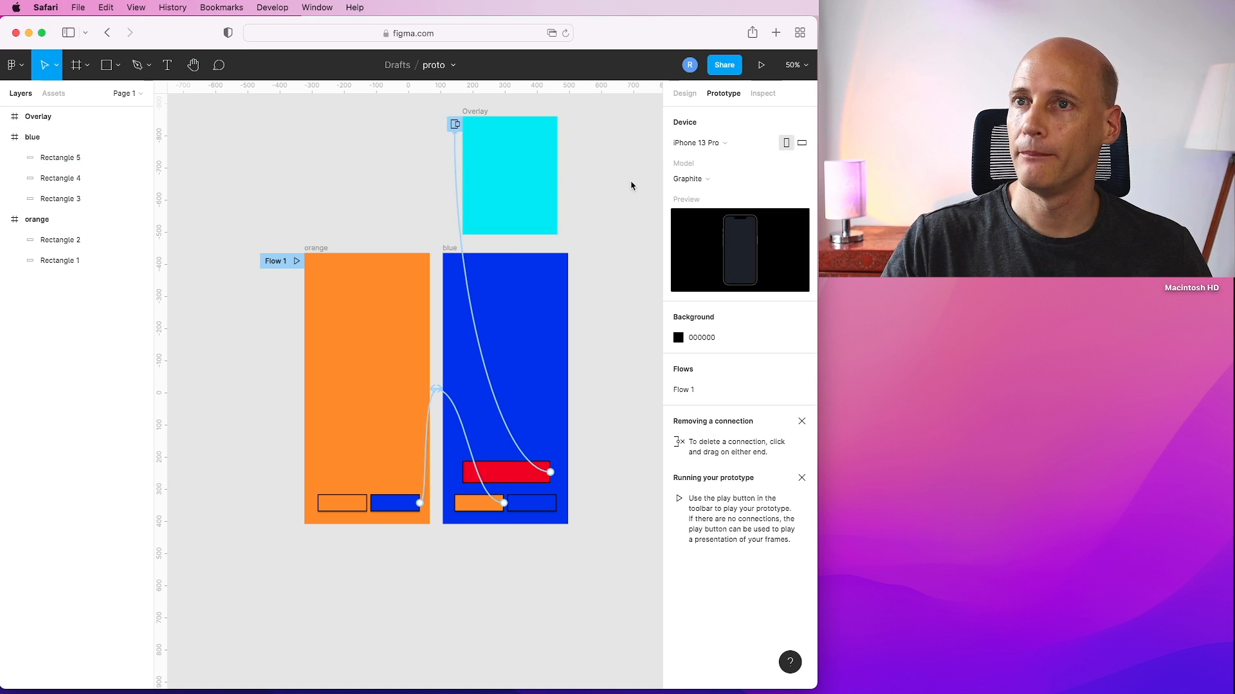
Draw a rectangle about 194 × 78 inside the cyan Overlay frame.
left_click(120, 67)
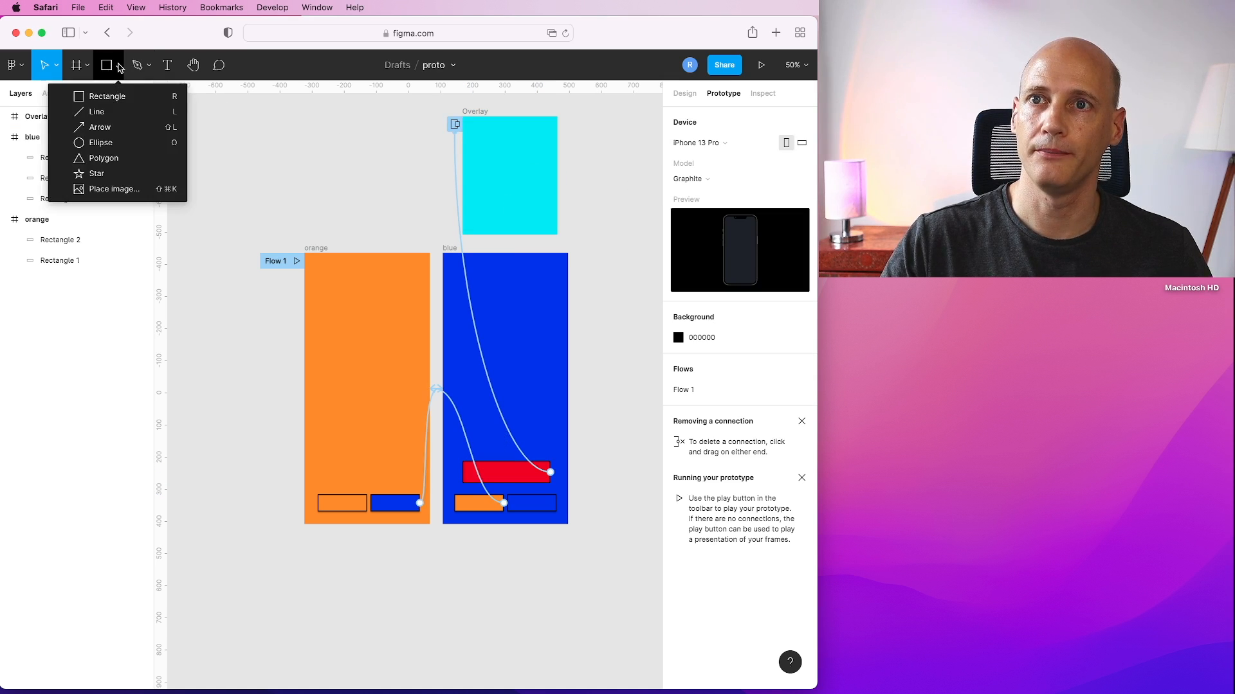
left_click(98, 98)
left_click_drag(479, 201, 541, 226)
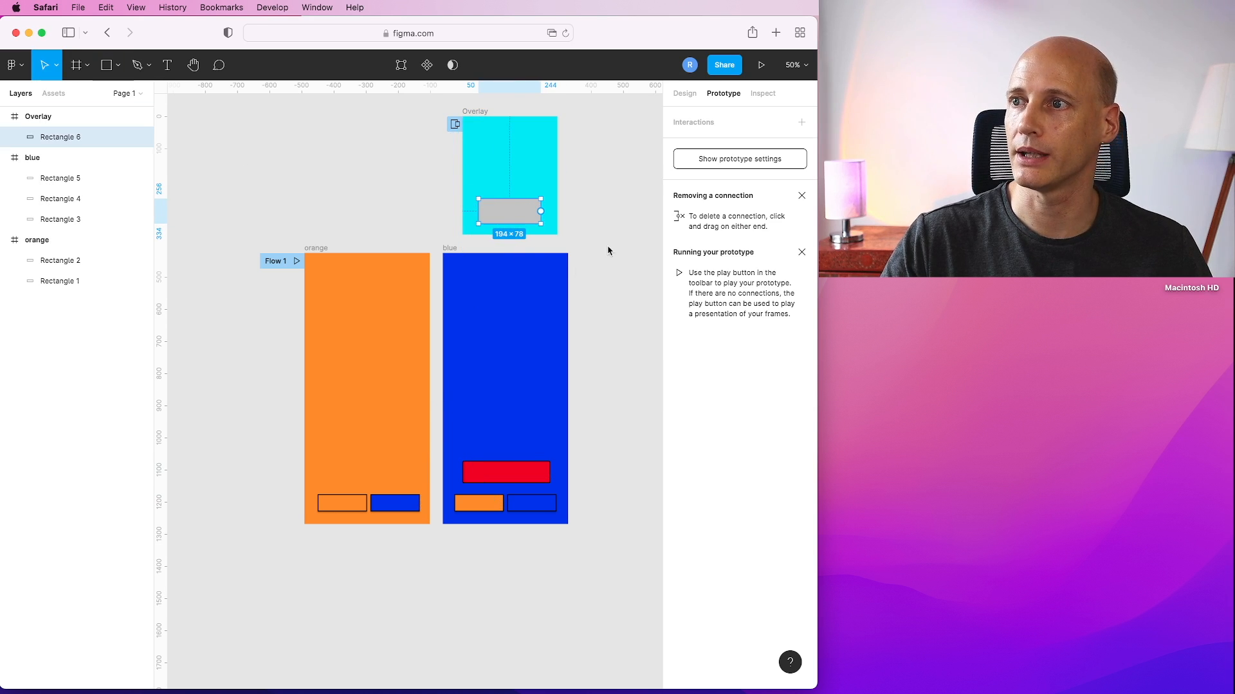
Fill the new rectangle with green 127910.
left_click(686, 96)
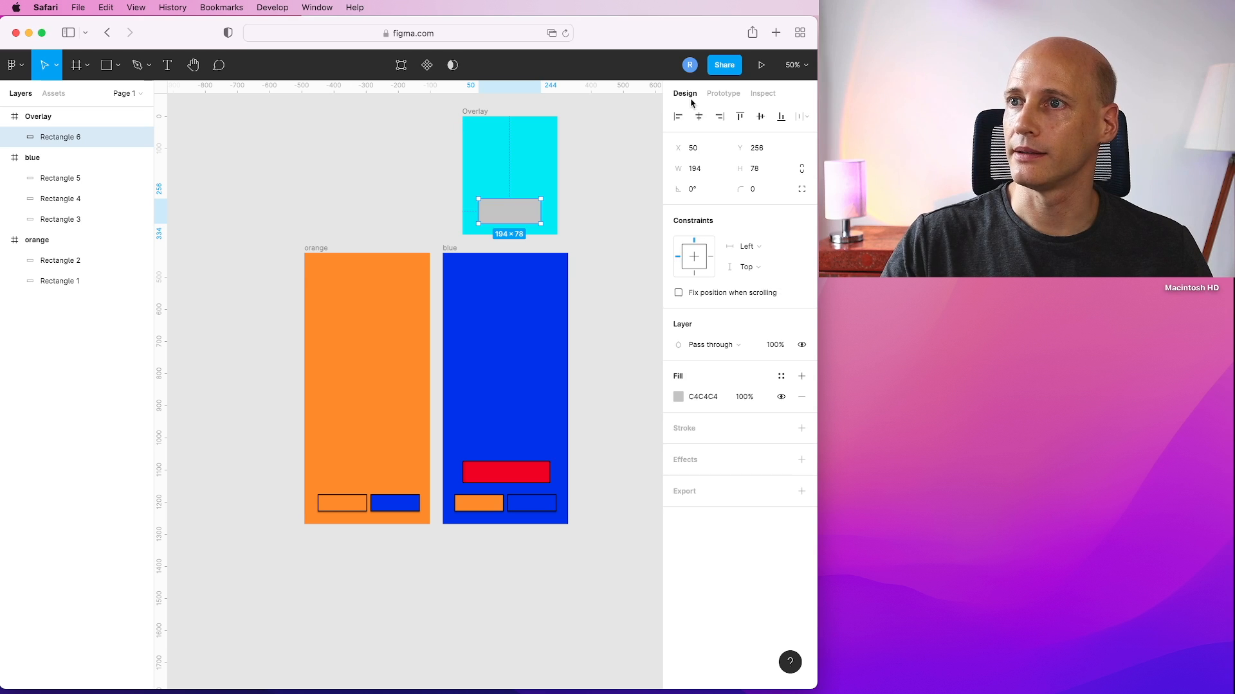
left_click(679, 398)
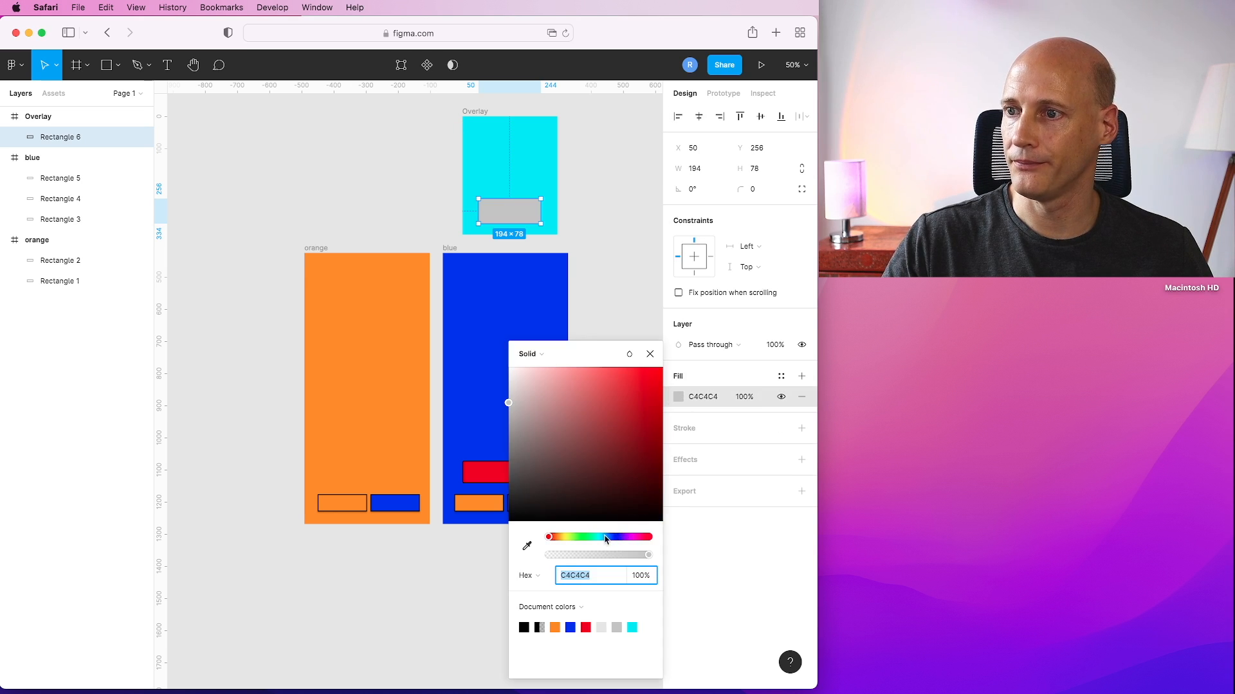
left_click(581, 537)
left_click_drag(616, 406, 642, 452)
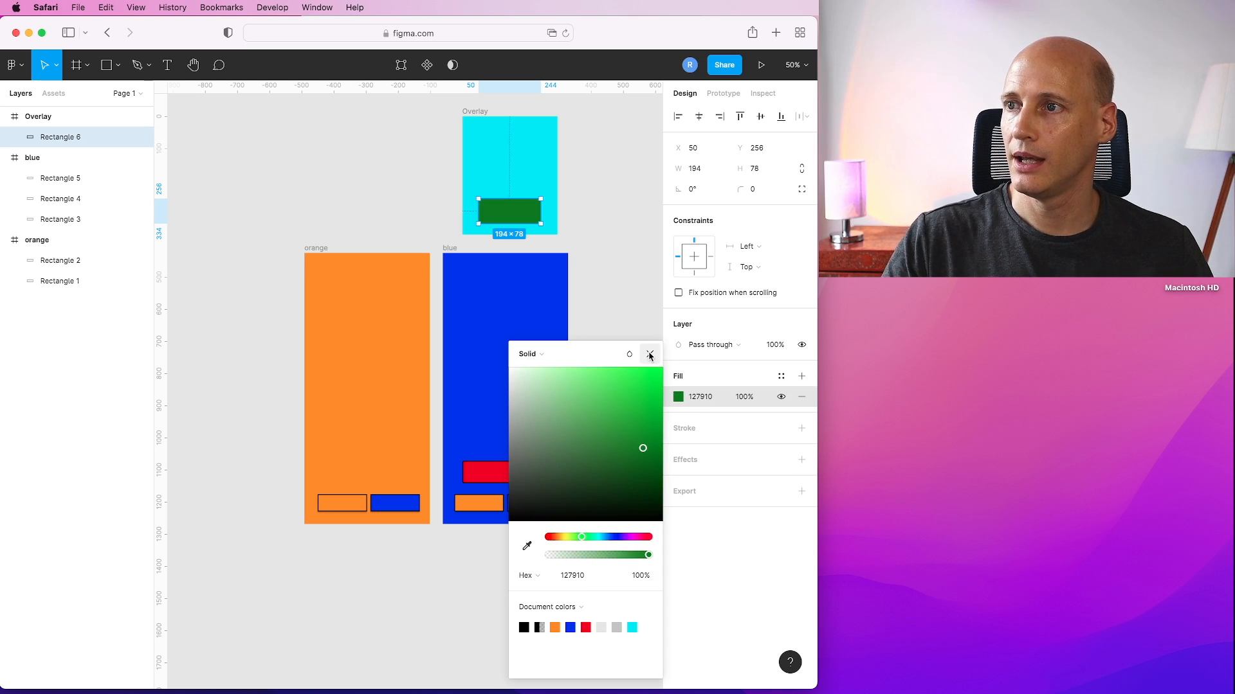
left_click(649, 354)
Add a tap interaction to the green rectangle that closes the overlay.
left_click(715, 94)
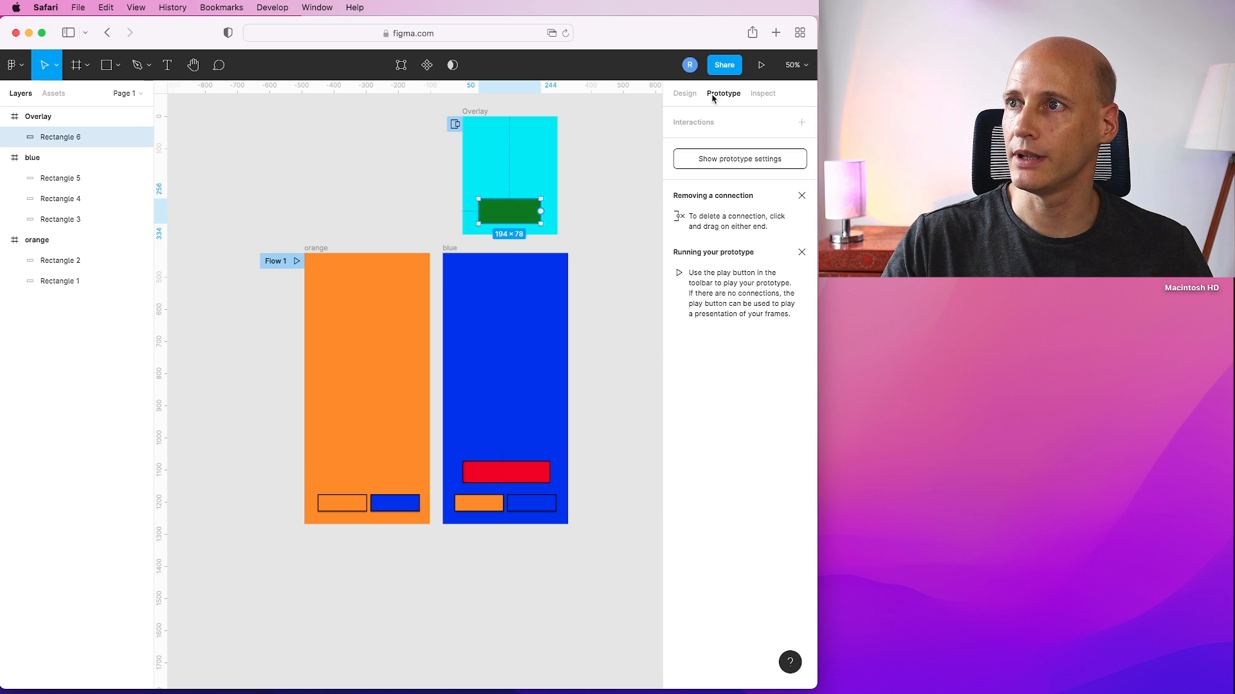
left_click(802, 123)
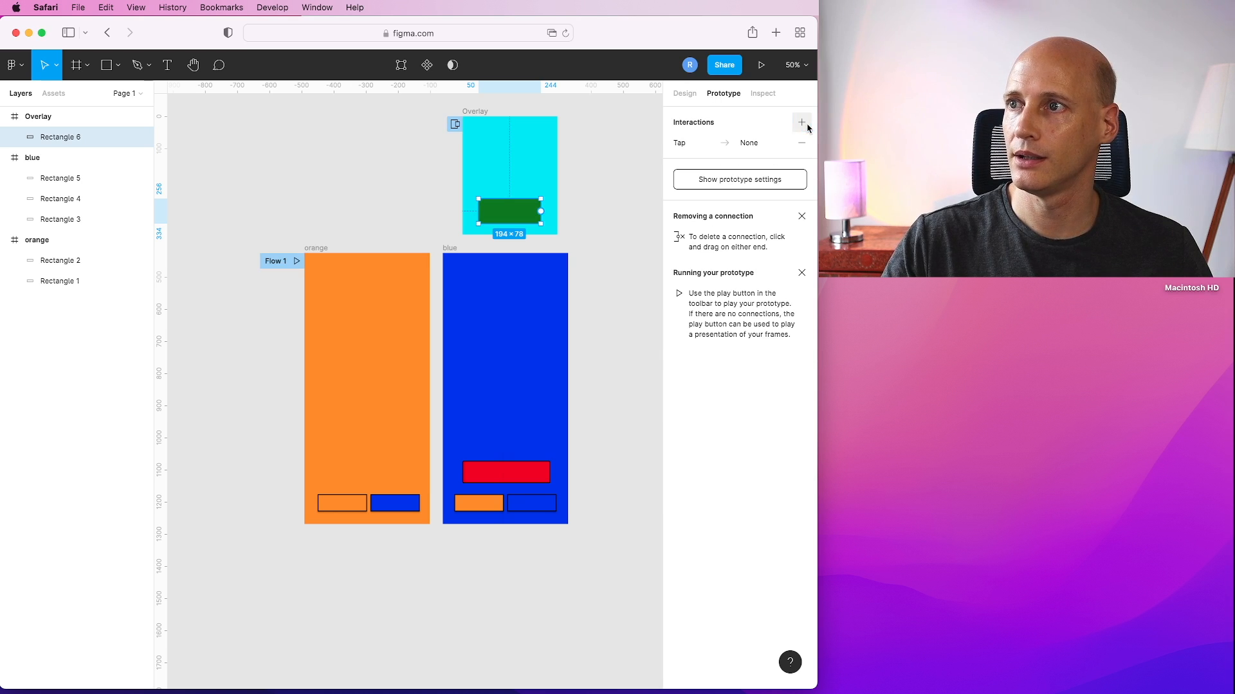
left_click(754, 144)
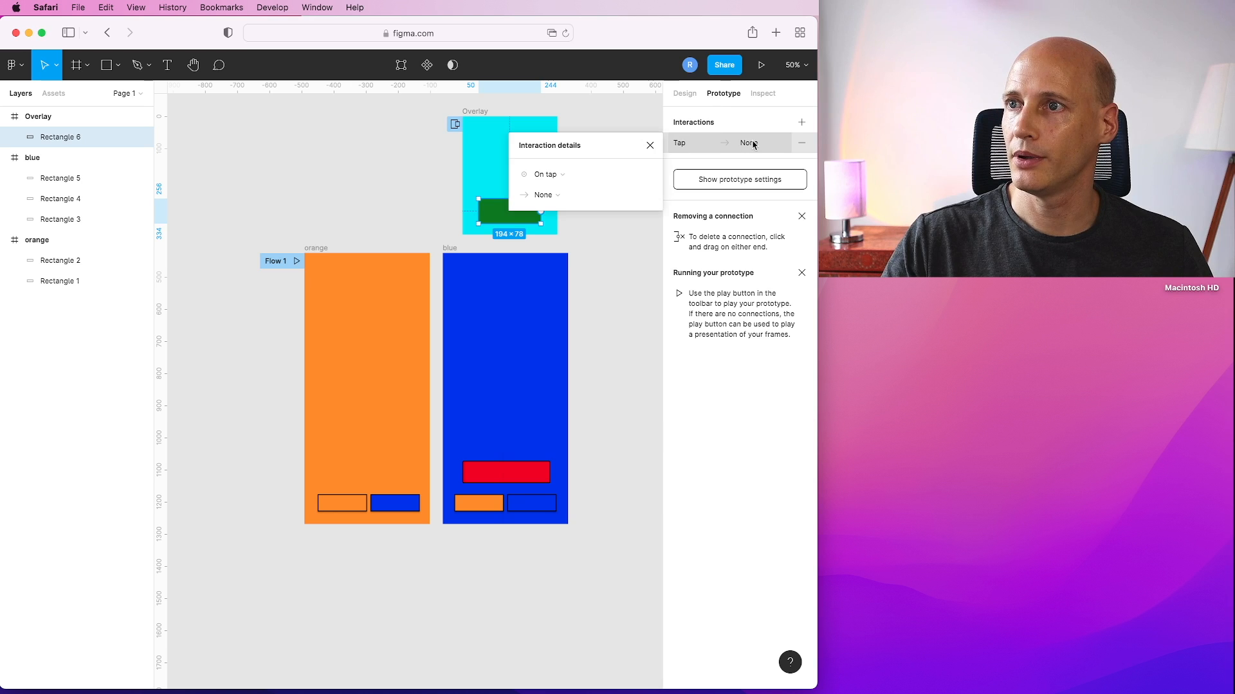
left_click(546, 195)
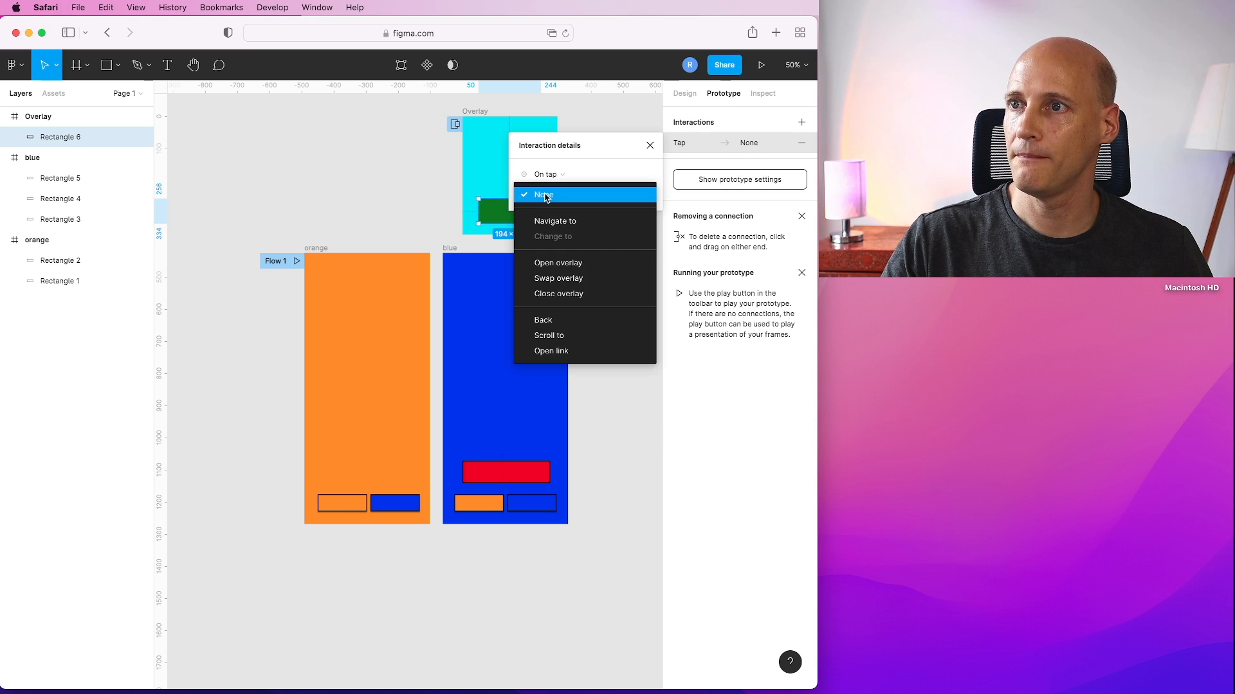
left_click(556, 293)
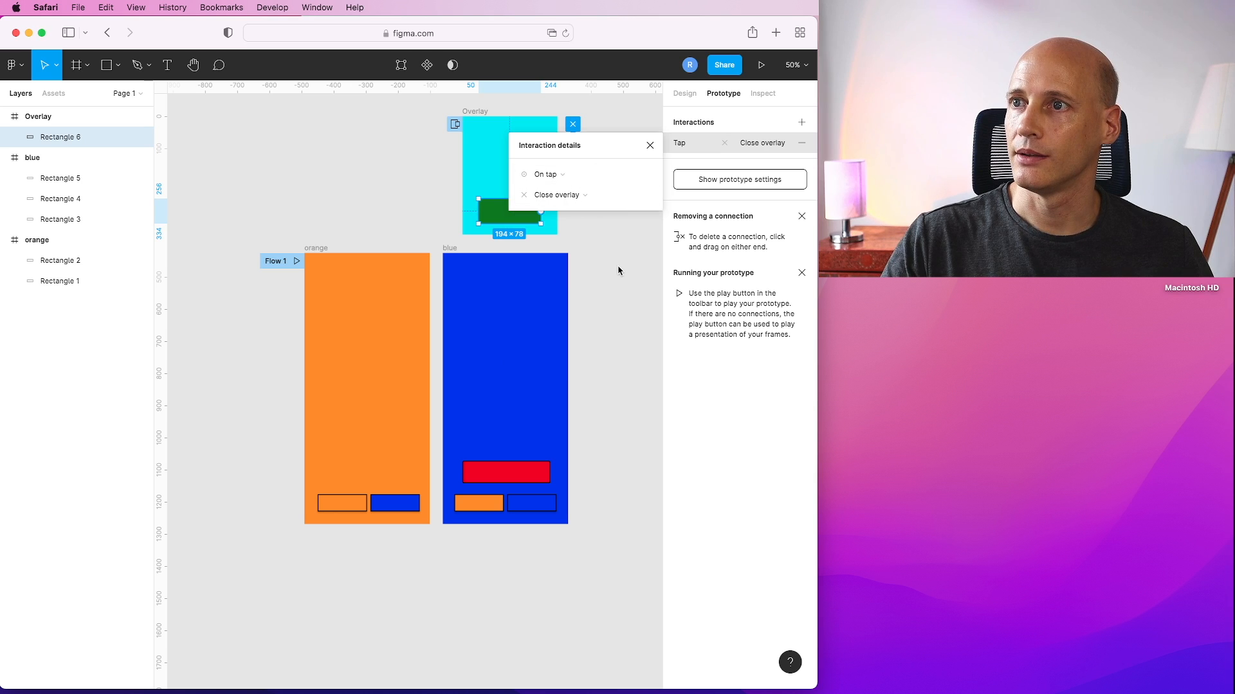
left_click(650, 145)
left_click(572, 125)
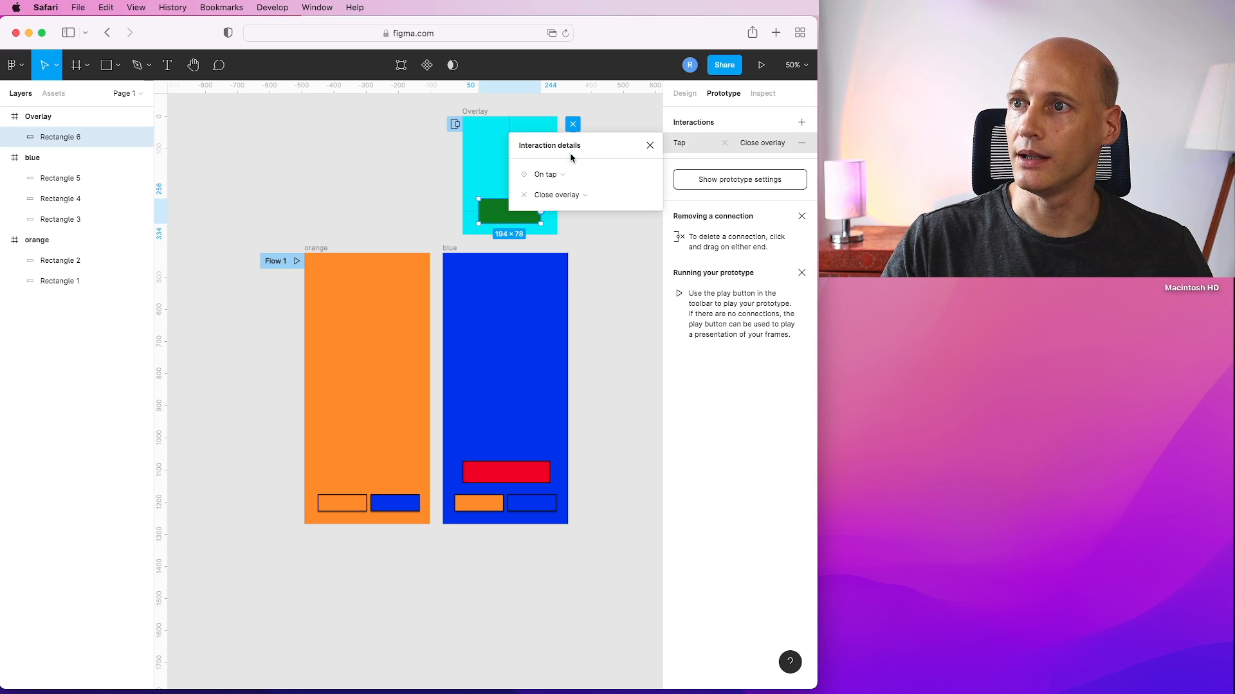
left_click(650, 197)
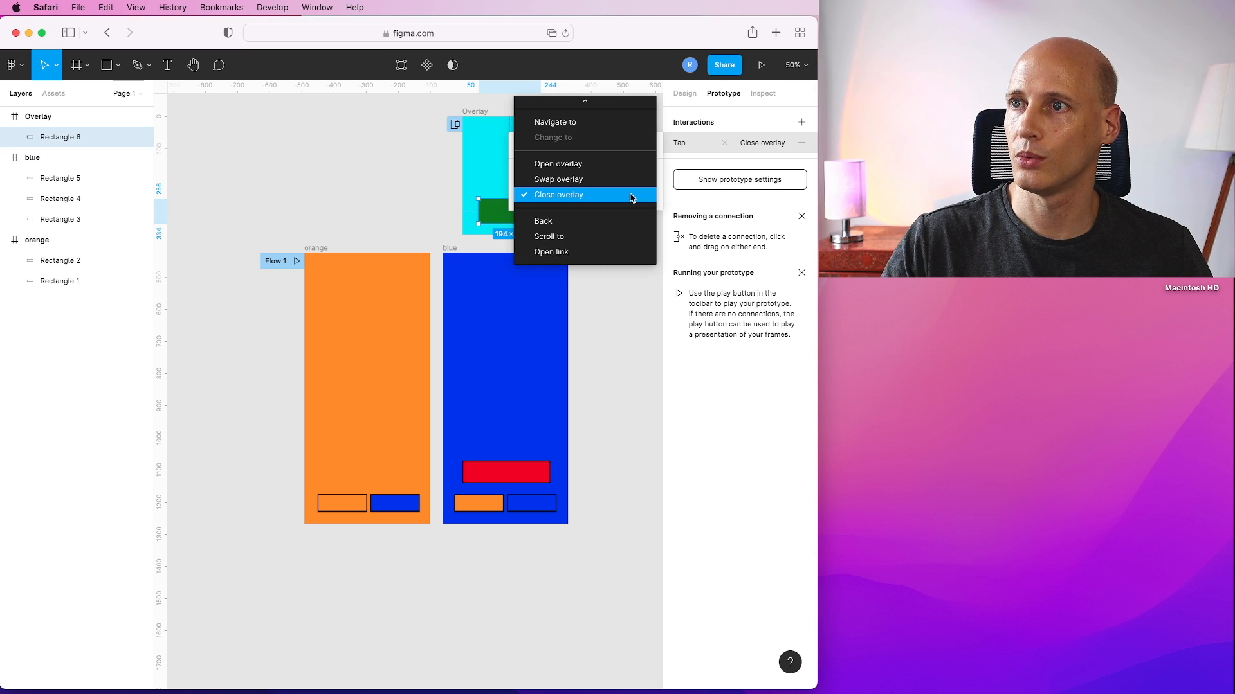
left_click(635, 195)
left_click(649, 146)
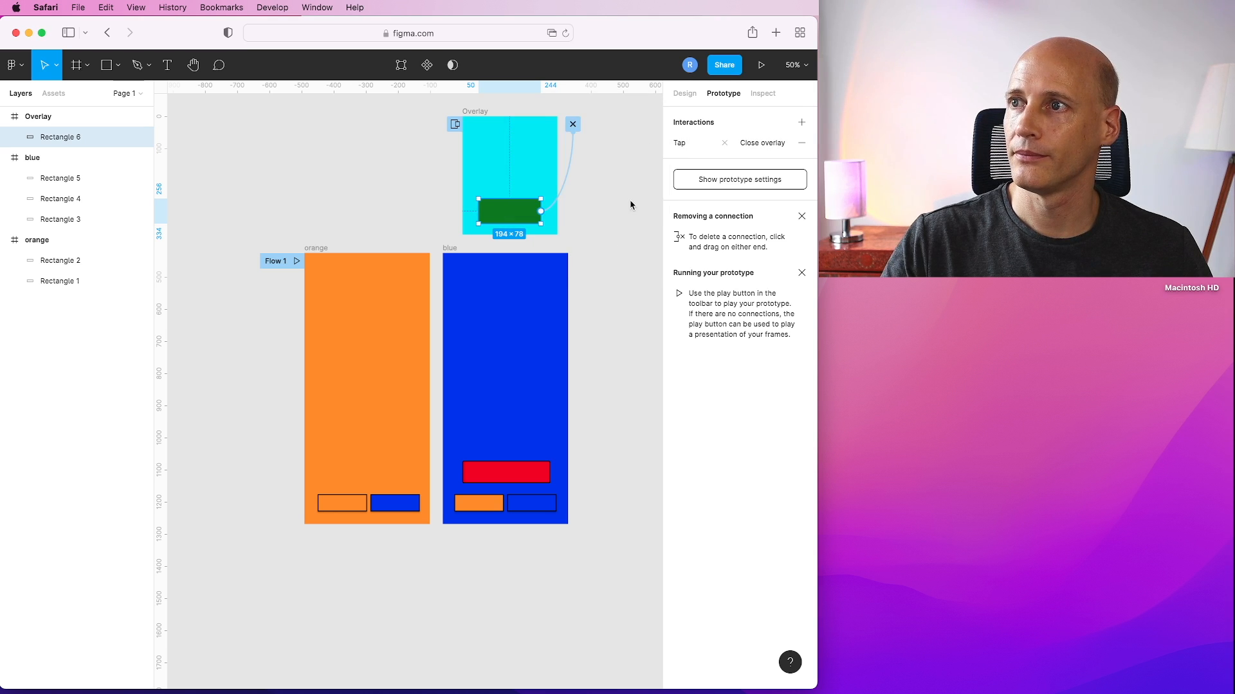
left_click(600, 195)
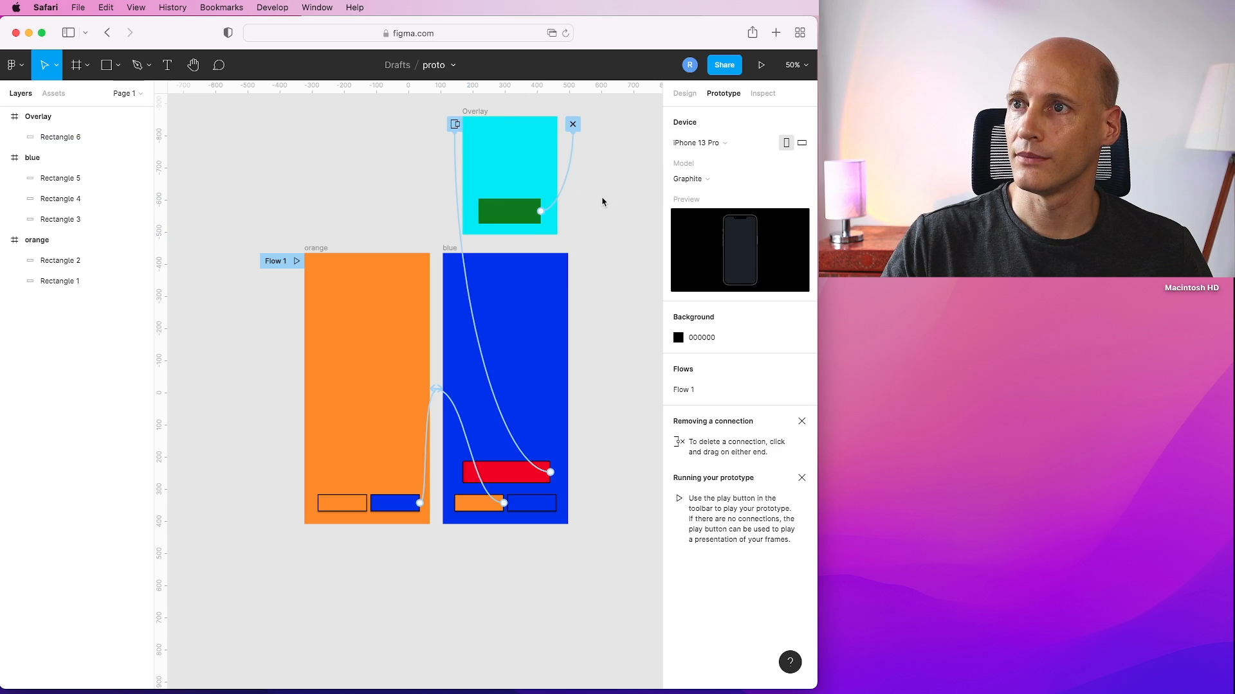
Present the prototype and test opening the overlay with the red button and closing it with the green one.
left_click(762, 69)
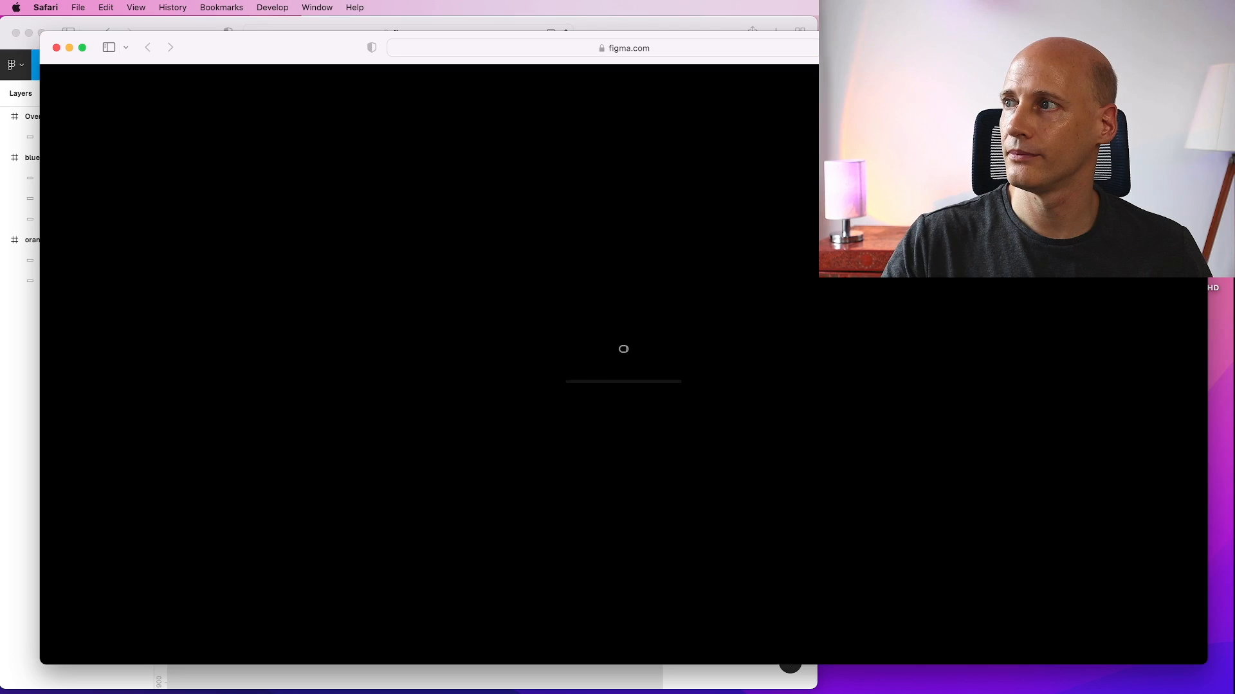
left_click_drag(1207, 207, 652, 209)
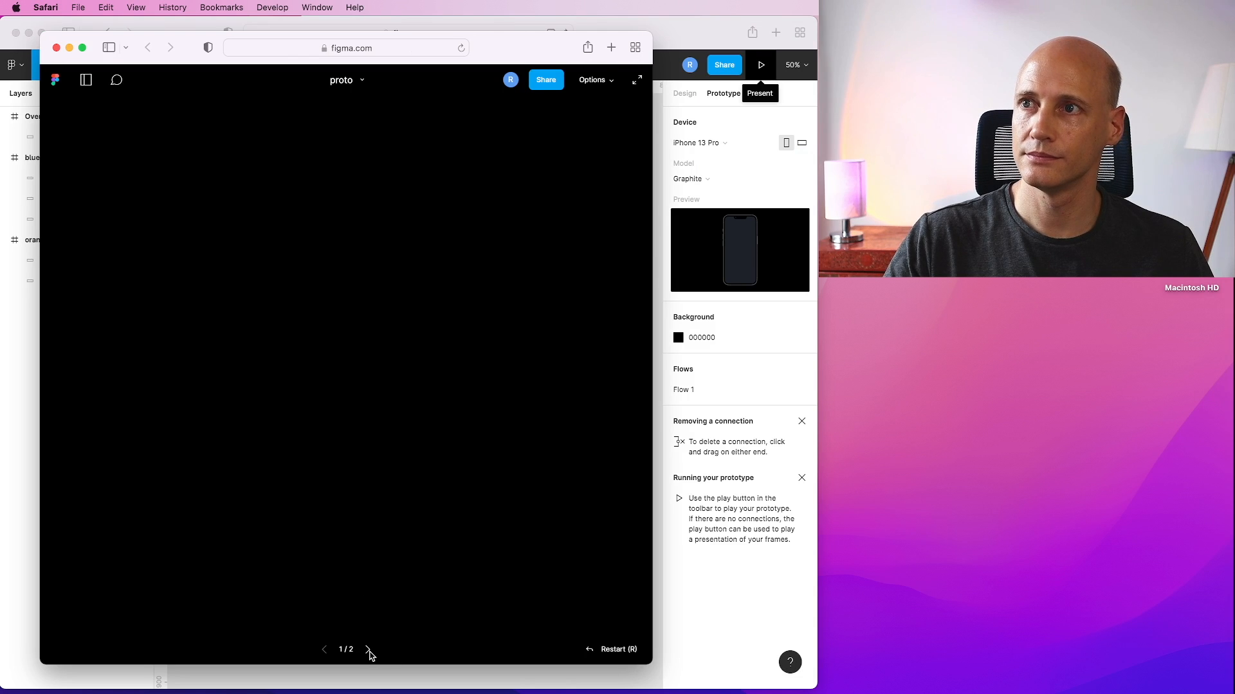
left_click(394, 579)
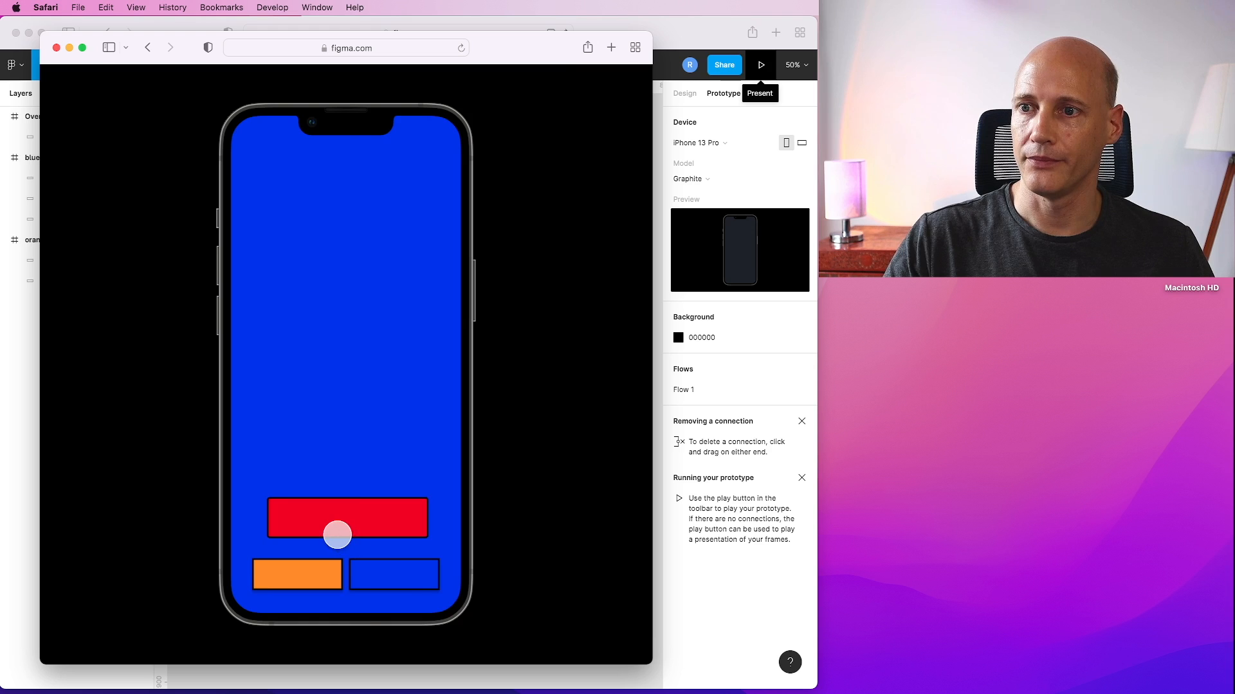
left_click(335, 521)
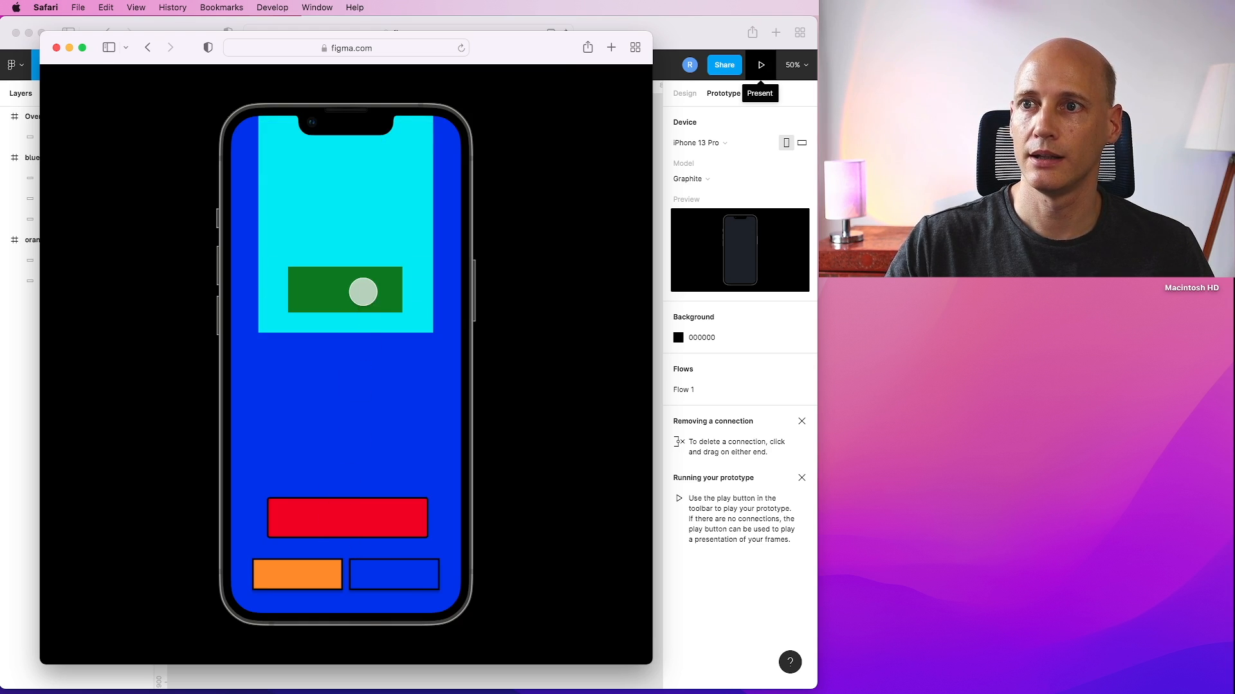
left_click(361, 290)
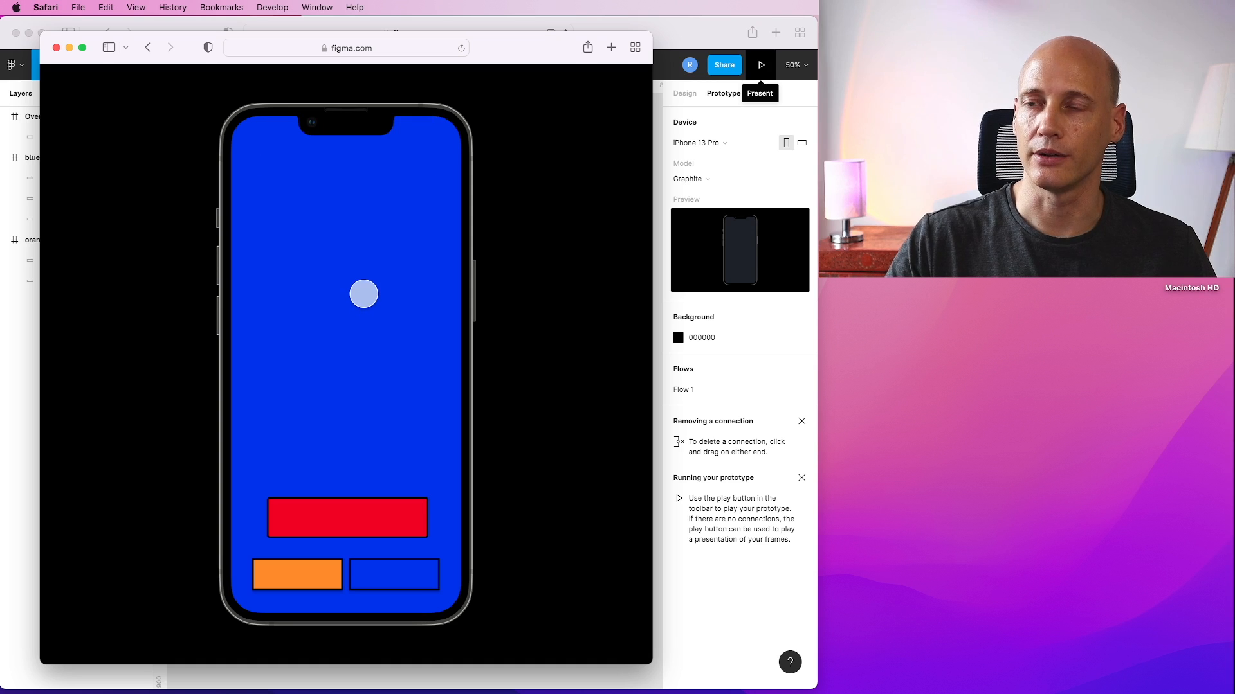
left_click(318, 518)
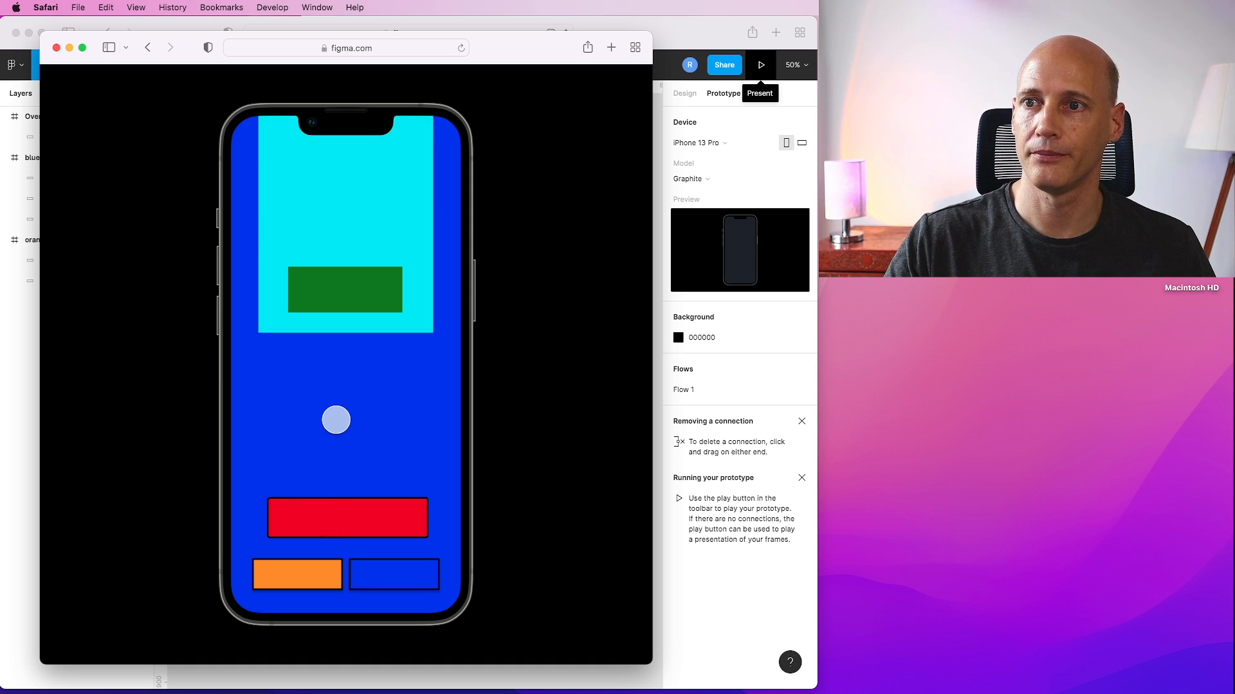
left_click(350, 289)
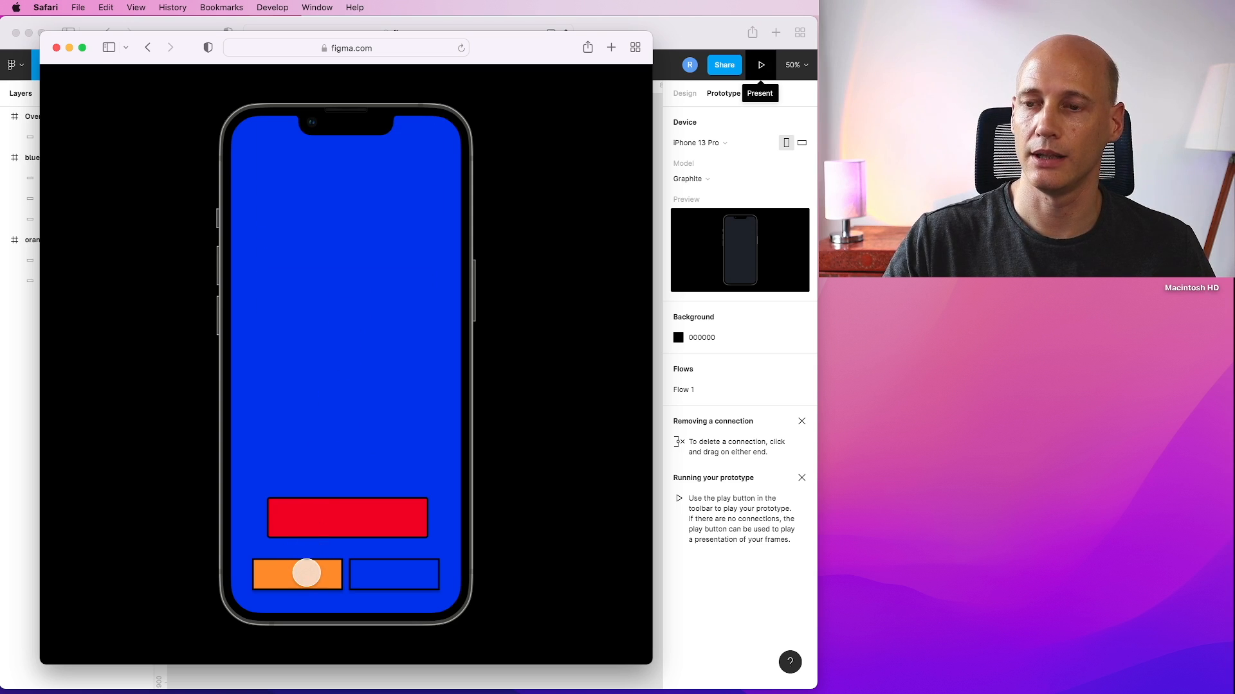
left_click(307, 573)
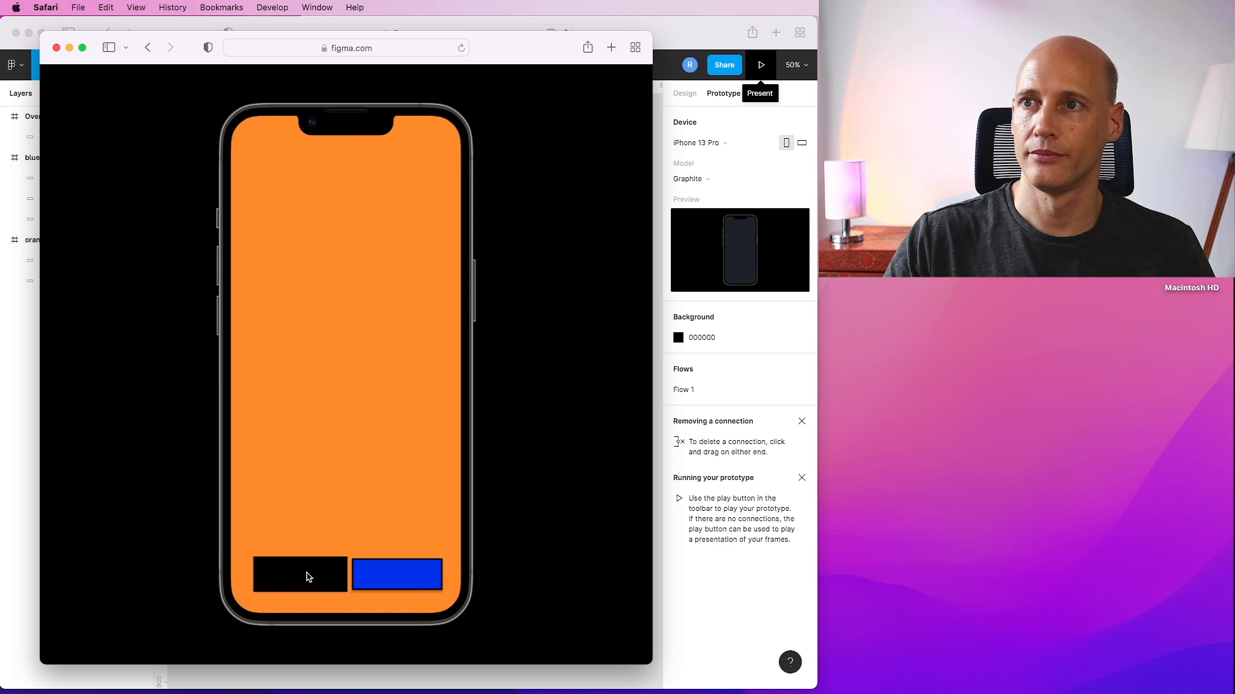
left_click(57, 48)
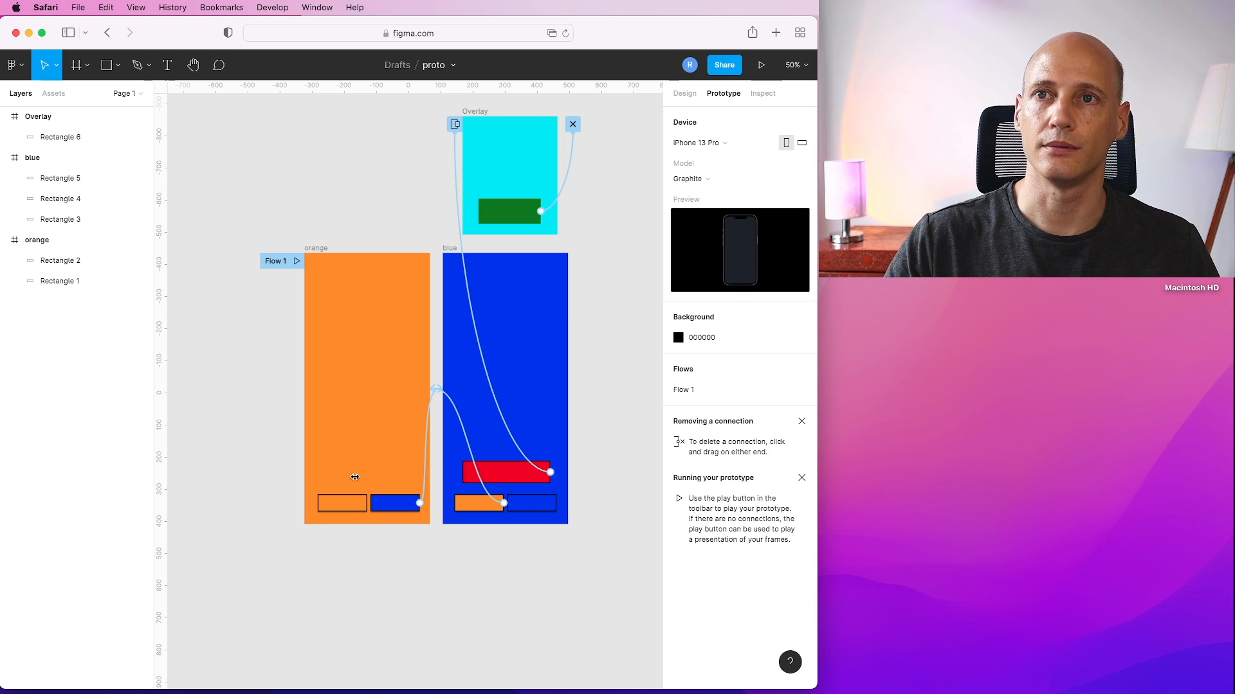
Draw a rectangle about 361 × 112 below the orange frame.
left_click(118, 64)
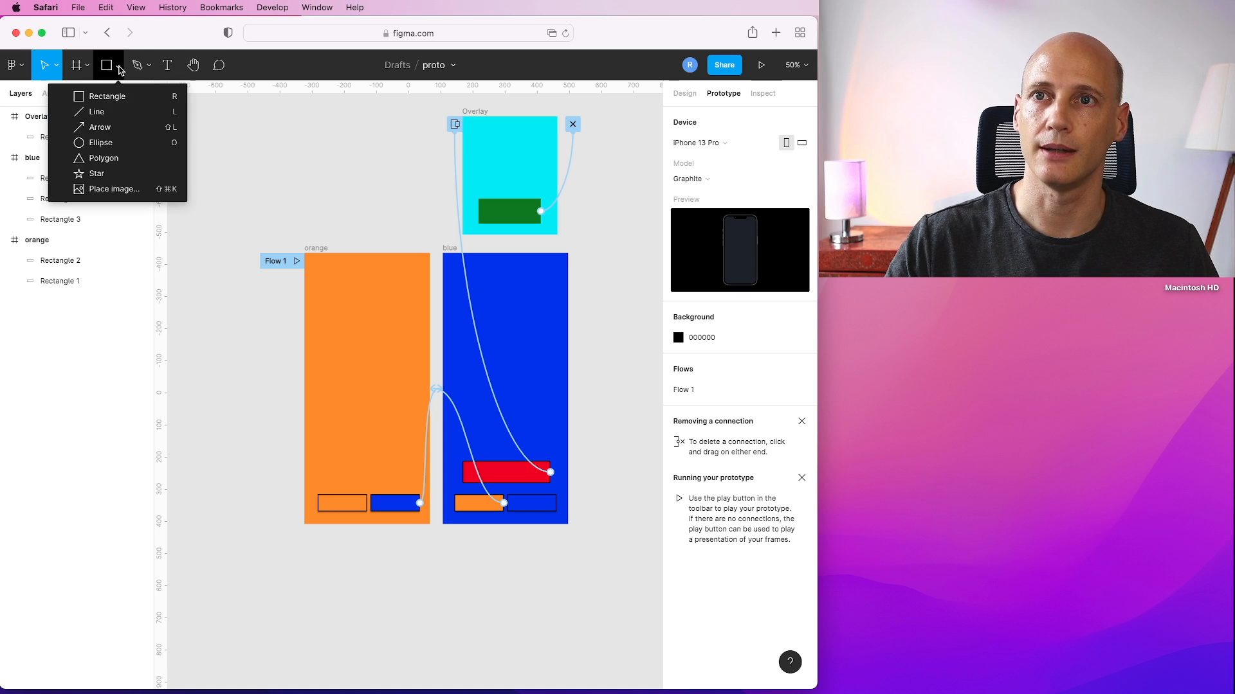
left_click(98, 99)
left_click_drag(304, 576, 421, 616)
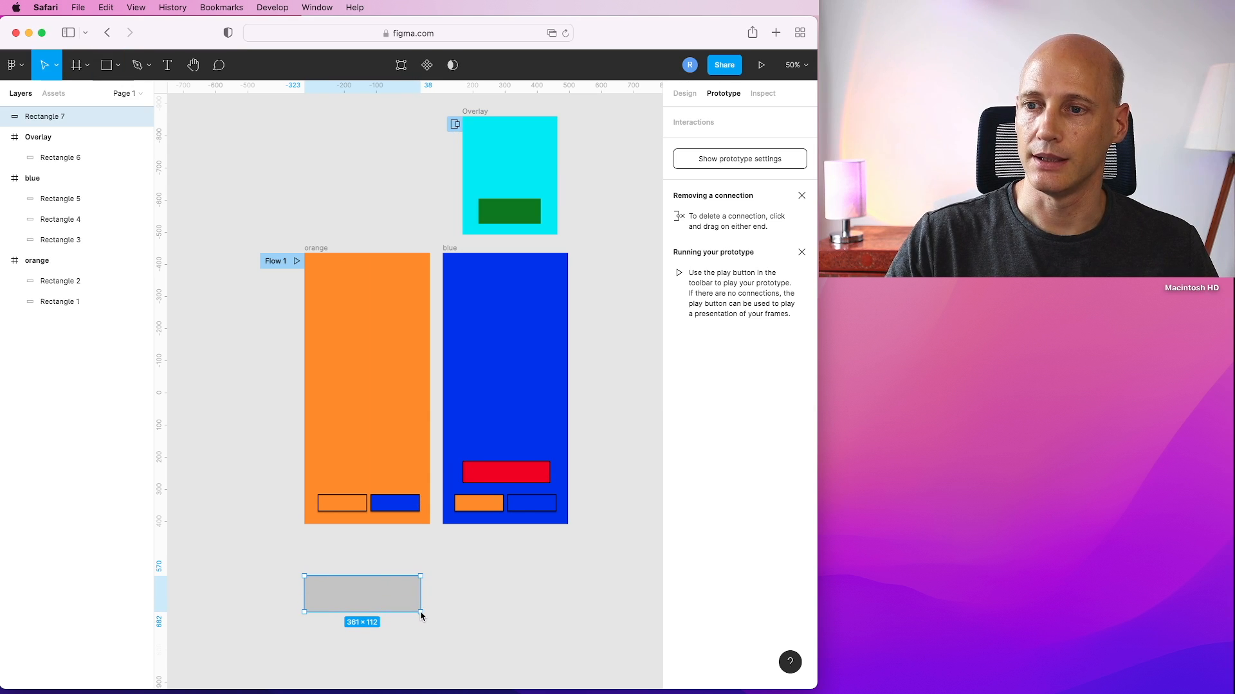
Draw a small ellipse about 40 × 38 near the left end of the new rectangle.
scroll(448, 621, "down", 3)
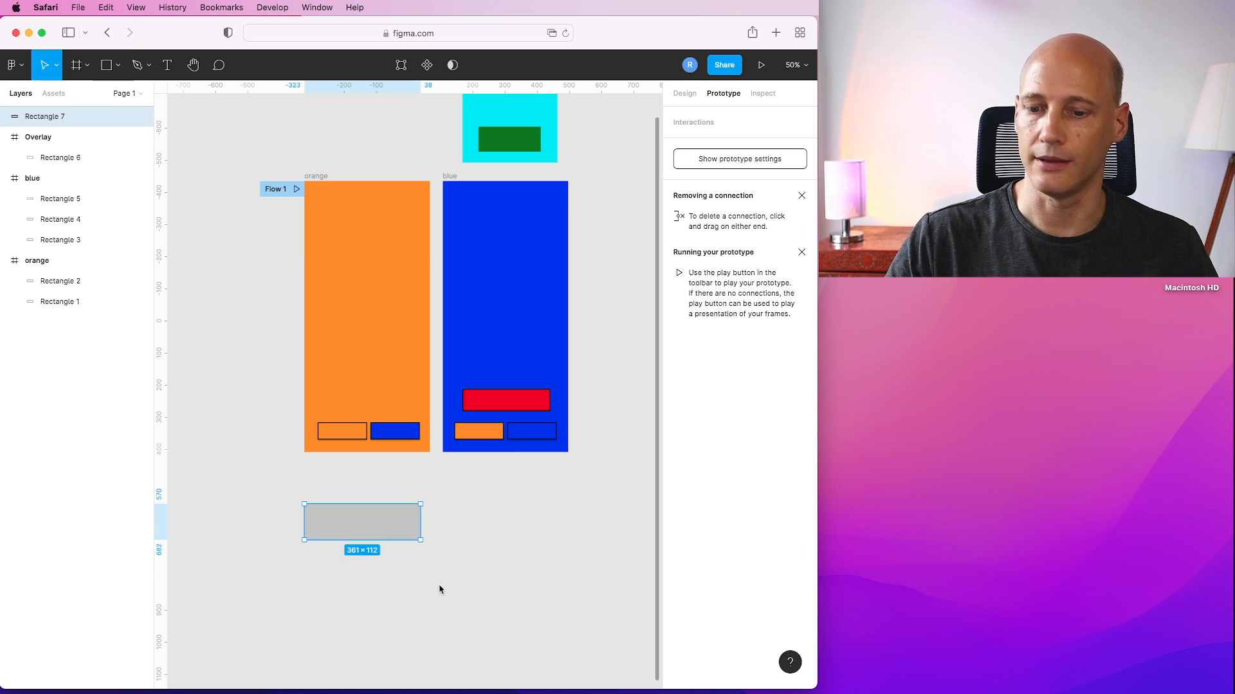
scroll(427, 576, "down", 4)
key("super+equal")
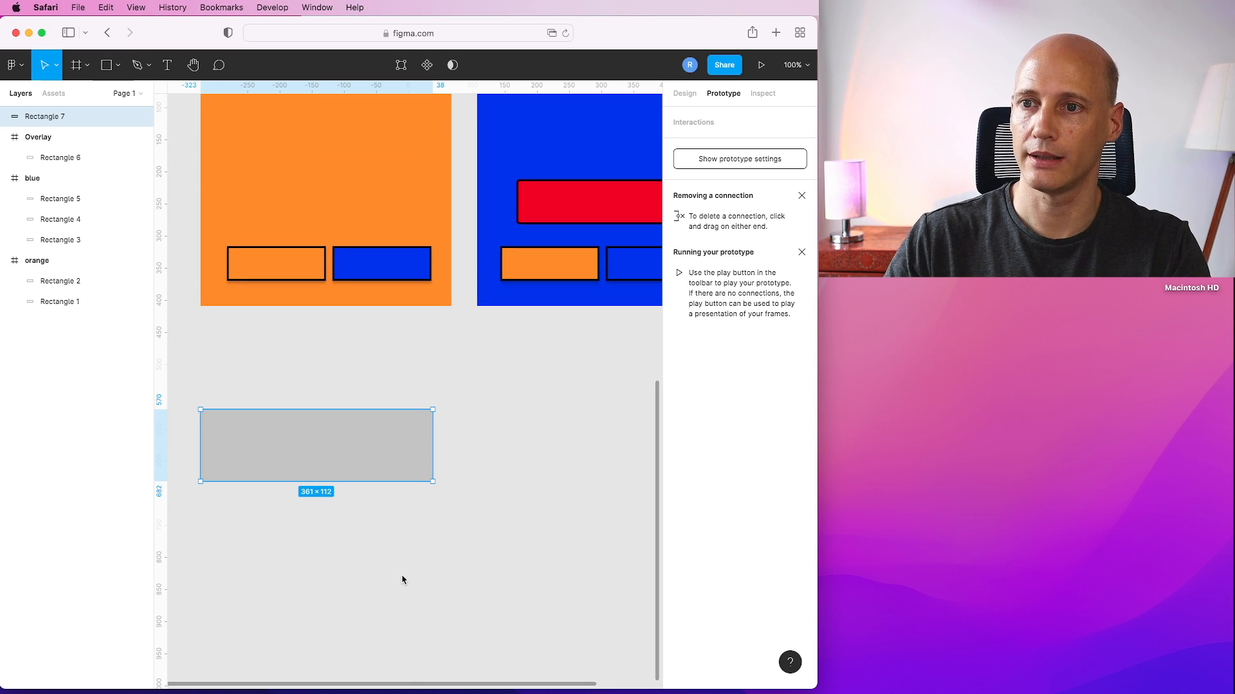
left_click(118, 65)
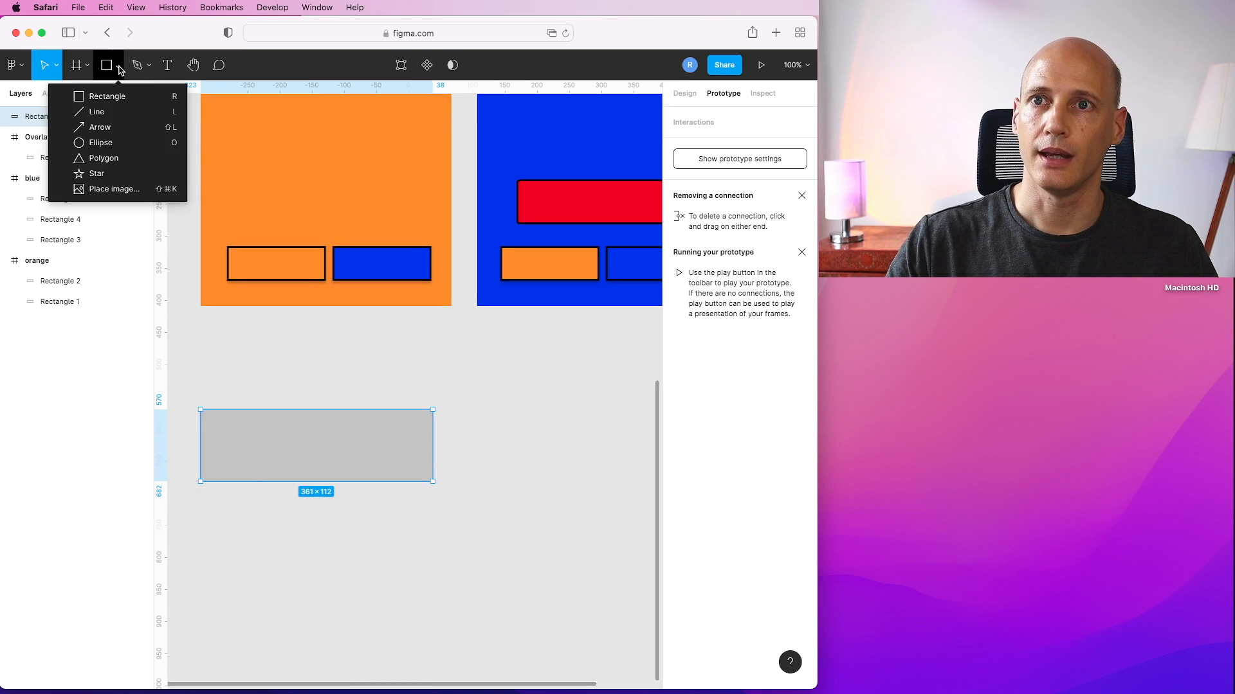
left_click(98, 144)
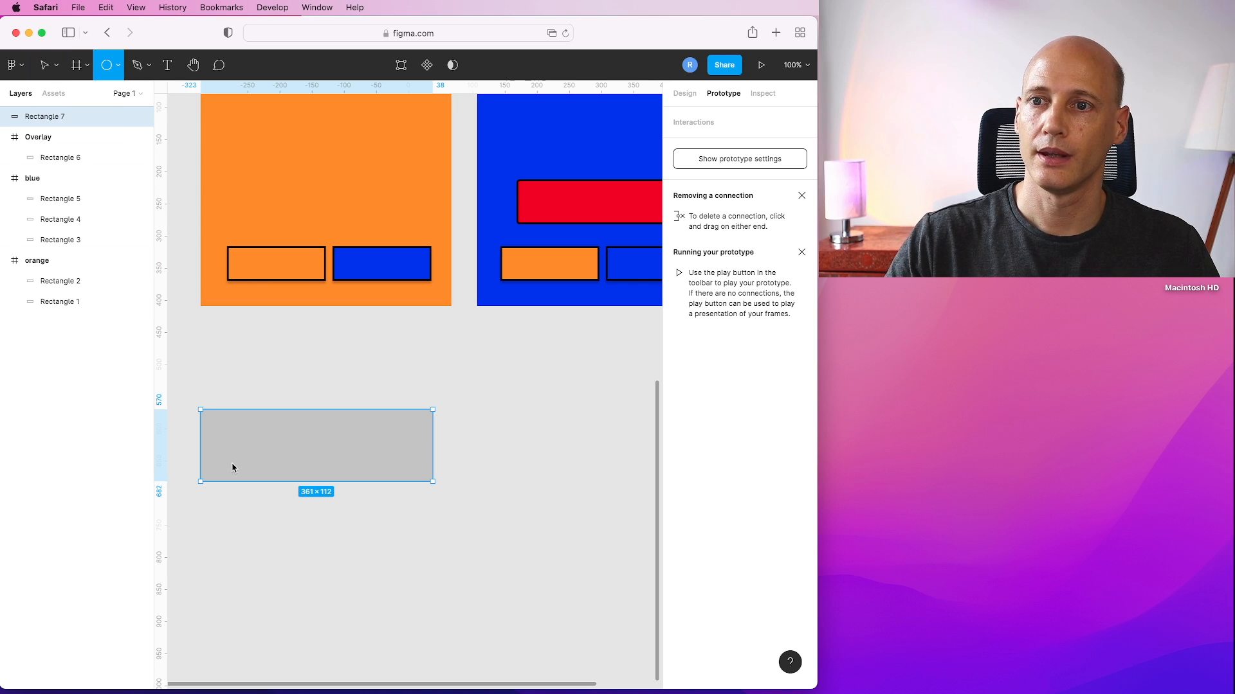
mouse_move(236, 437)
left_mouse_down()
mouse_move(261, 464)
mouse_move(244, 452)
left_mouse_up()
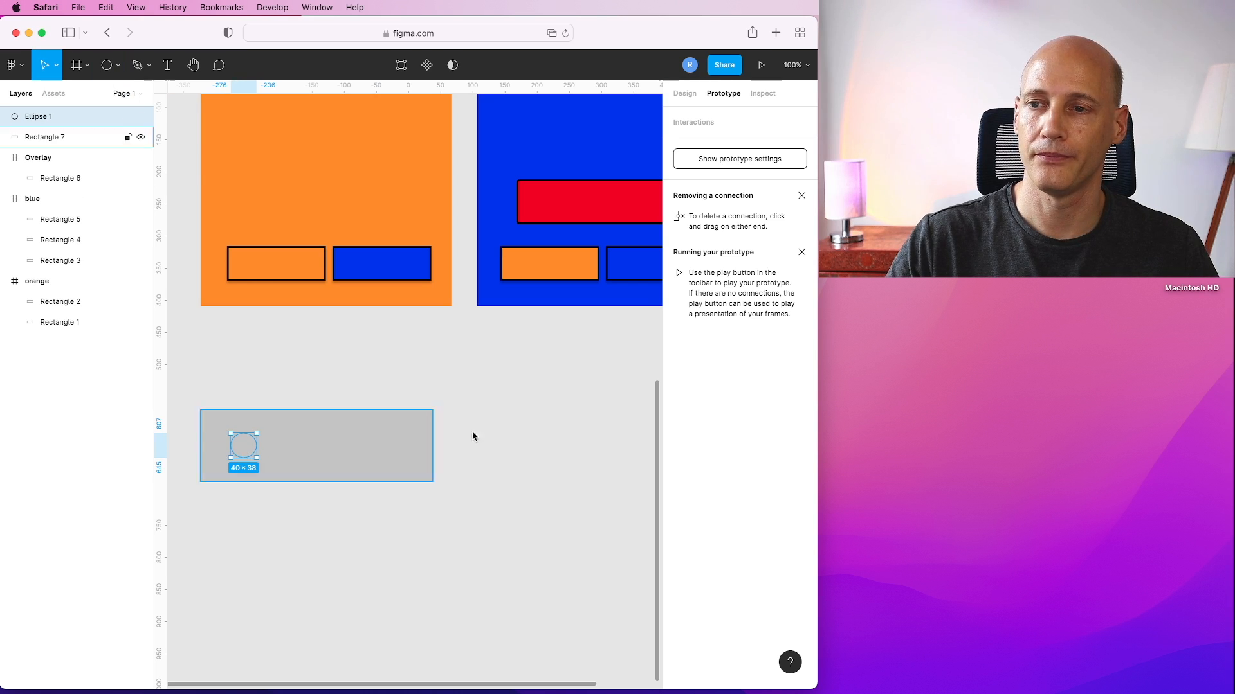
left_click(684, 93)
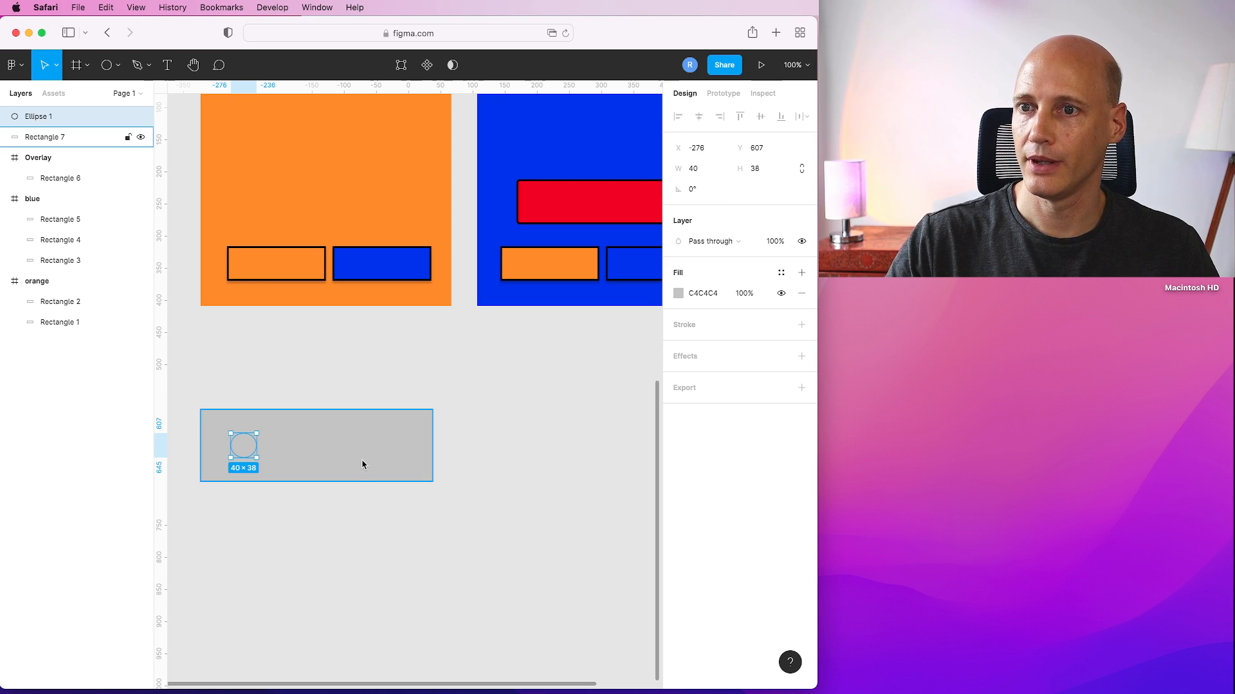
Fill the ellipse black and set the rectangle's fill to white FFFFFF.
left_click(678, 293)
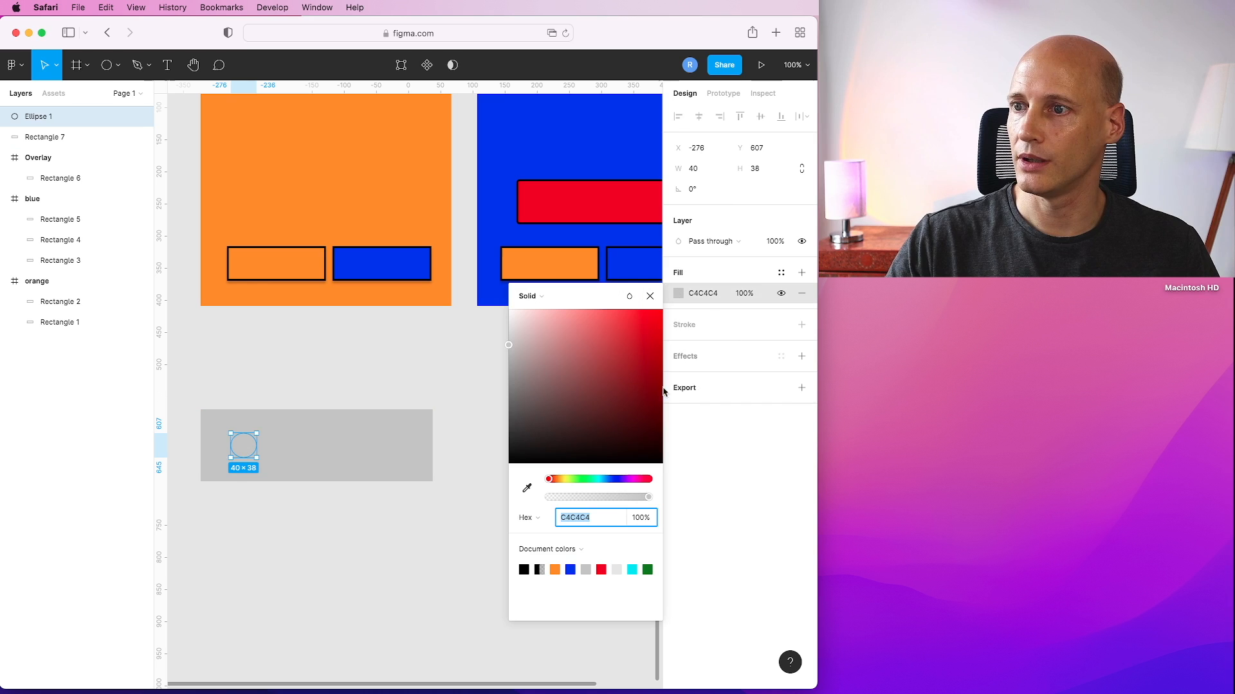
left_click(524, 571)
left_click(314, 458)
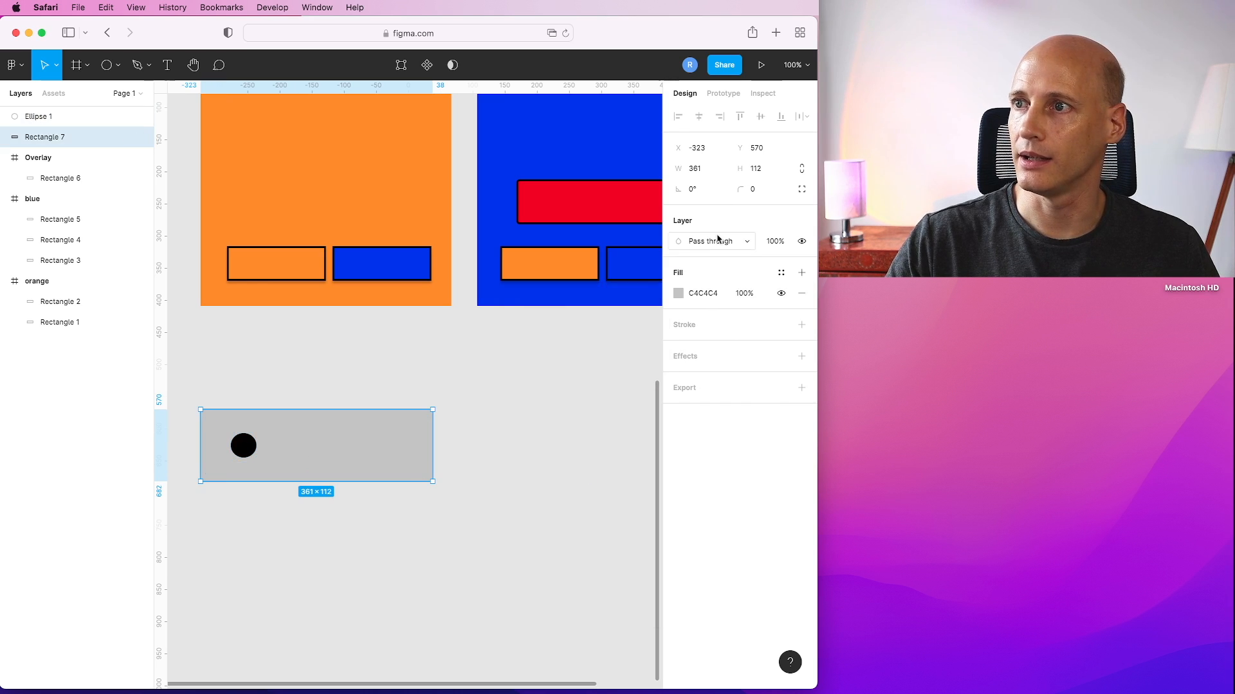
left_click(678, 293)
left_click_drag(559, 360, 448, 346)
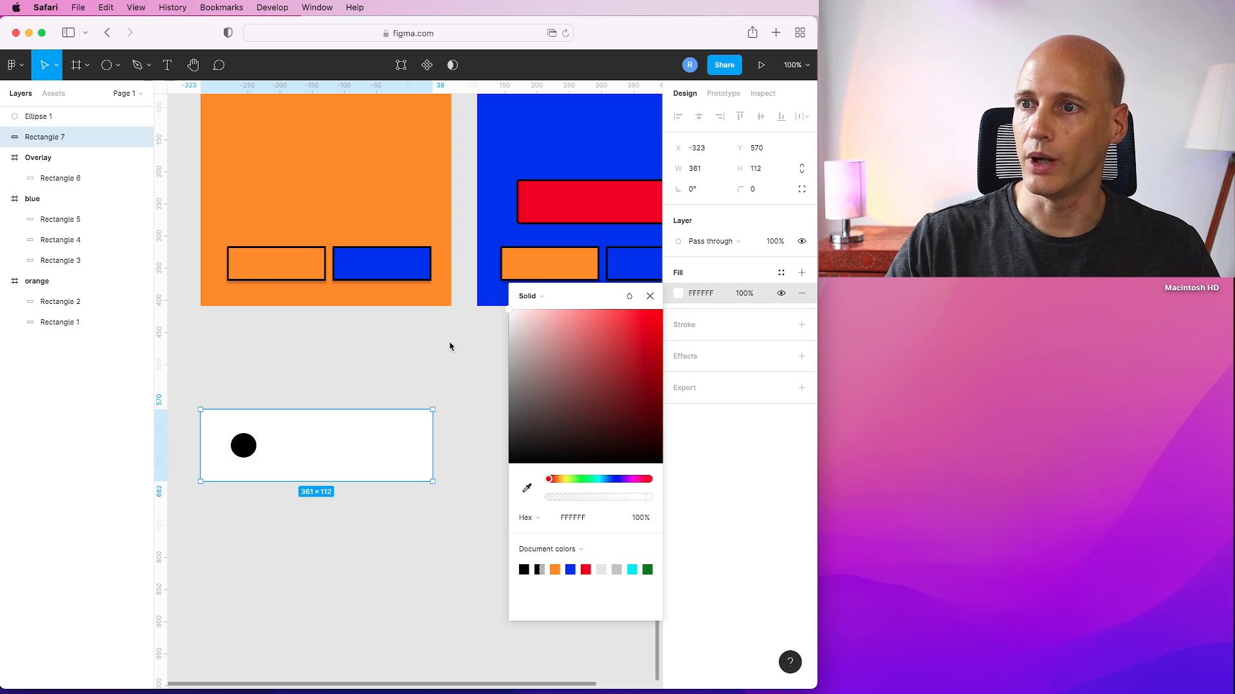
left_click(450, 352)
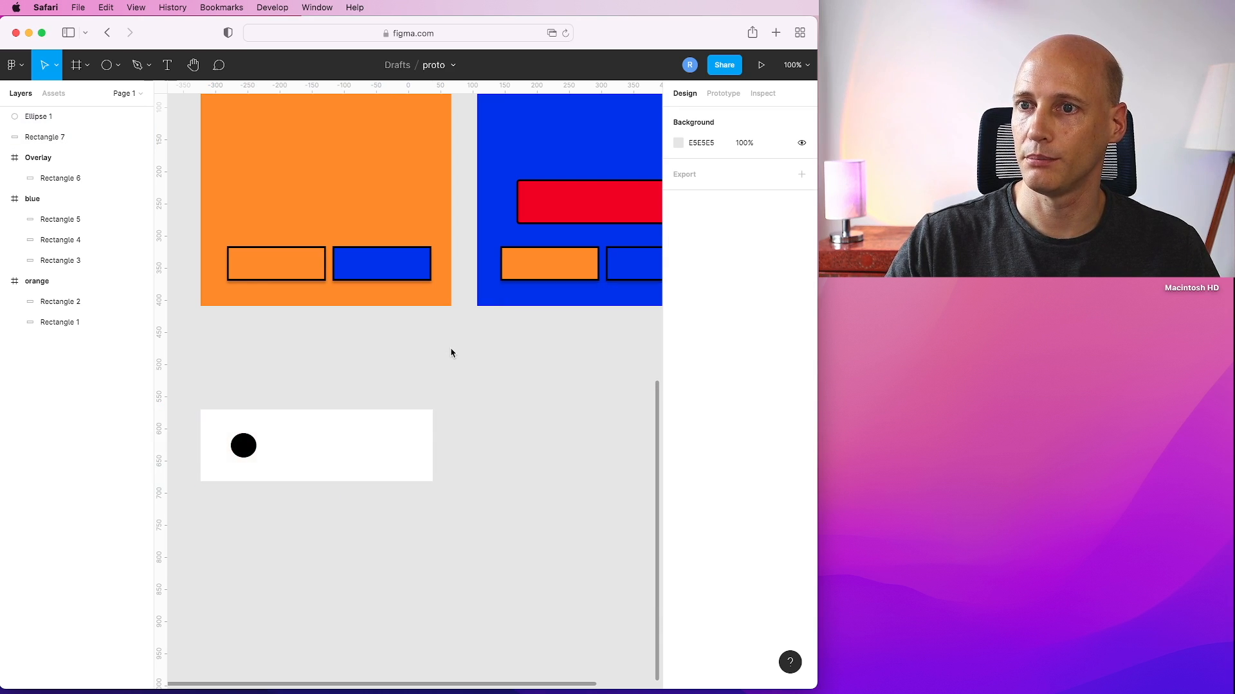
Duplicate the black circle twice, spacing three circles across the middle and right of the rectangle.
left_click(243, 447)
key("super+c")
key("super+v")
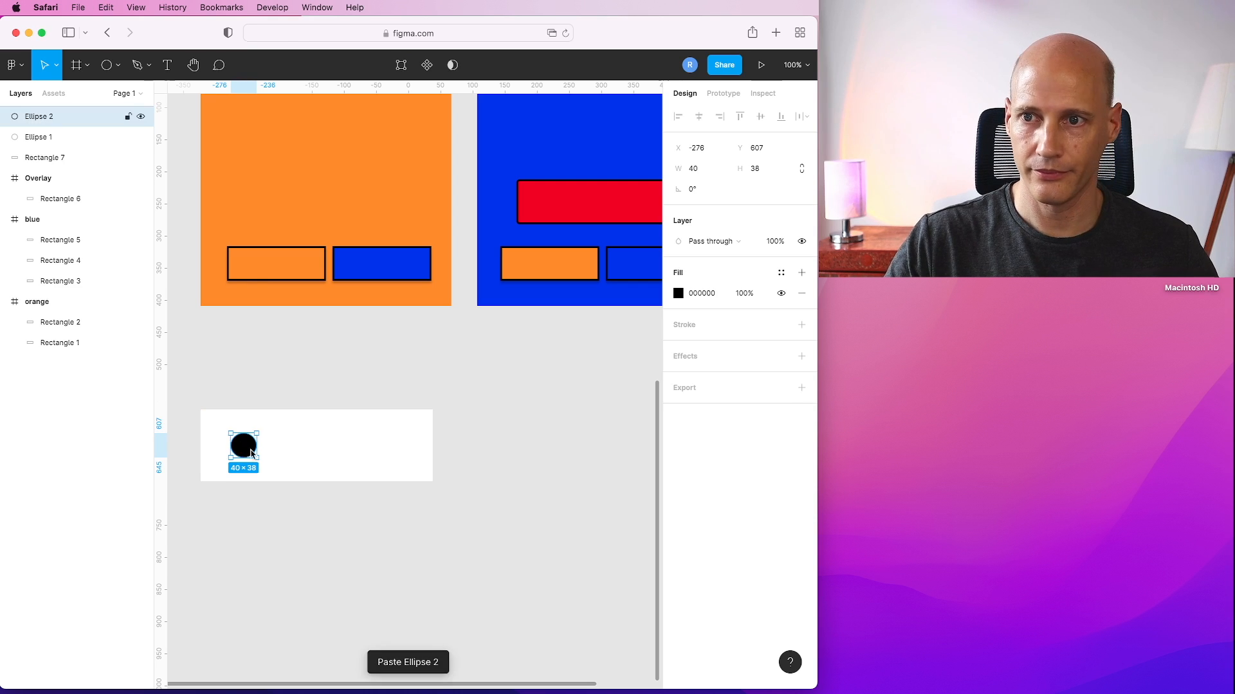
left_click_drag(243, 449, 391, 451)
key("super+c")
key("super+v")
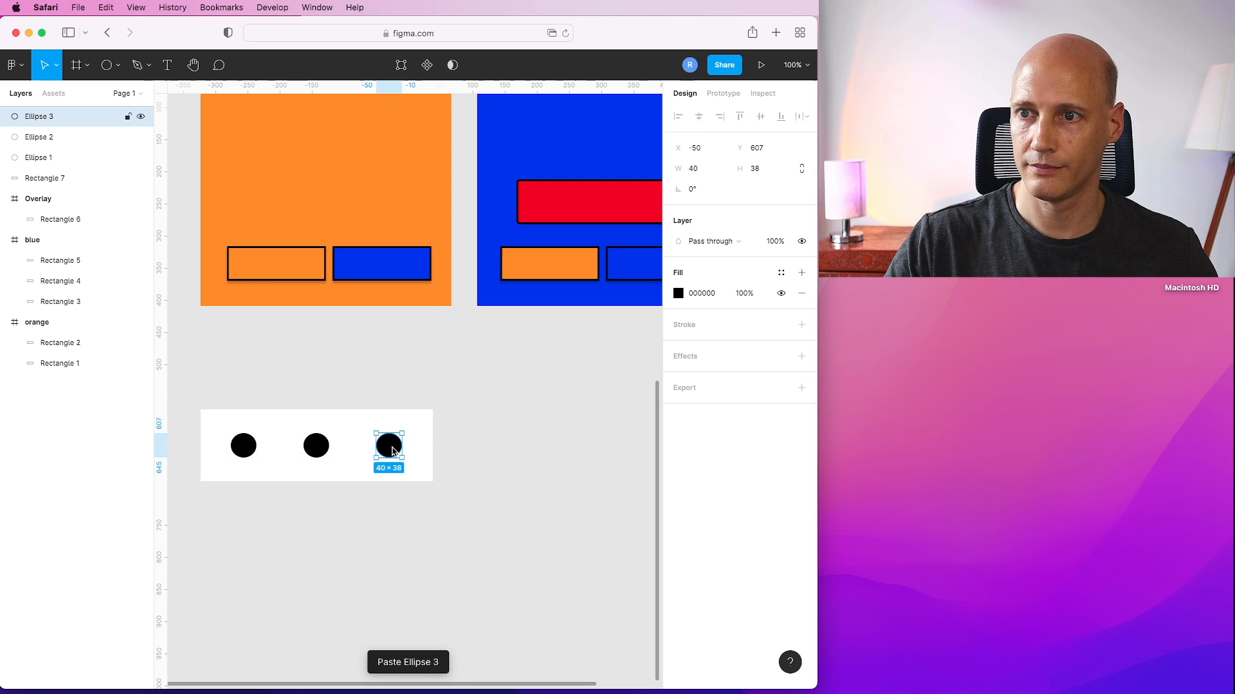
left_click(523, 454)
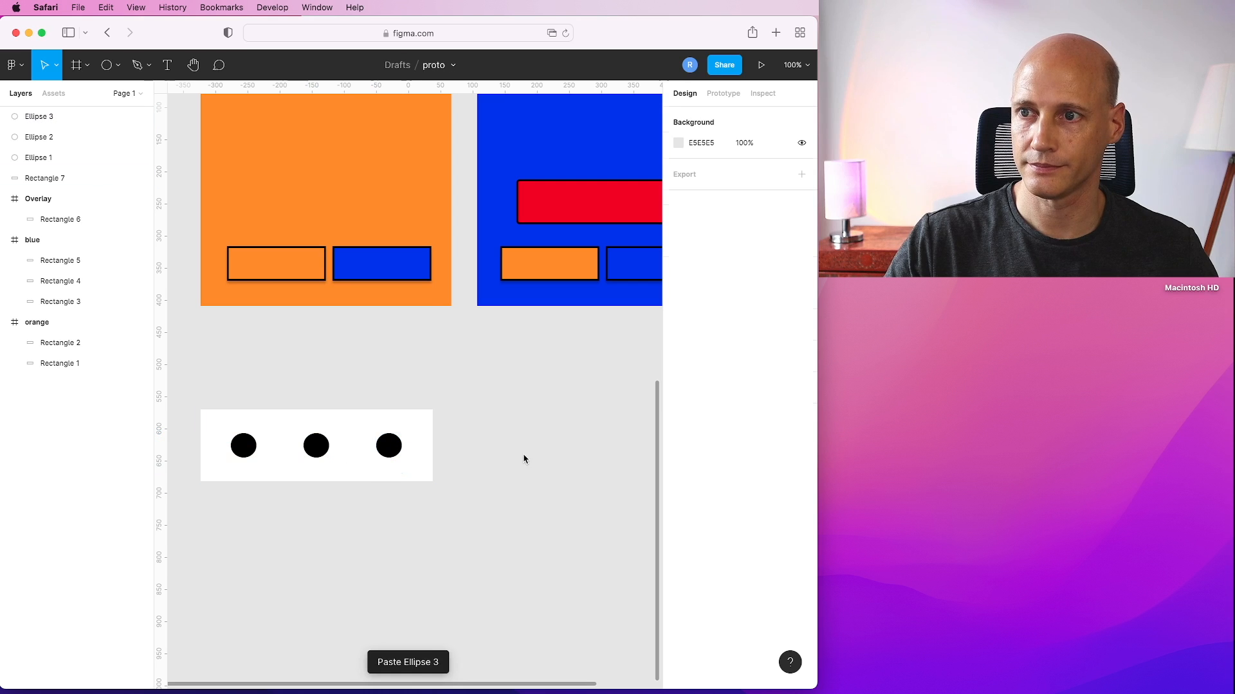
Draw a polygon triangle about 28 × 38 at the rectangle's left end.
left_click(118, 65)
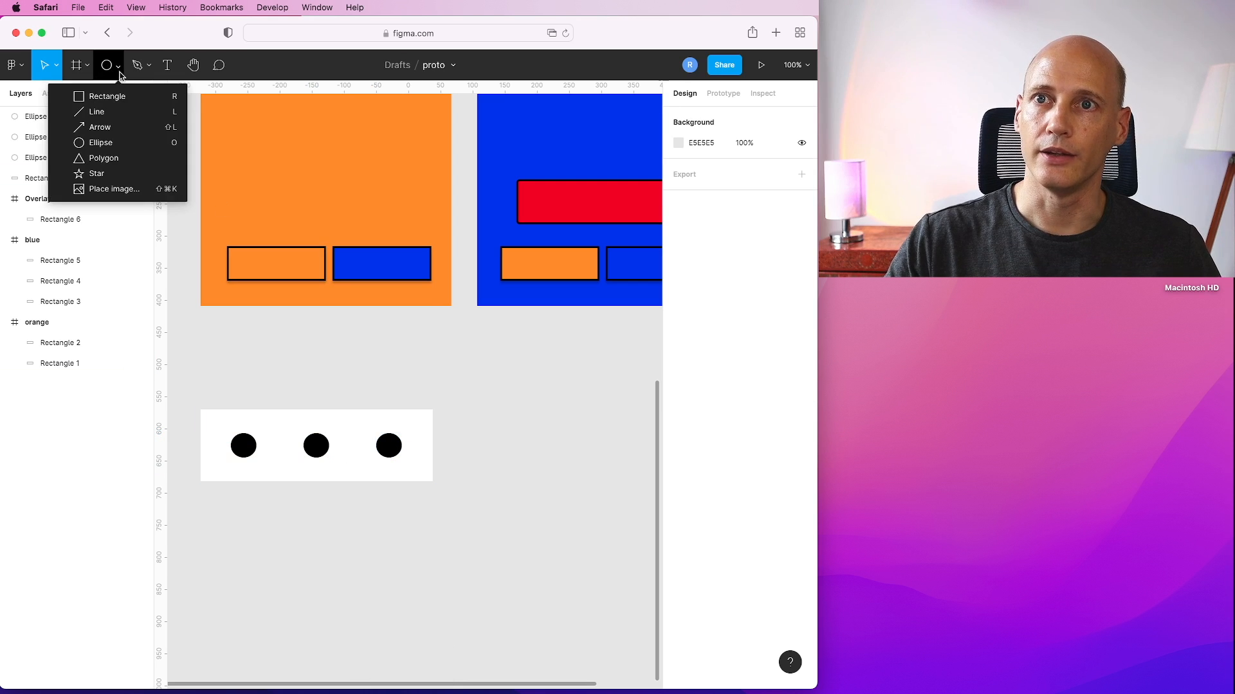
left_click(104, 159)
left_click_drag(201, 434, 216, 452)
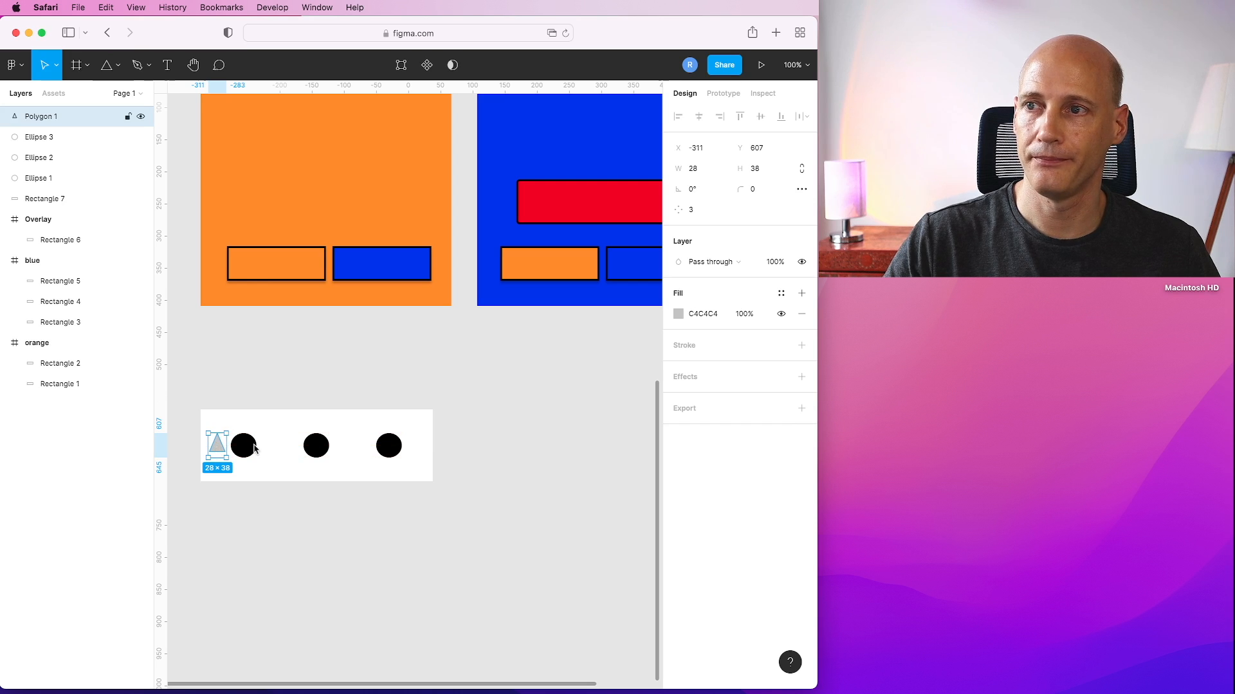
Fill the triangle with the document's red EC2020.
left_click(678, 314)
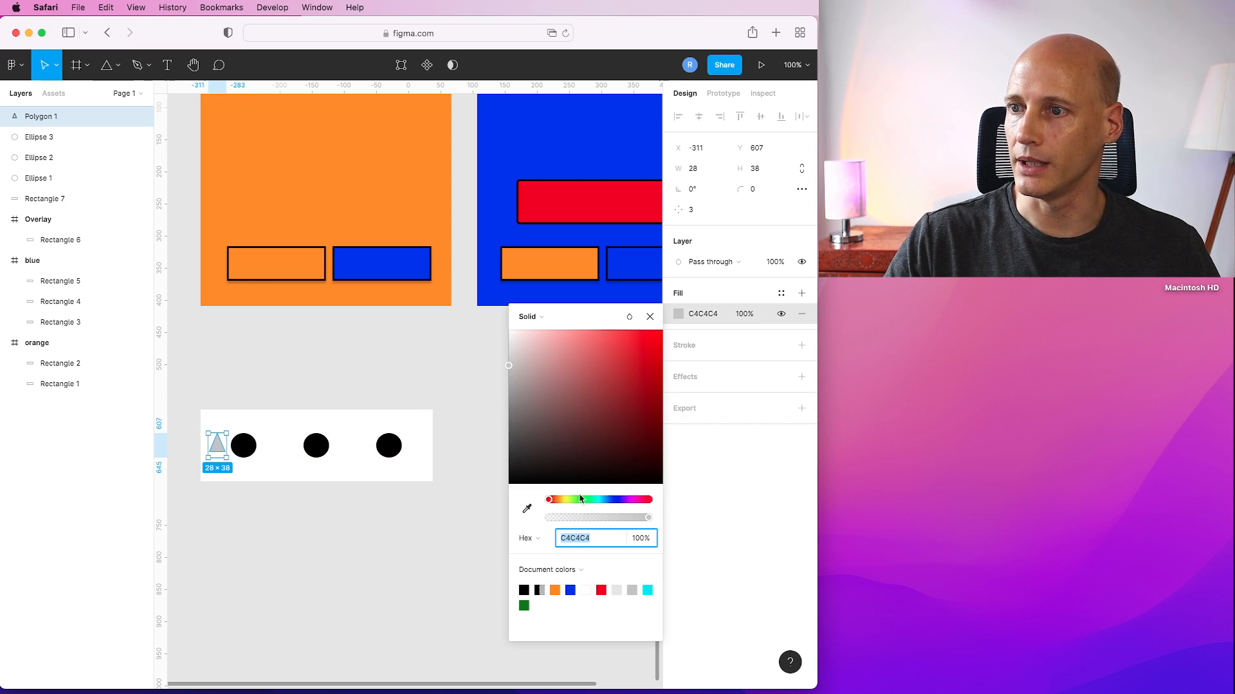
left_click(649, 501)
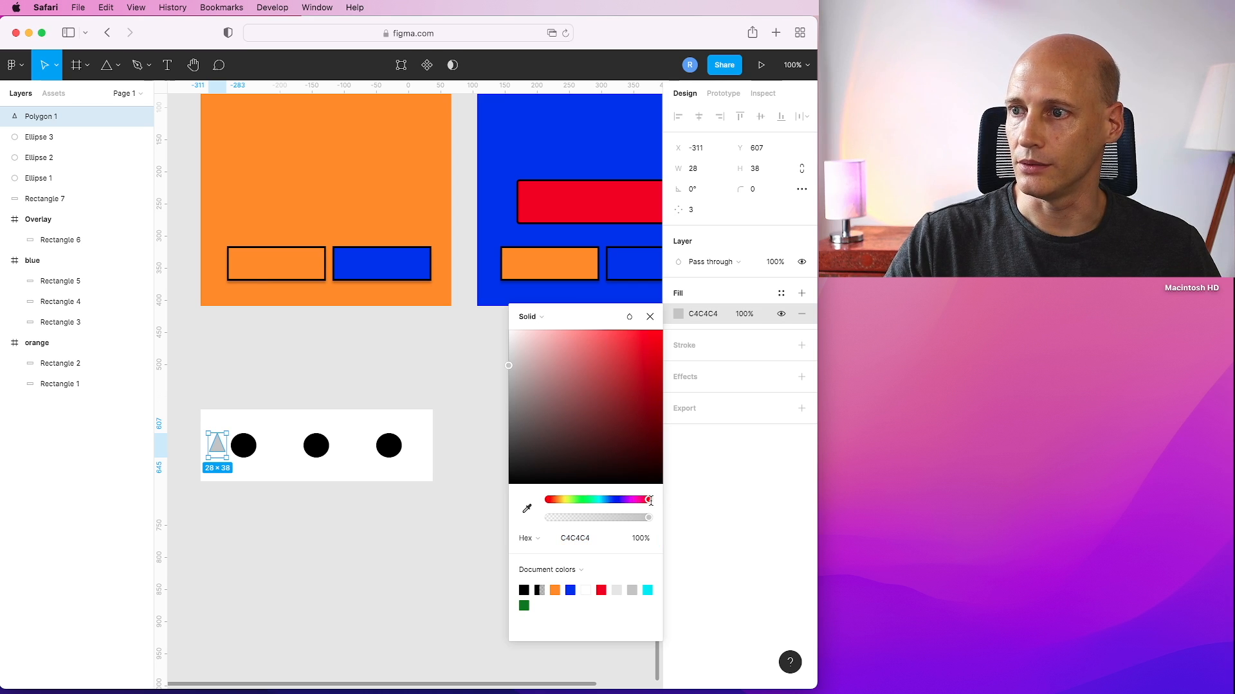
left_click(601, 589)
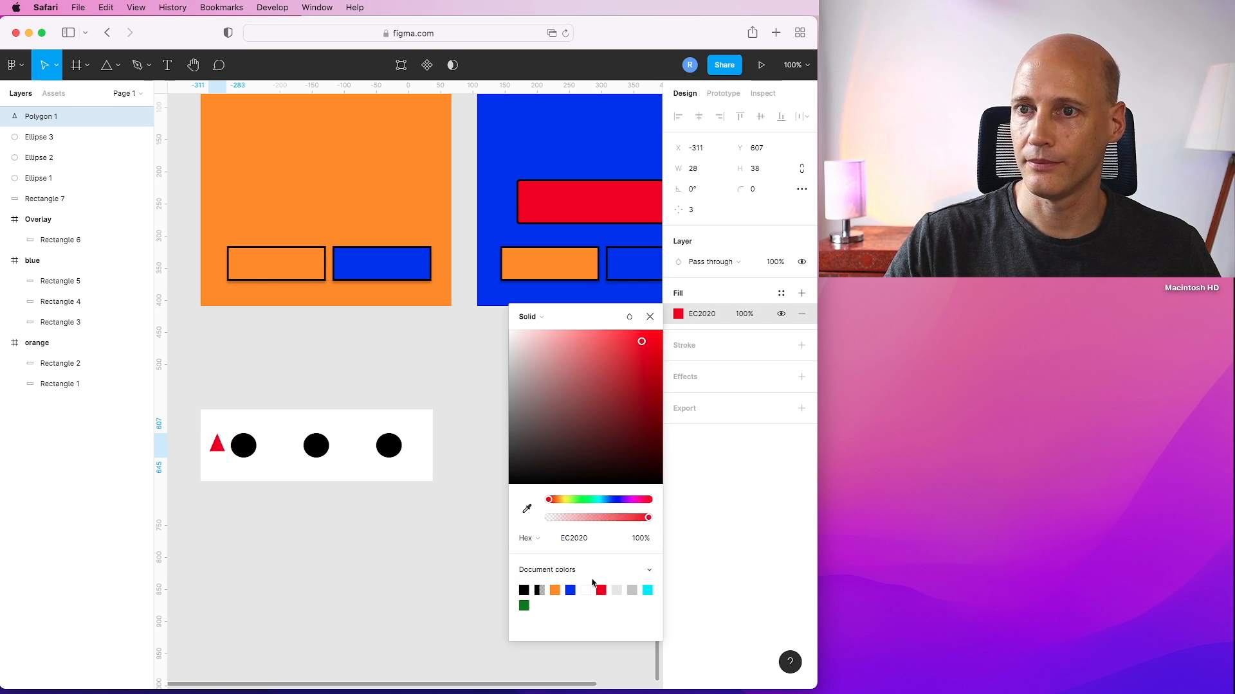
left_click(650, 316)
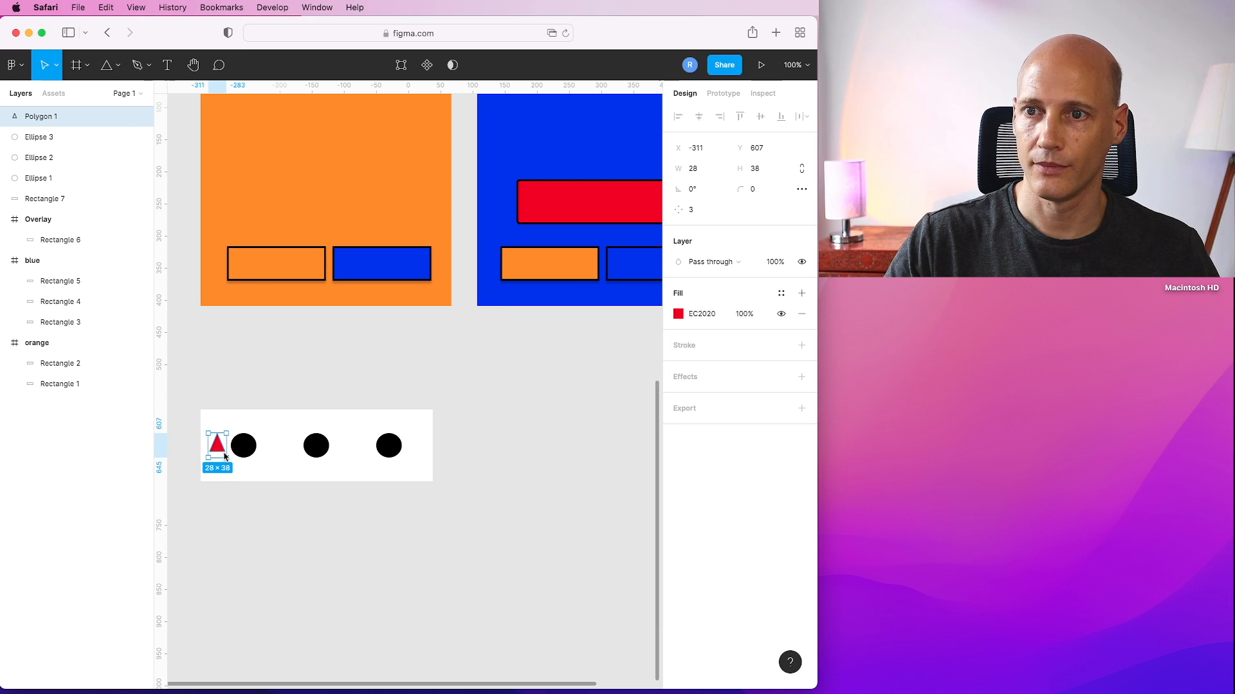
Duplicate the triangle to the rectangle's right end and rotate the copy to -90° so it points right.
key("super+c")
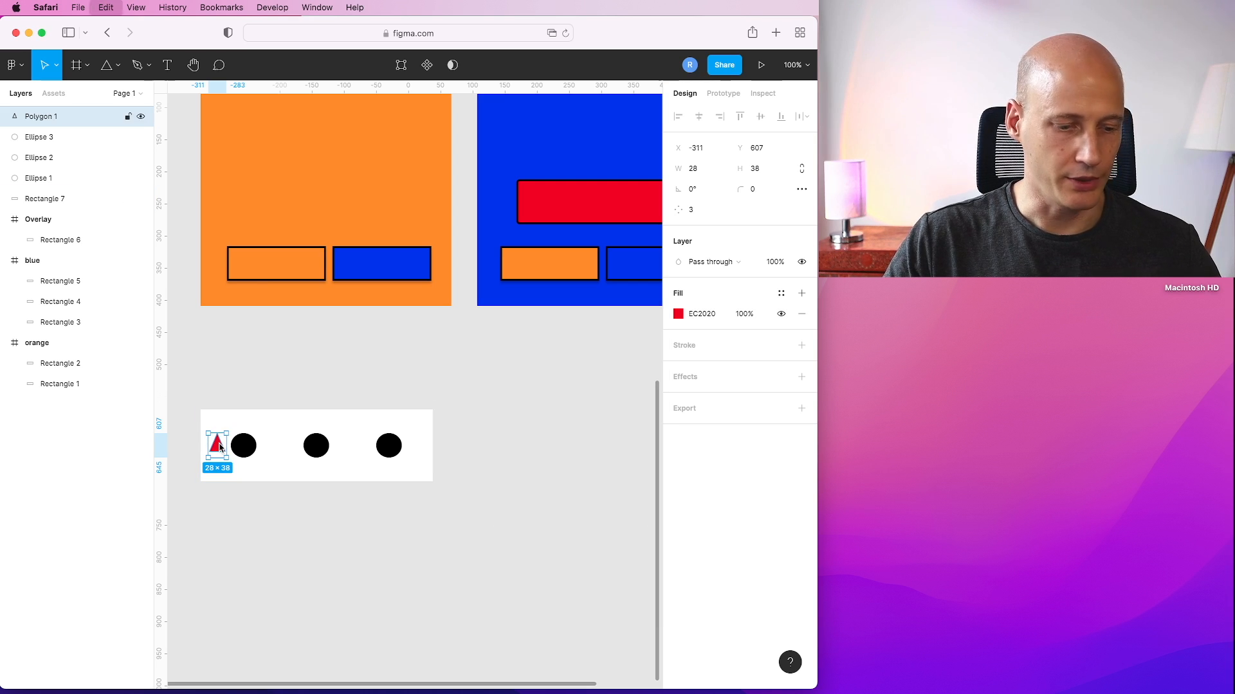
key("super+v")
left_click_drag(219, 446, 421, 450)
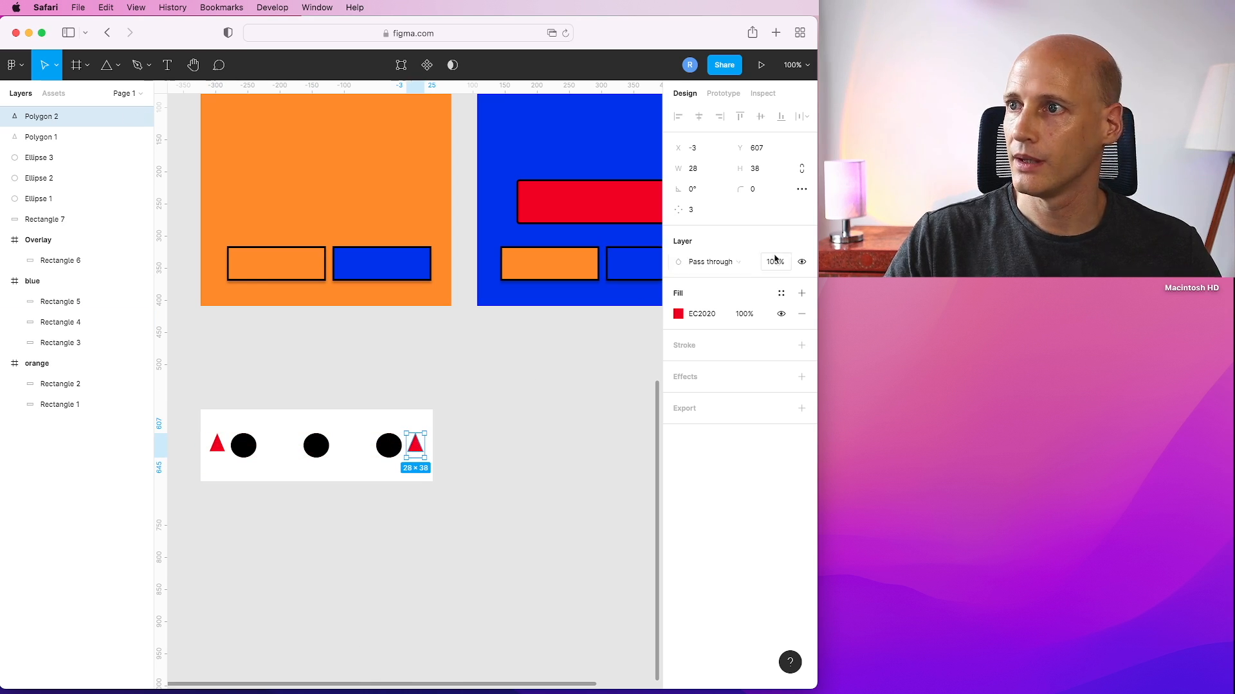
left_click(696, 191)
type("9")
left_click(713, 210)
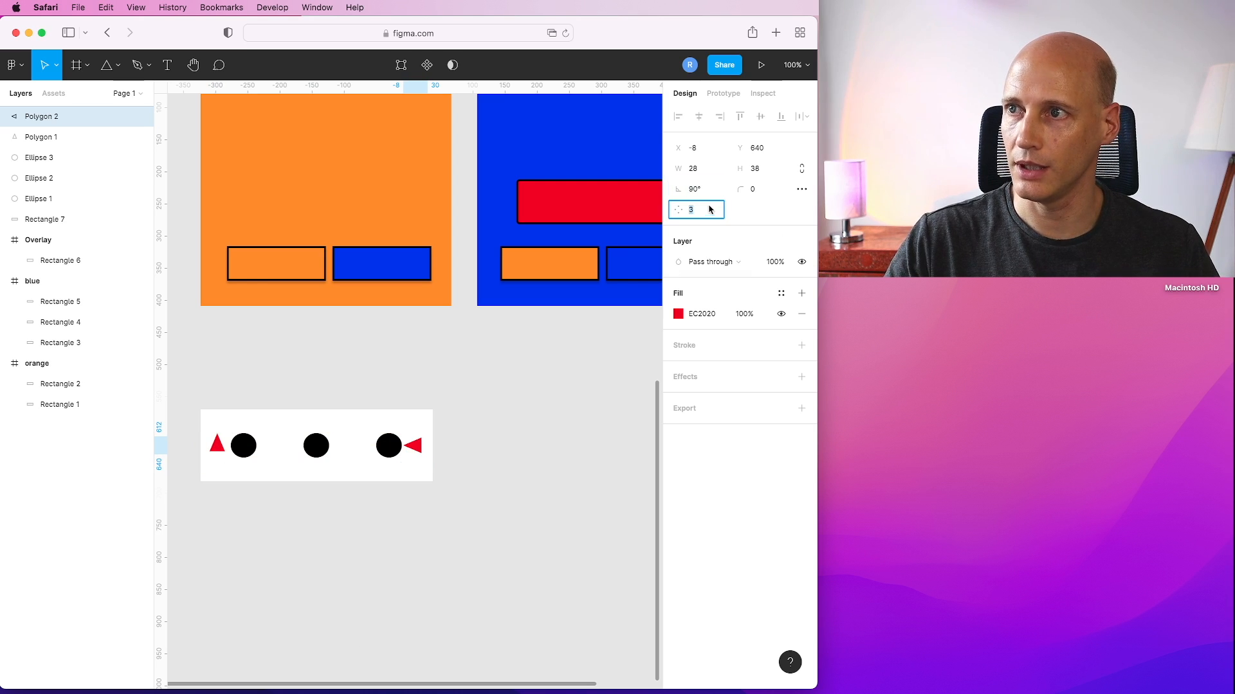
left_click(698, 191)
type("2")
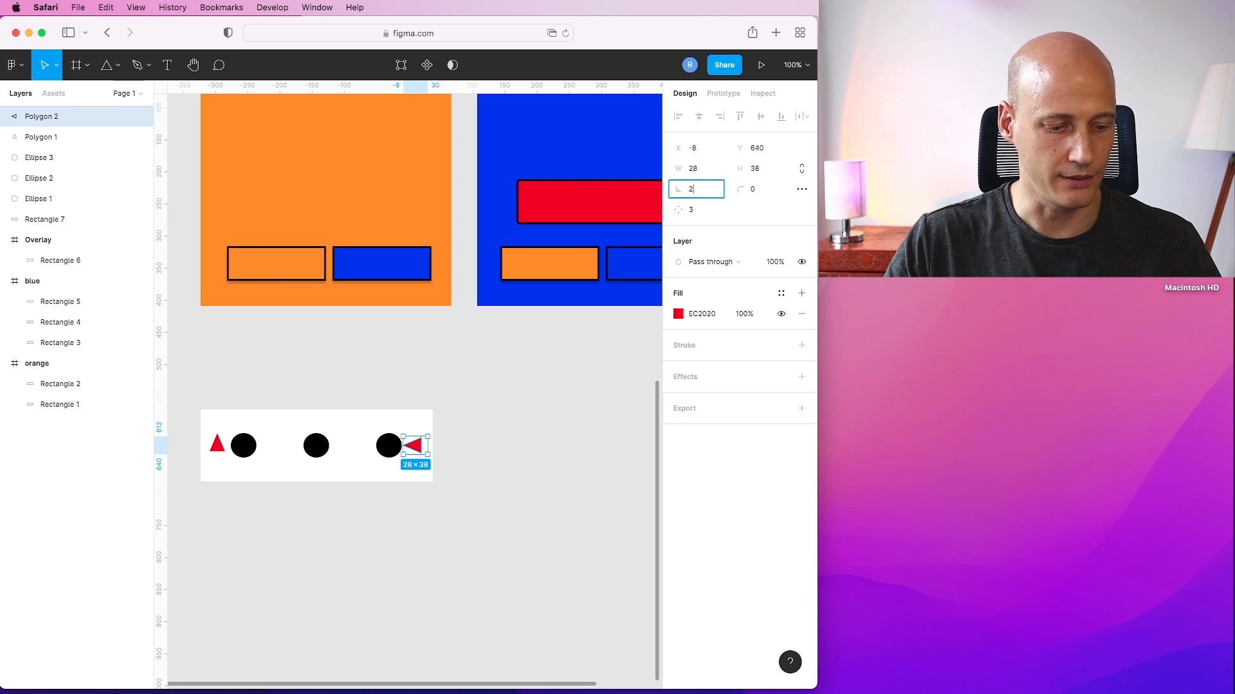
key("Return")
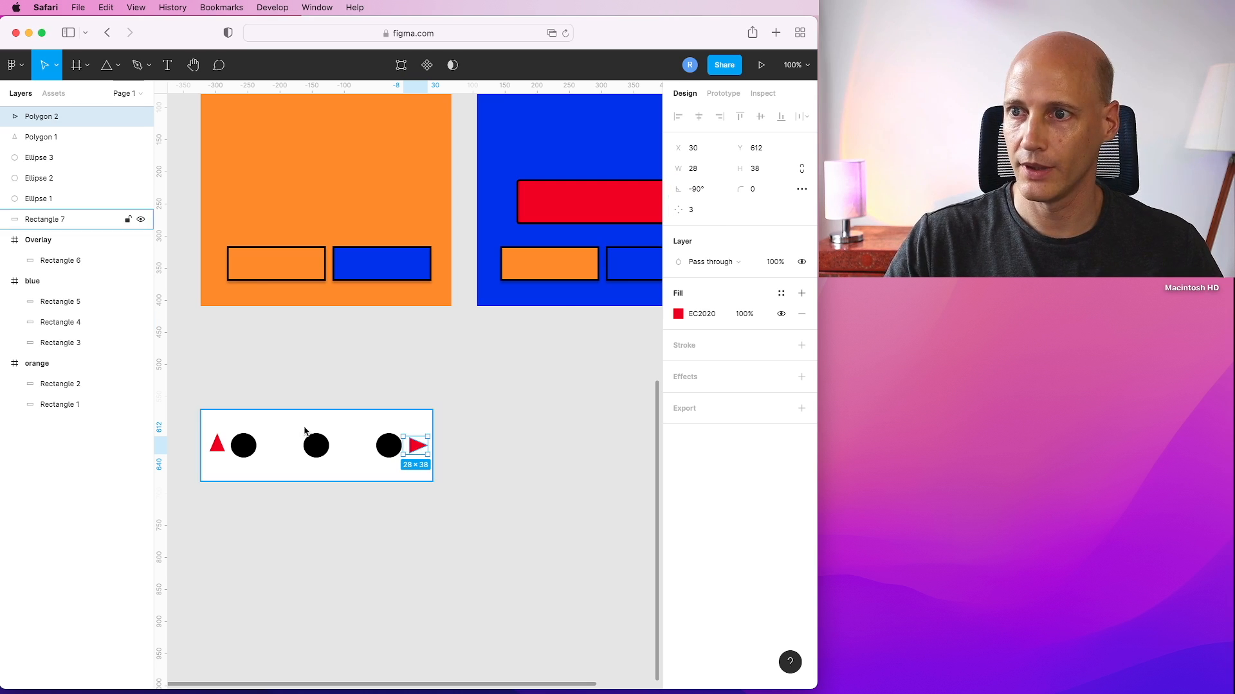
Rotate the left triangle to 90° so it points left.
left_click(219, 445)
left_click(699, 193)
type("90")
key("Return")
left_click(495, 449)
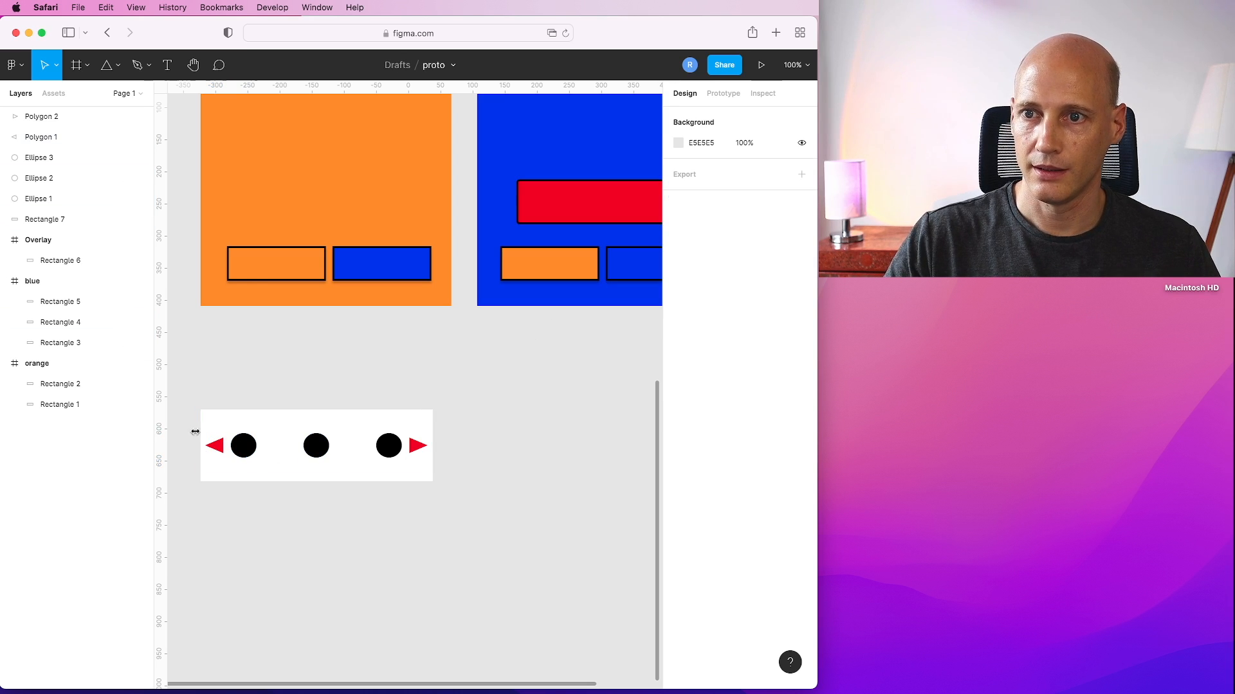
left_click(216, 446)
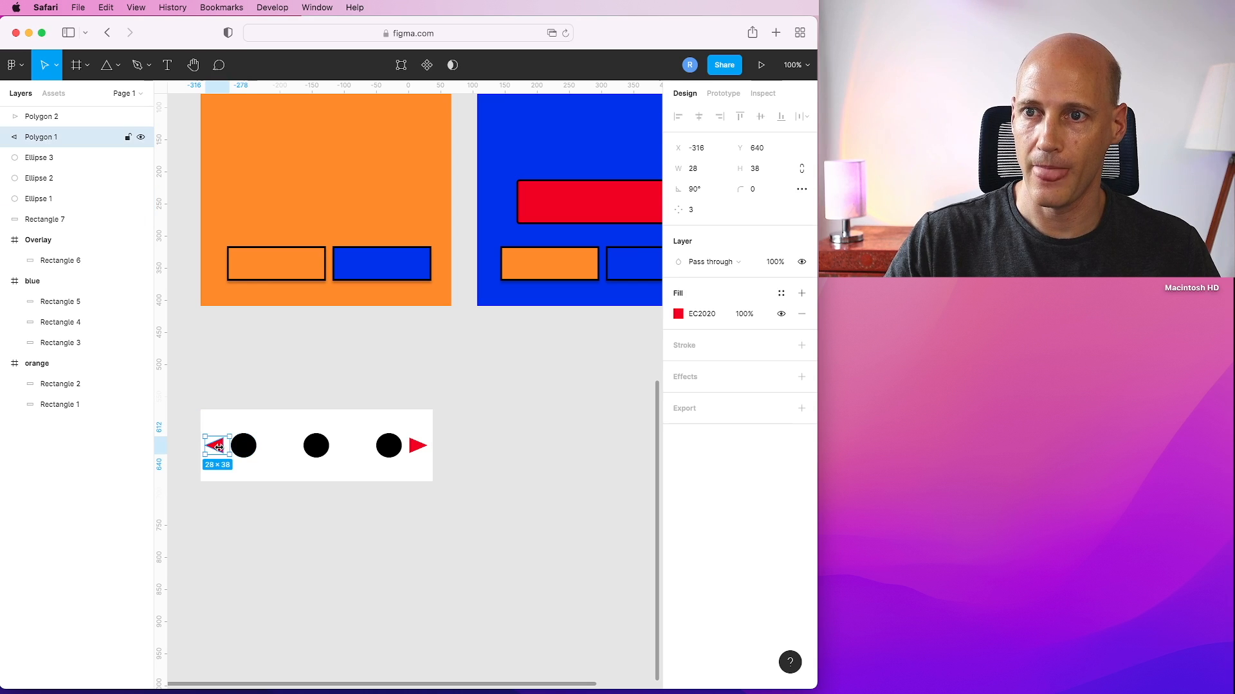
left_click(242, 447)
left_click(316, 446)
left_click(398, 450)
left_click(420, 446)
left_click(461, 404)
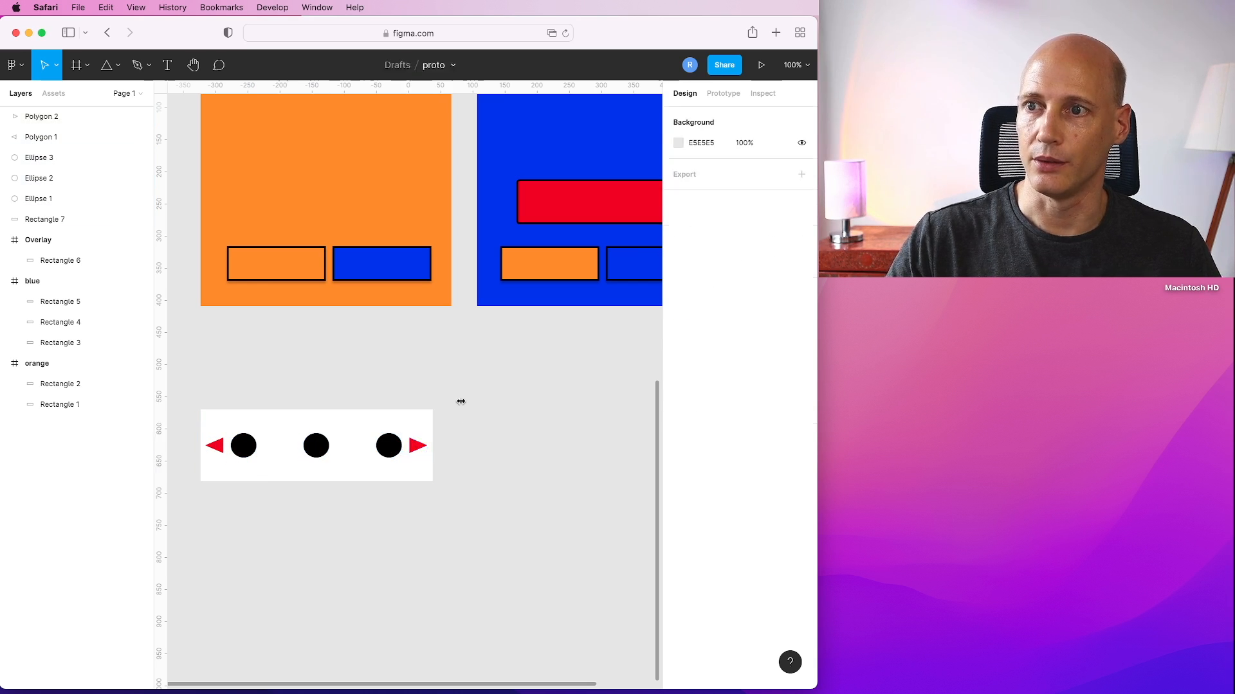
Add a black stroke of 3 to the white rectangle.
left_click(374, 418)
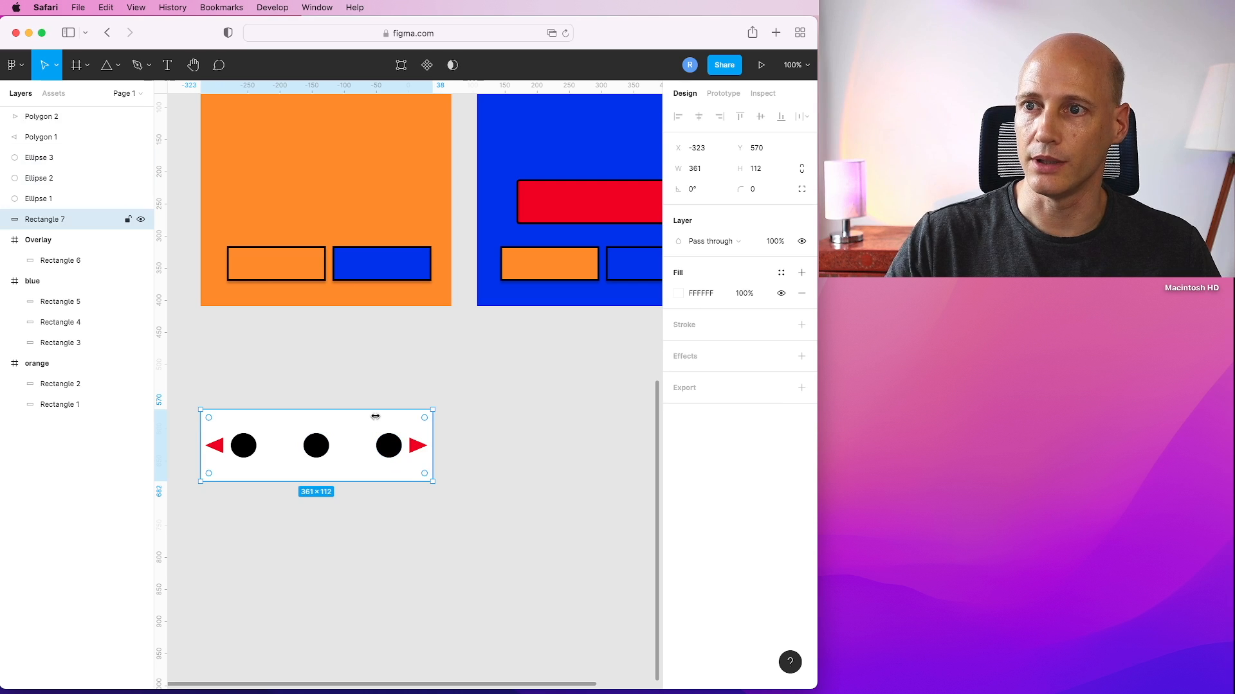
left_click(687, 330)
left_click(695, 366)
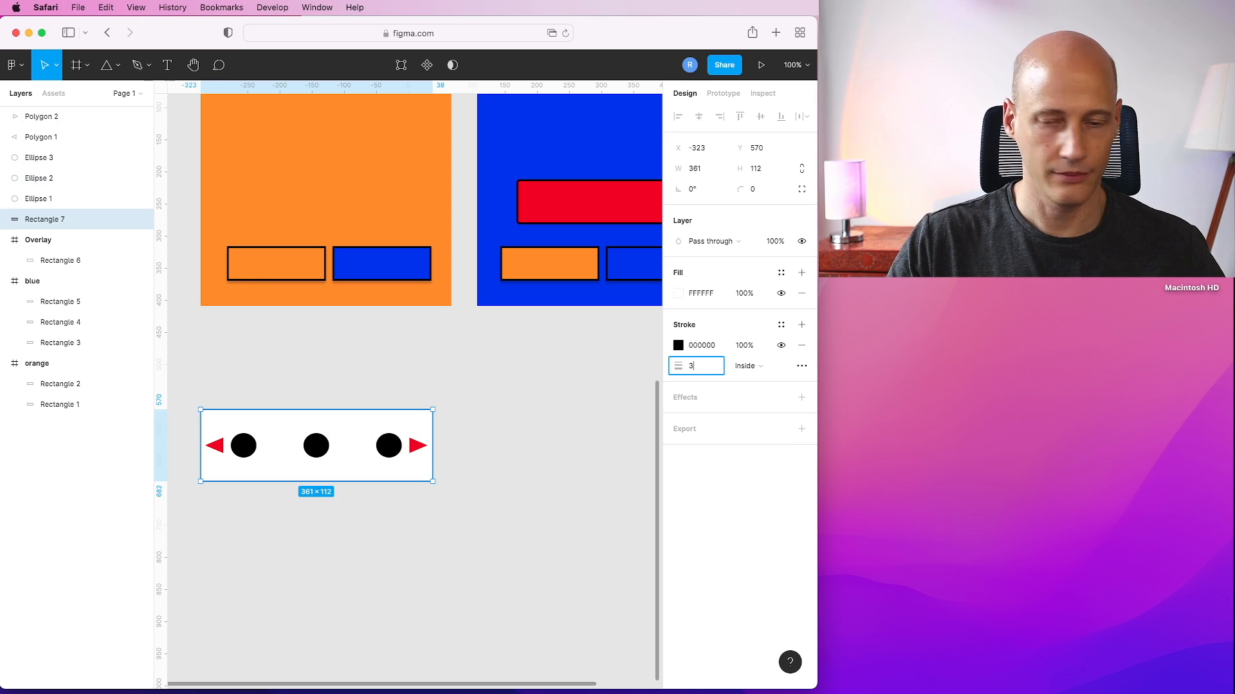
key("Return")
left_click(242, 381)
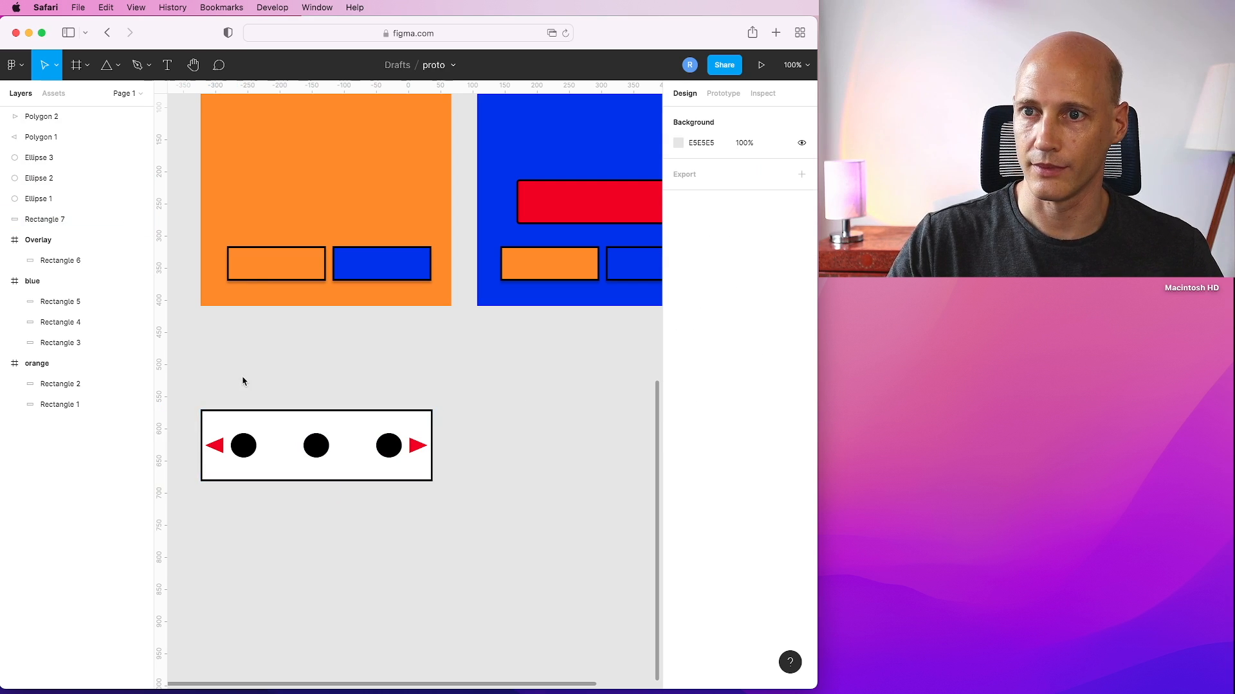
Select the rectangle with its circles and triangles and create a component from them.
left_click_drag(178, 380, 511, 524)
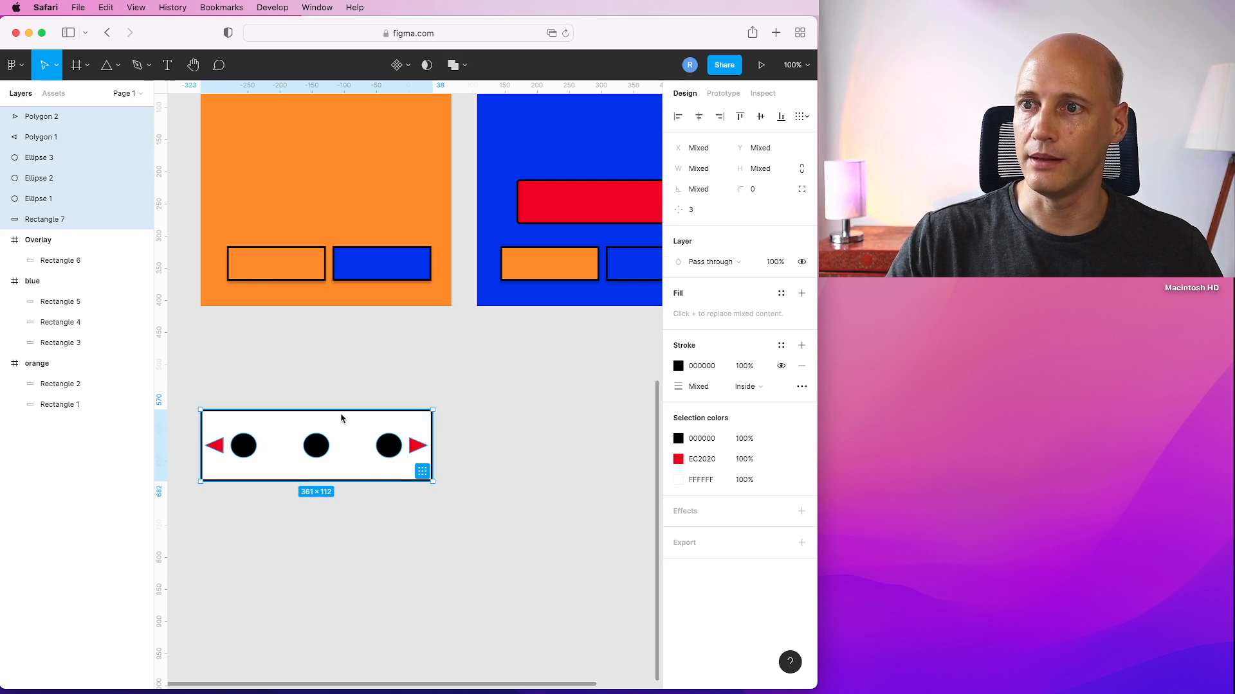
right_click(342, 421)
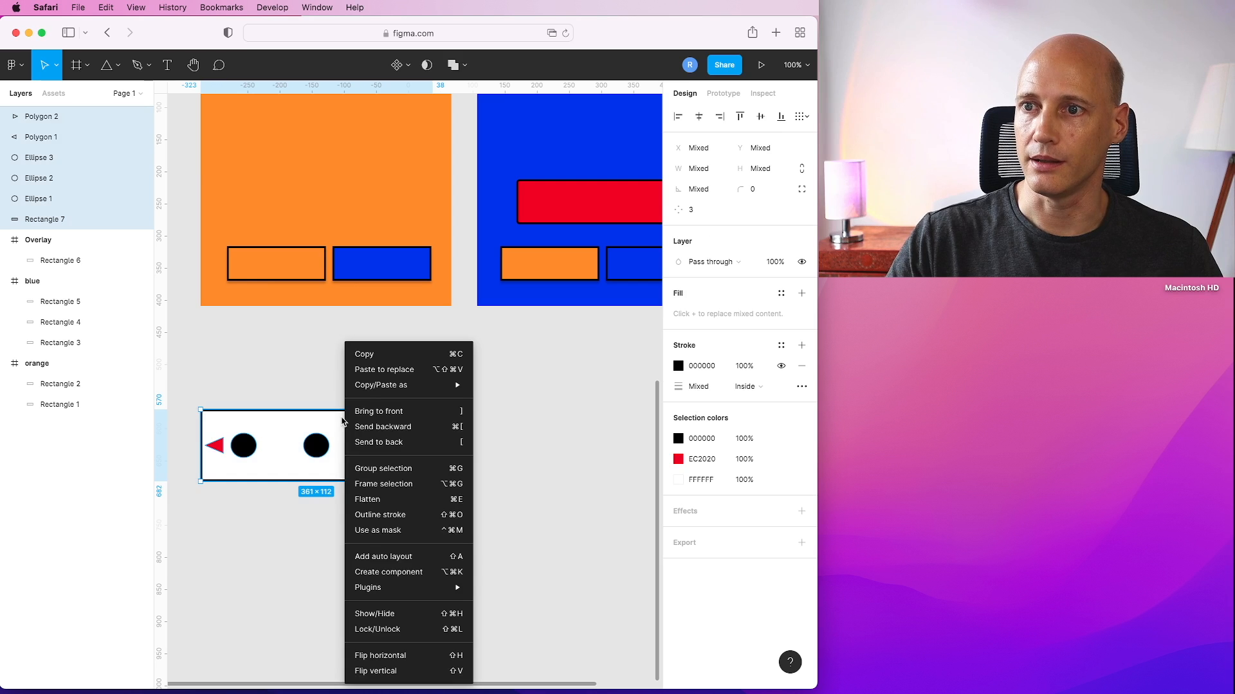
left_click(408, 572)
left_click(508, 501)
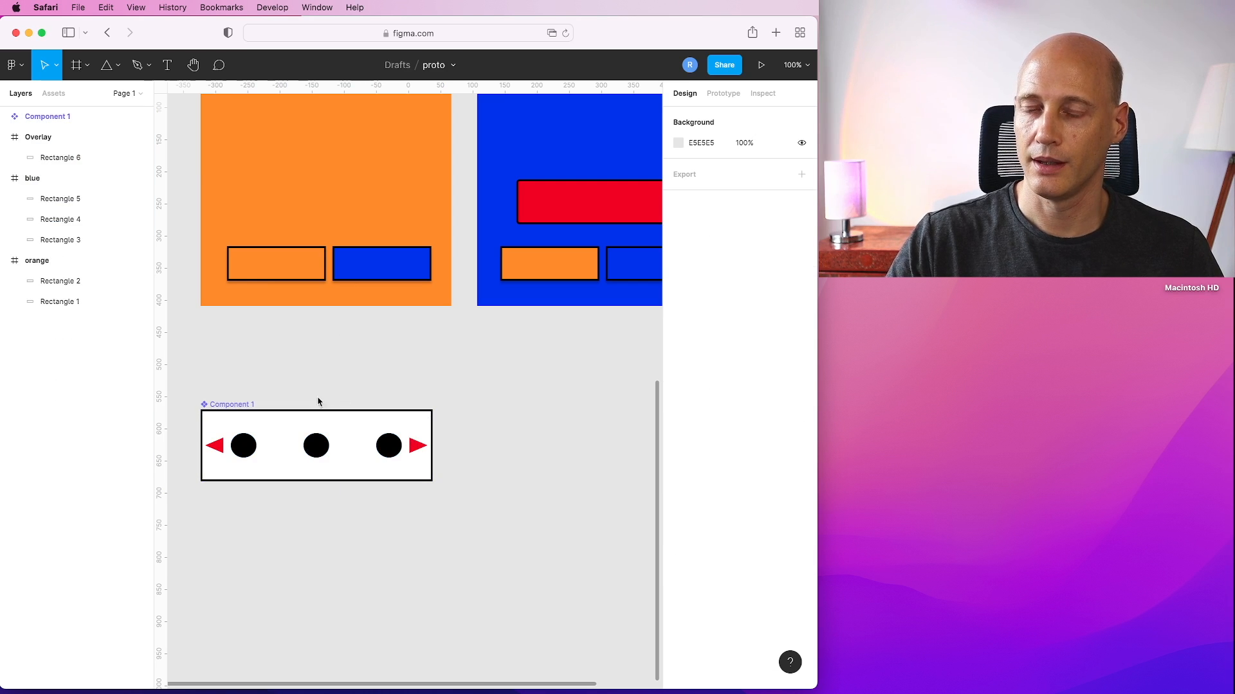
Add a second variant to the new component.
left_click(281, 429)
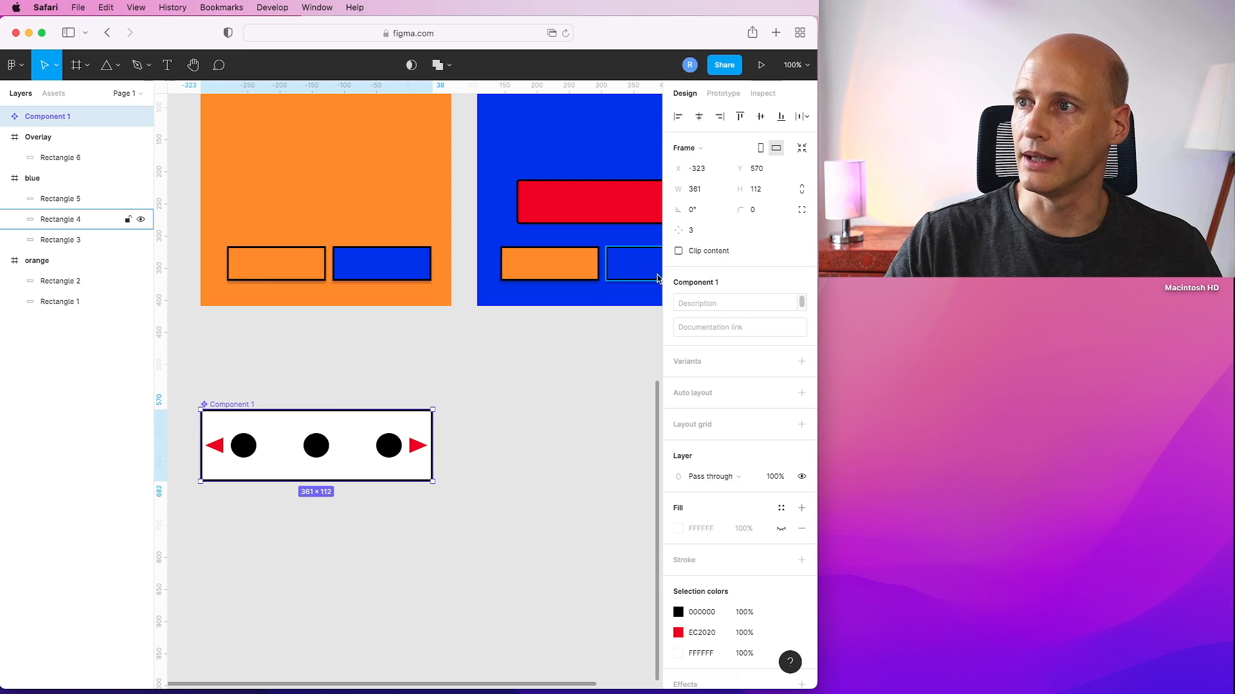
left_click(801, 361)
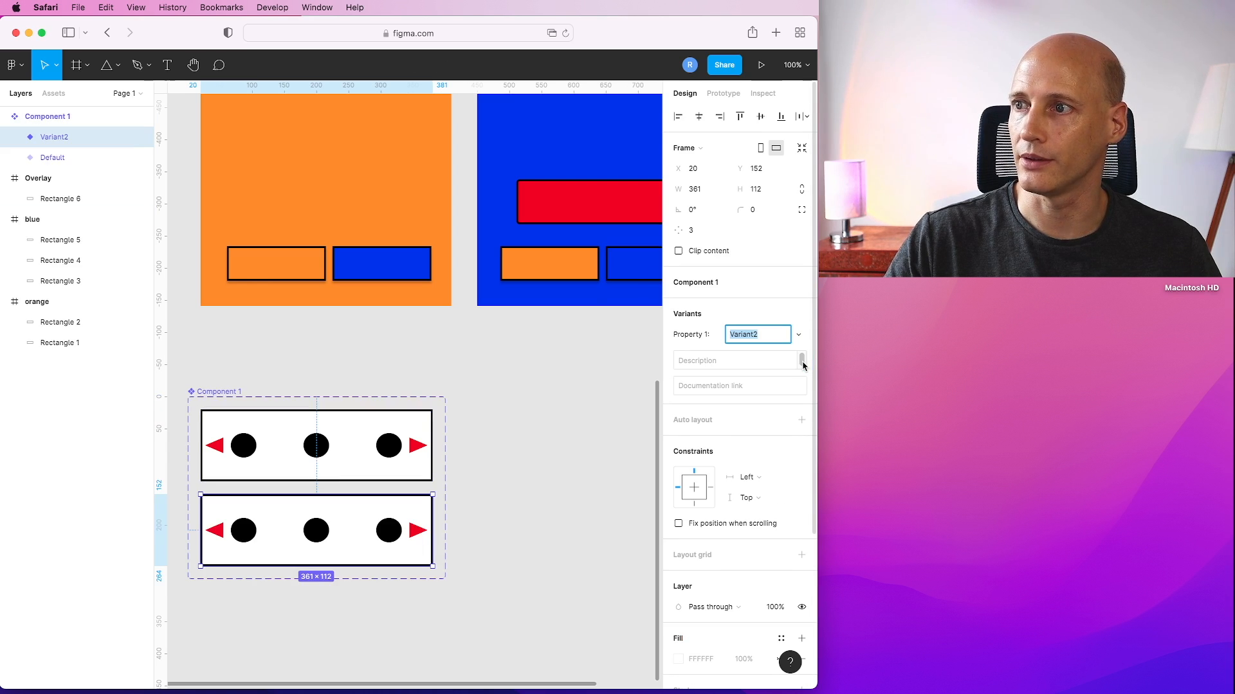
left_click(509, 413)
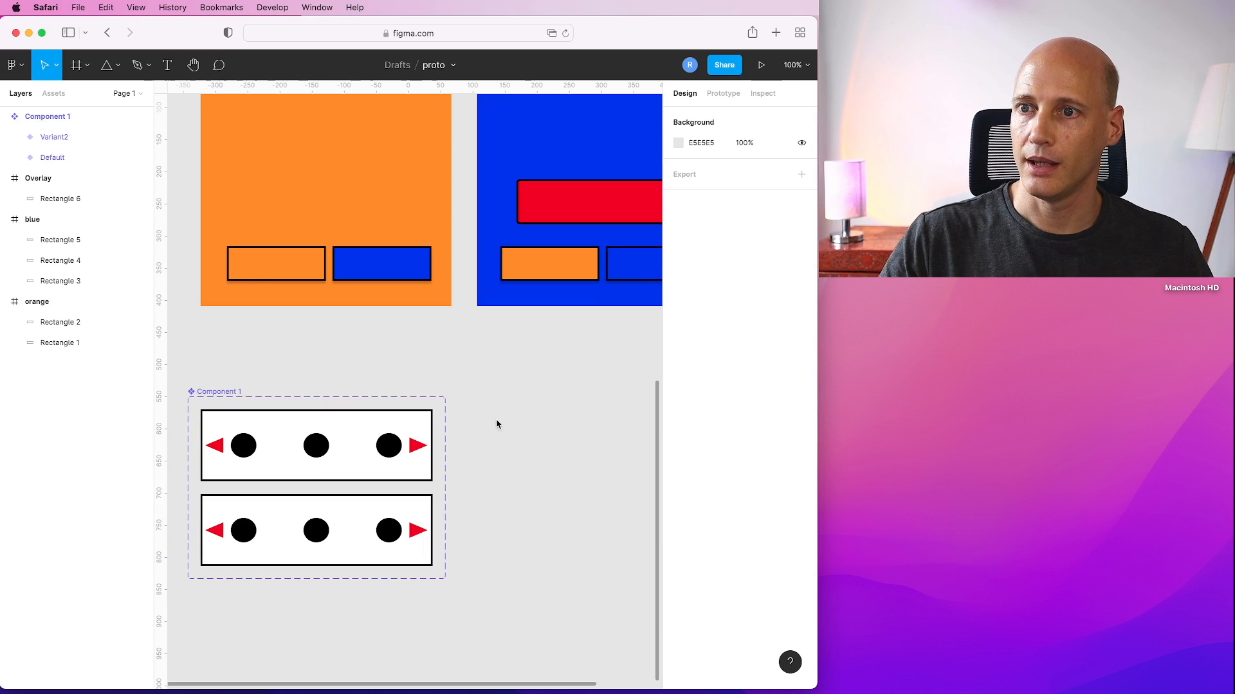
left_click(378, 506)
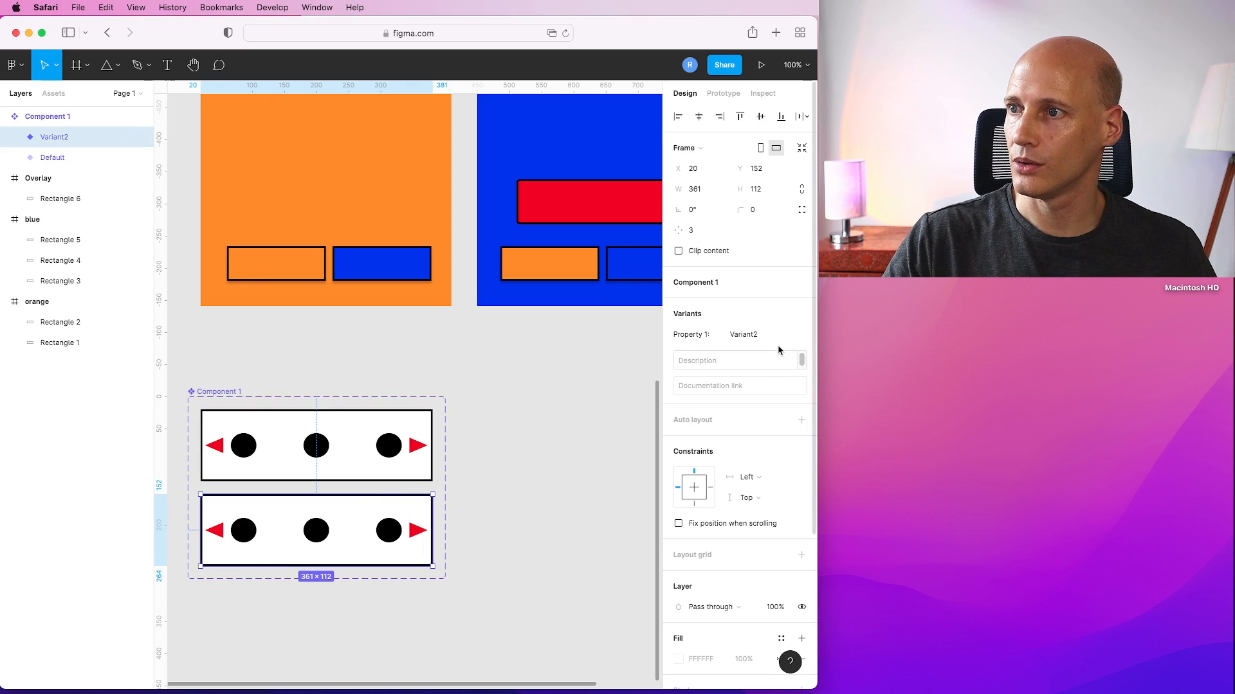
Enlarge the component set's frame and add a third variant below the others.
mouse_move(434, 570)
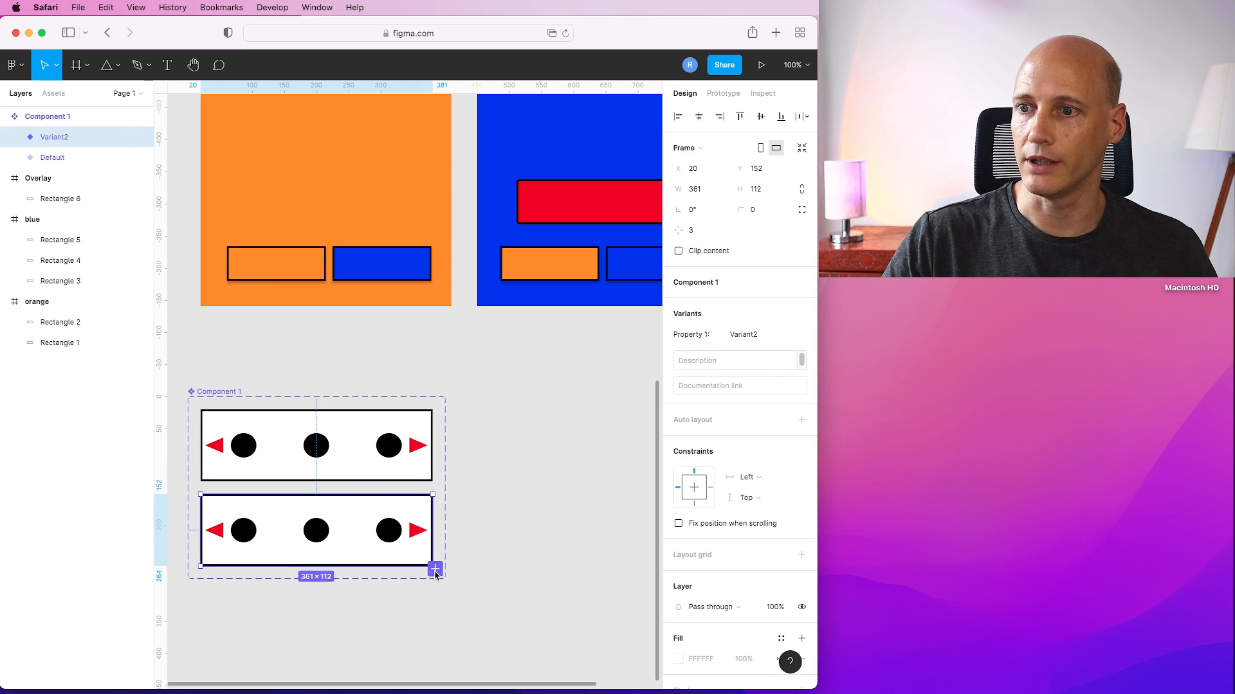
left_click(446, 558)
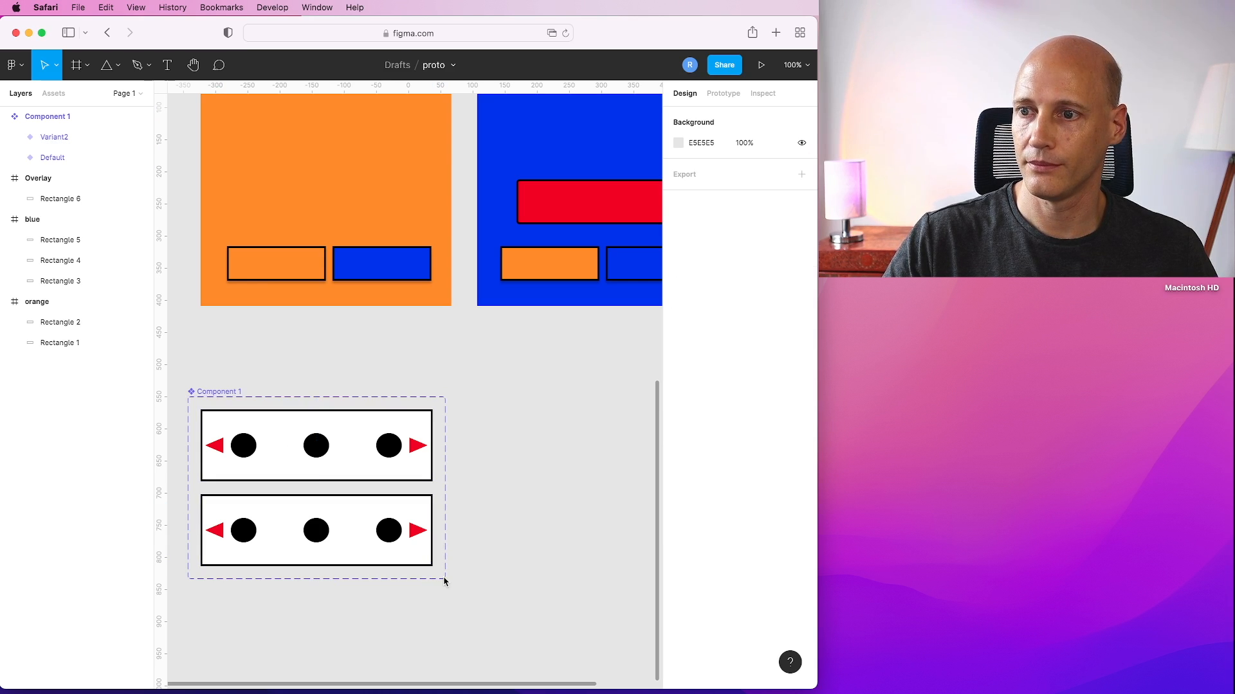
left_click(216, 393)
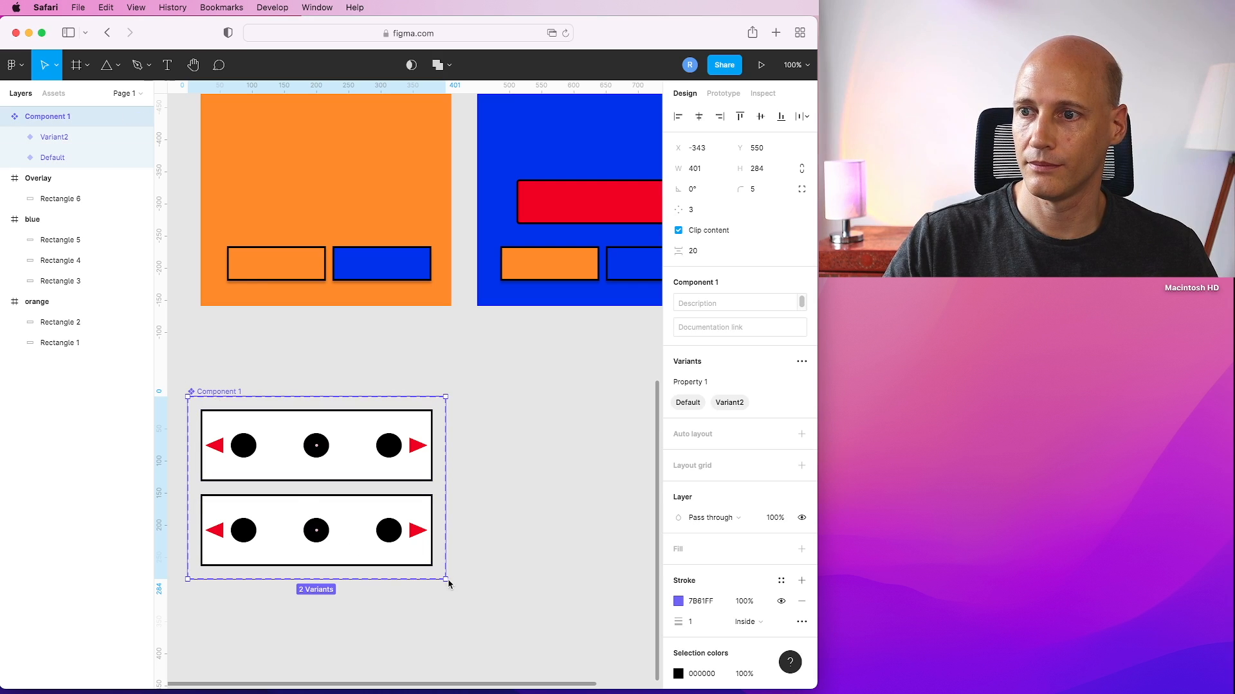
left_click_drag(447, 583, 467, 669)
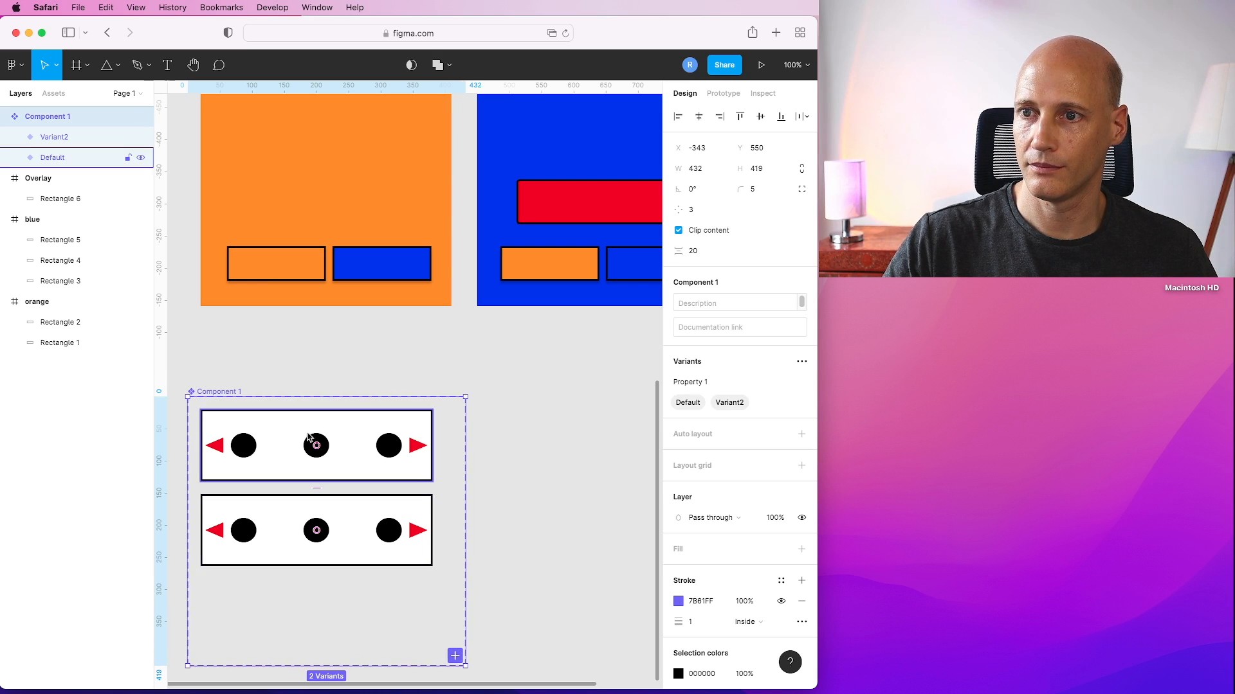
left_click(455, 656)
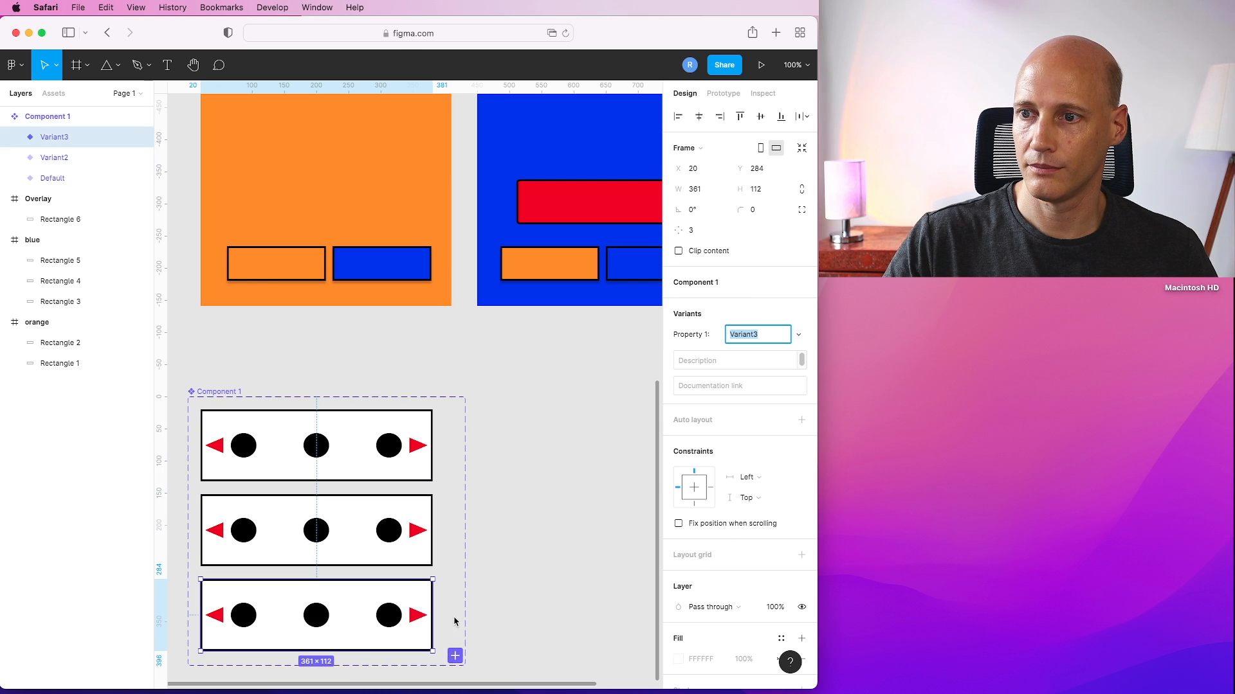
key("Escape")
In the default variant, hide the fills of the middle and right dots and the left arrow.
left_click(325, 428)
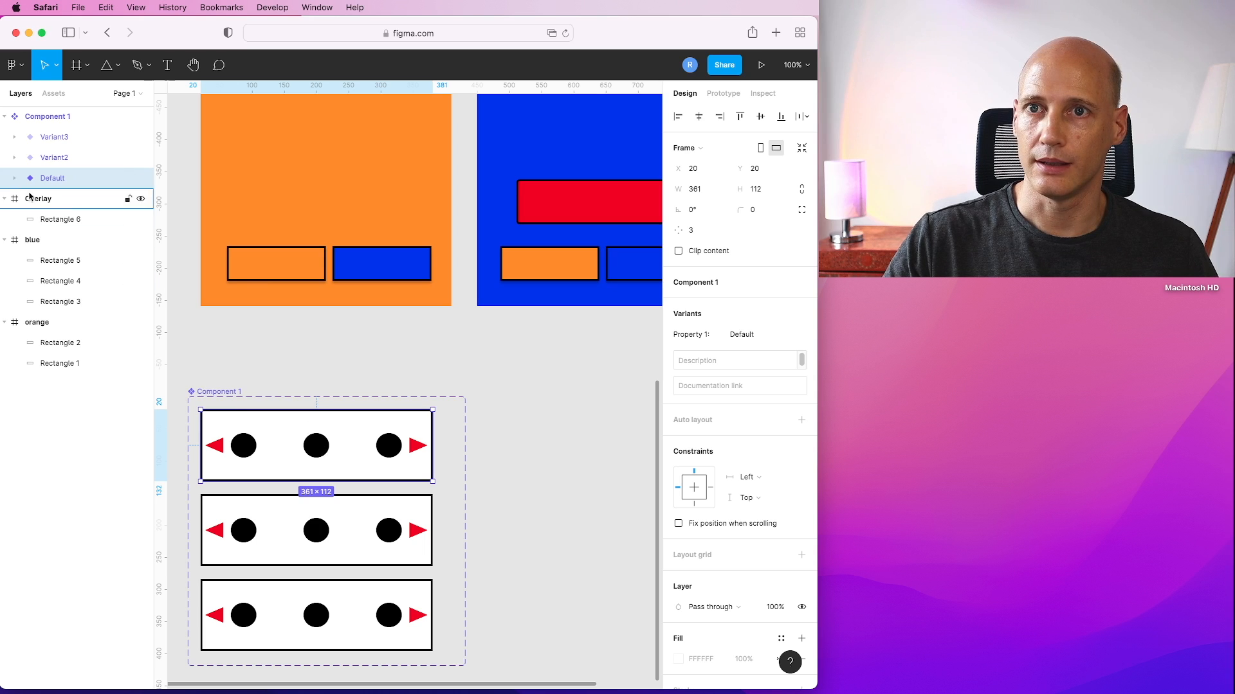
left_click(15, 180)
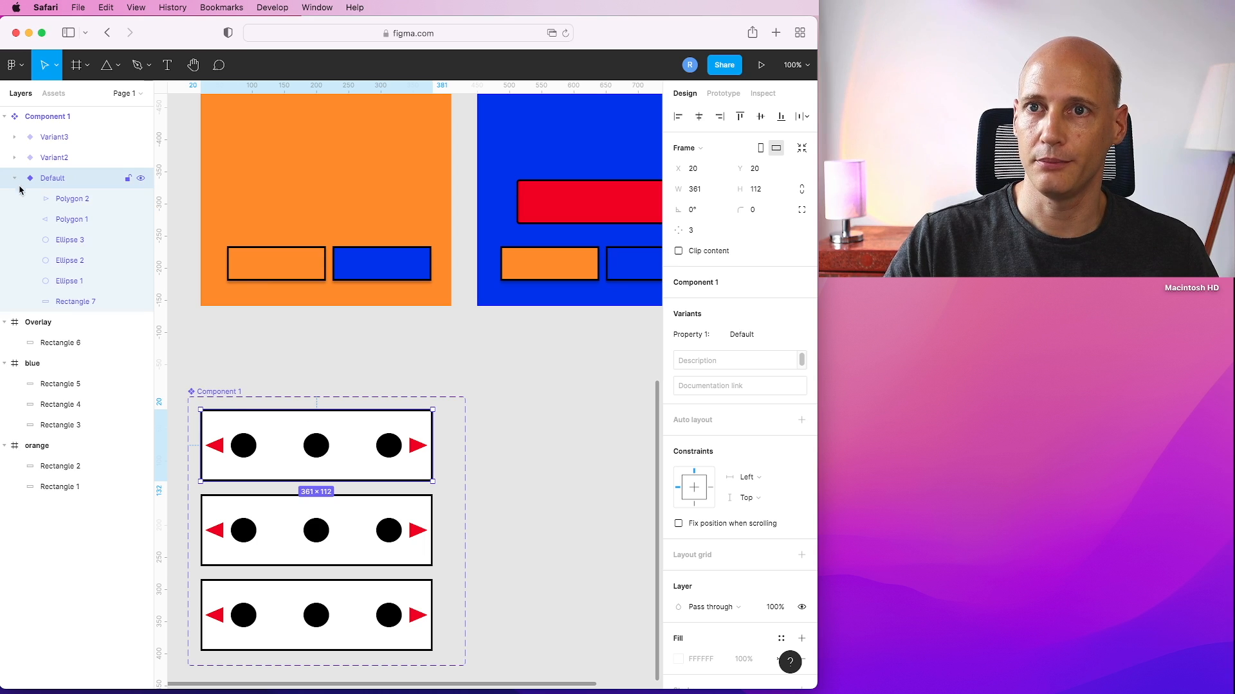
left_click(71, 242)
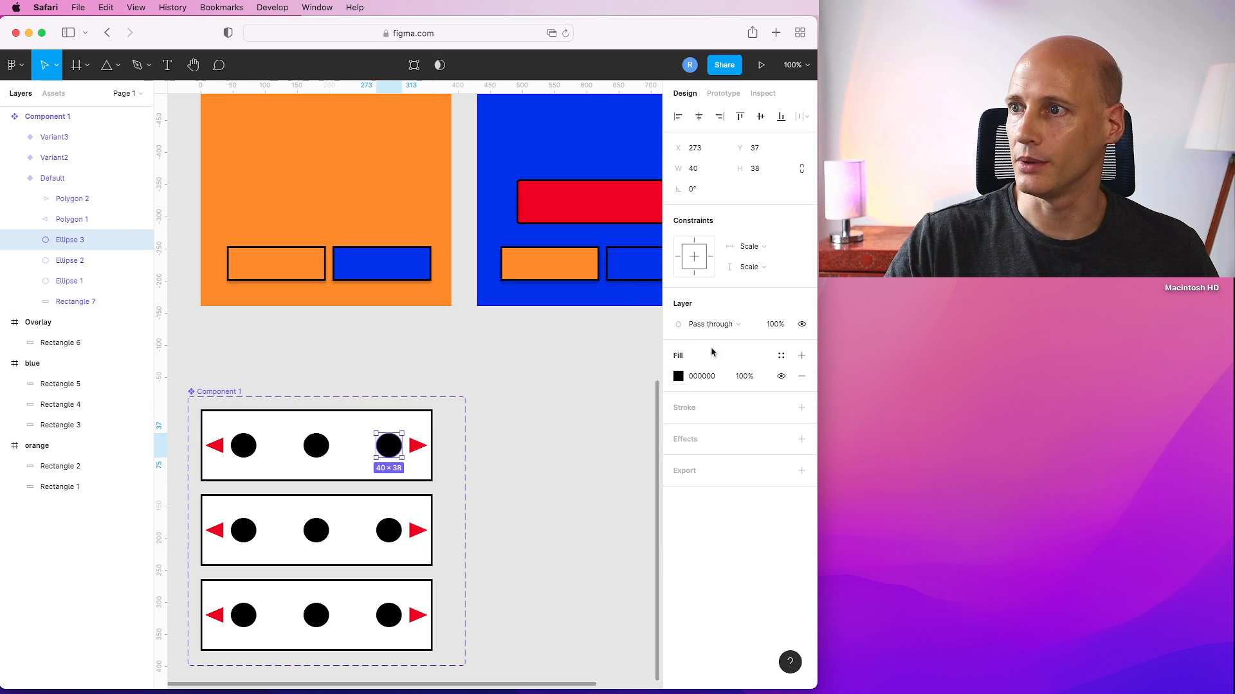
left_click(780, 376)
left_click(71, 261)
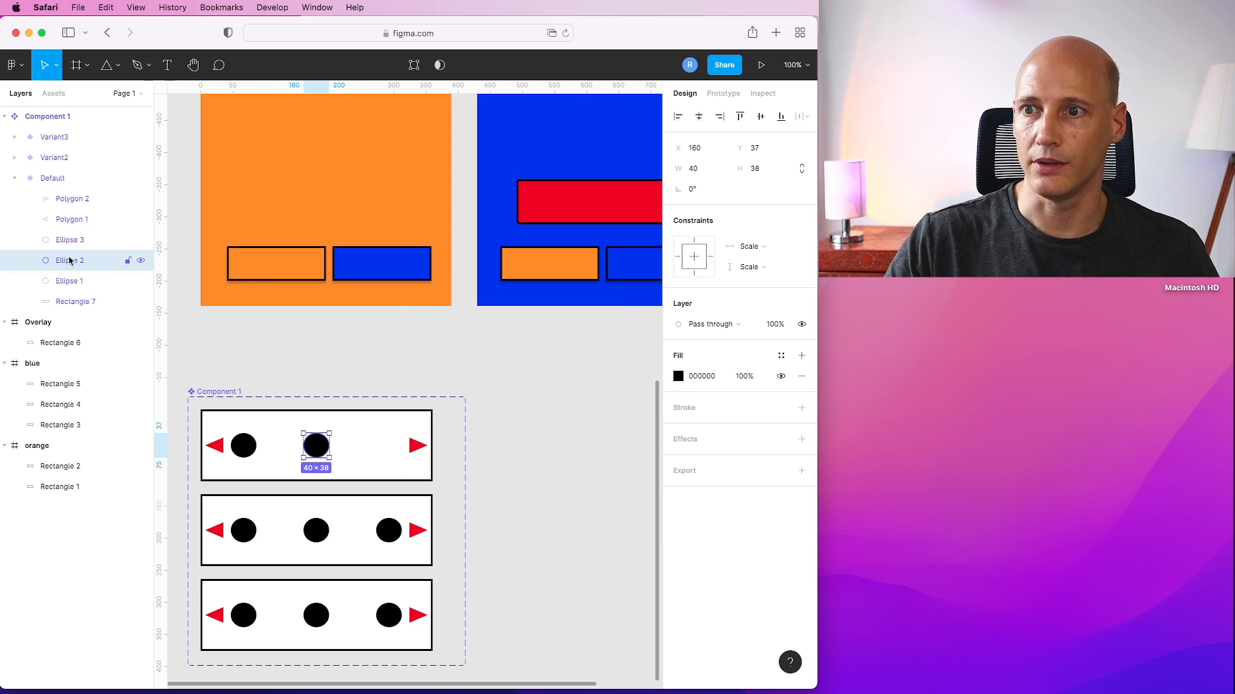
left_click(781, 376)
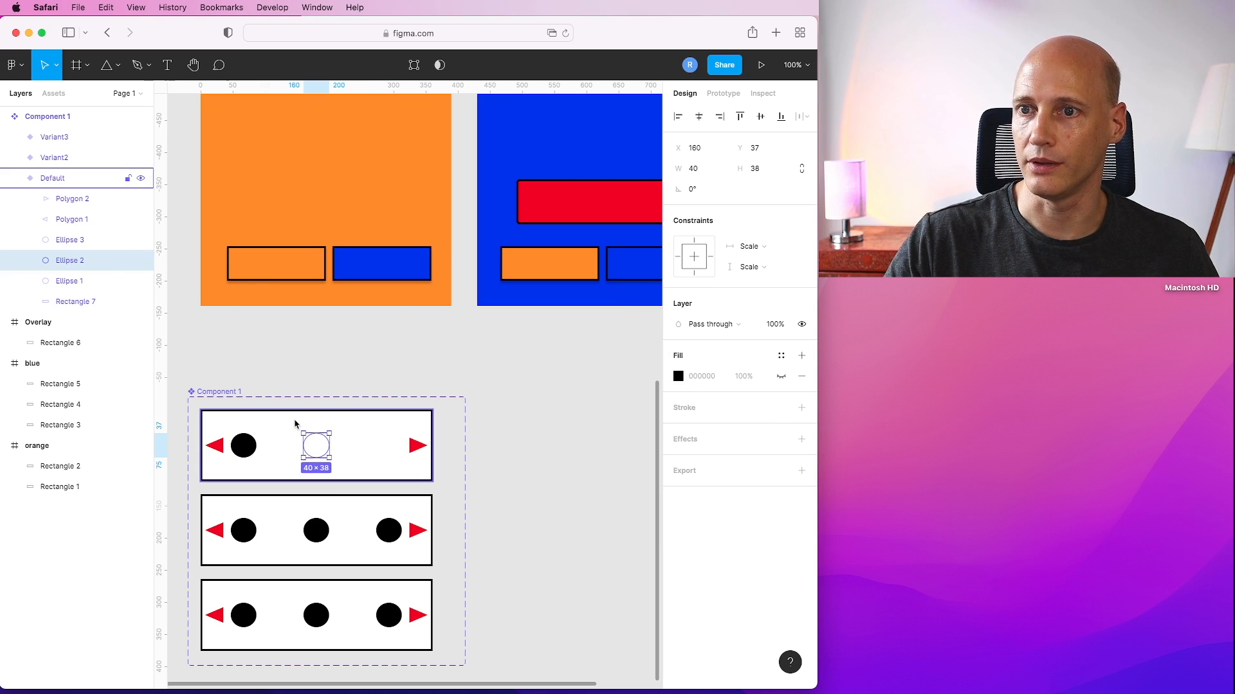
left_click(220, 445)
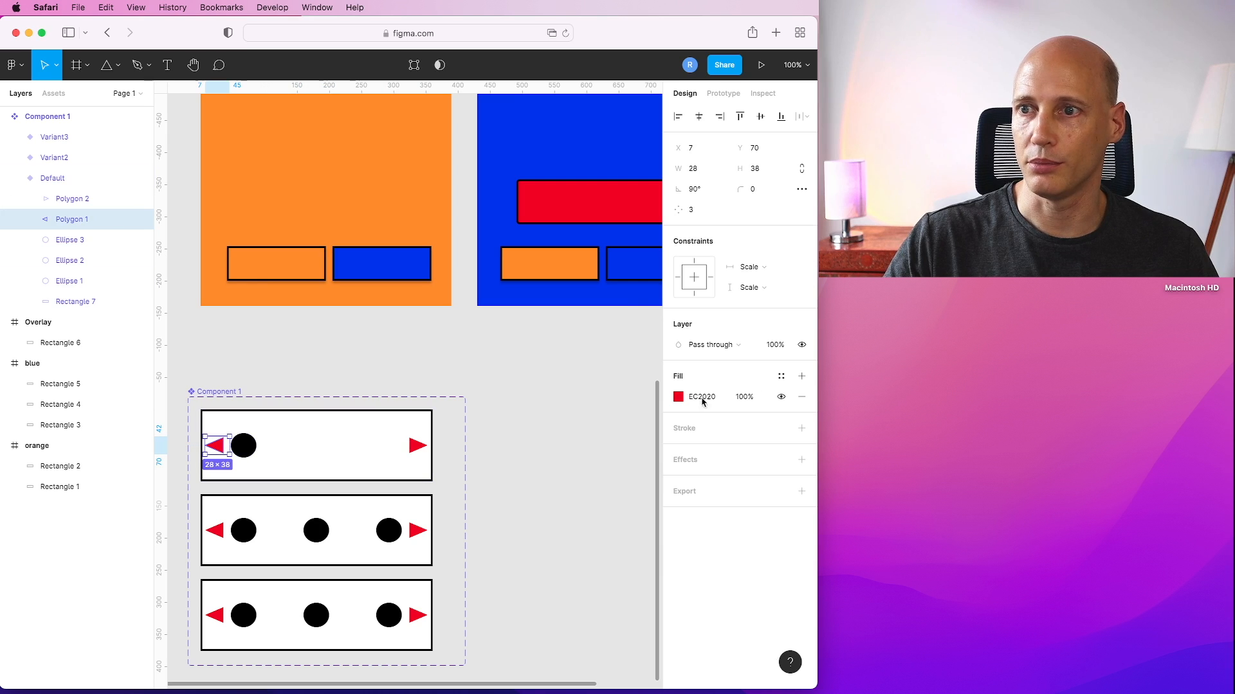
left_click(781, 397)
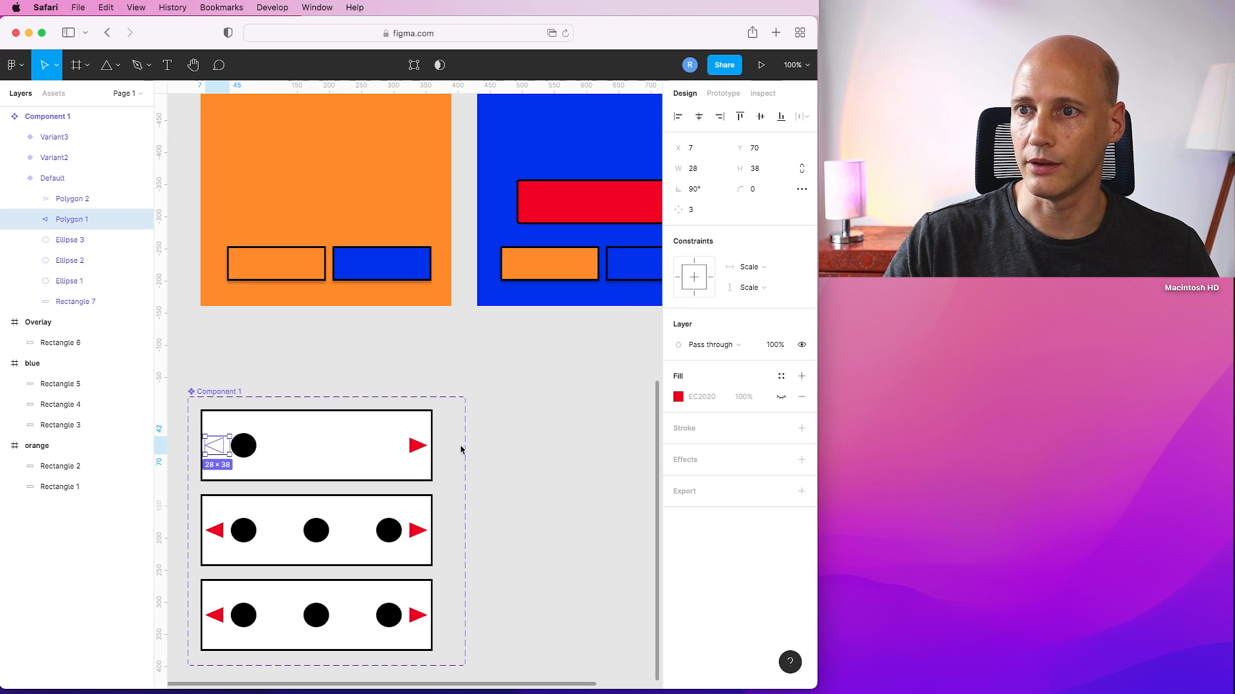
In the second variant, hide the fills of the left and right dots.
left_click(14, 178)
left_click(15, 158)
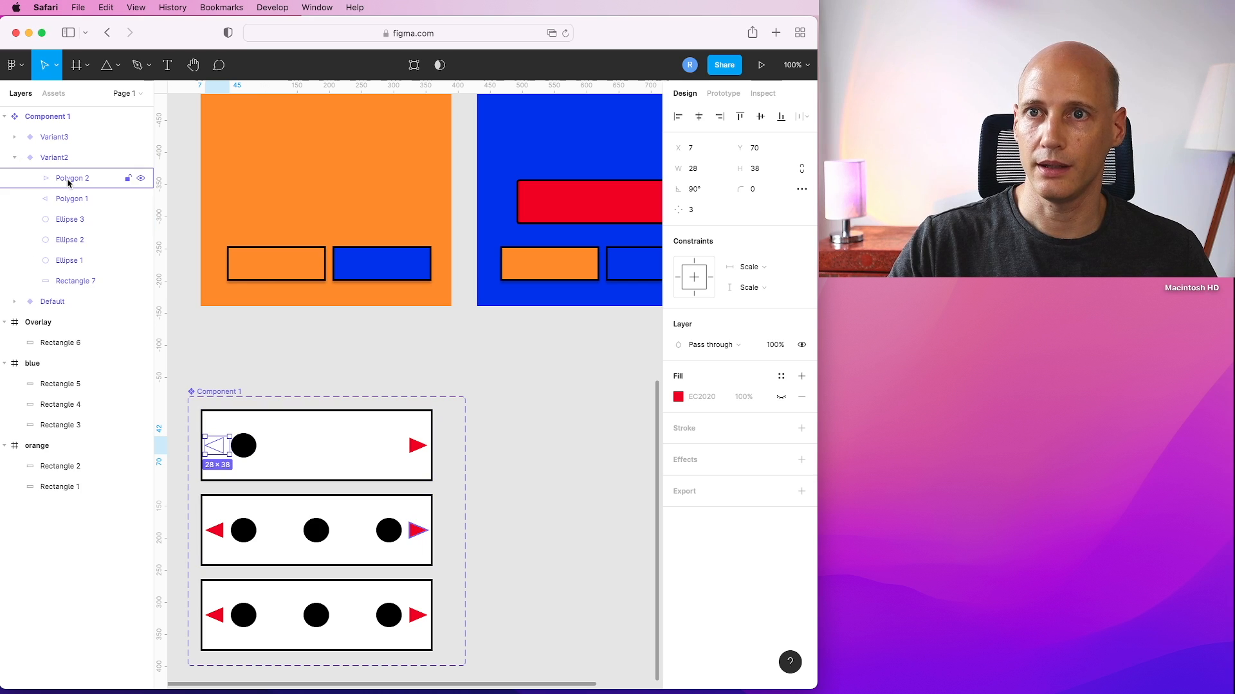
left_click(69, 199)
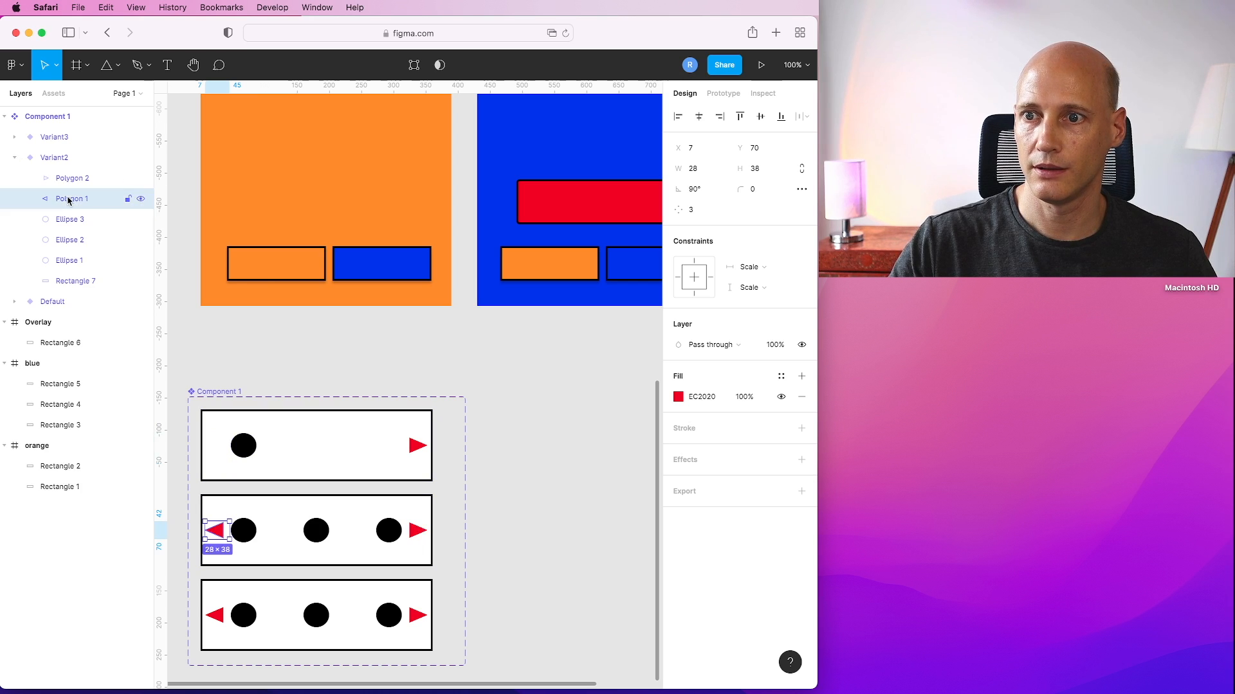
left_click(68, 220)
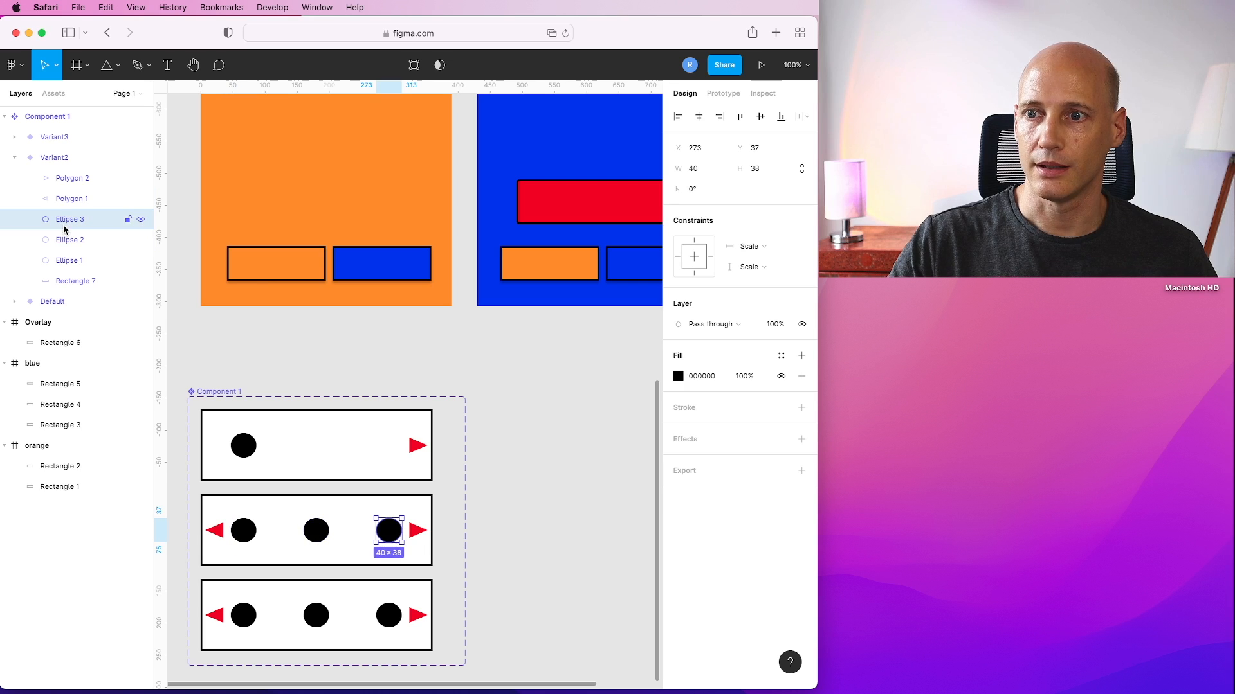
left_click(781, 376)
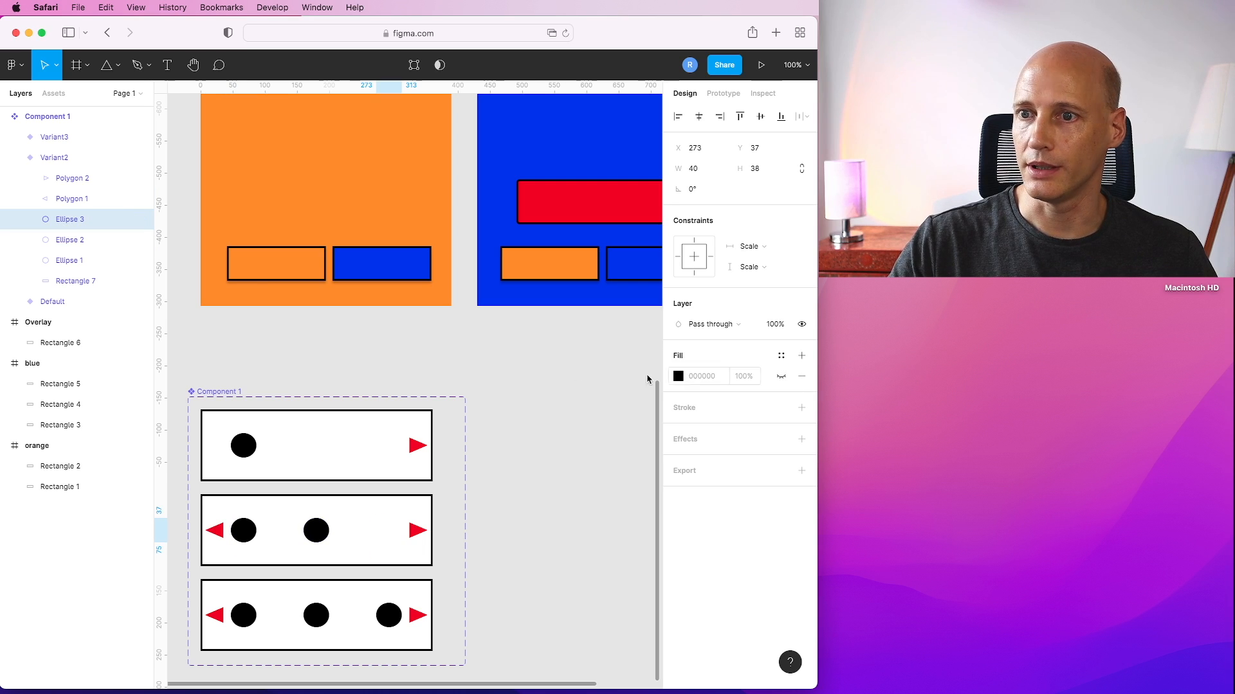
left_click(82, 262)
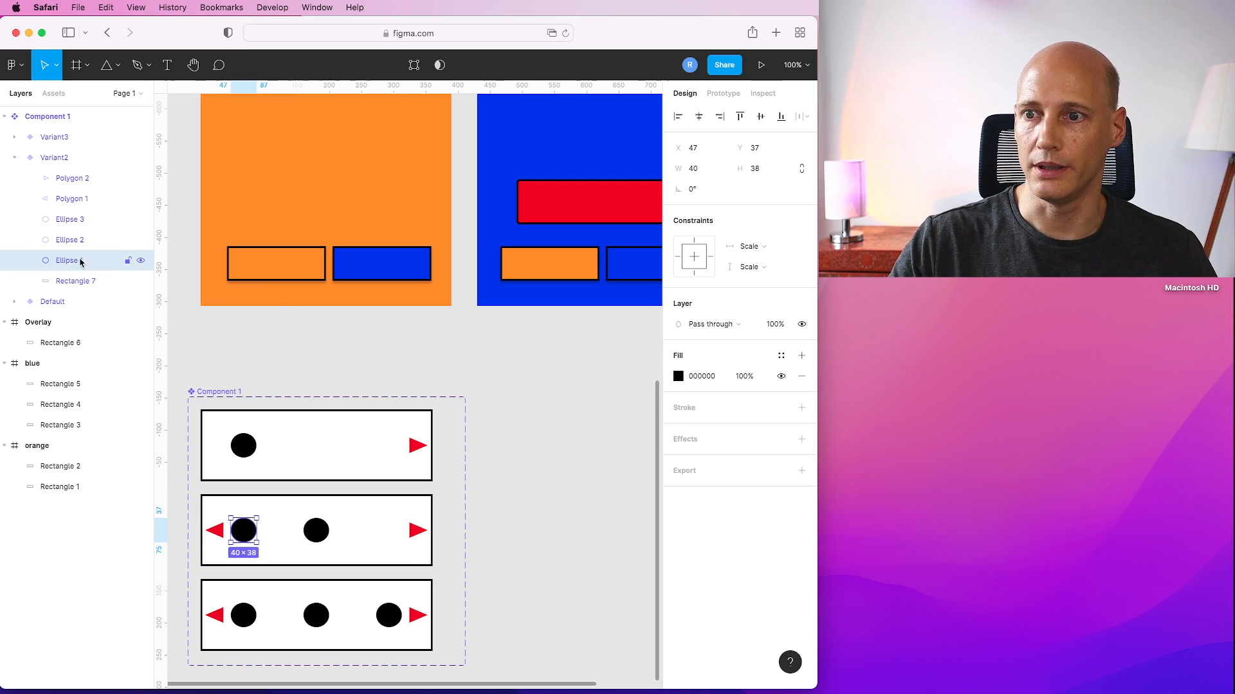
left_click(780, 376)
In the third variant, hide the fills of the right arrow and the left and middle dots.
left_click(14, 157)
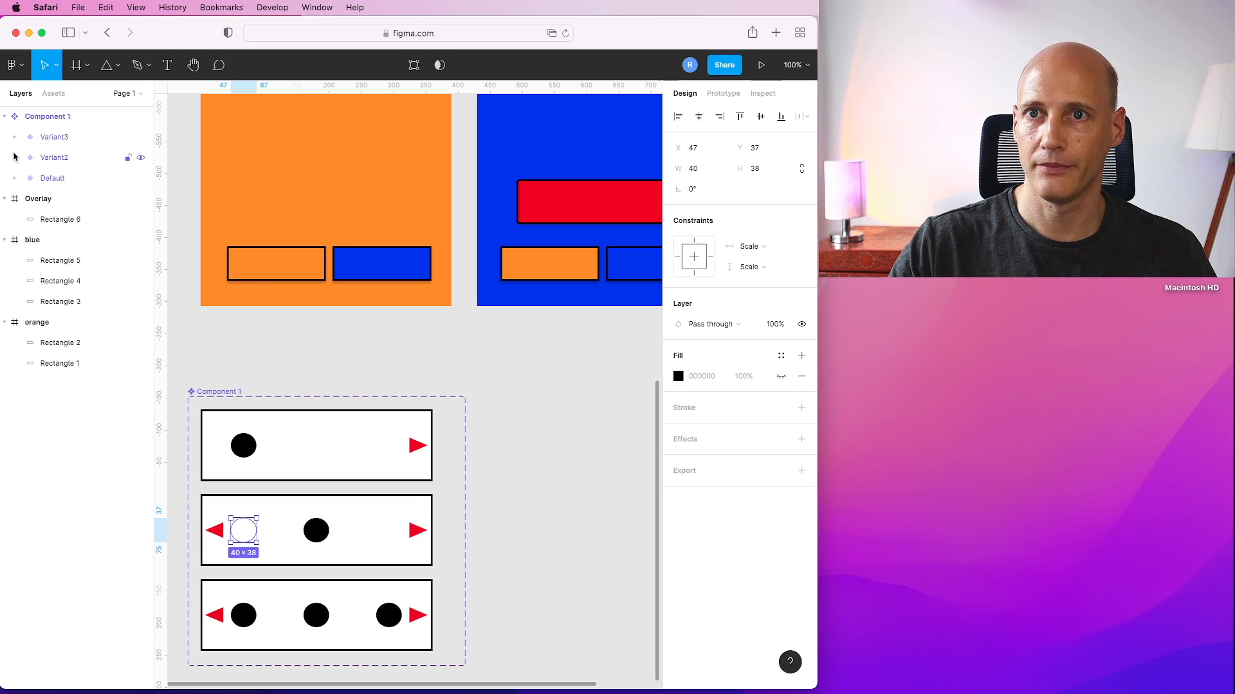
left_click(14, 137)
left_click(71, 158)
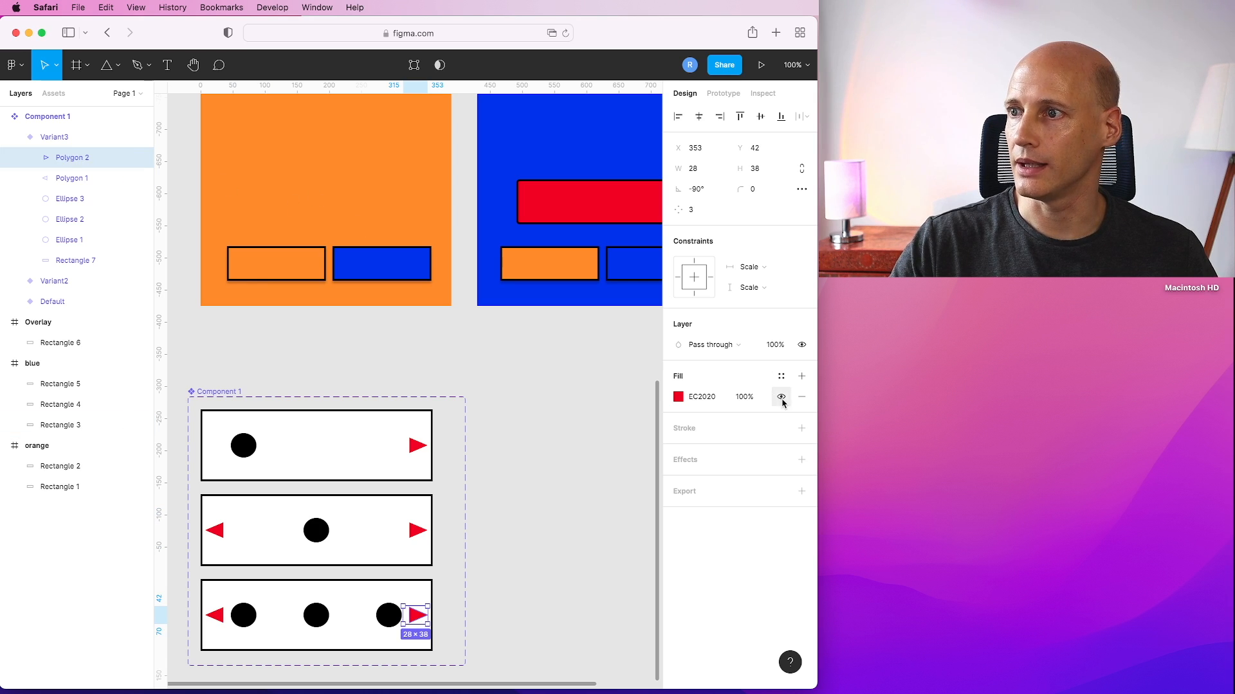
left_click(79, 205)
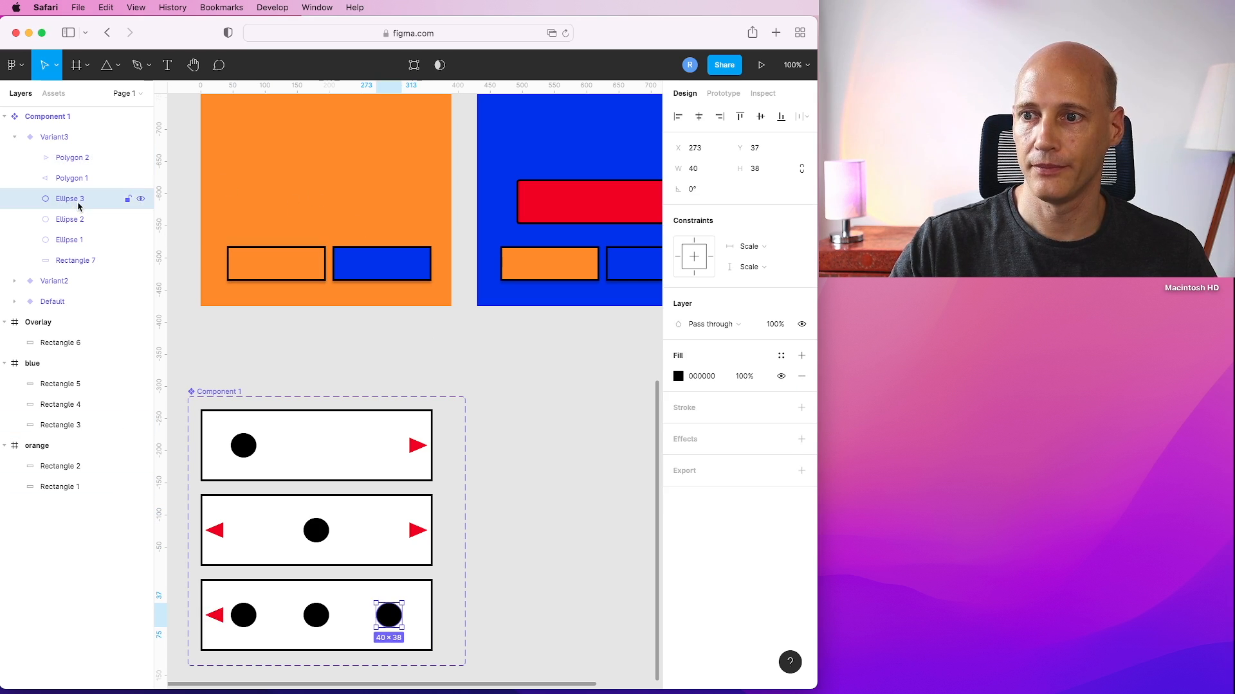
left_click(74, 219)
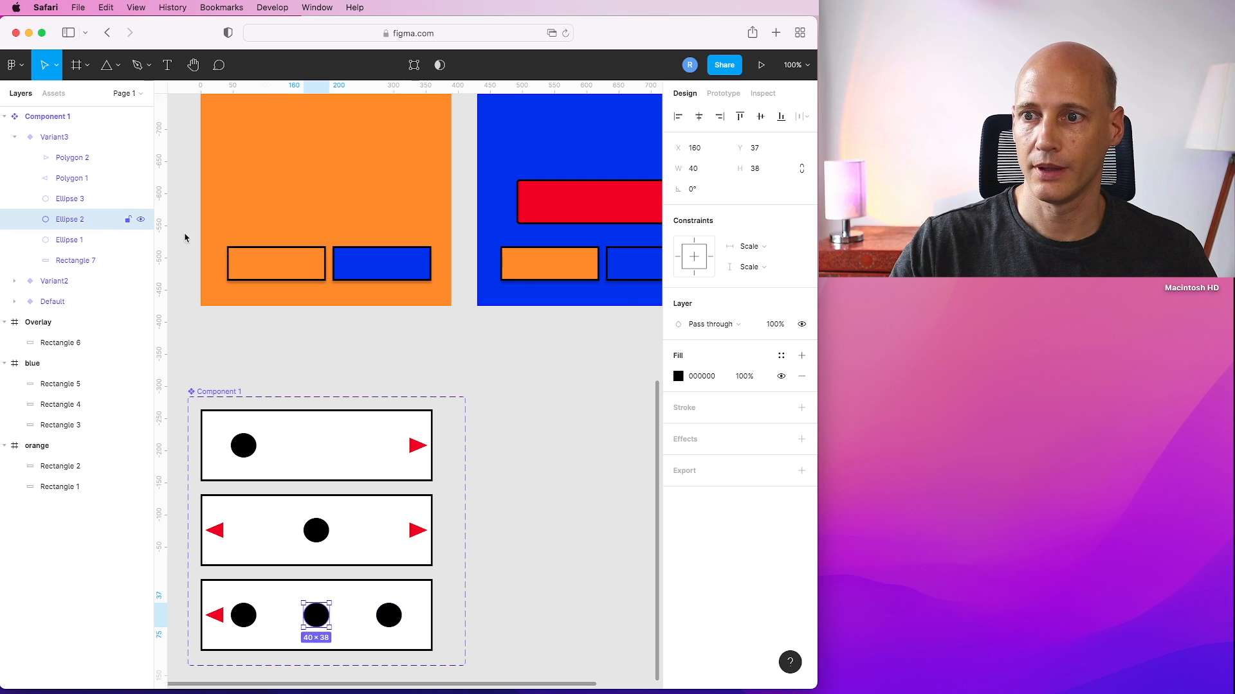
left_click(778, 379)
left_click(82, 240)
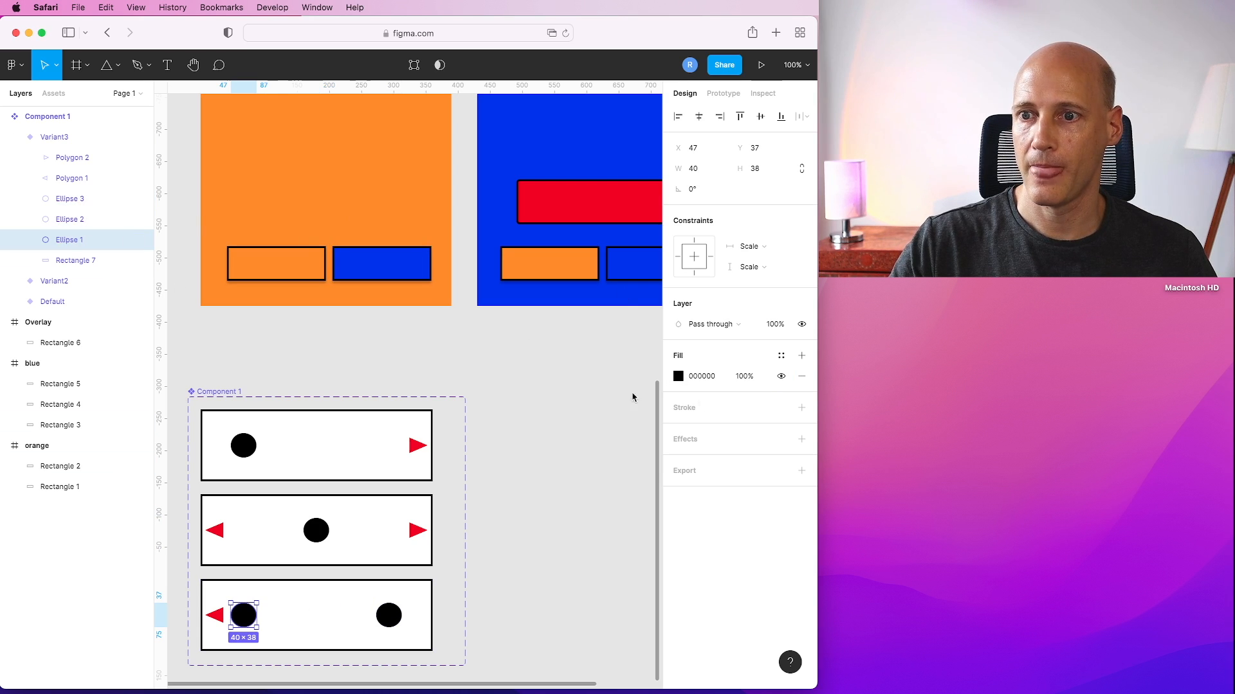
left_click(780, 375)
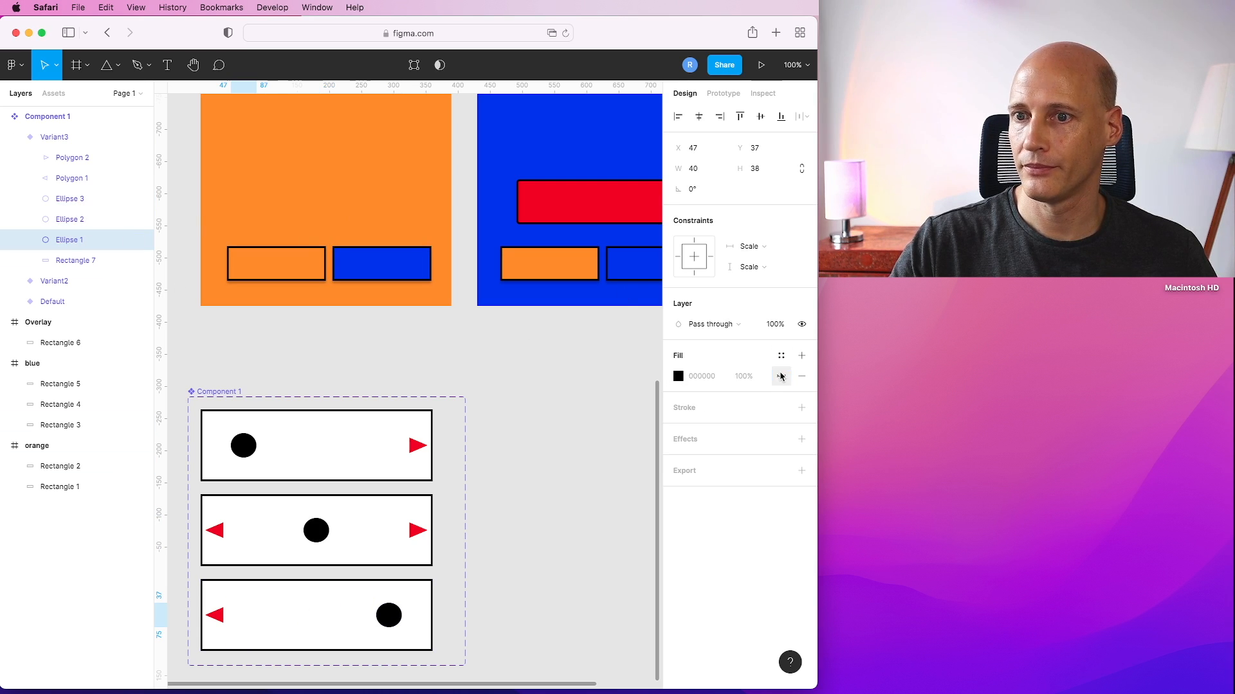
left_click(551, 424)
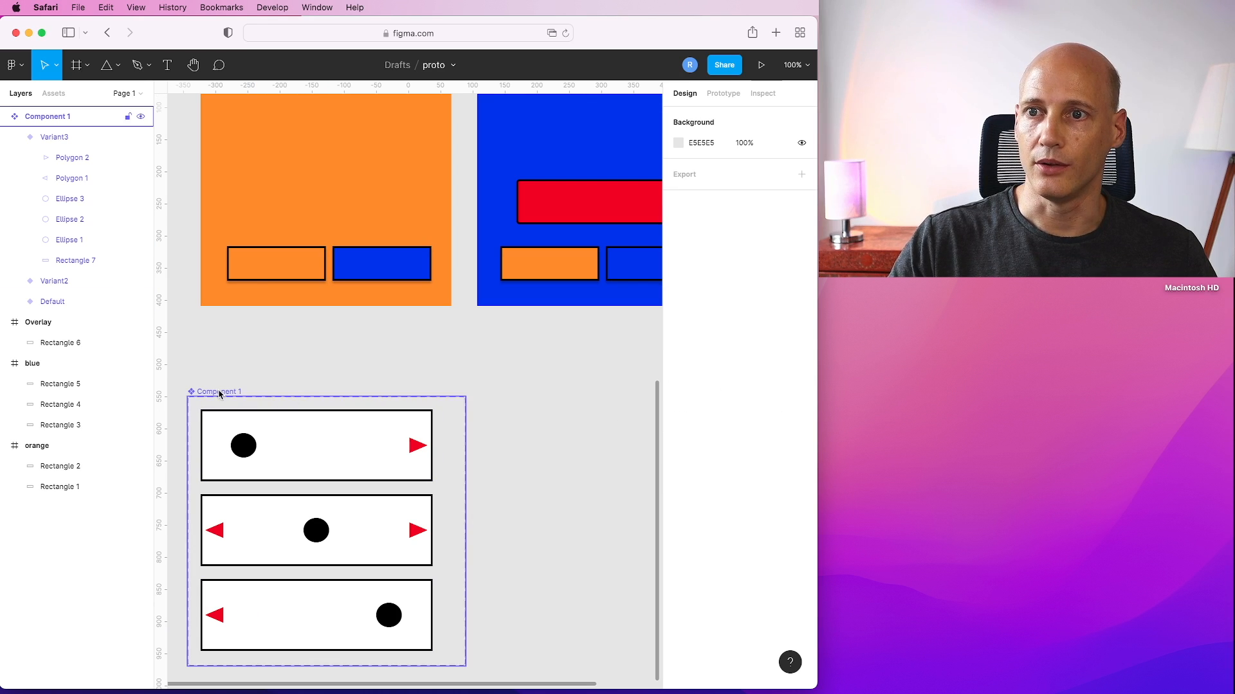
Rename the first variant as Point=left.
left_click(317, 427)
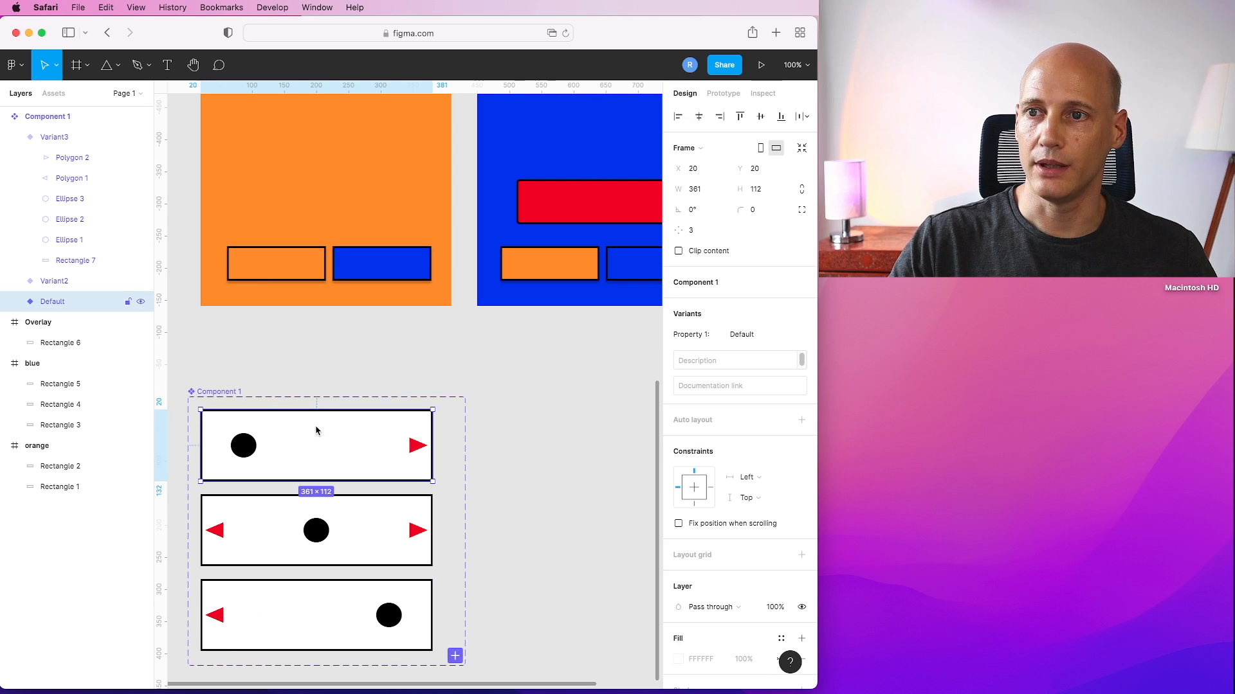
double_click(59, 303)
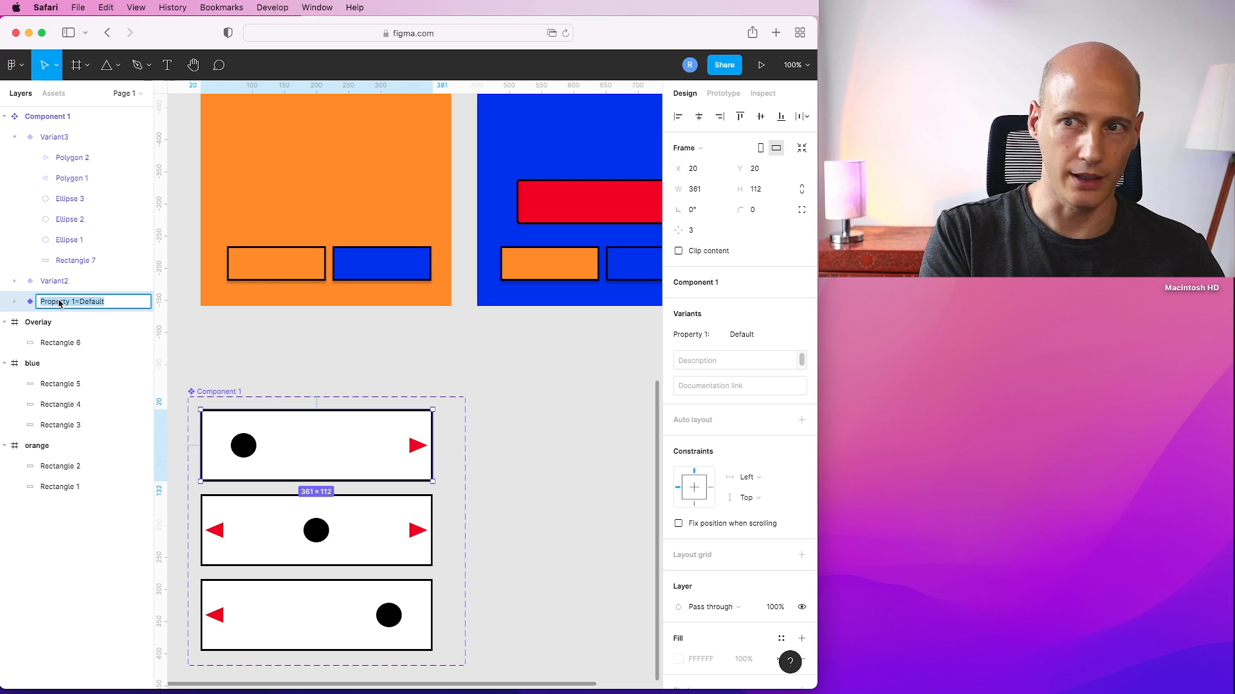
type("Point=left")
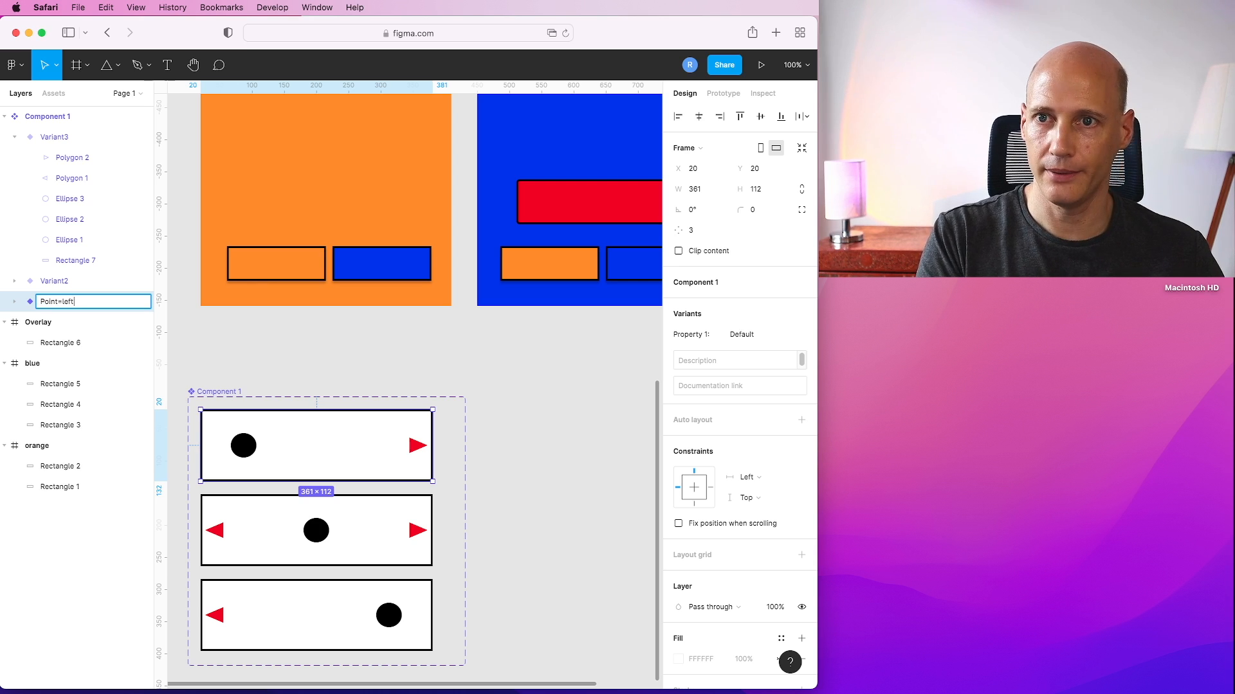
key("Return")
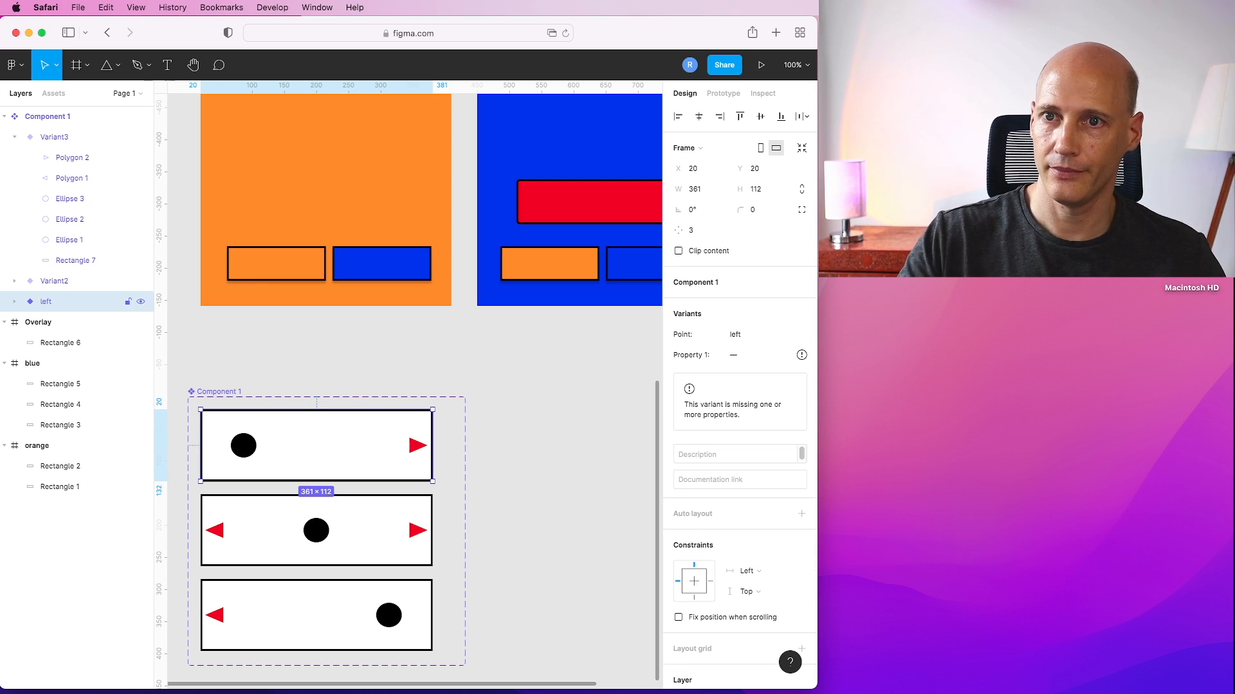
Rename the second variant as Point=center.
left_click(270, 540)
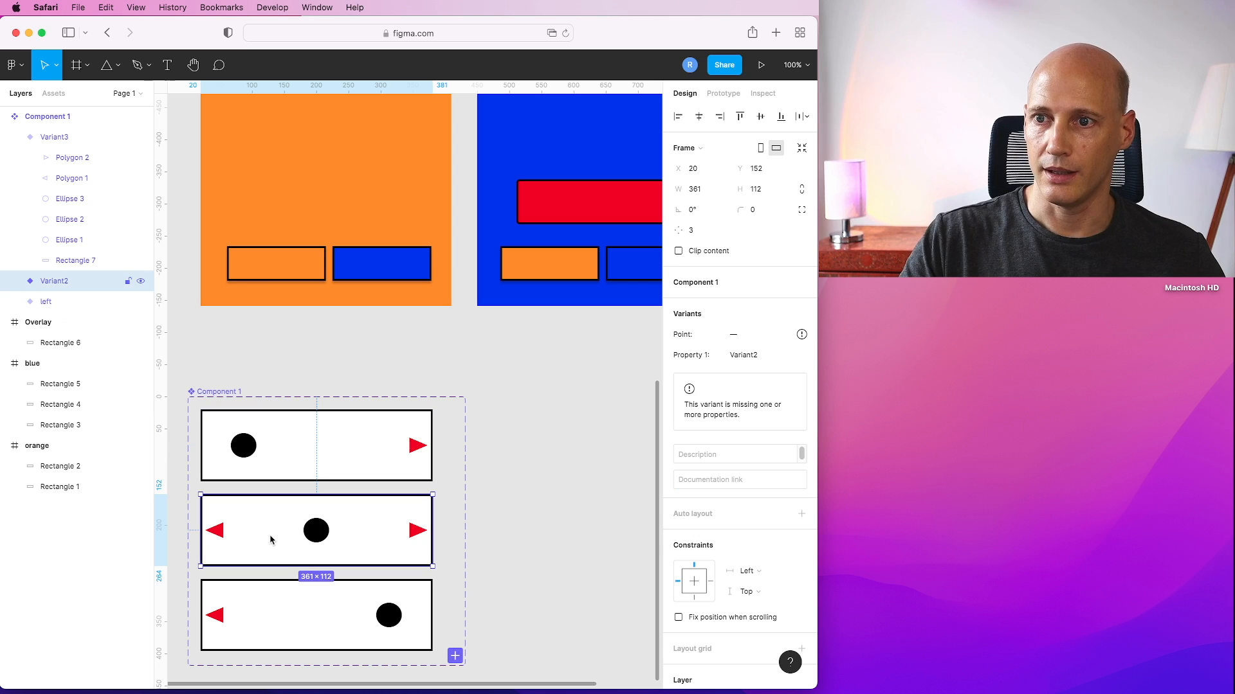
double_click(58, 283)
type("Point=ce")
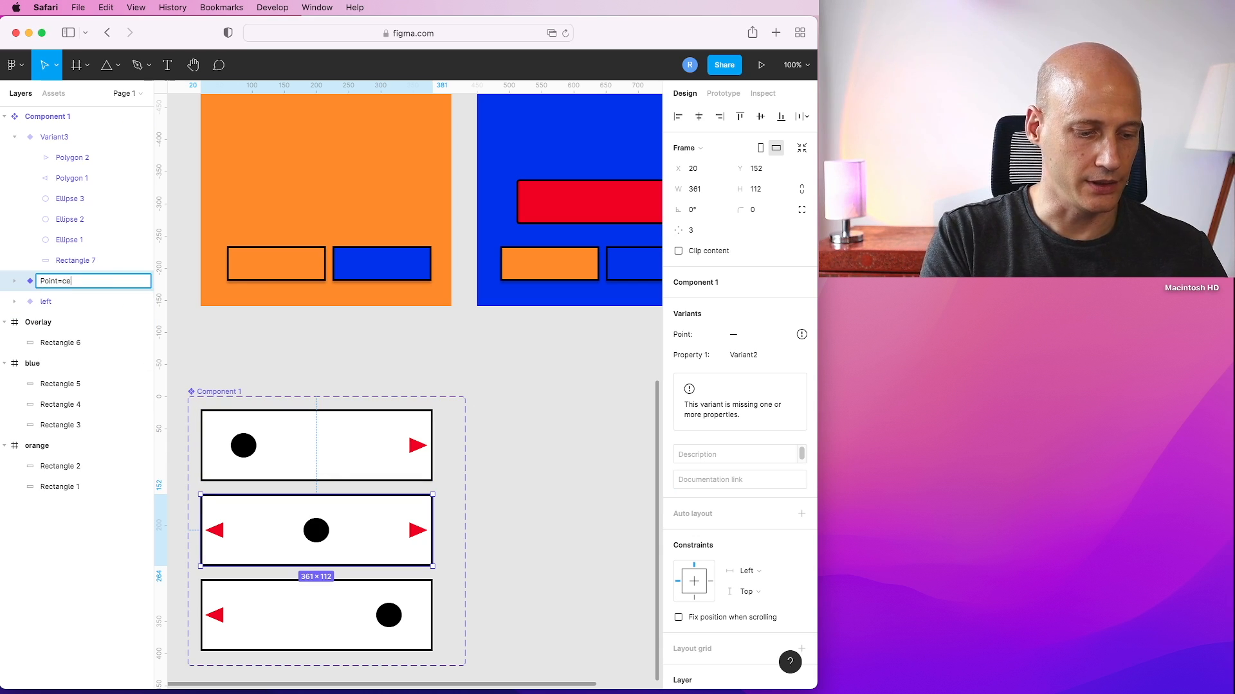
key("Return")
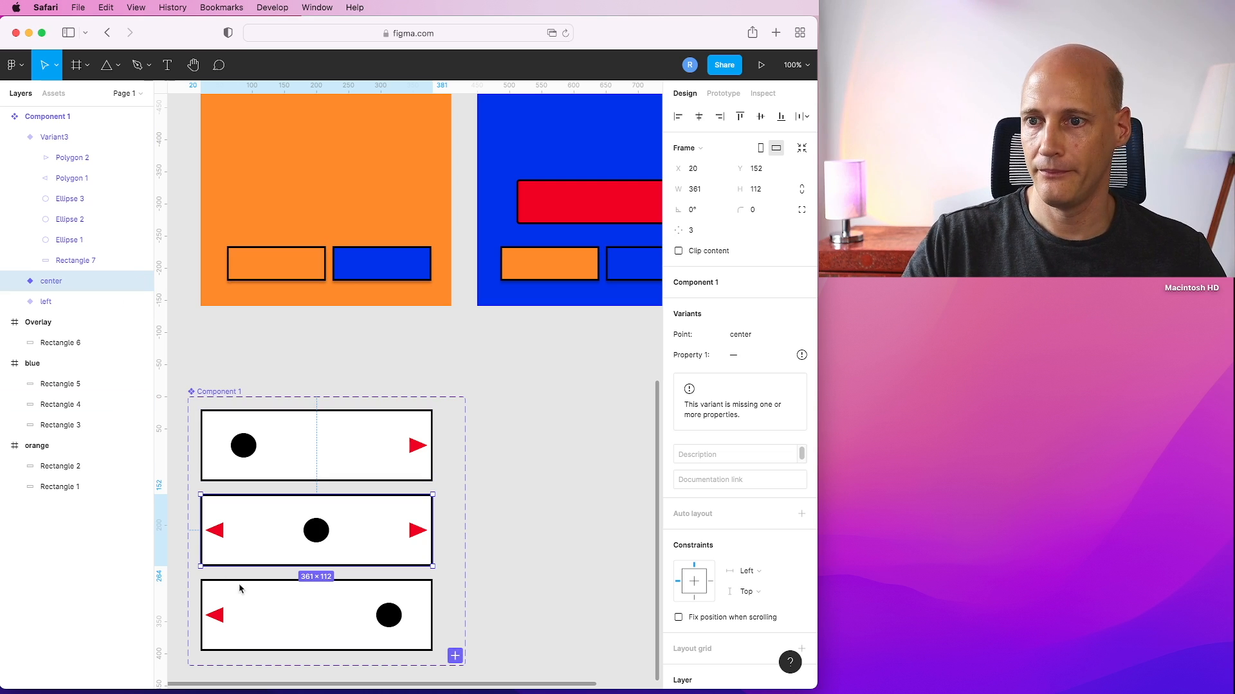
Rename the third variant as Point=right.
left_click(287, 603)
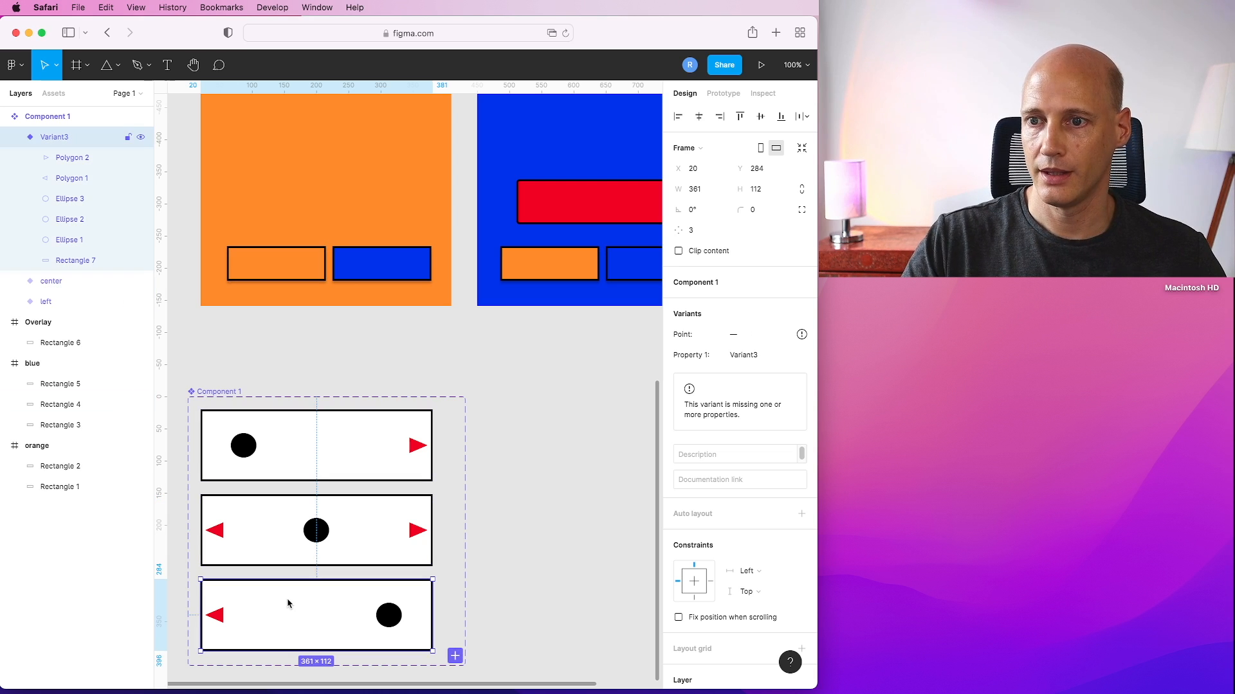
double_click(51, 137)
type("Point=r")
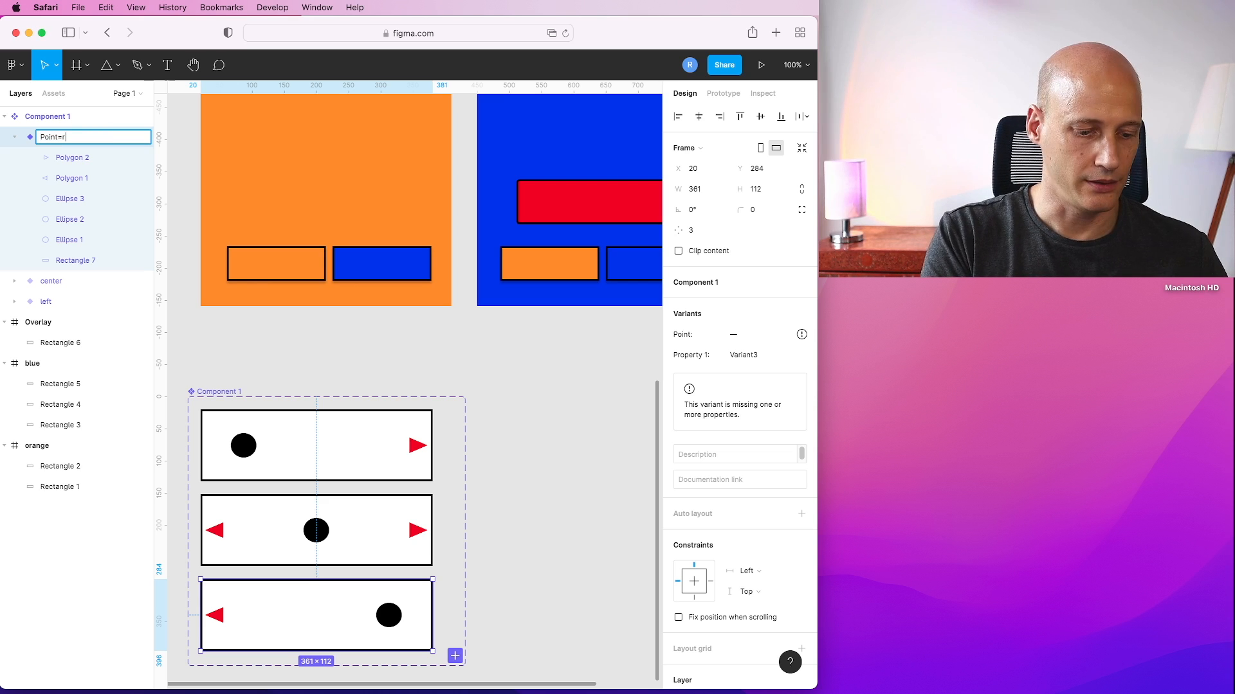
type("ight")
key("Return")
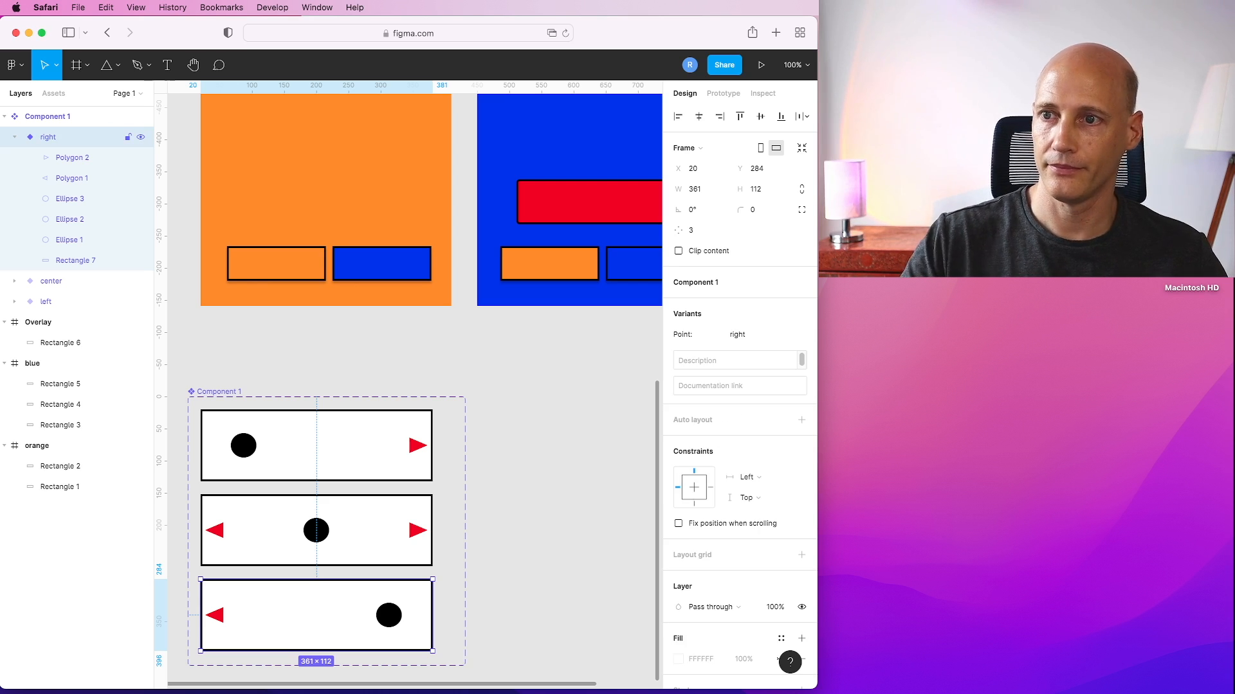
Rename the component set as Mover.
double_click(49, 118)
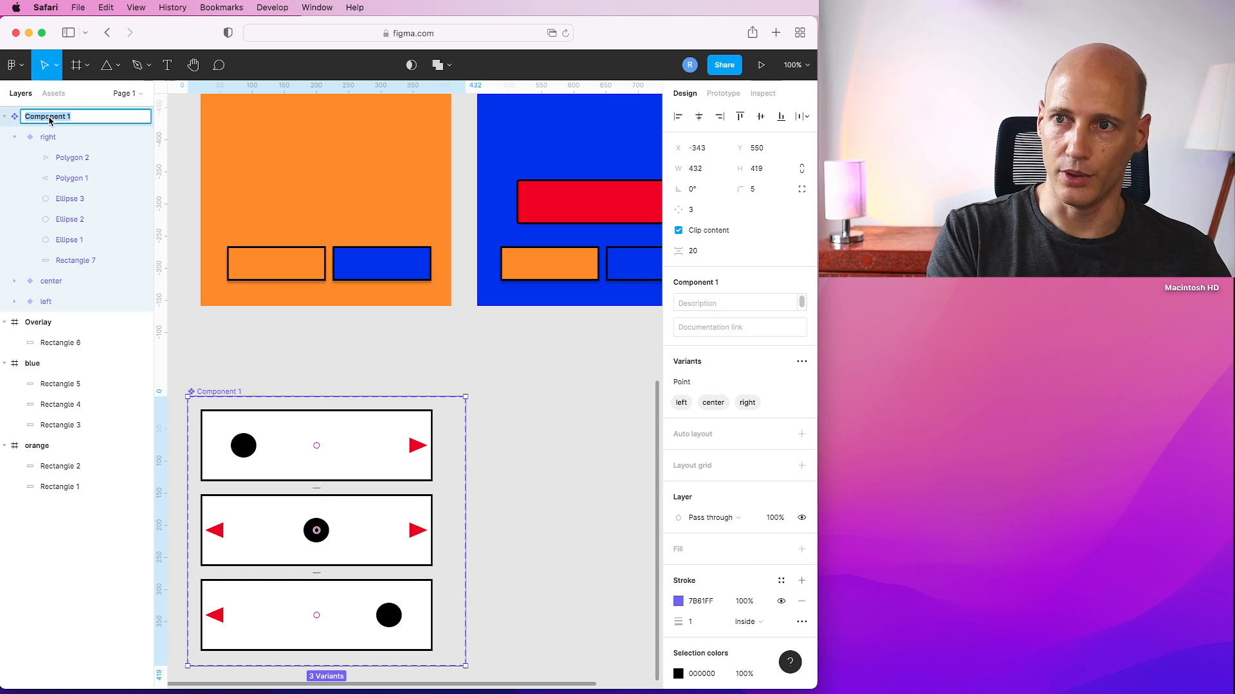
type("Mov")
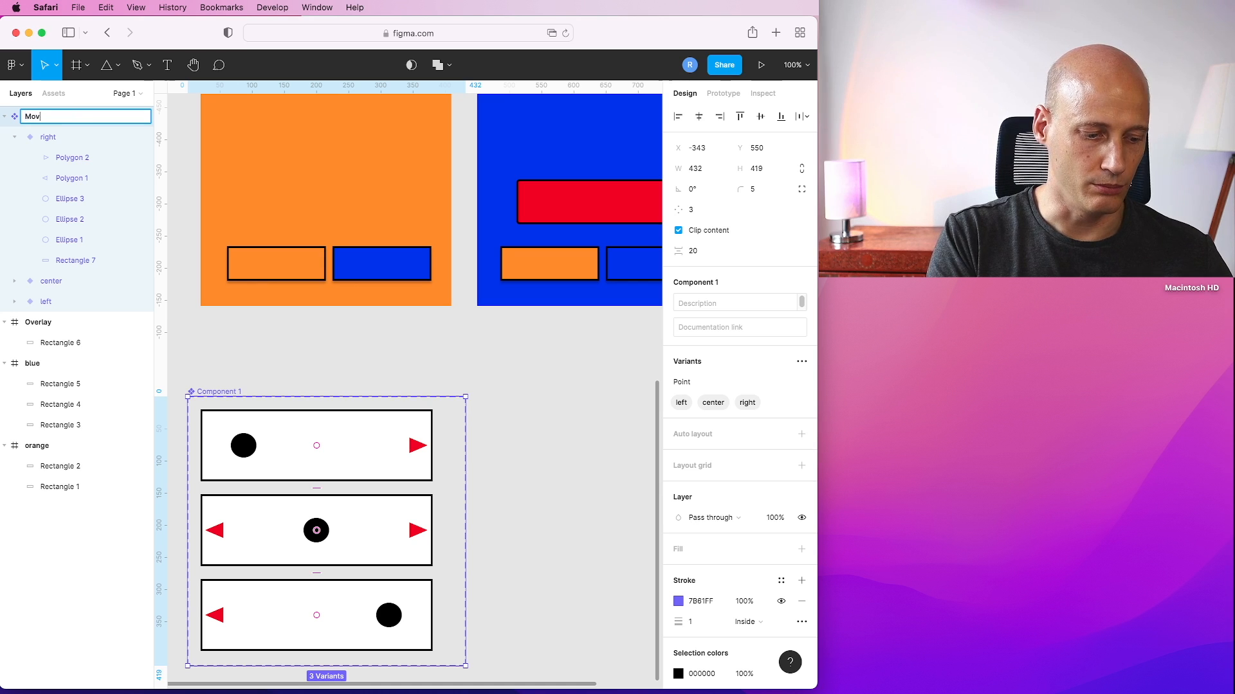
type("er")
key("Return")
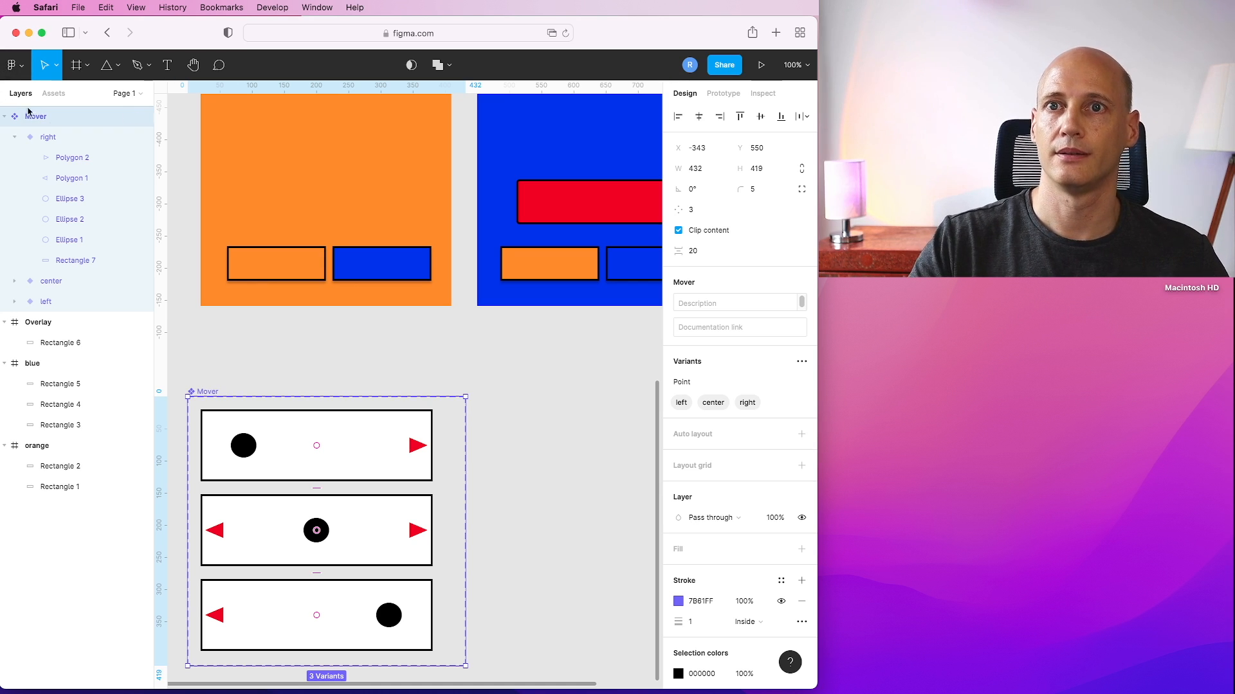
Place an instance of the Mover component inside the orange frame.
left_click(5, 116)
left_click(410, 332)
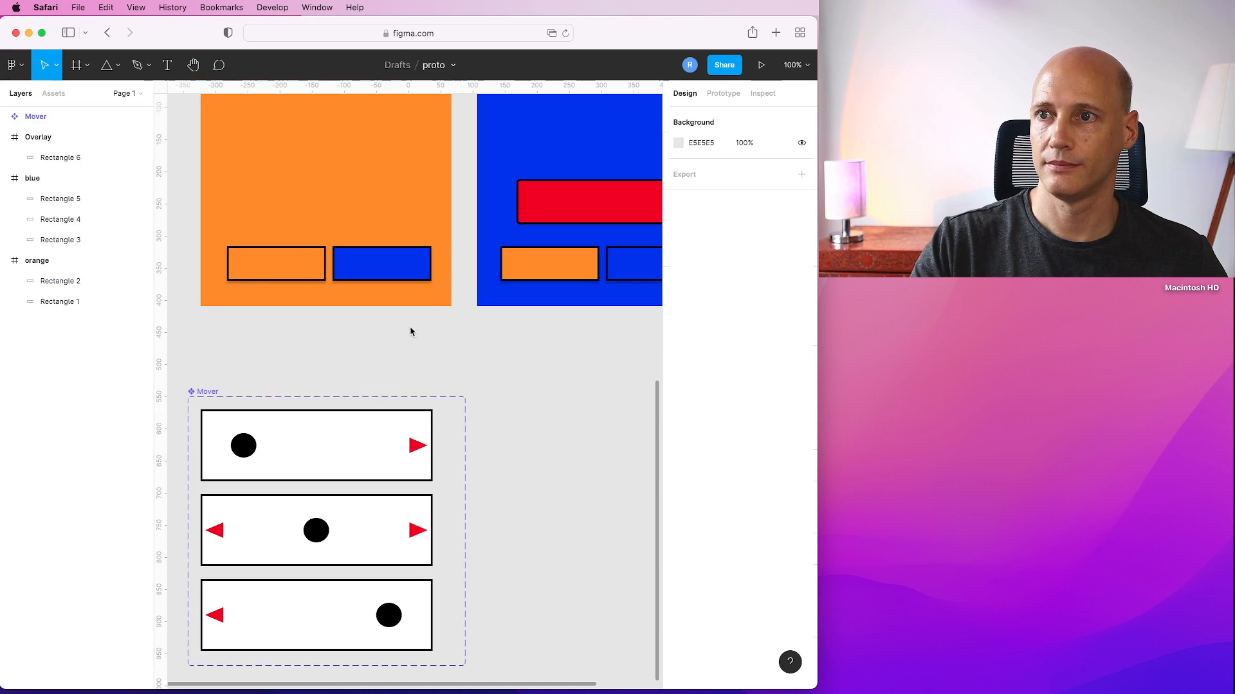
key("minus")
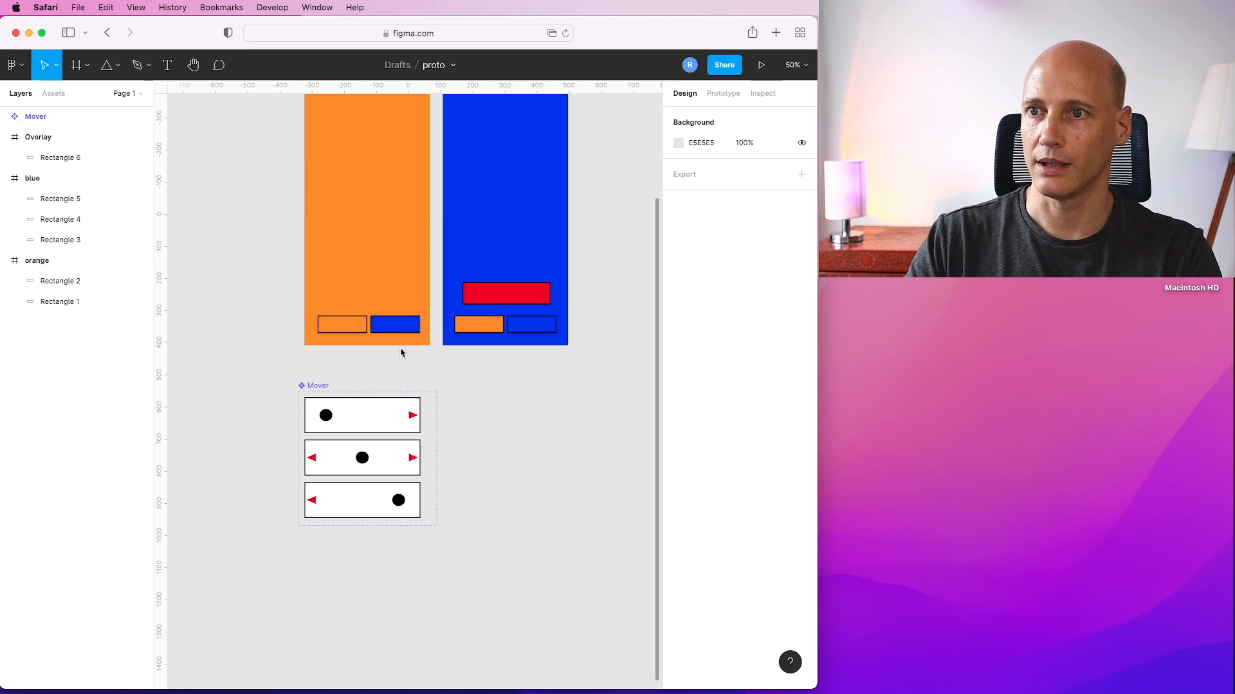
scroll(273, 186, "up", 5)
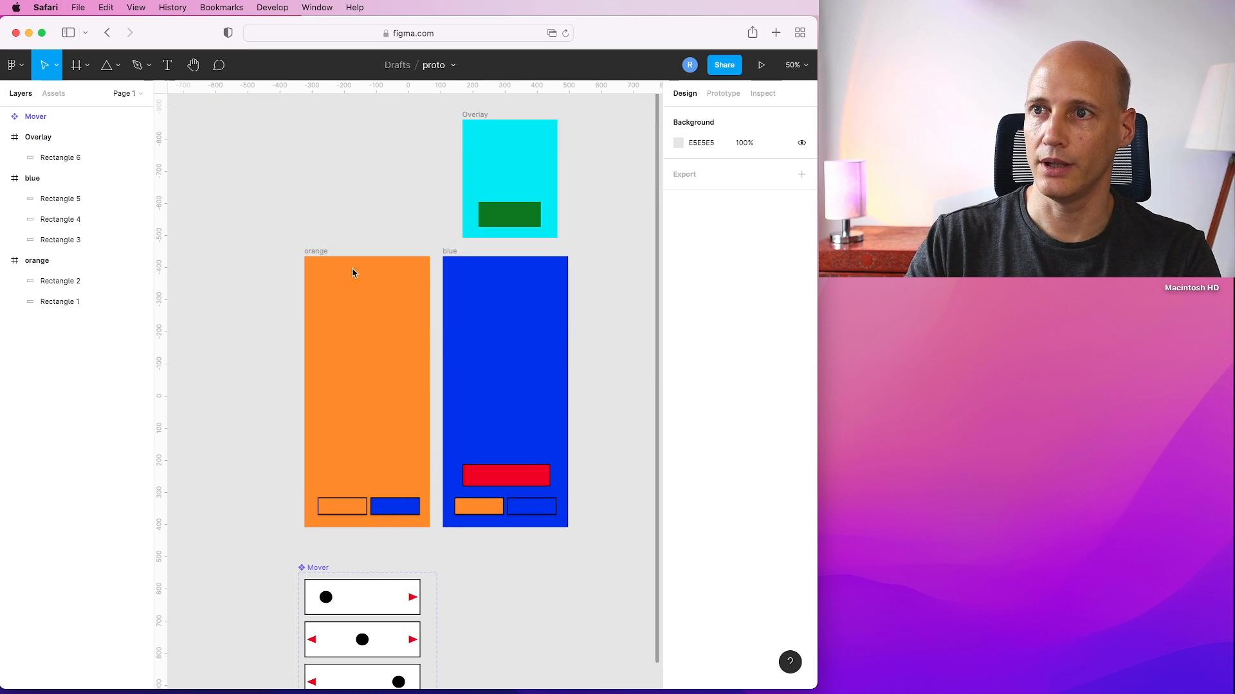
left_click(315, 259)
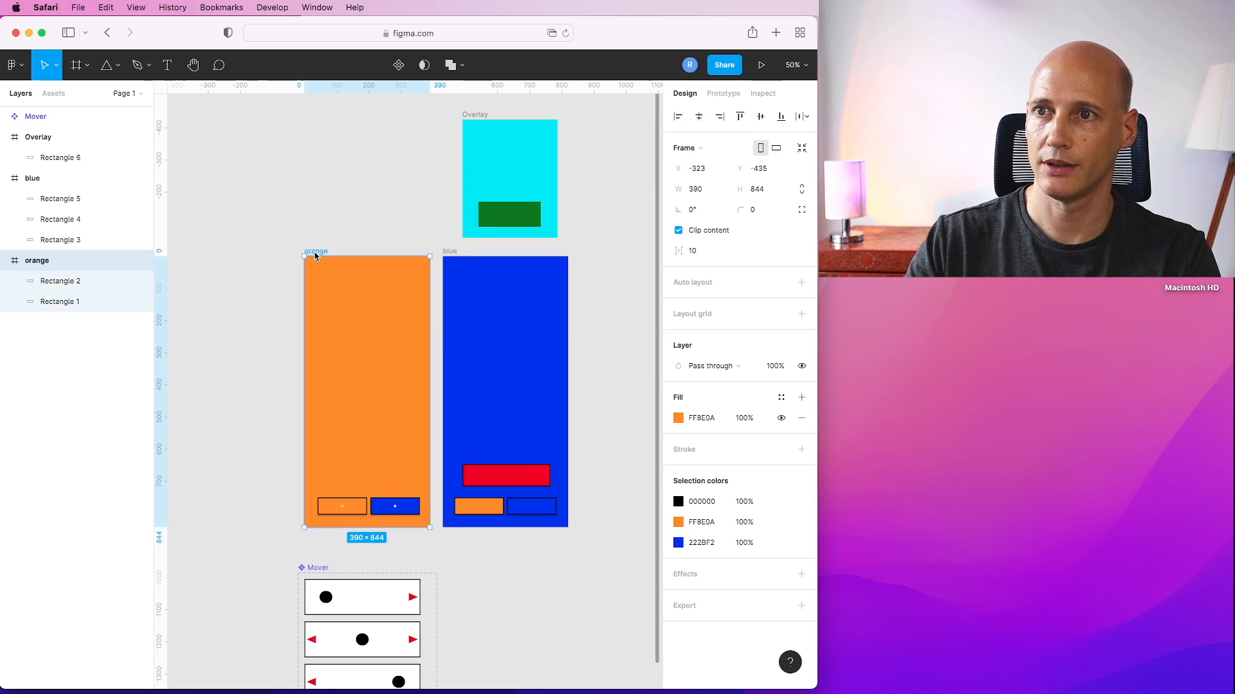
left_click(54, 93)
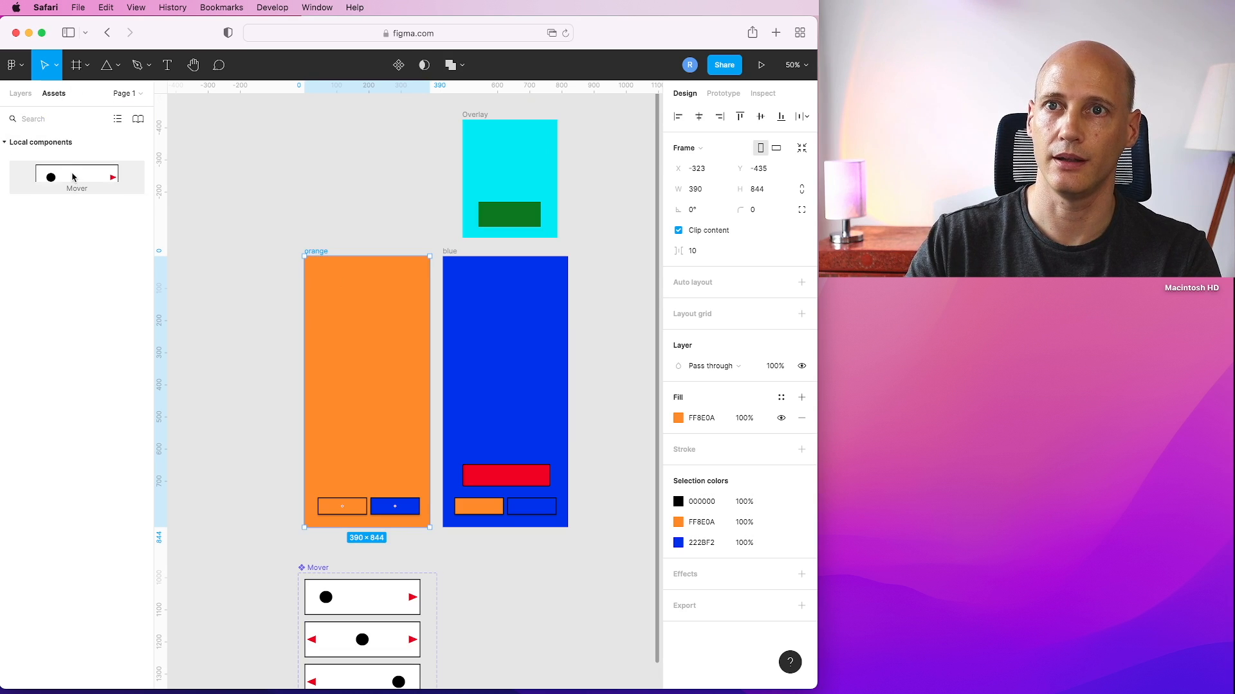
left_click_drag(72, 175, 364, 354)
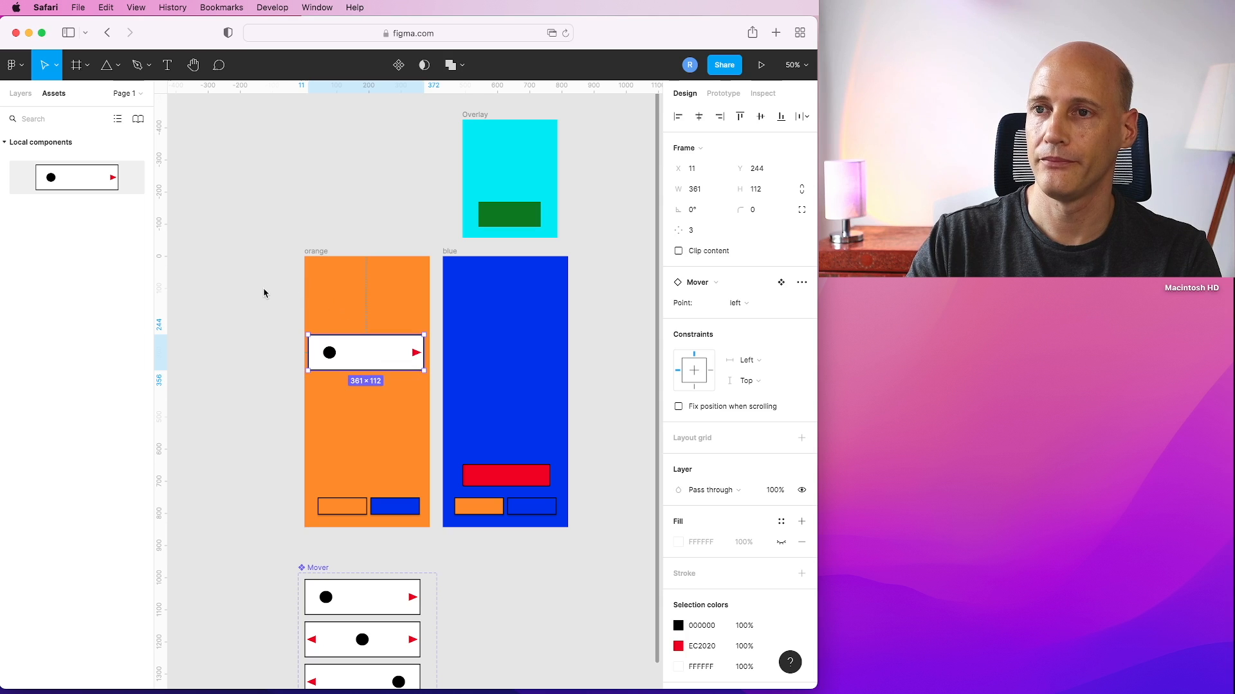
In the right variant, give the left arrow a tap interaction that changes to the center variant.
left_click(240, 286)
left_click(382, 359)
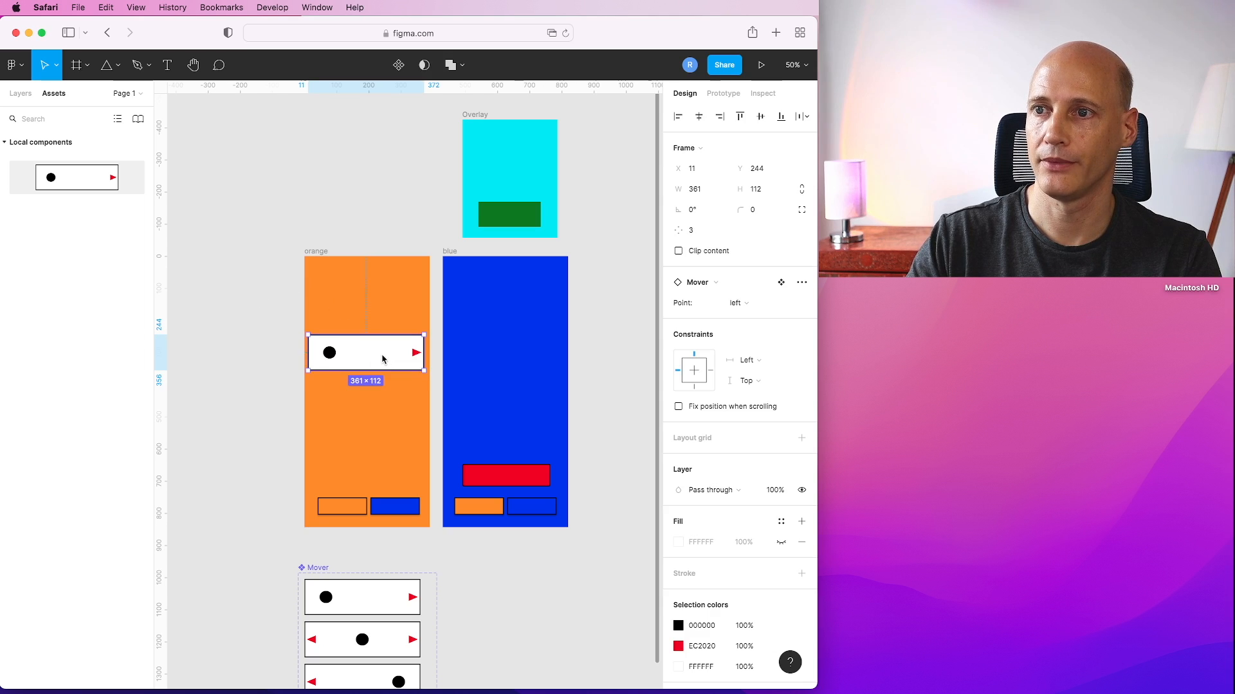
left_click(277, 414)
scroll(279, 418, "down", 5)
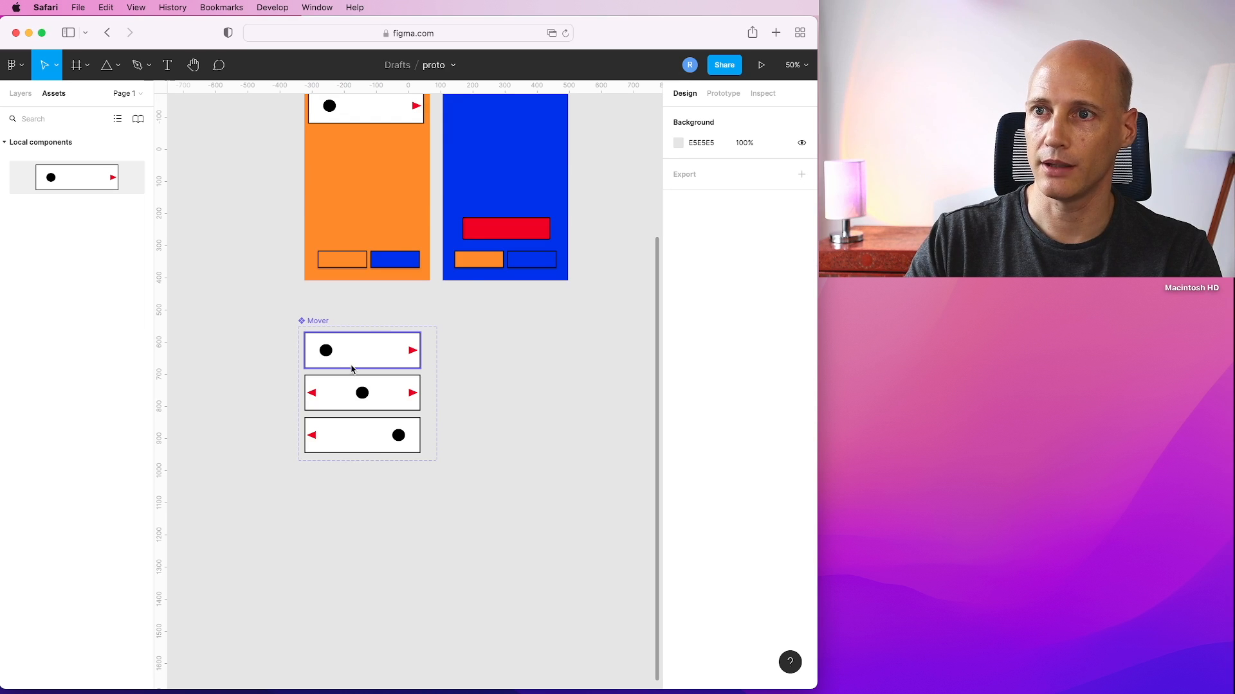
key("shift+0")
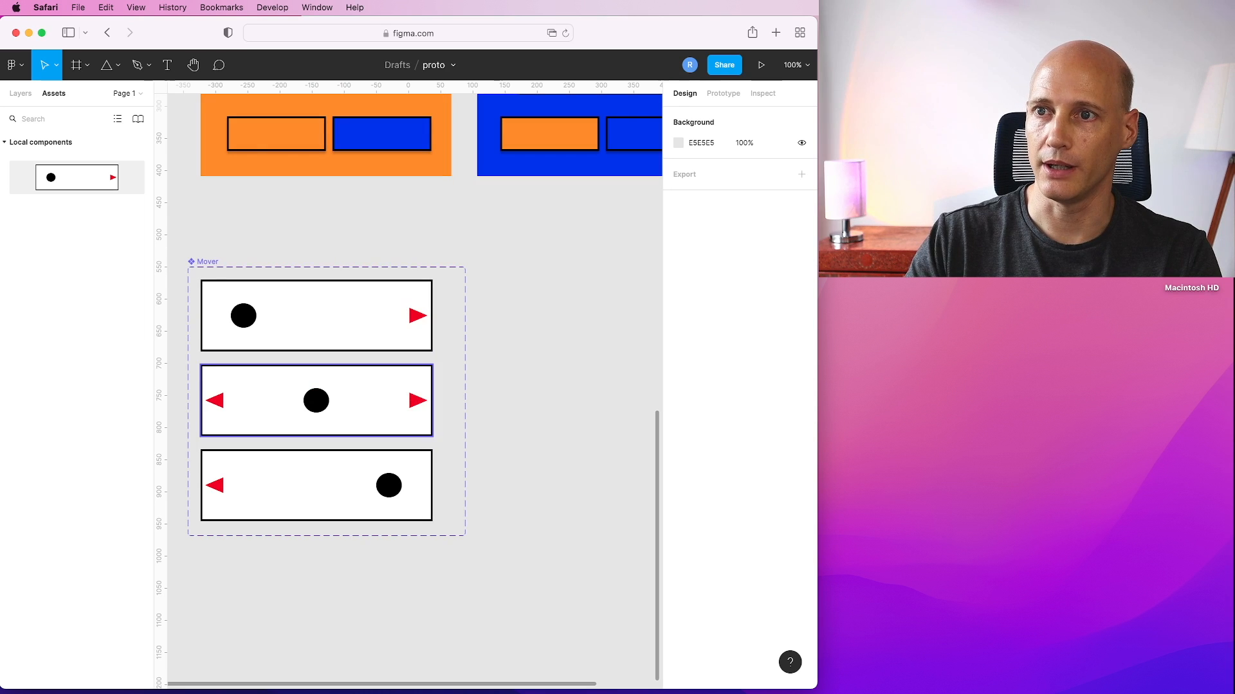
left_click(418, 318)
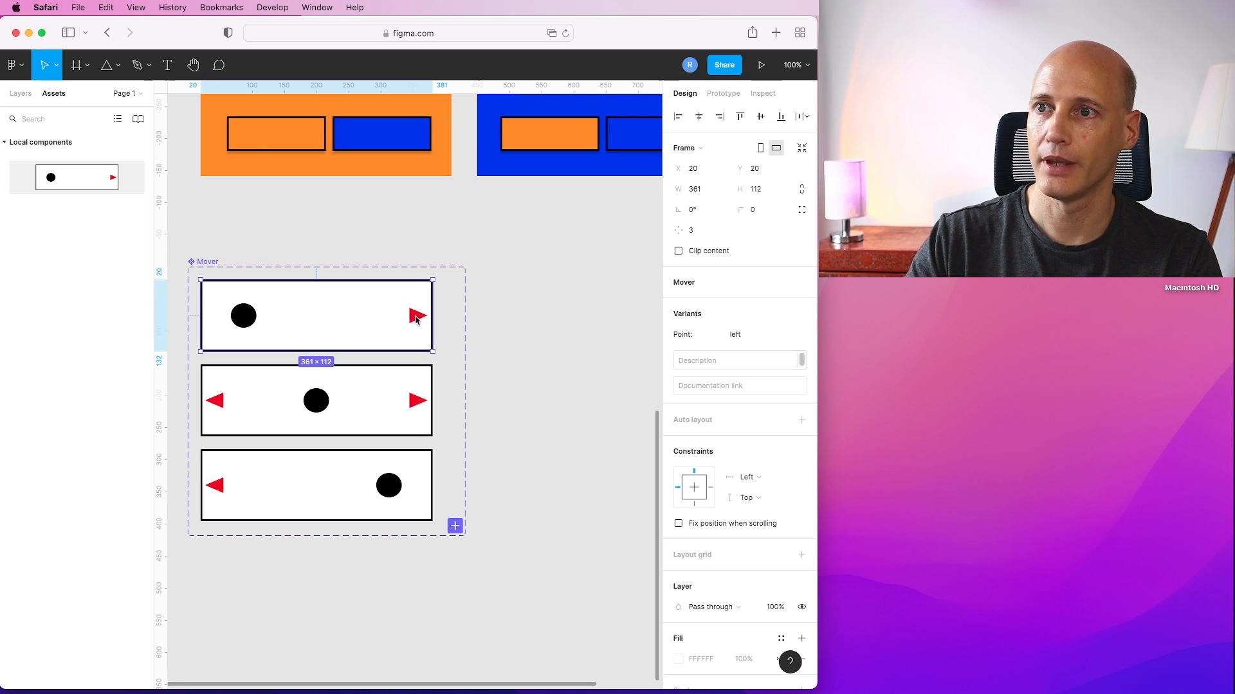
left_click(20, 93)
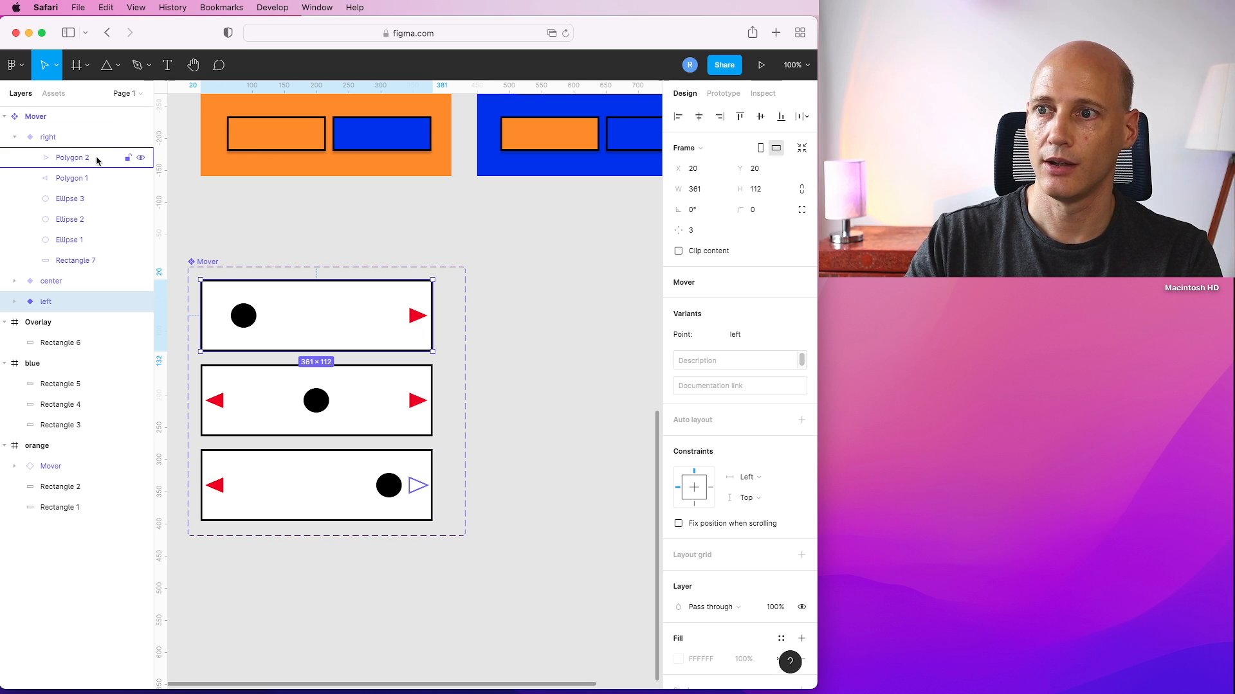
left_click(88, 178)
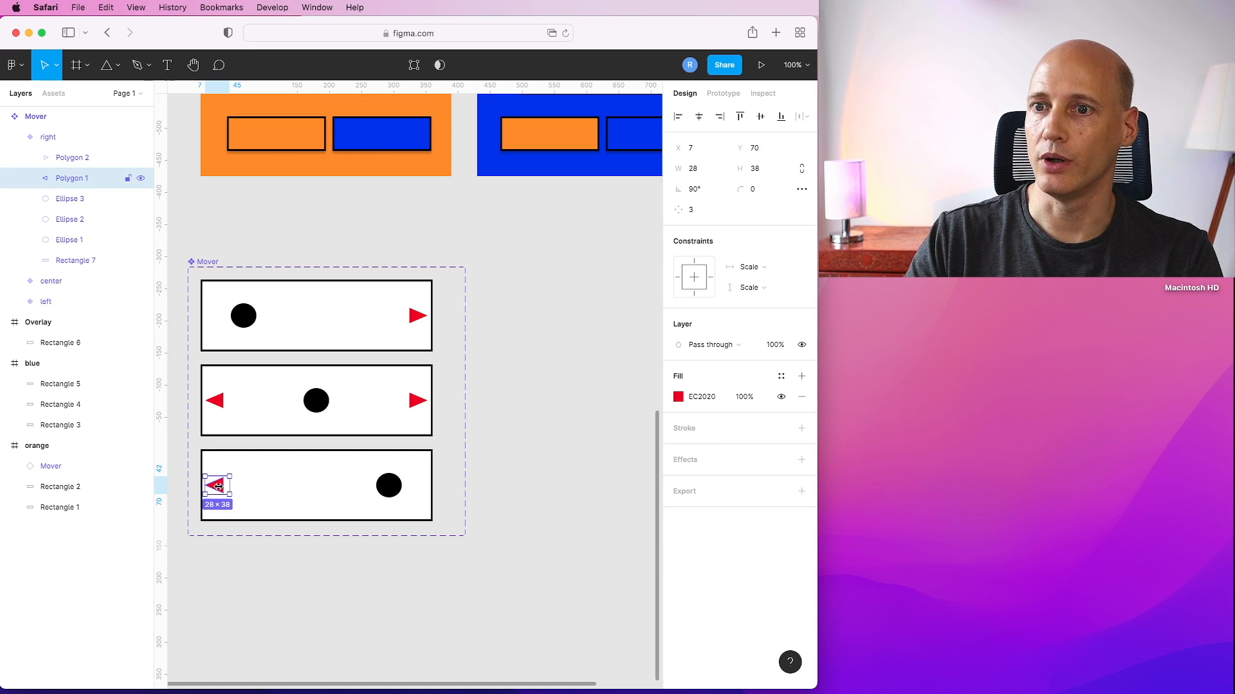
left_click(724, 94)
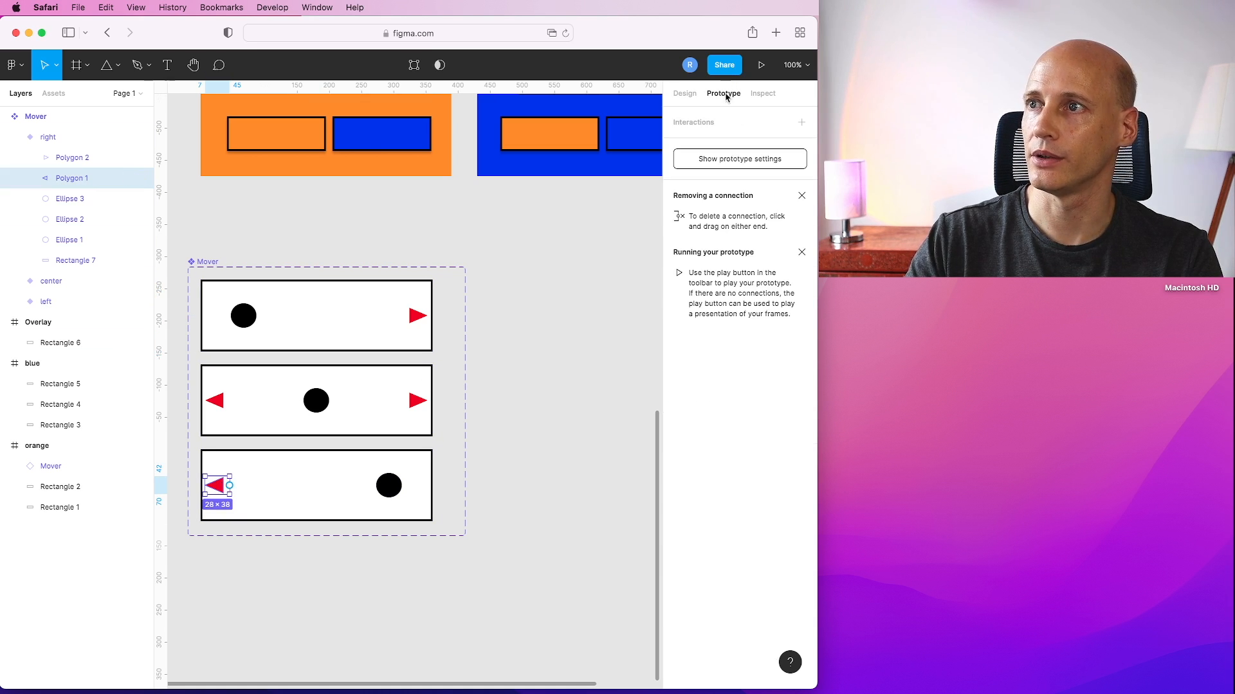
left_click(802, 122)
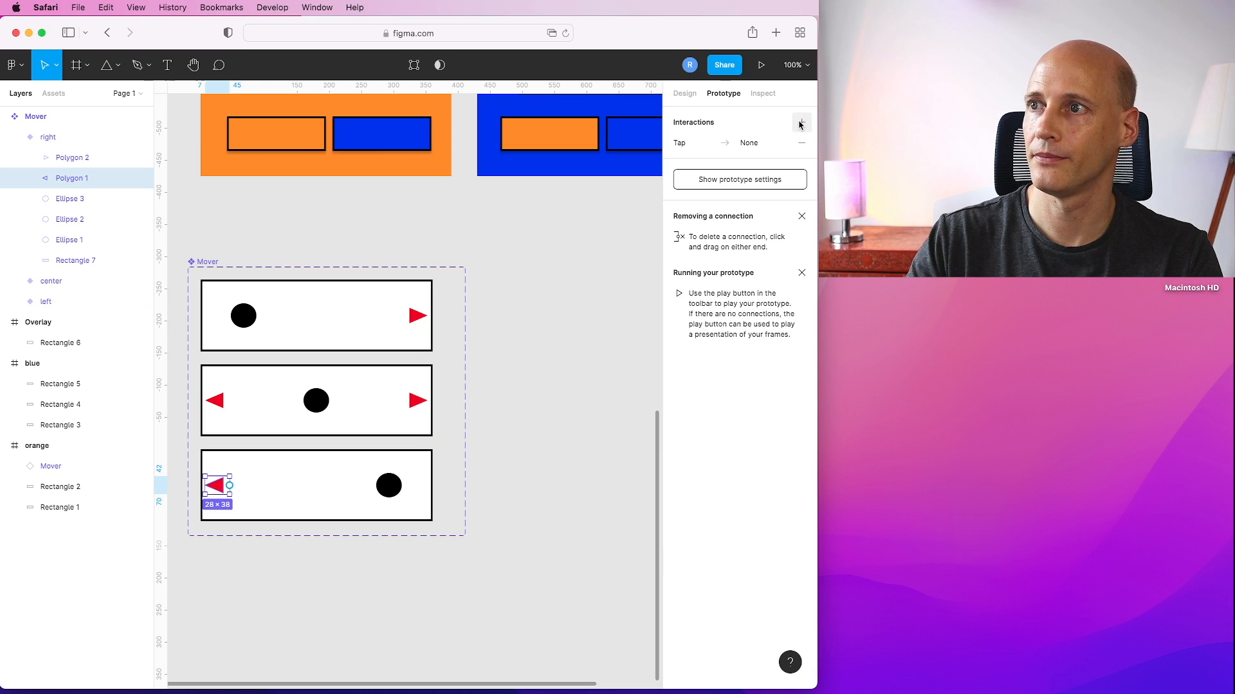
left_click(750, 144)
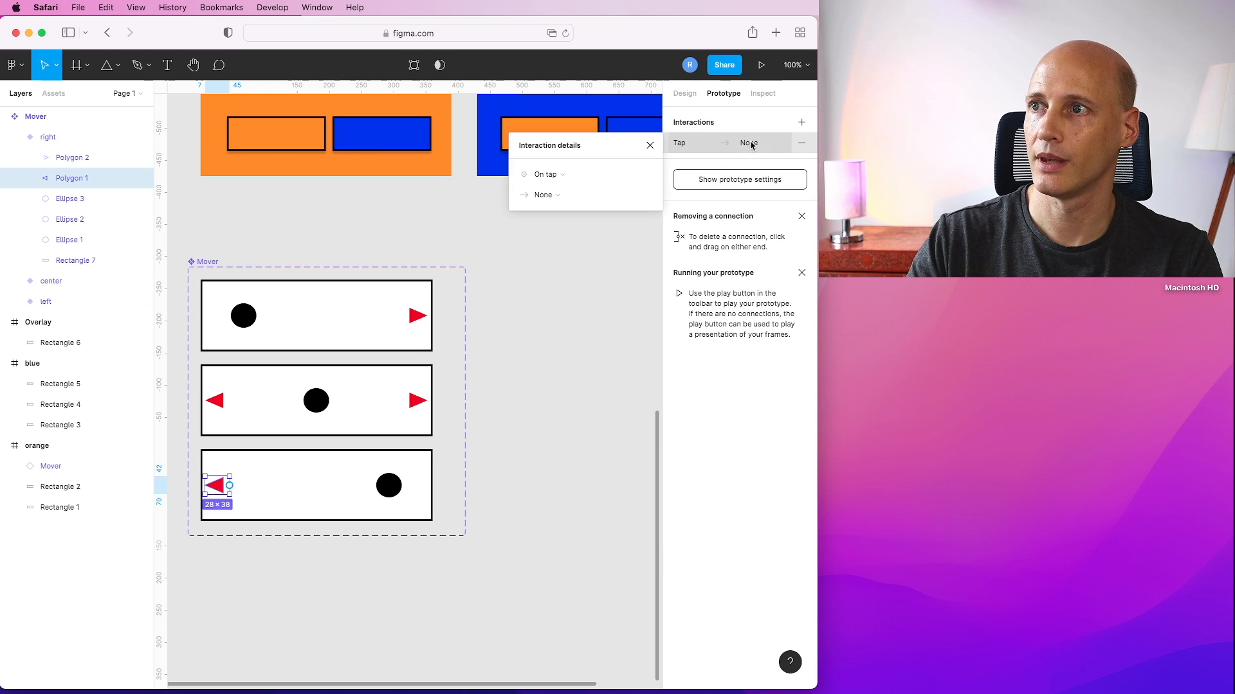
left_click(543, 195)
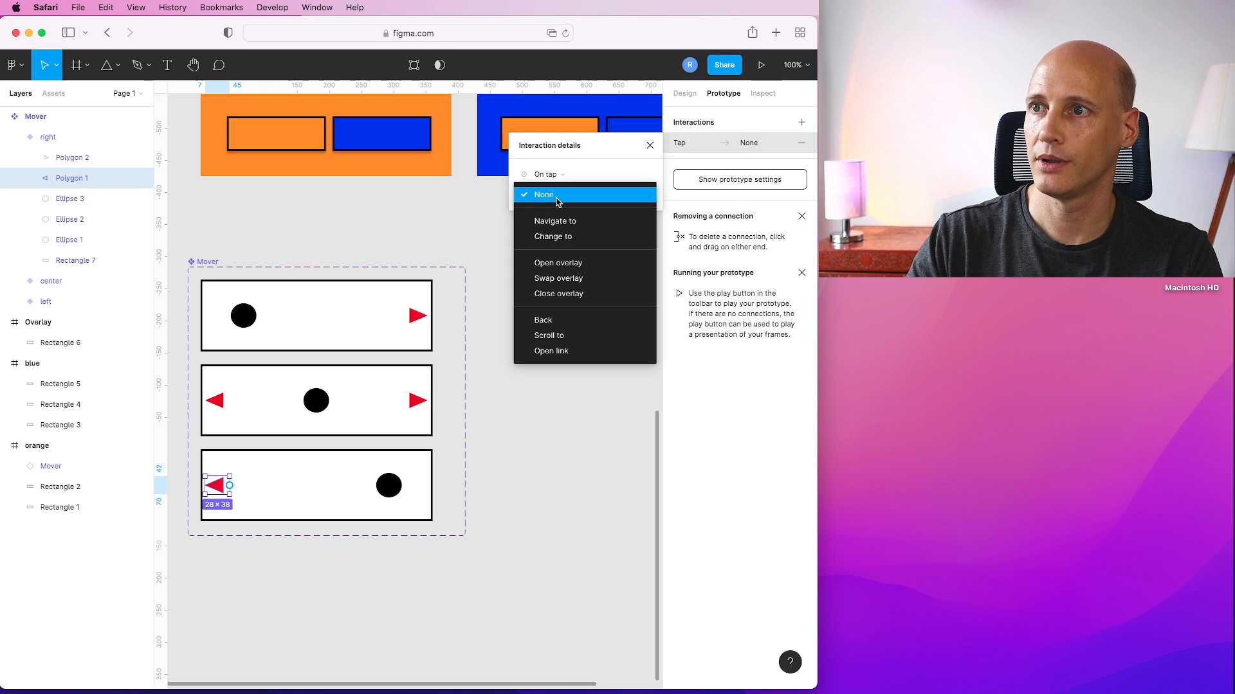
left_click(559, 237)
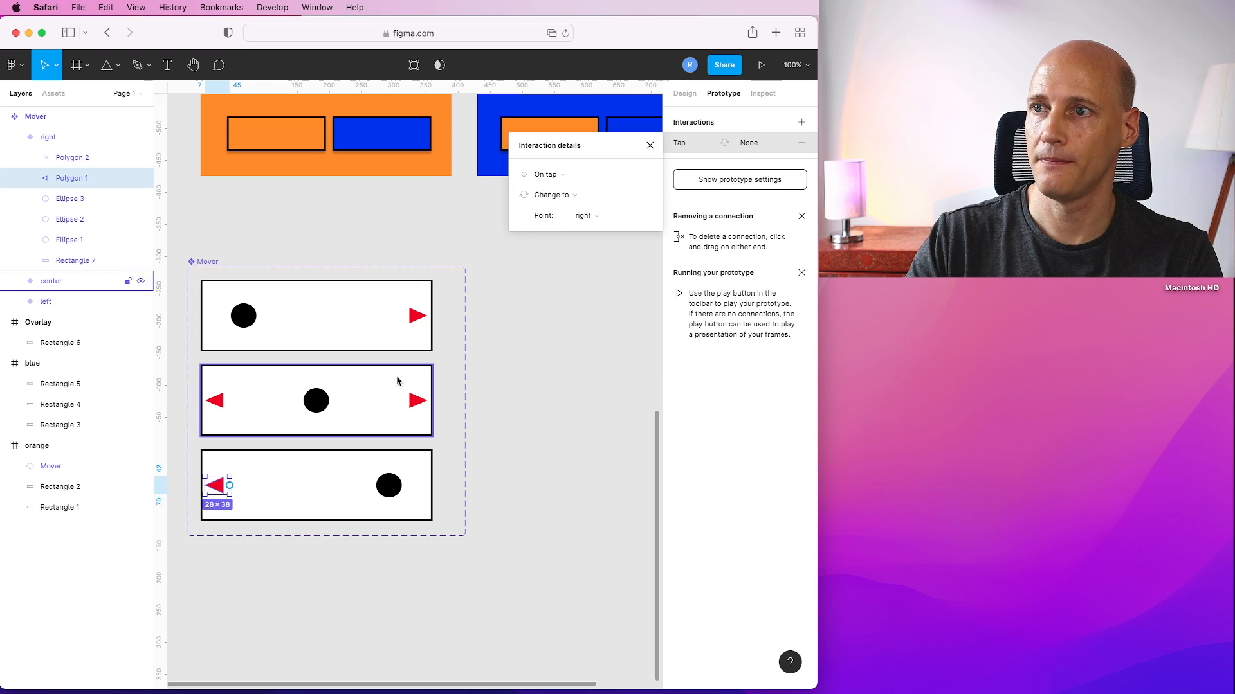
left_click(600, 216)
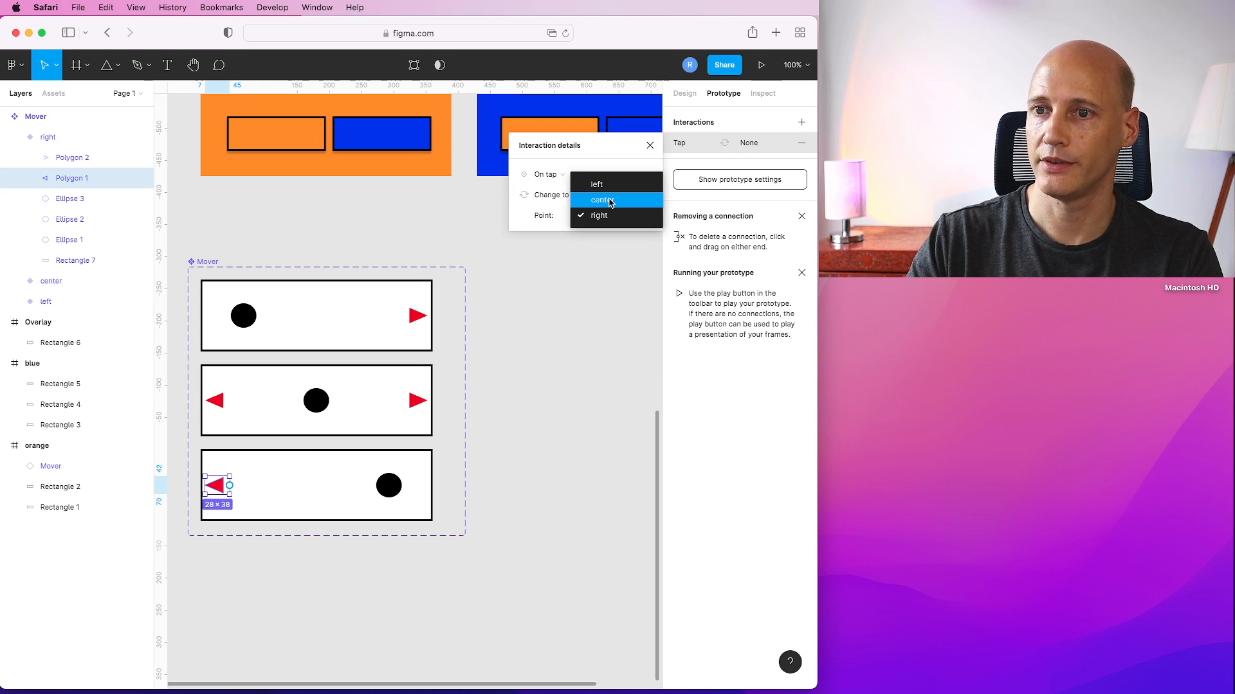
left_click(611, 201)
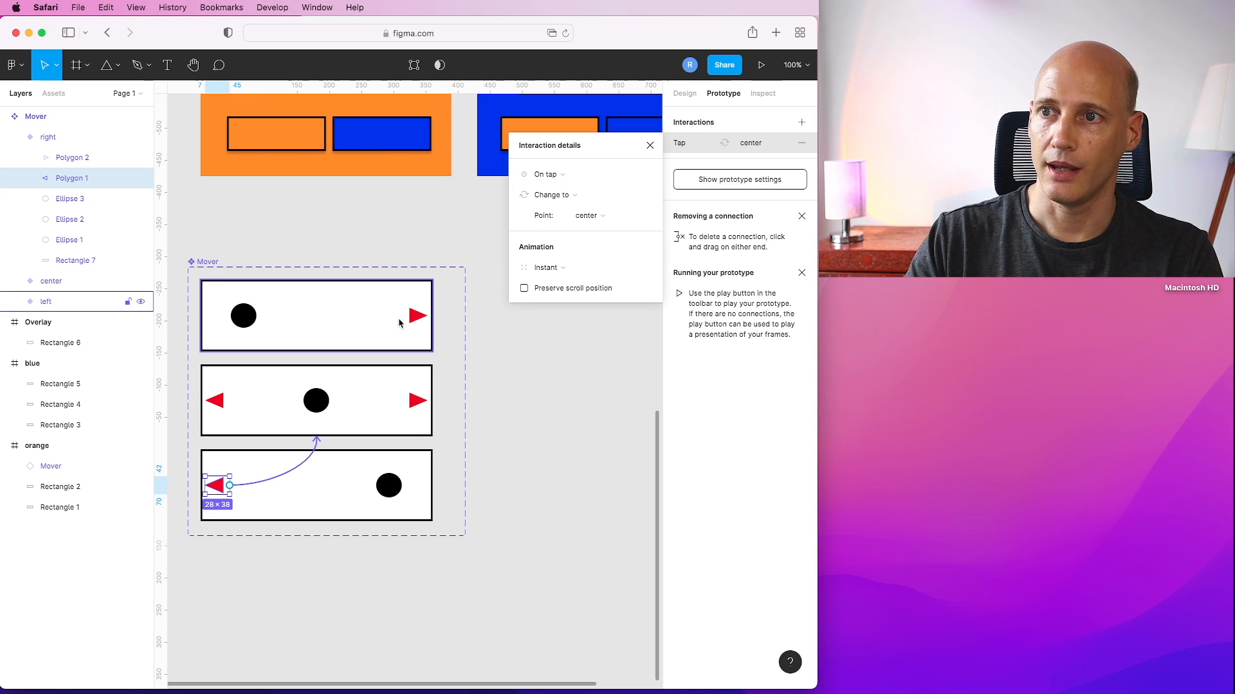
In the left variant, give the right arrow a tap interaction that changes to the center variant.
left_click(398, 323)
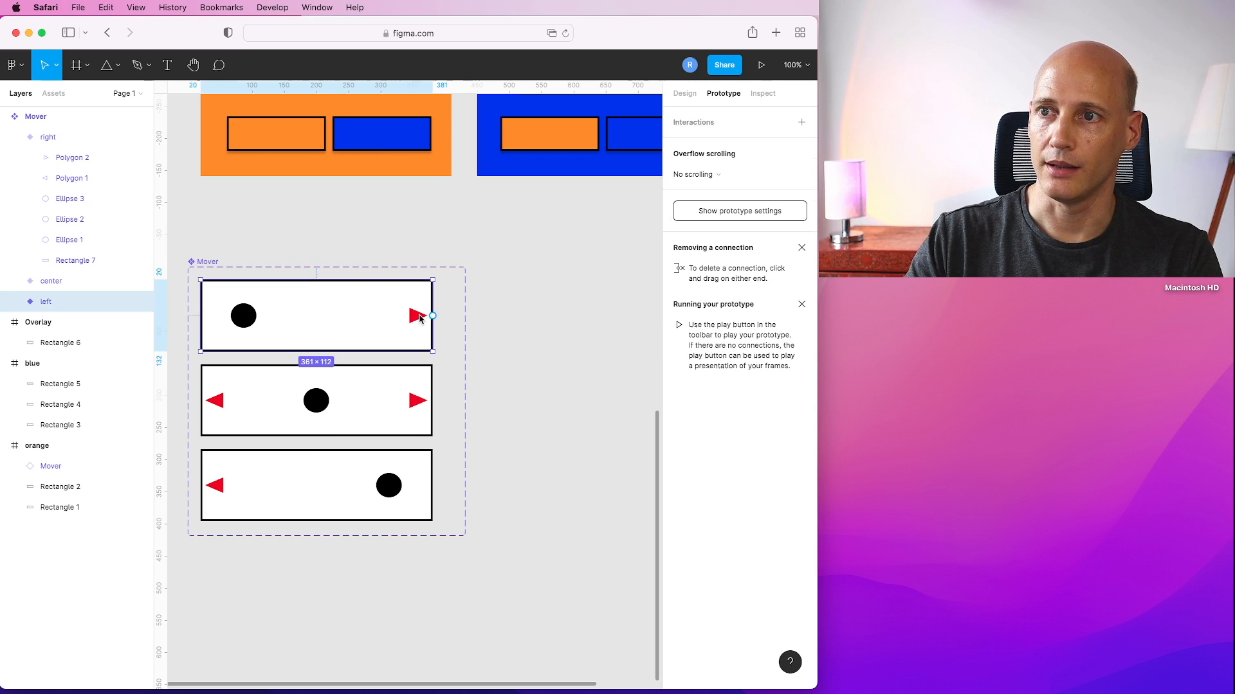
left_click(16, 302)
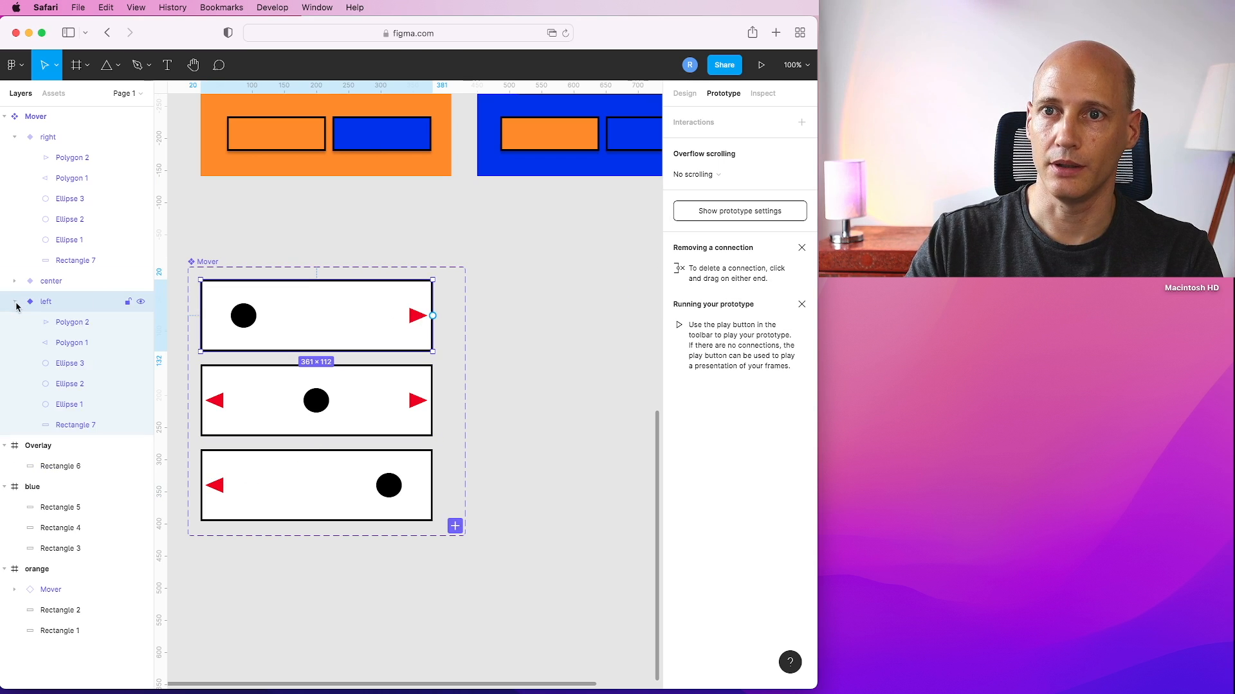
left_click(57, 329)
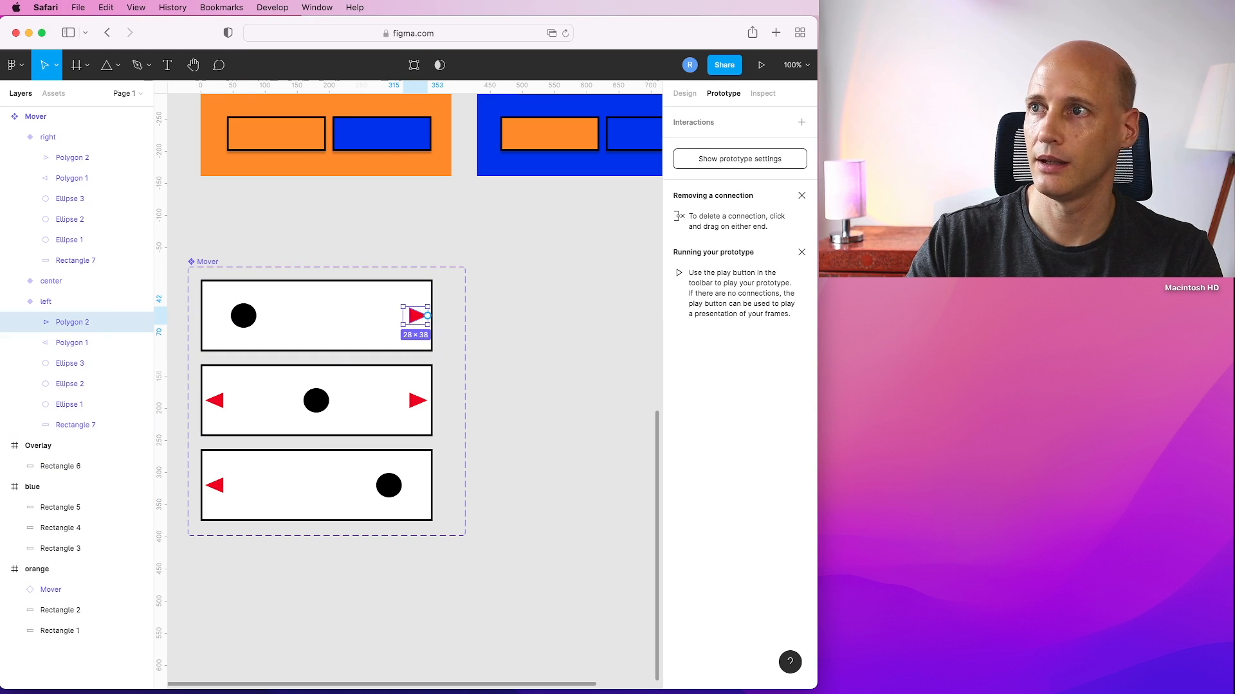
left_click(802, 122)
left_click(746, 142)
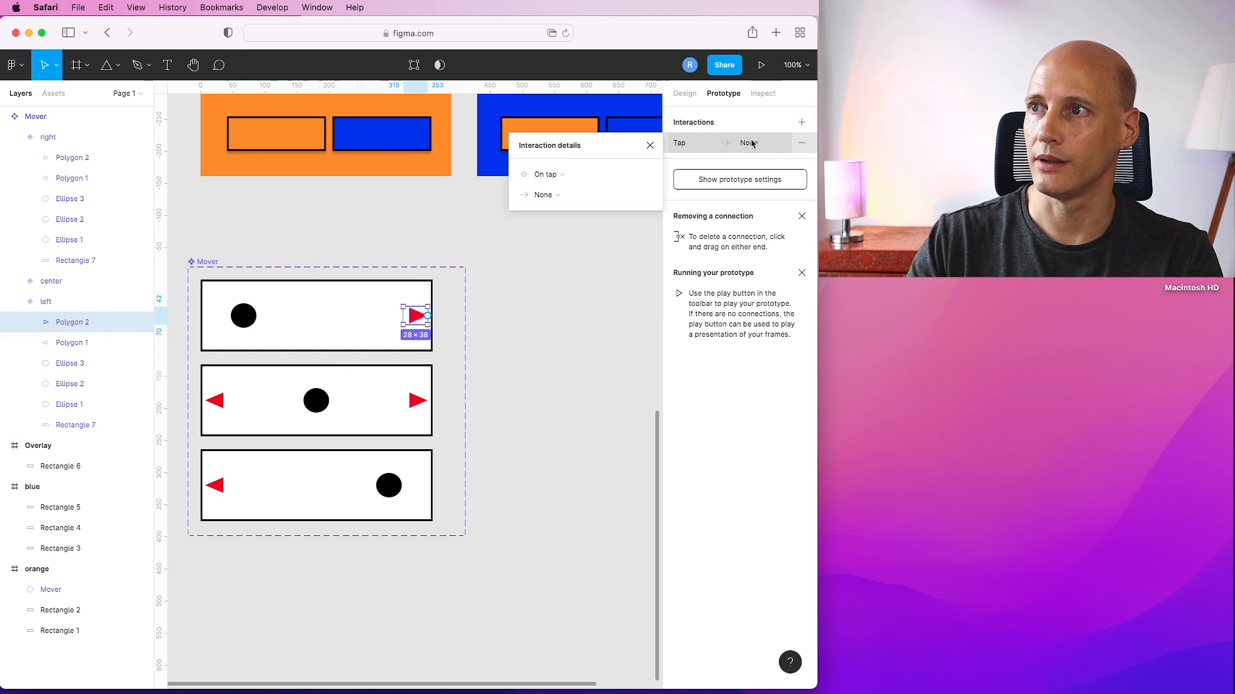
left_click(544, 195)
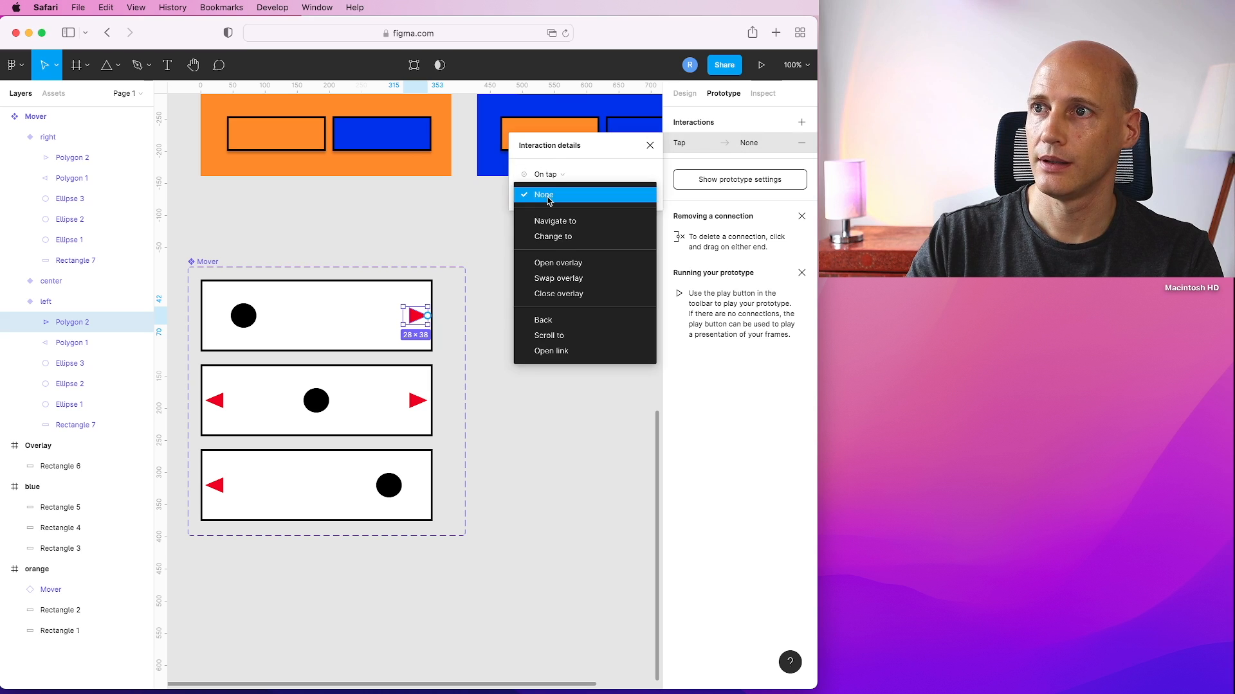
left_click(550, 239)
left_click(577, 217)
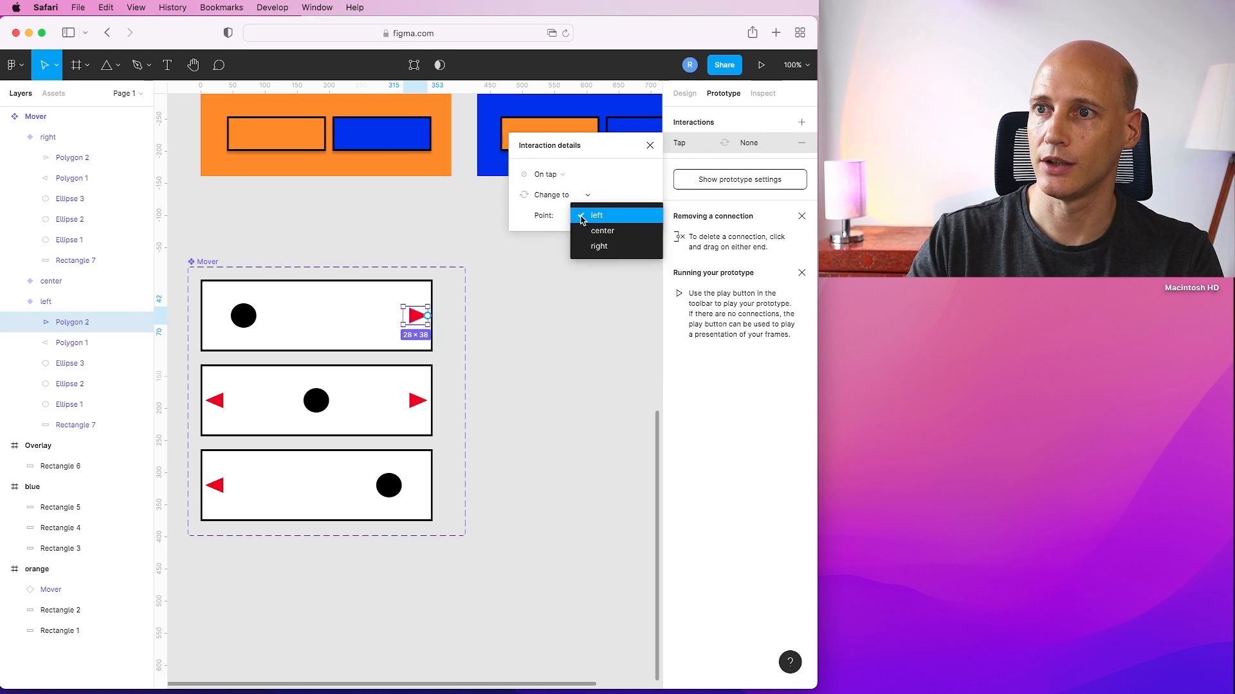
left_click(594, 233)
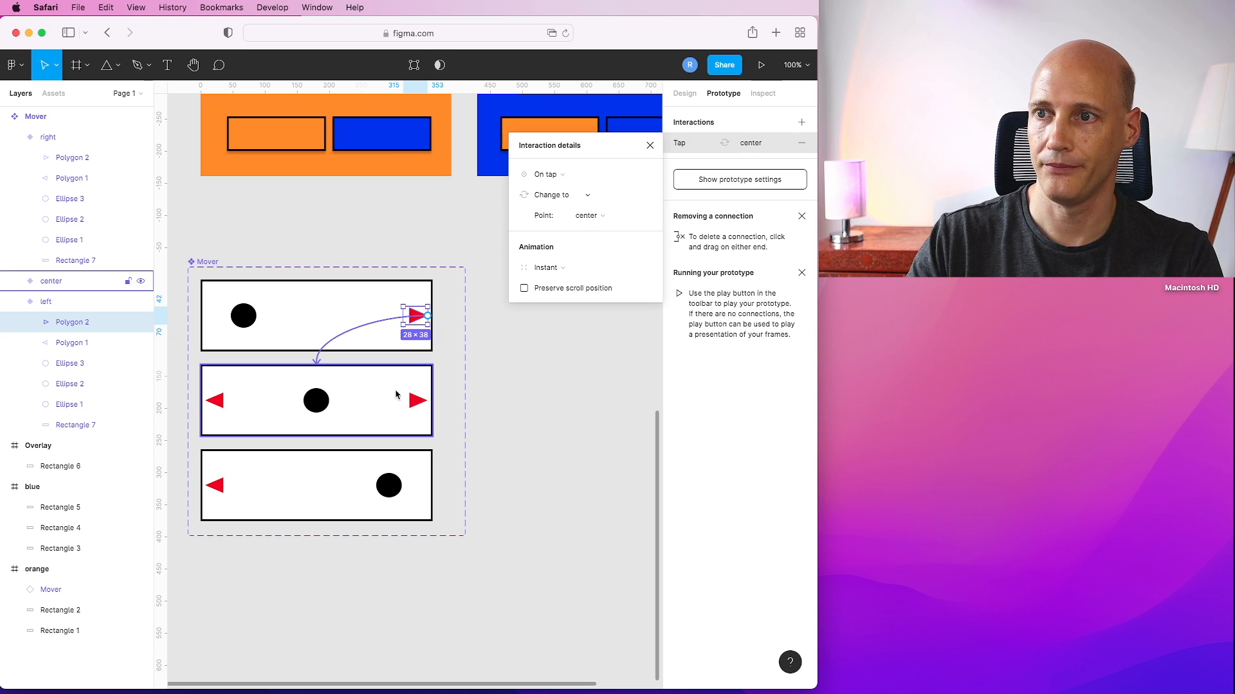
In the center variant, link the right arrow to the left variant on tap and to the right variant on drag.
left_click(414, 405)
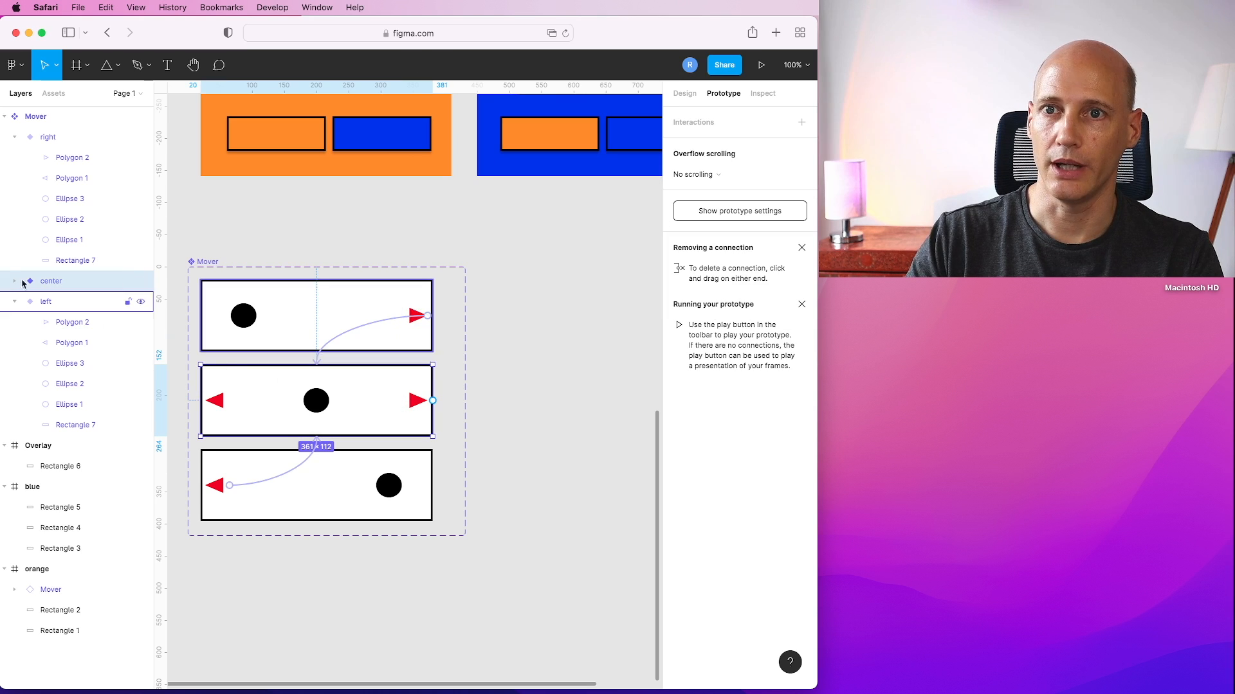
left_click(14, 301)
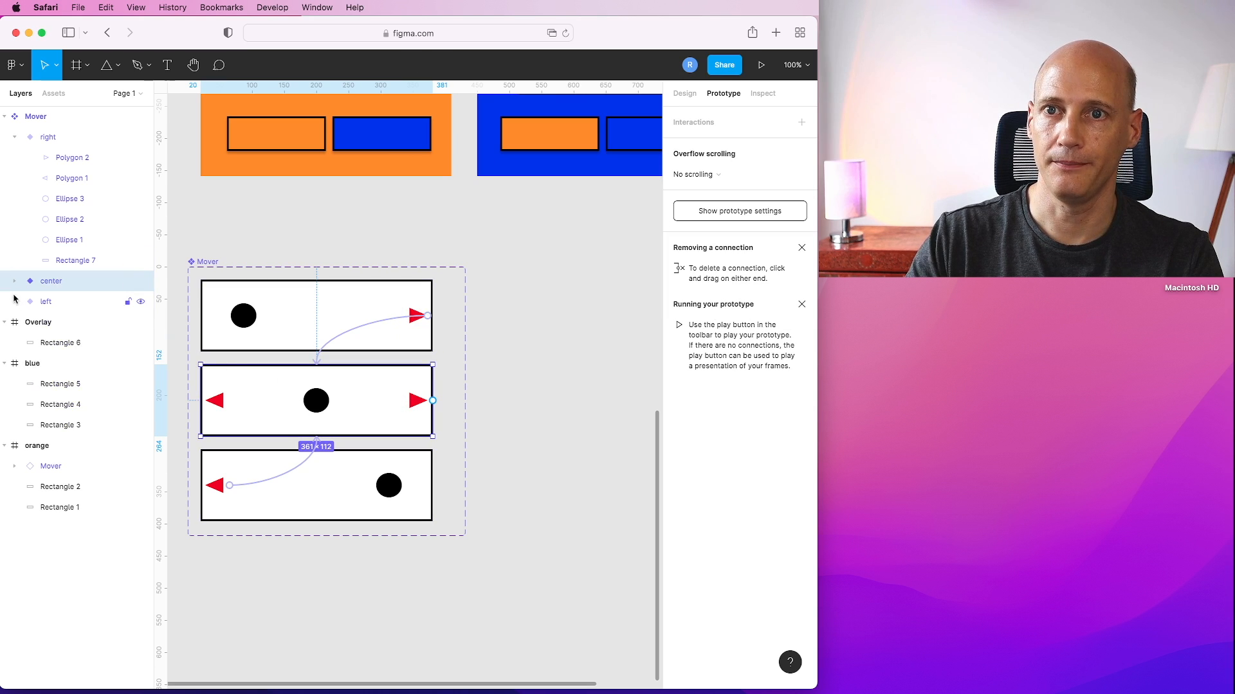
left_click(15, 137)
left_click(14, 158)
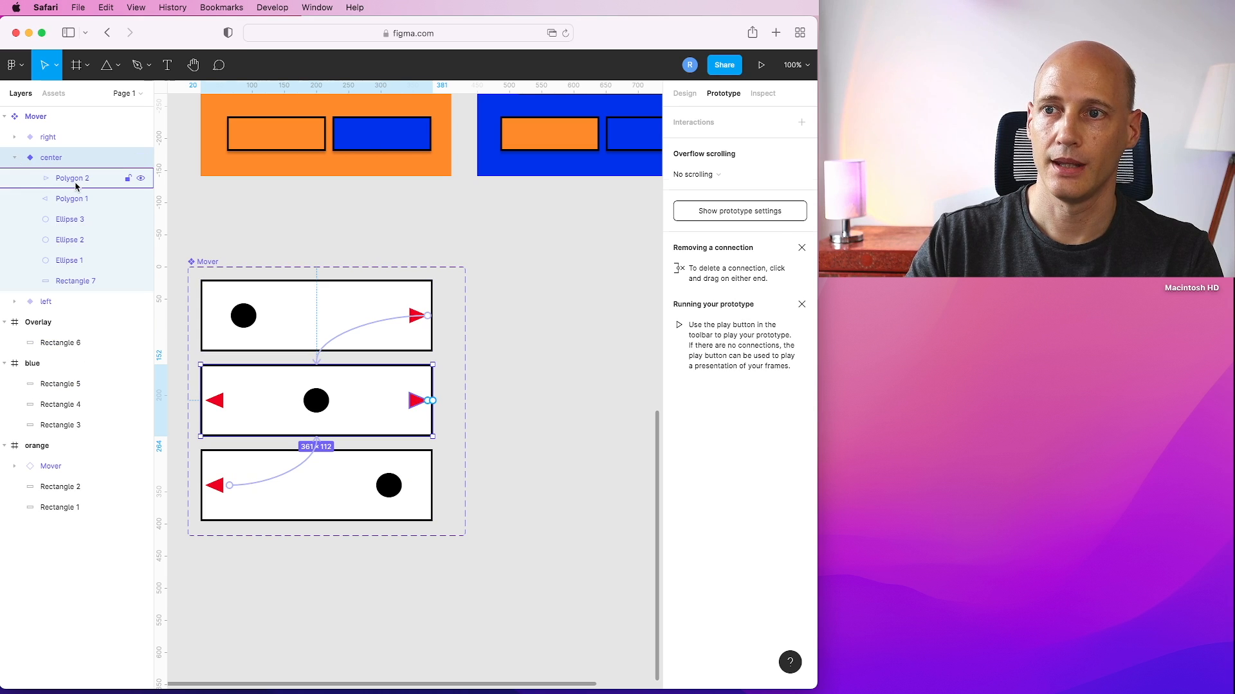
left_click(76, 183)
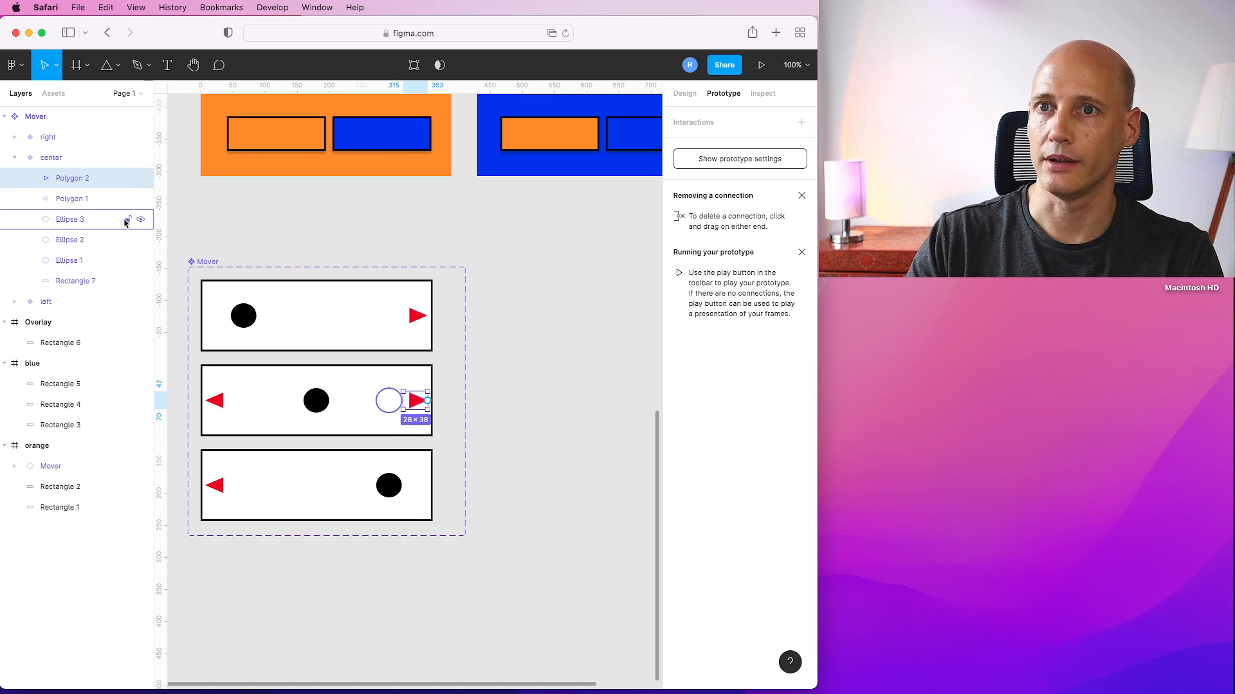
left_click_drag(427, 400, 374, 342)
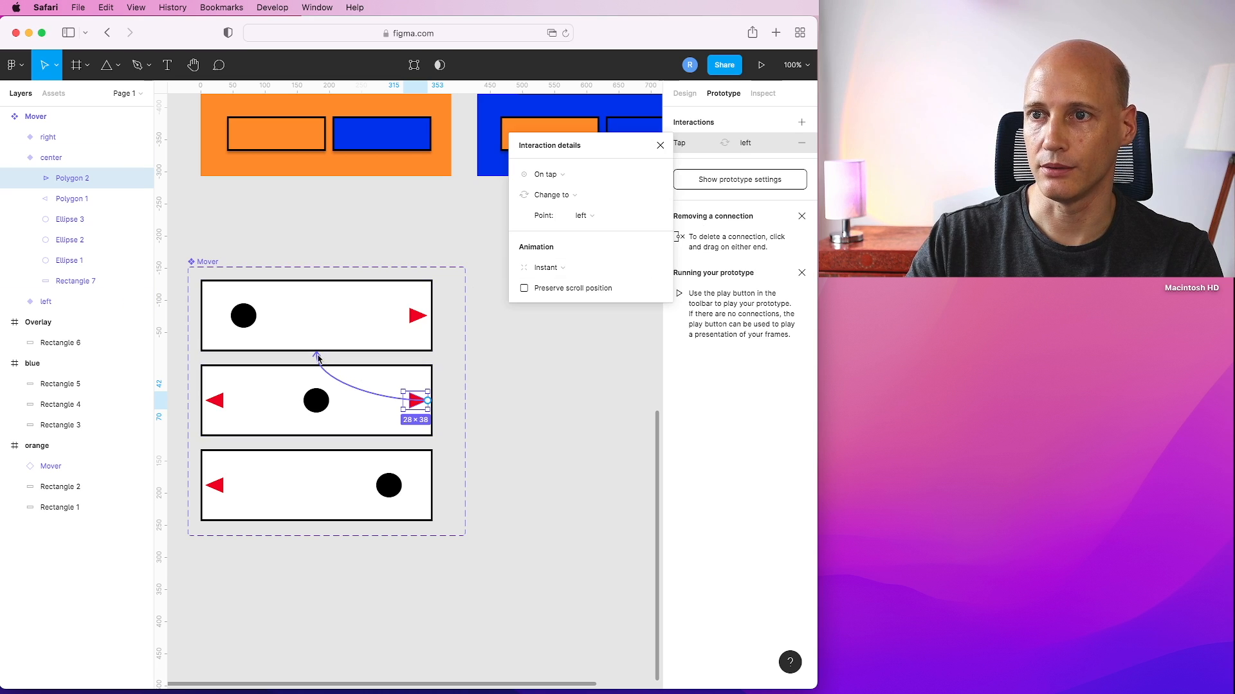
left_click_drag(427, 401, 347, 474)
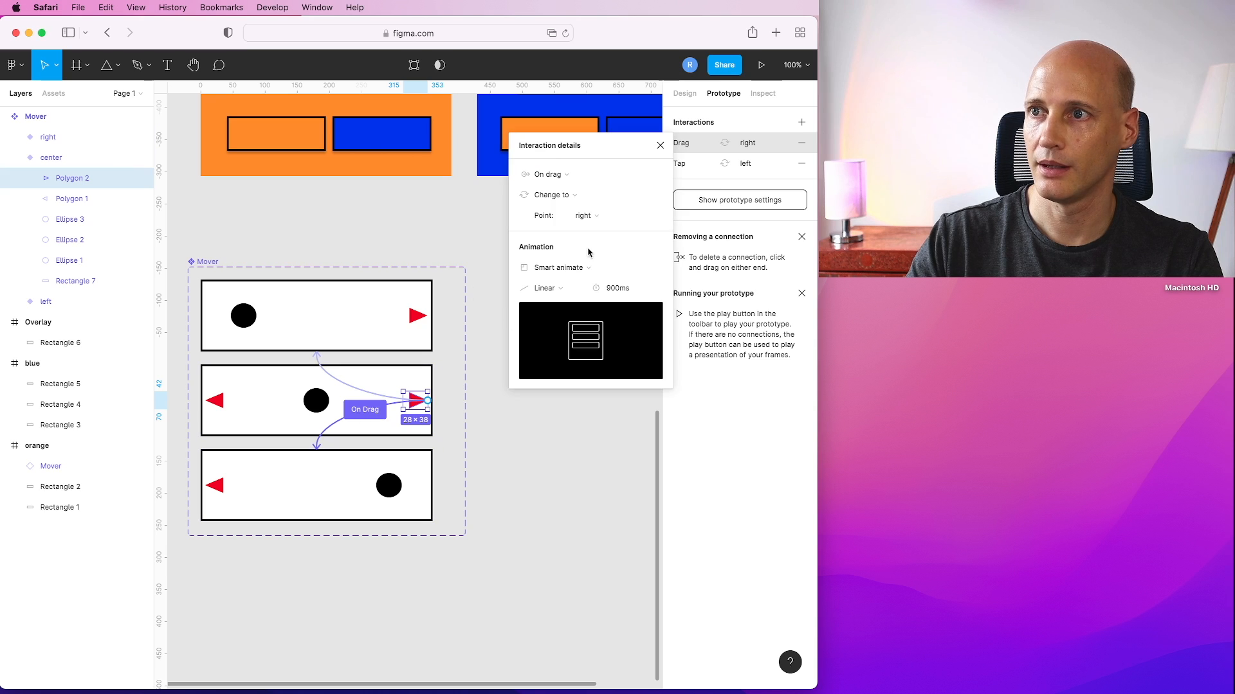
In the center variant, delete the right arrow's tap link and link the left arrow to the left variant on tap.
left_click(317, 362)
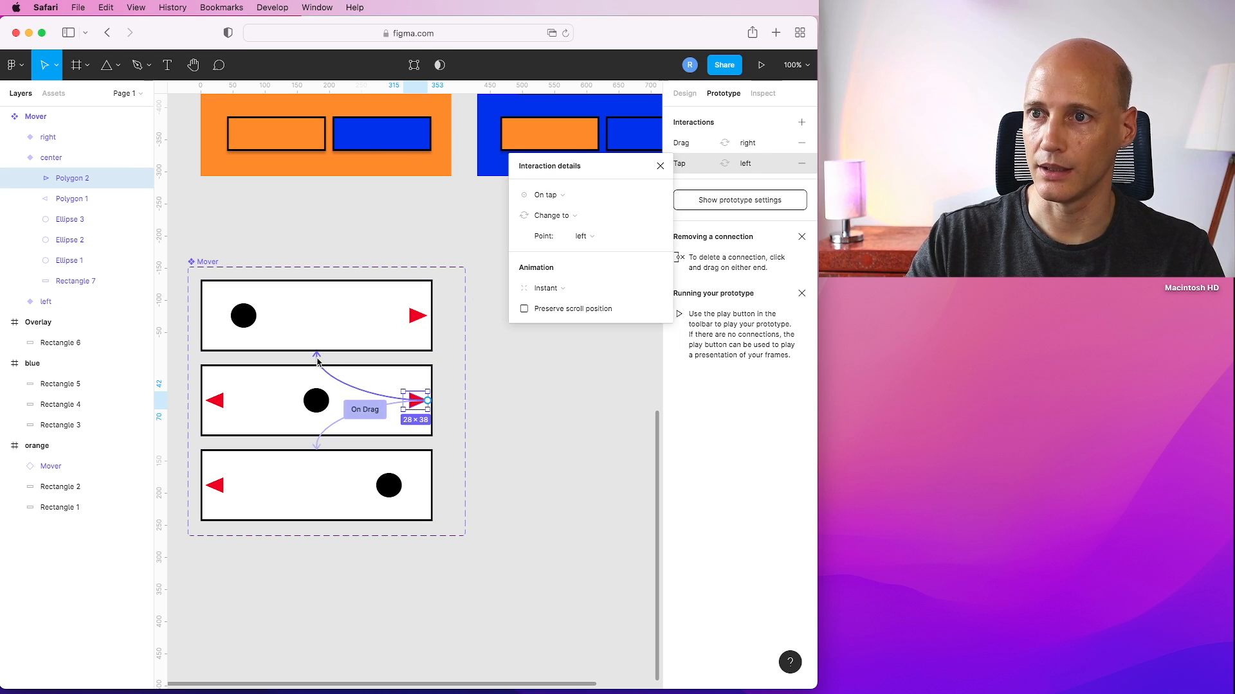
key("BackSpace")
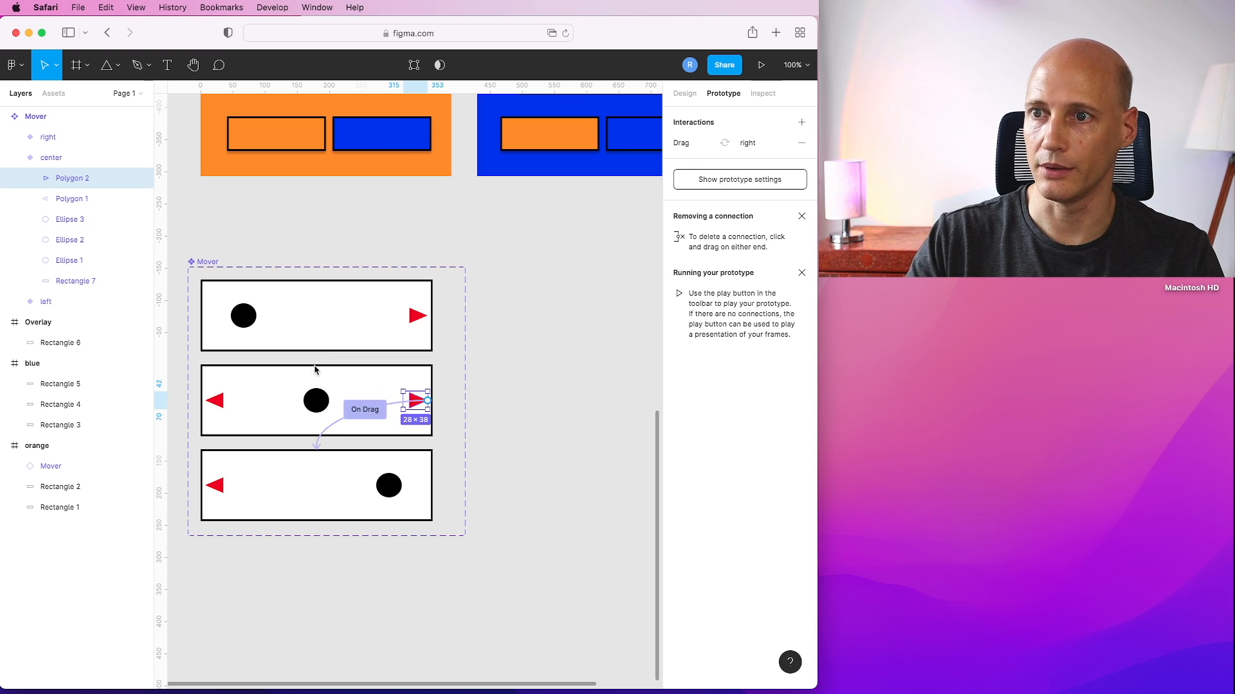
left_click(220, 402)
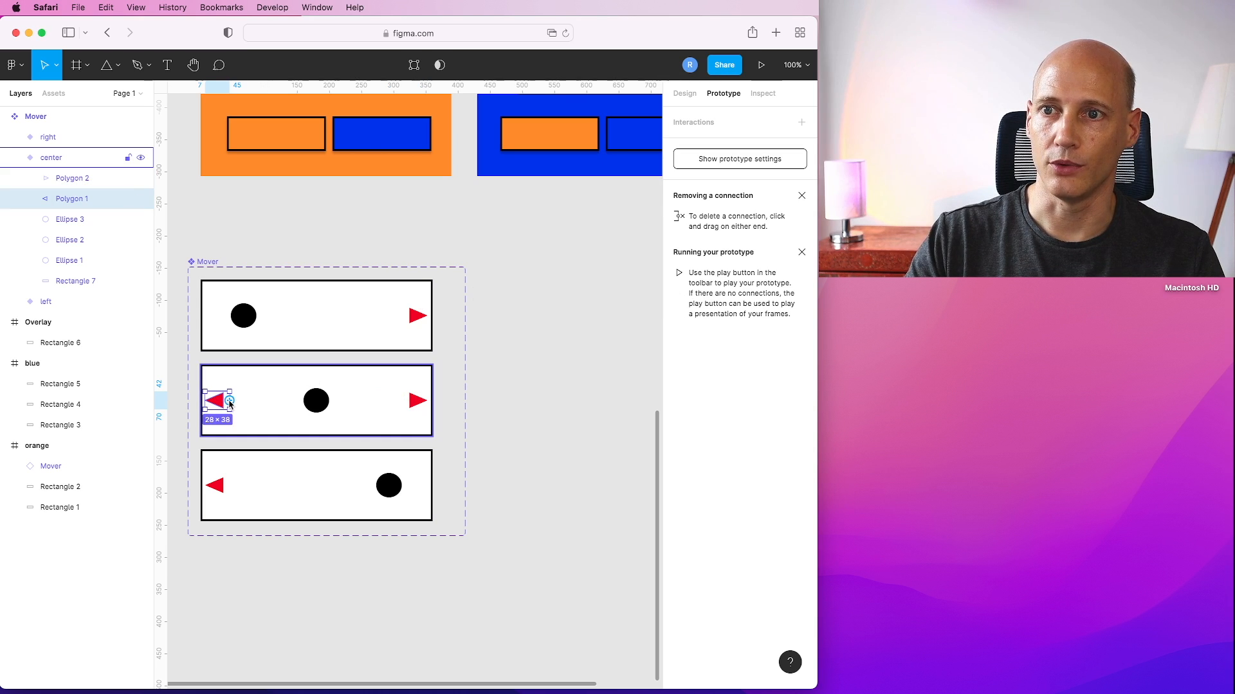
left_click_drag(229, 401, 298, 330)
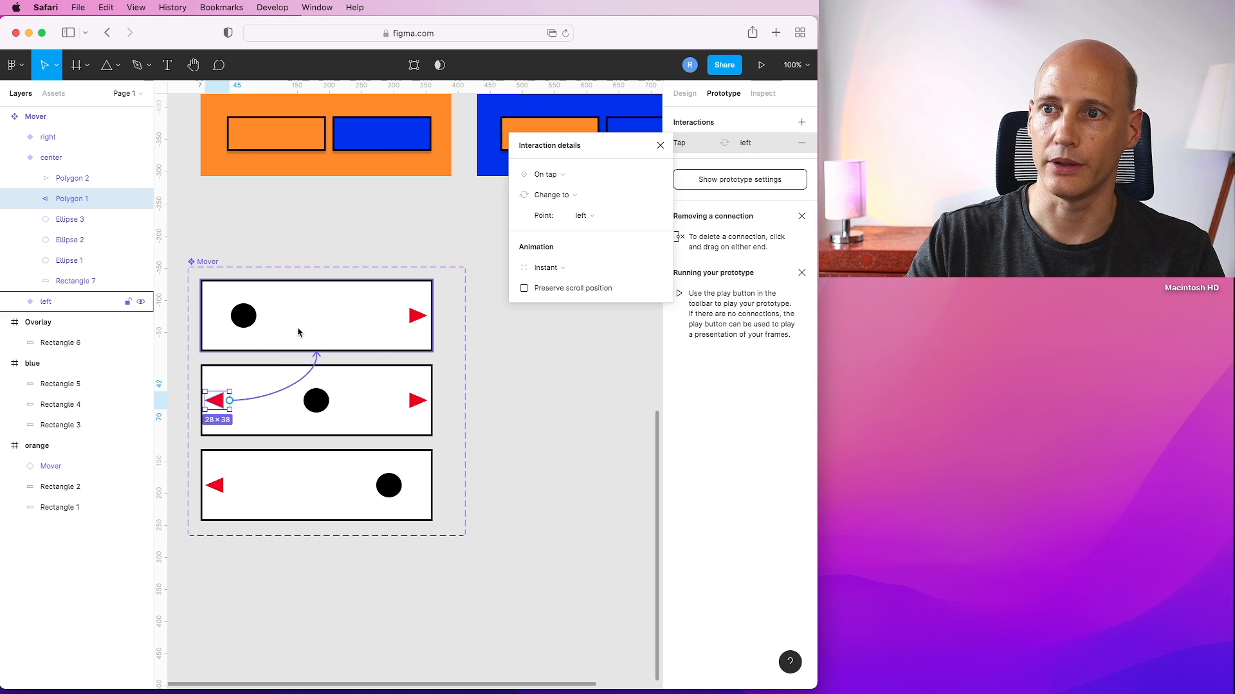
left_click(660, 145)
left_click(550, 285)
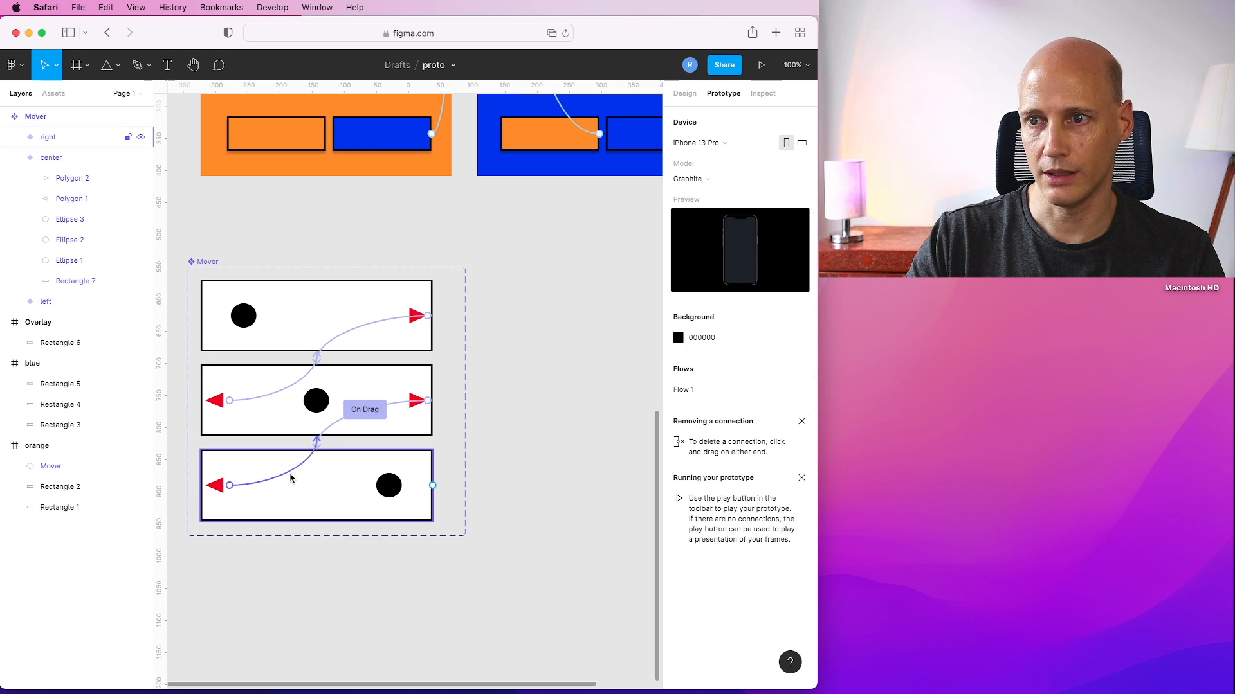
Enlarge the Mover component set and stagger the left, center and right variants diagonally inside it.
left_click(458, 530)
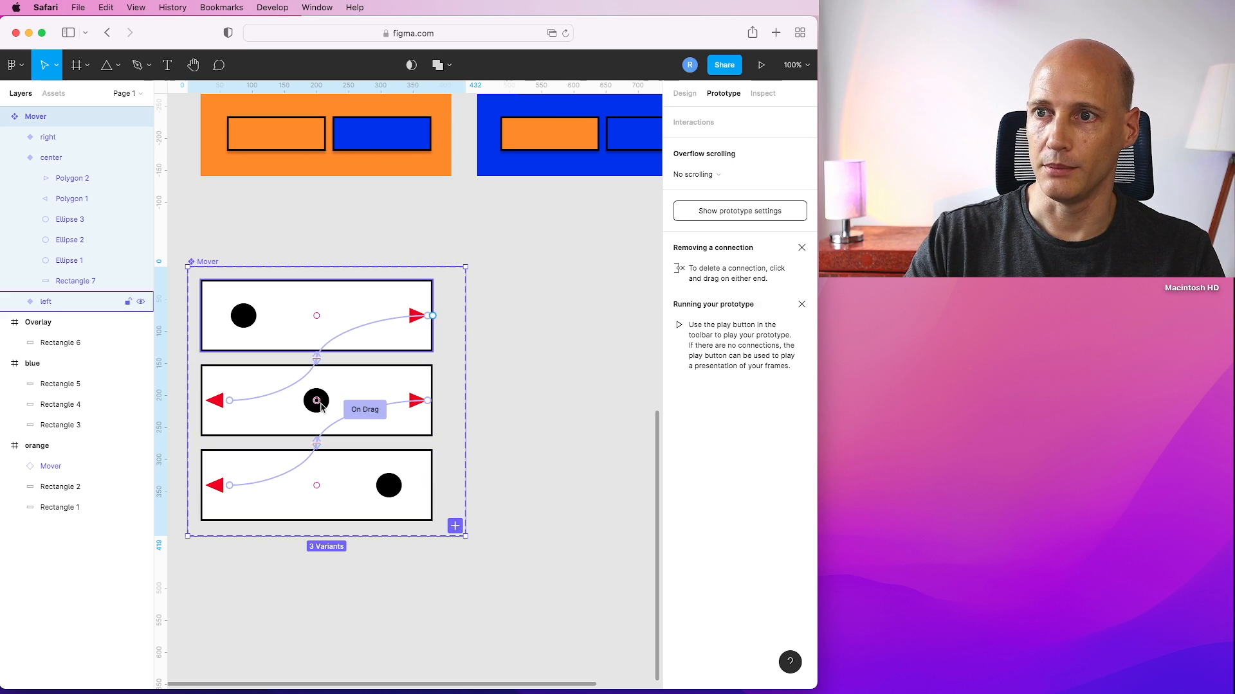
left_click_drag(467, 542, 441, 556)
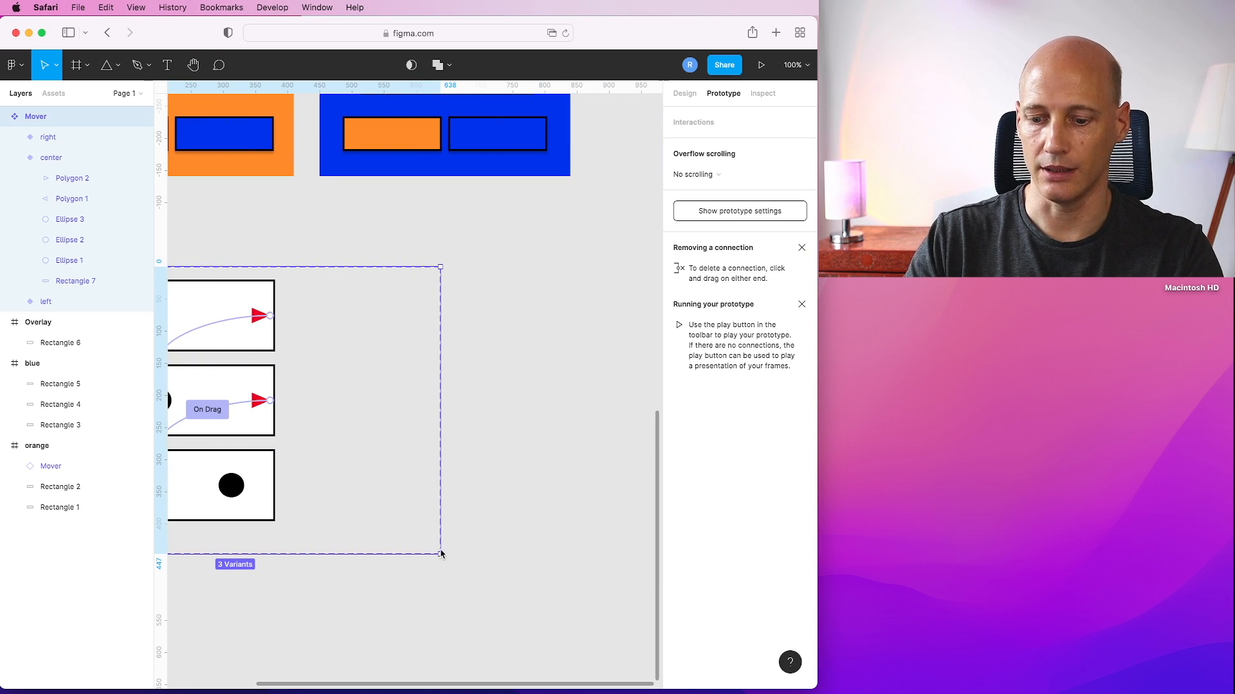
key("minus")
left_click_drag(423, 470, 585, 515)
left_click(309, 389)
left_click(308, 389)
left_click_drag(304, 388, 459, 378)
left_click_drag(289, 444, 554, 438)
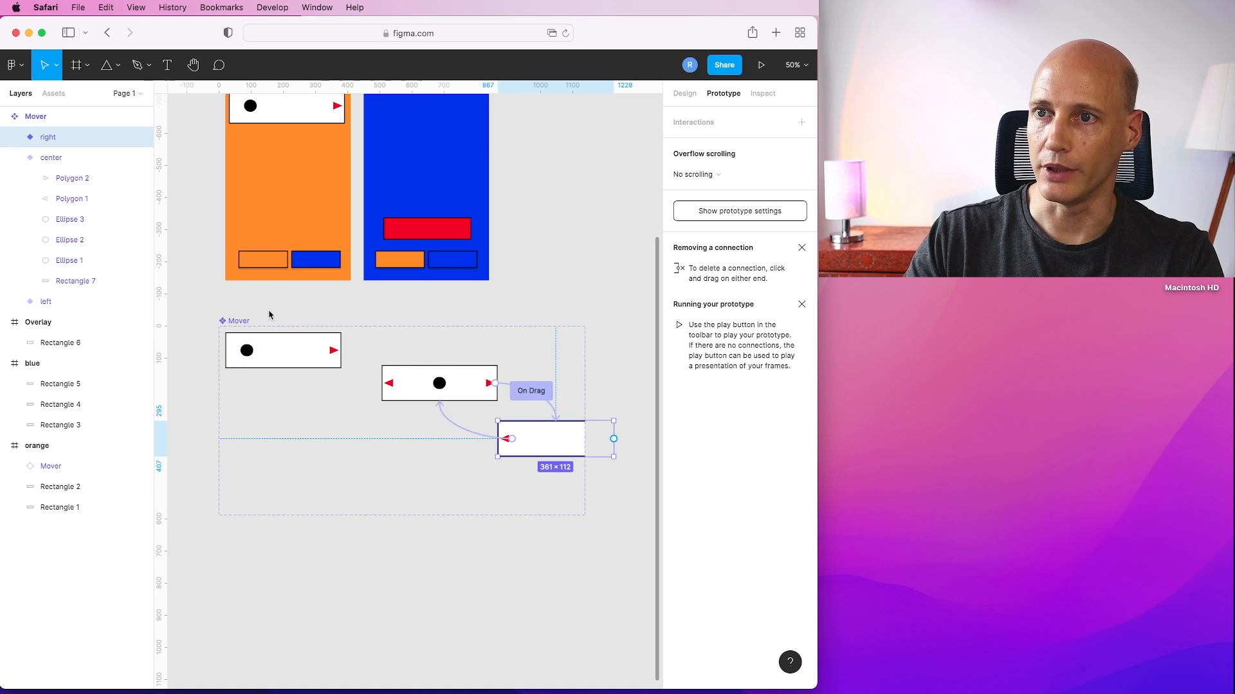
left_click(277, 355)
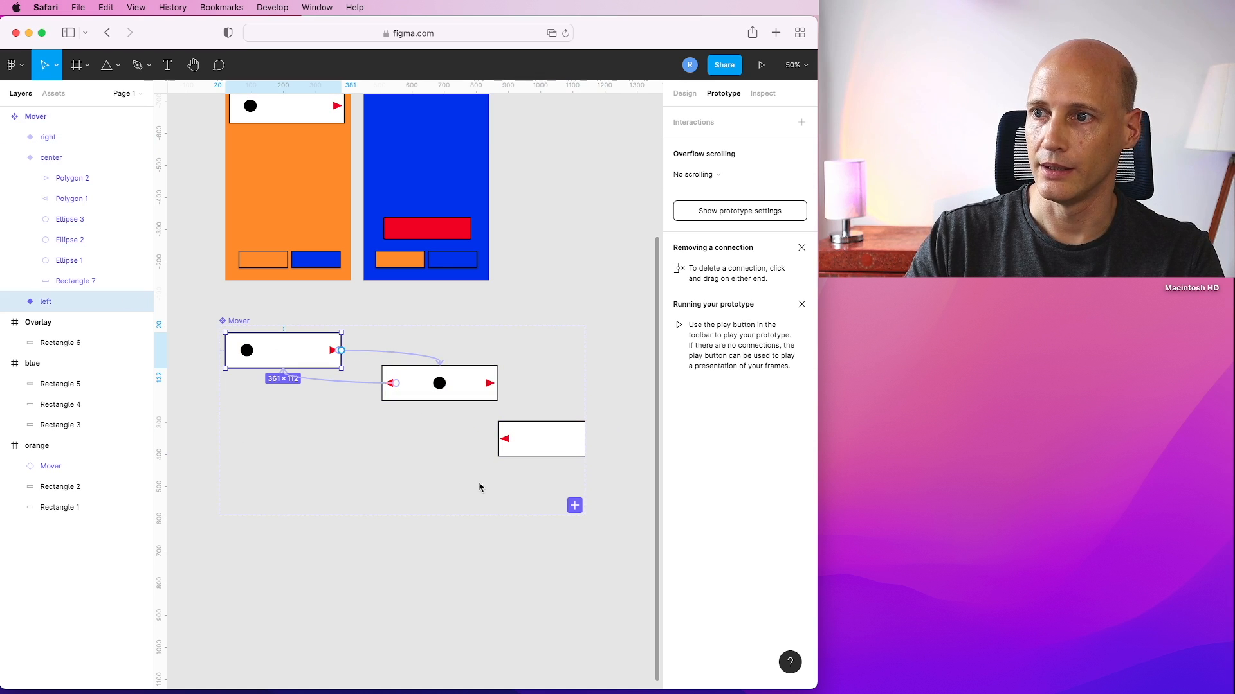
left_click(527, 452)
mouse_move(551, 418)
left_mouse_down()
mouse_move(577, 403)
mouse_move(579, 430)
mouse_move(544, 431)
left_mouse_up()
left_click_drag(409, 380, 359, 399)
left_click_drag(558, 438, 466, 467)
left_click(531, 306)
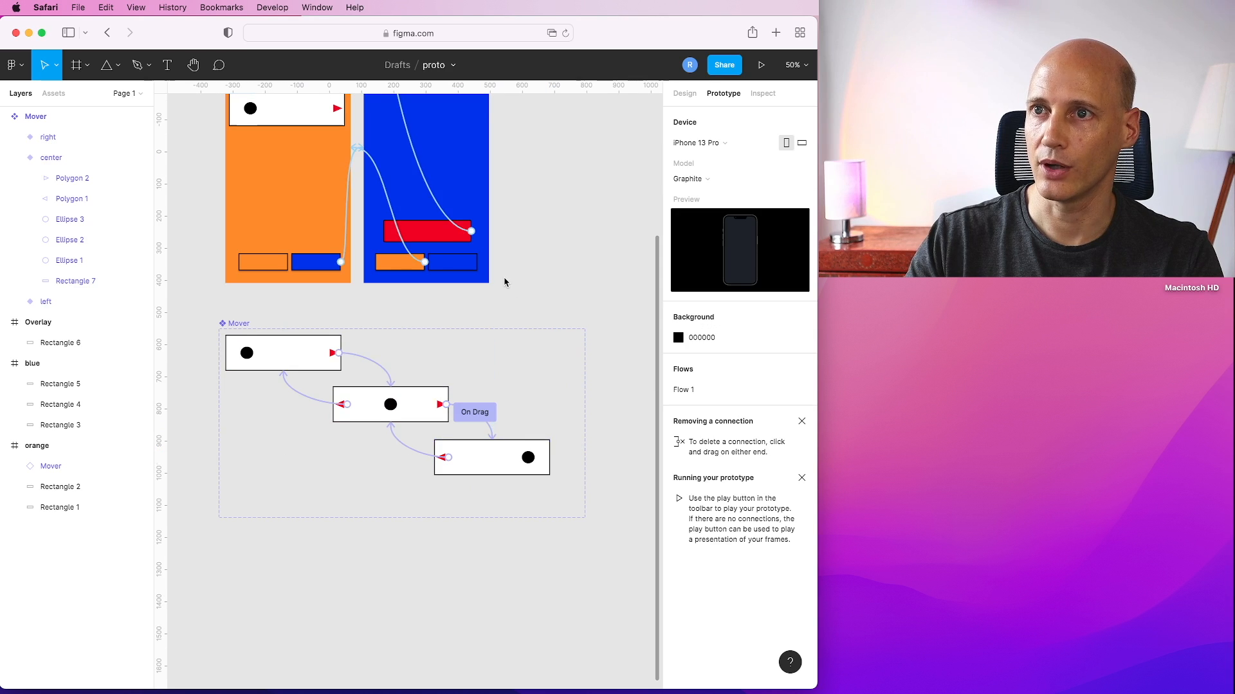
Present the prototype and tap the carousel's arrows to test the variant switching.
scroll(505, 278, "up", 3)
left_click(287, 212)
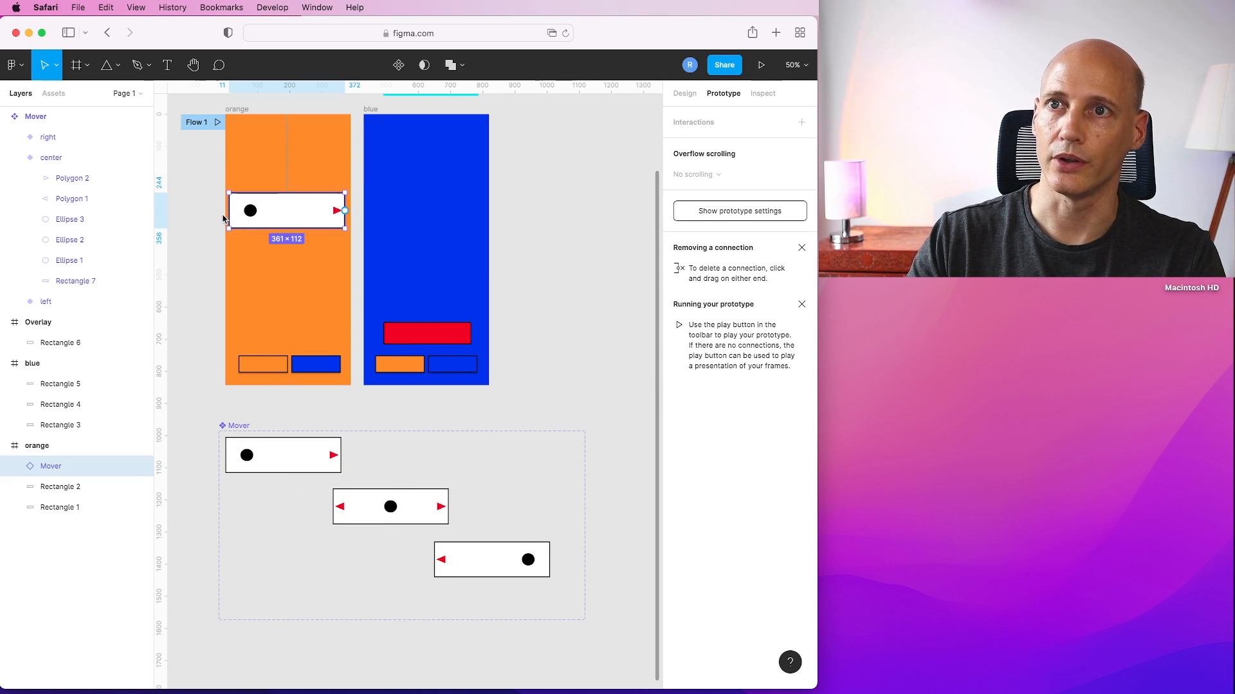
scroll(265, 212, "up", 2)
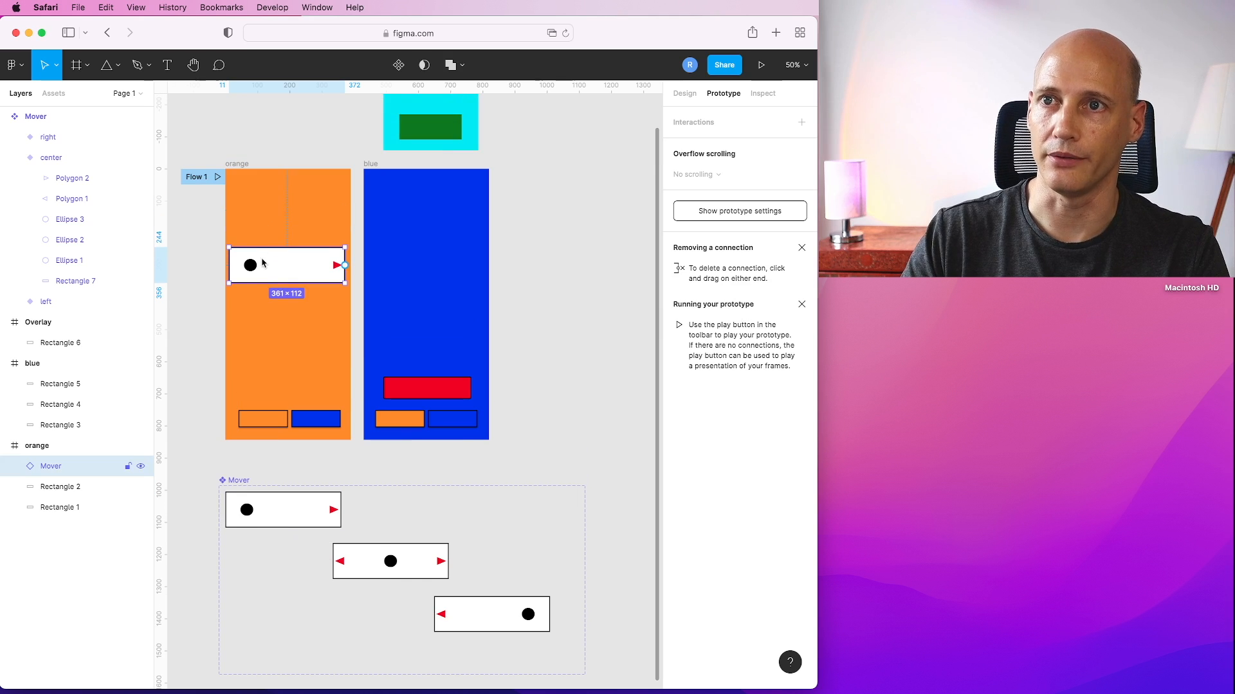
left_click(761, 65)
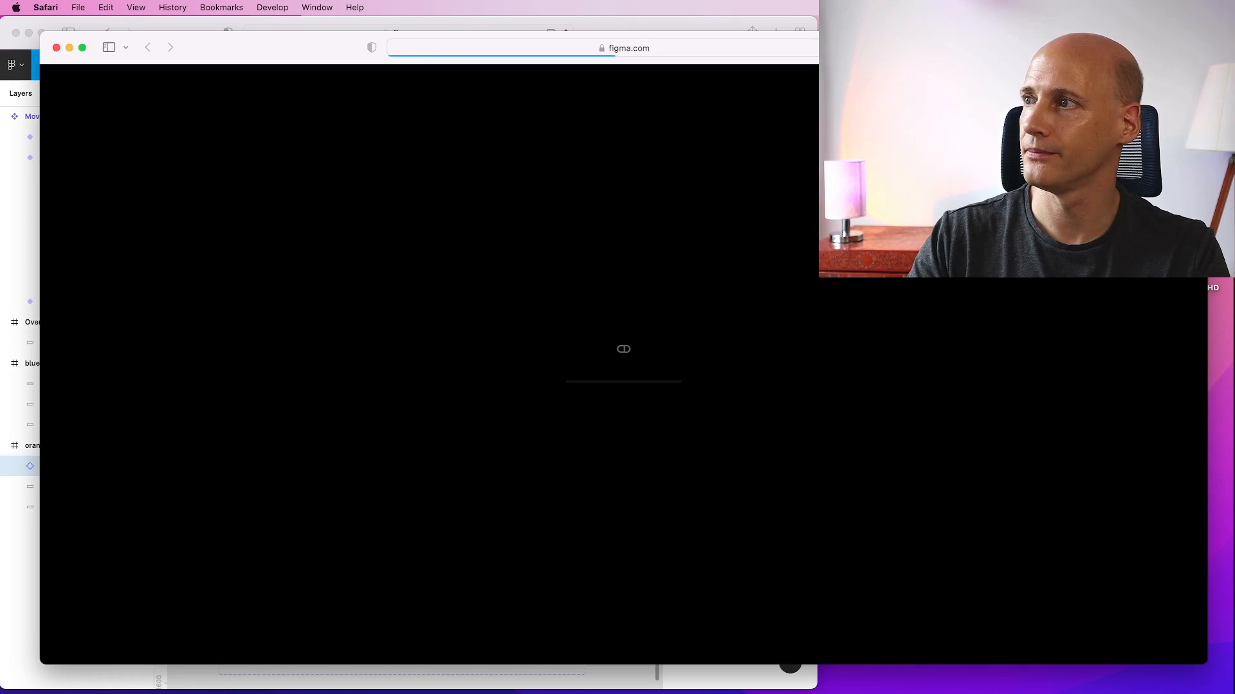
left_click_drag(1207, 218, 596, 221)
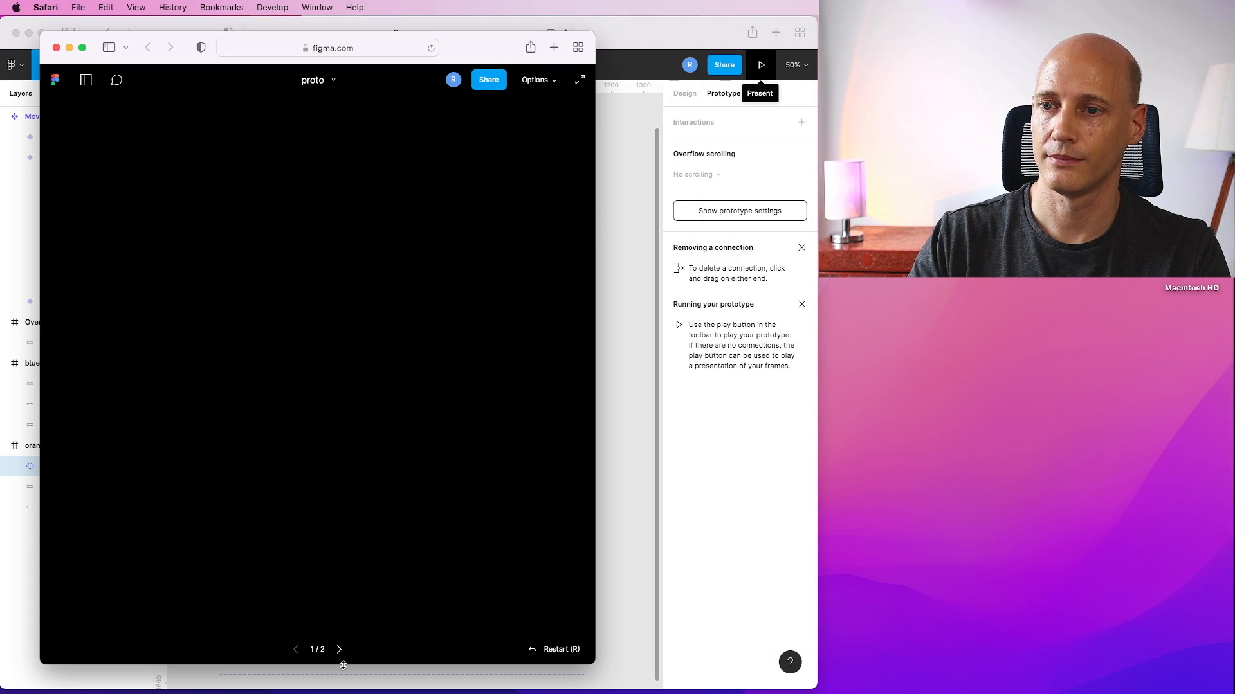
left_click(404, 292)
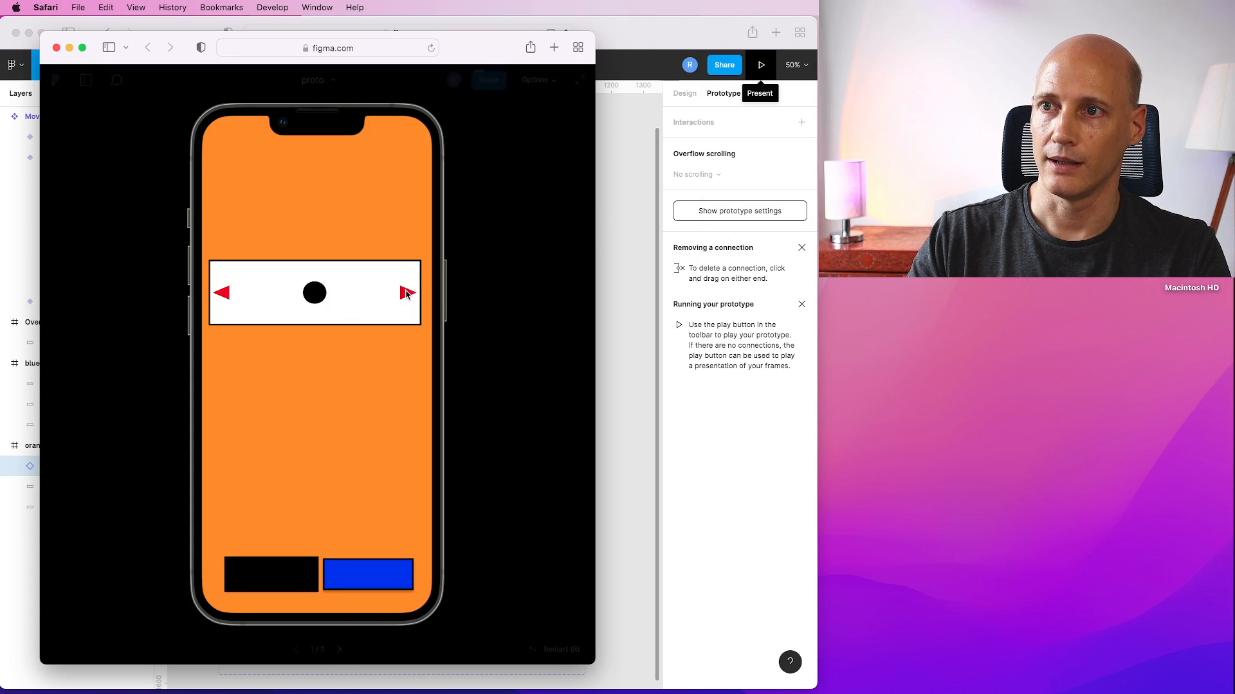
left_click(405, 294)
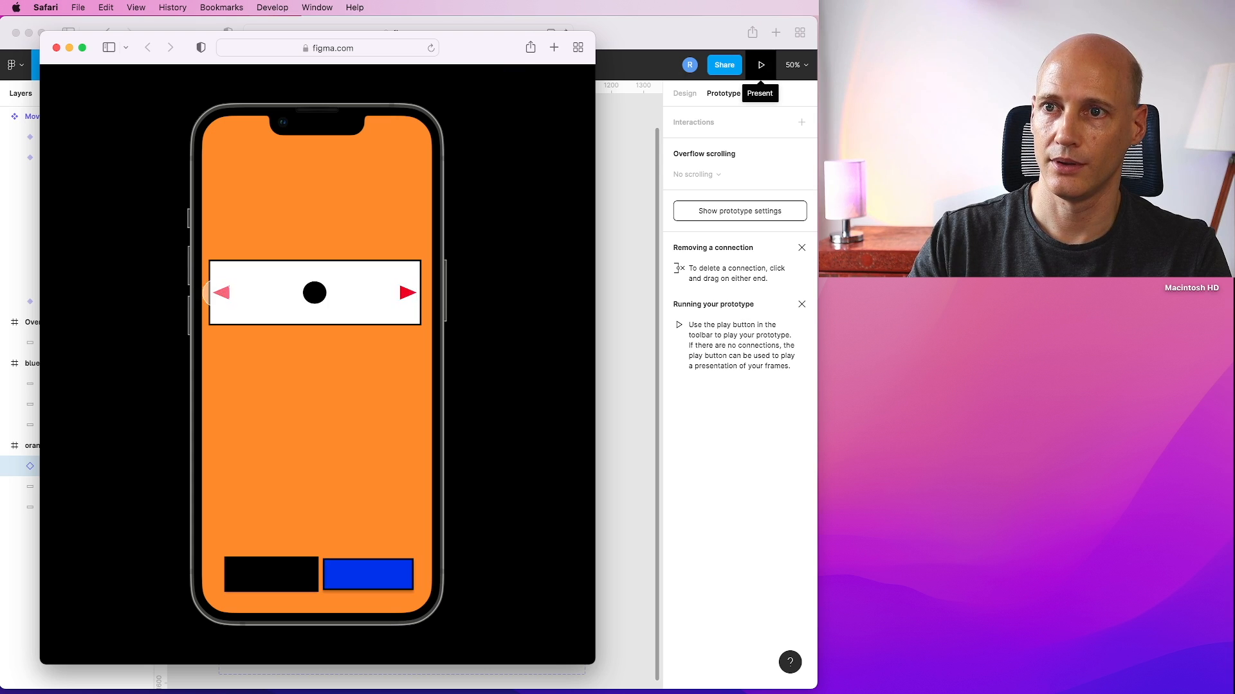
left_click(223, 292)
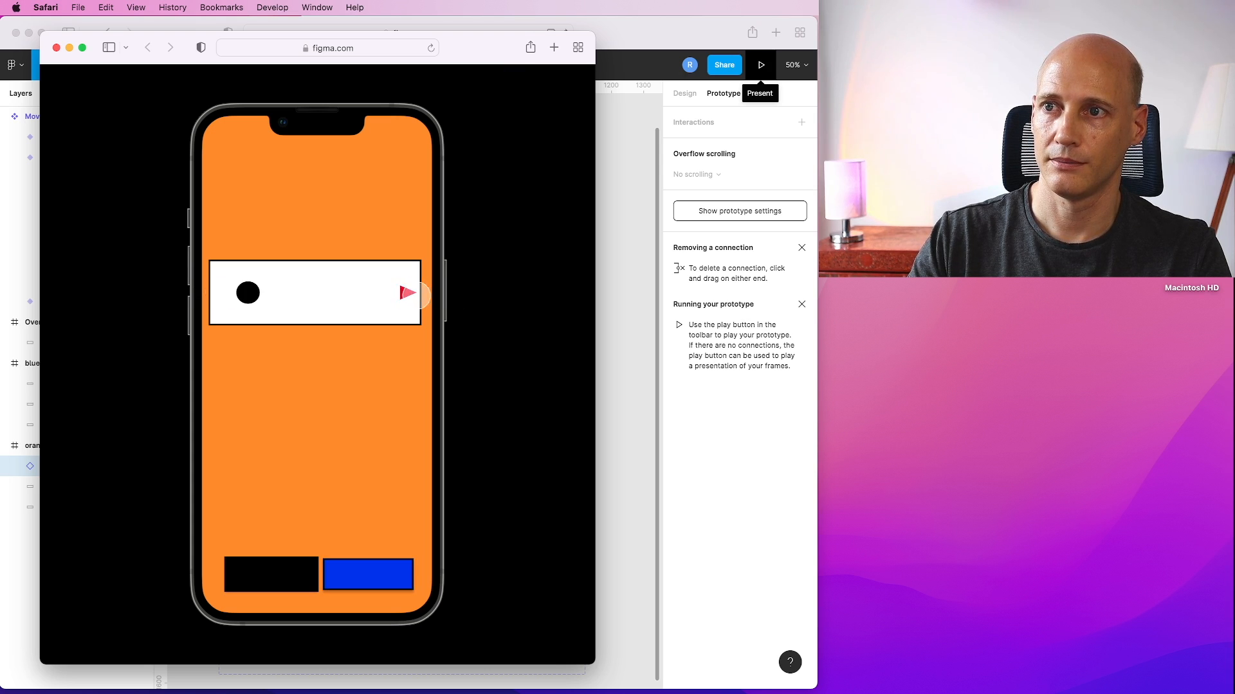
left_click(406, 293)
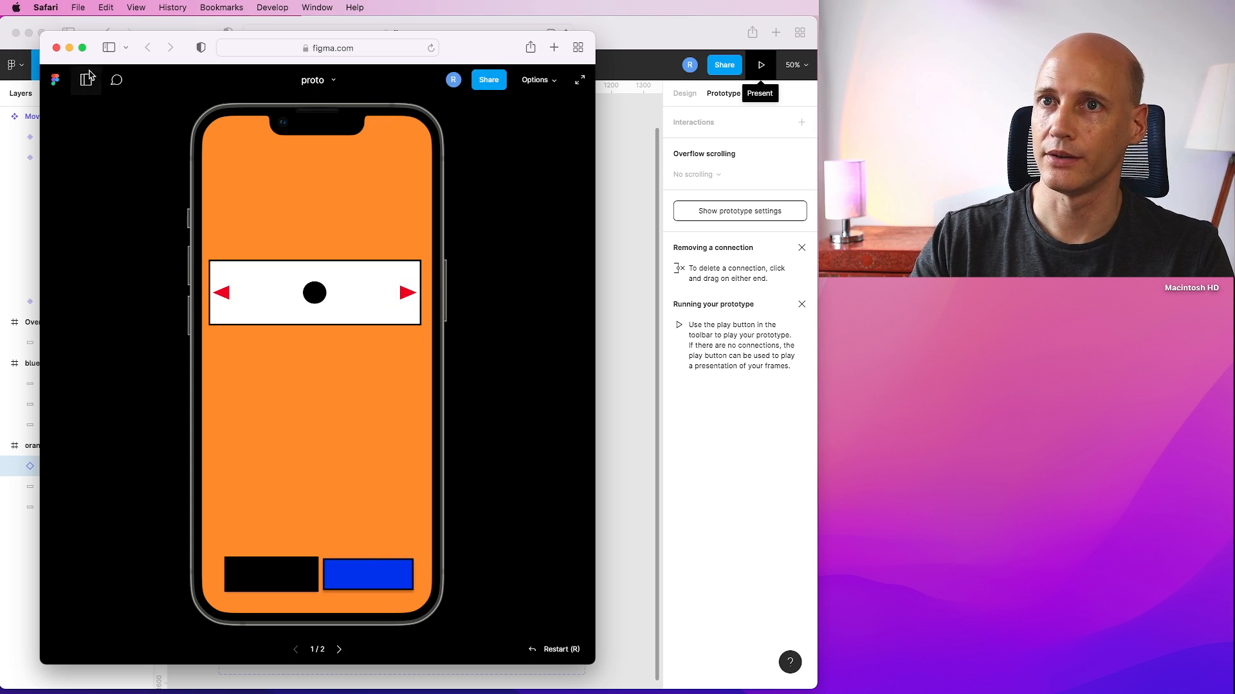
left_click(56, 47)
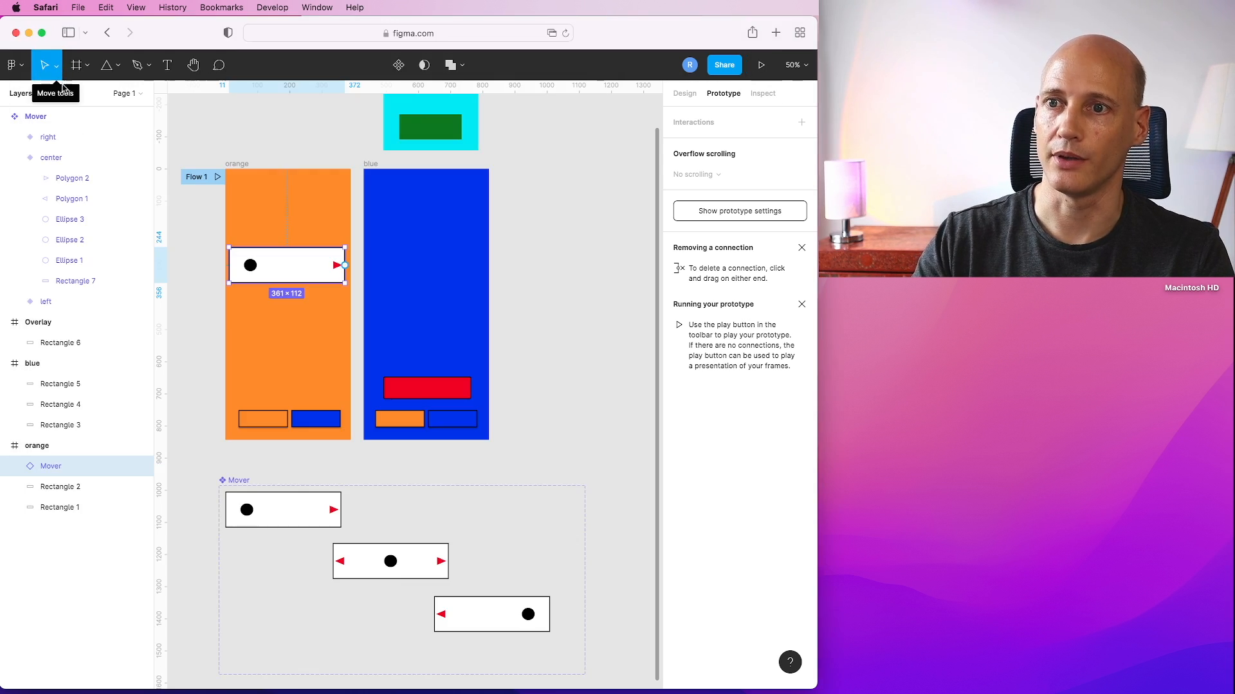
Set the center variant's right-arrow interaction to the right variant to trigger on tap.
left_click(433, 569)
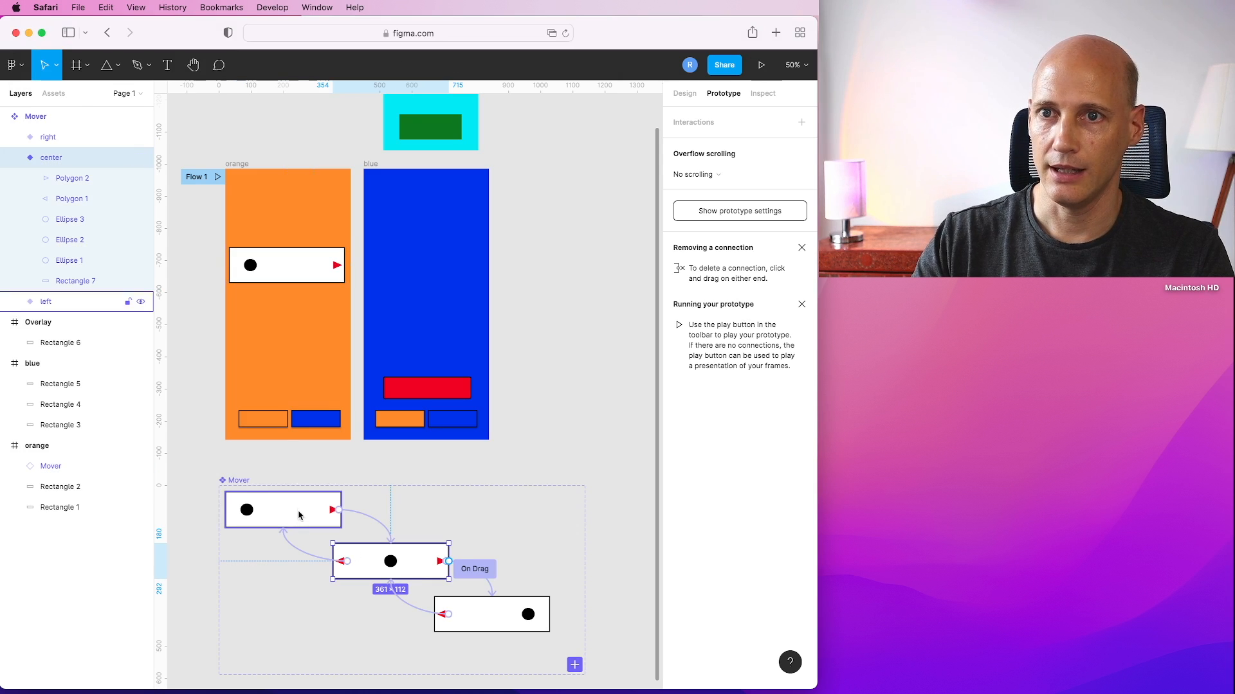
left_click(69, 178)
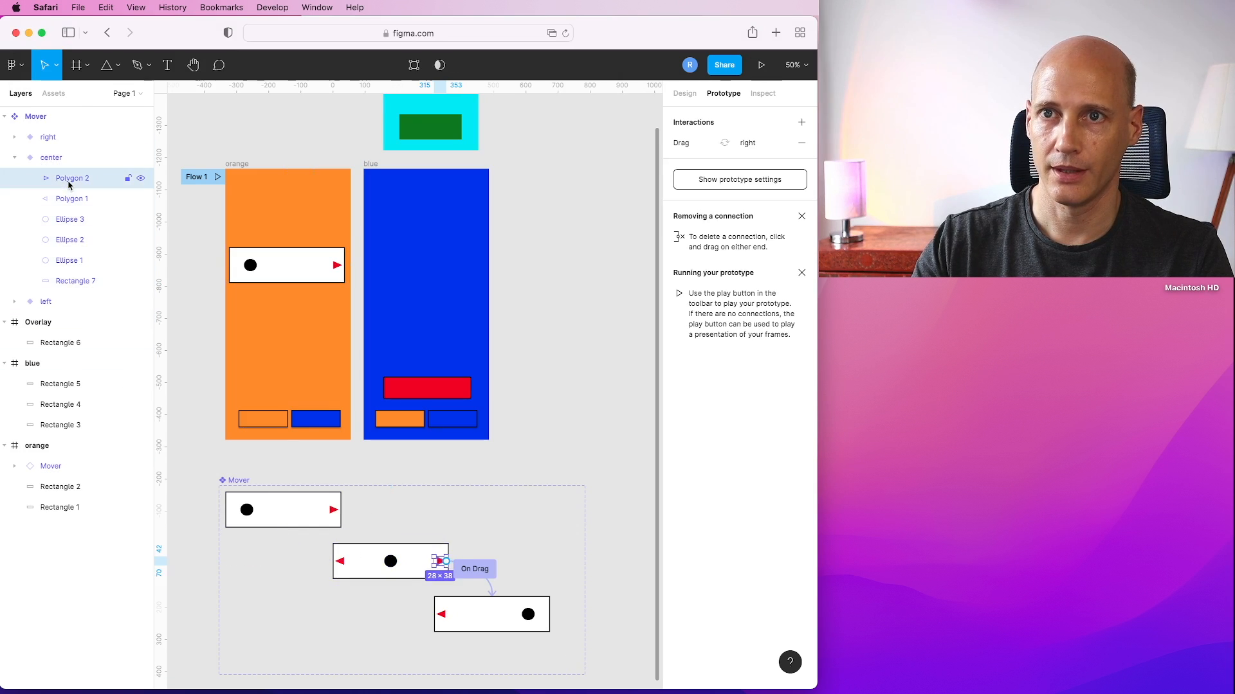
left_click(471, 570)
left_click(547, 174)
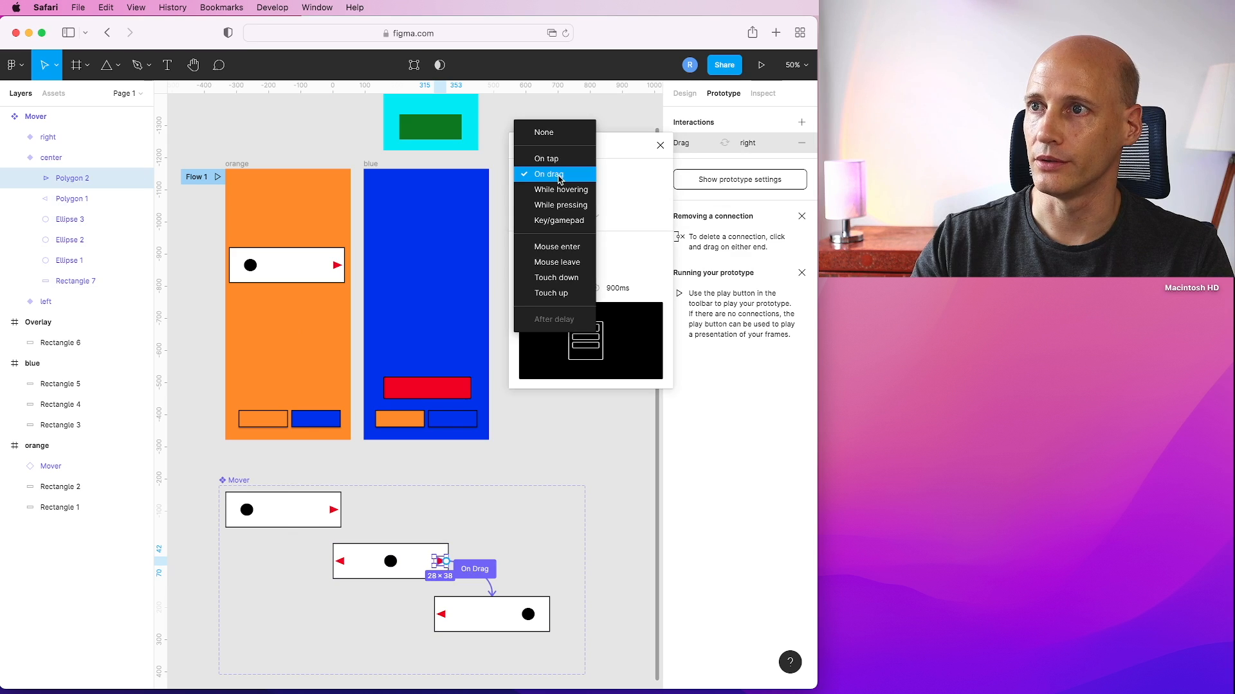
left_click(557, 162)
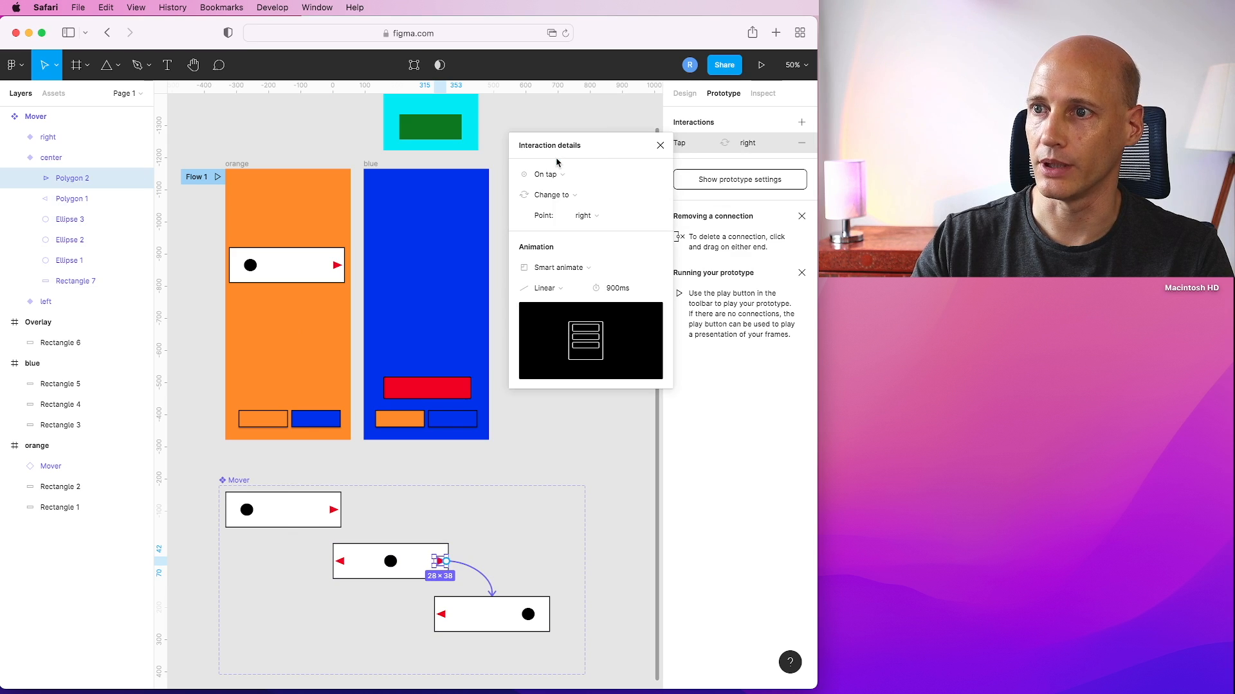
Review the tap interactions on each arrow across the three variants.
left_click(343, 564)
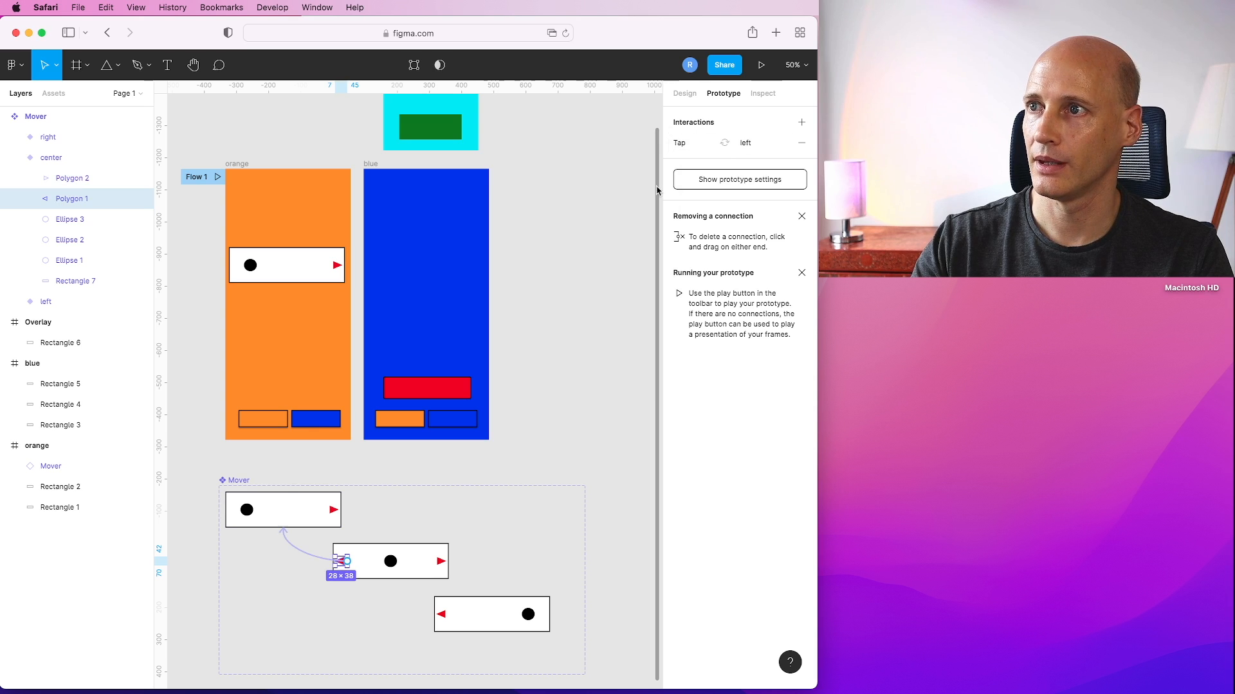
left_click(307, 557)
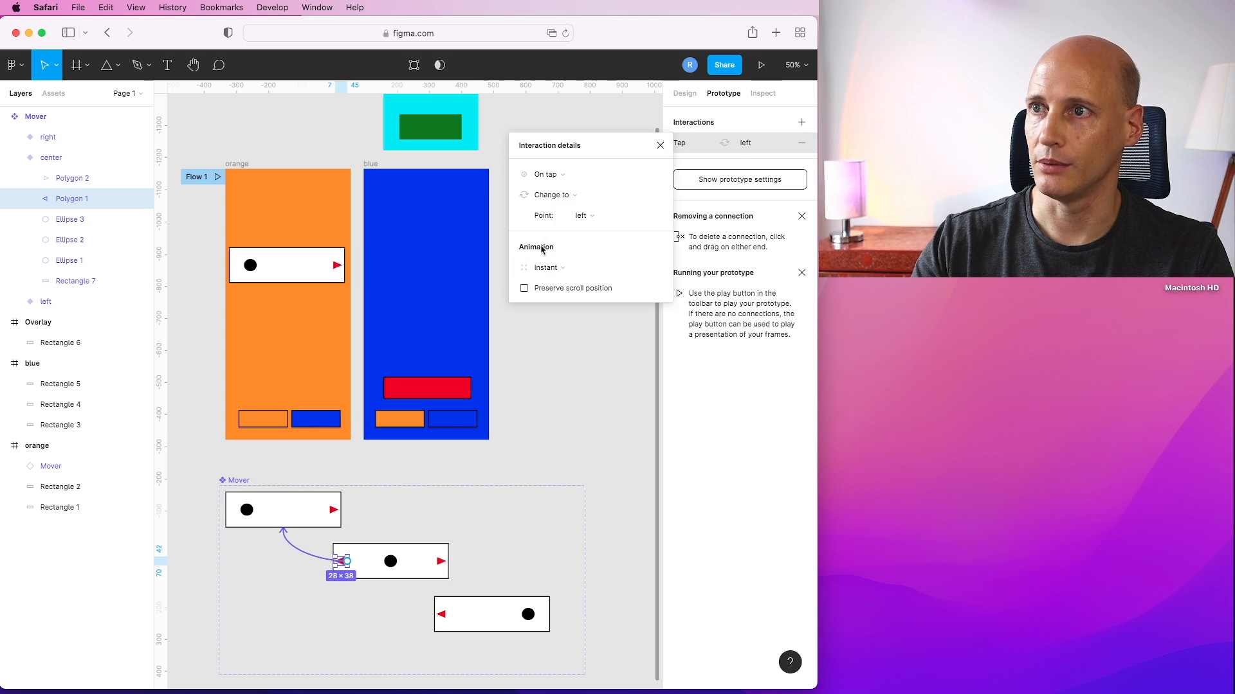
left_click(558, 444)
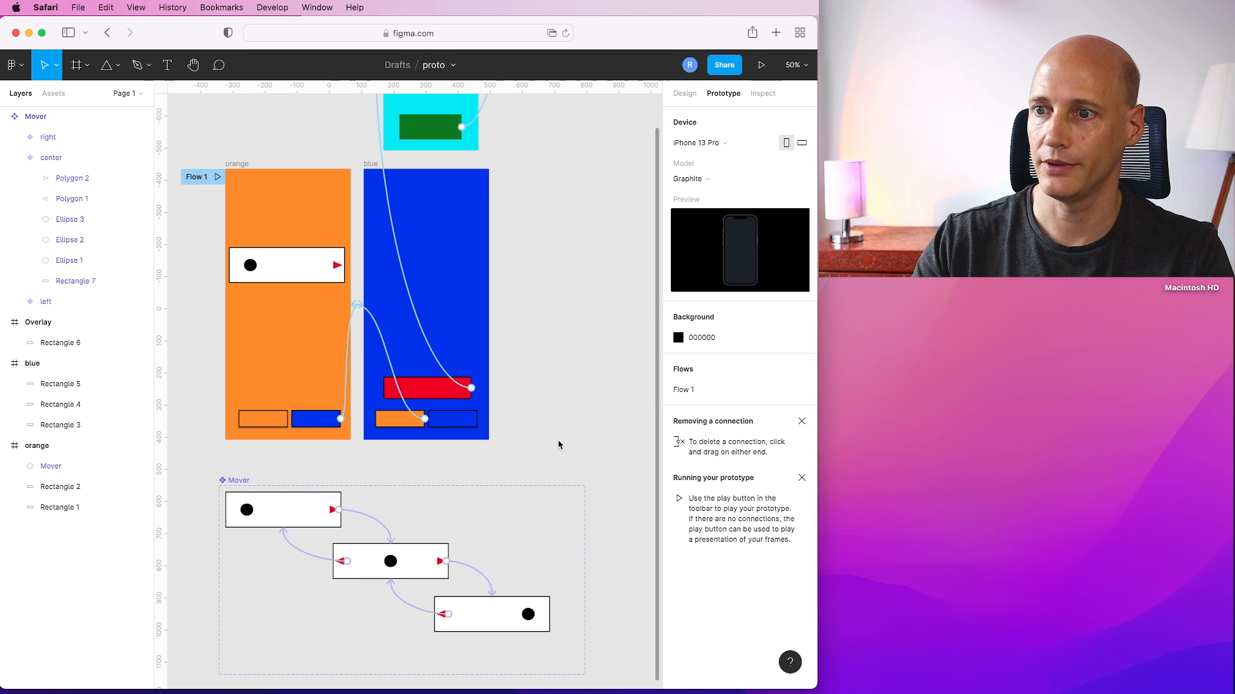
left_click(413, 610)
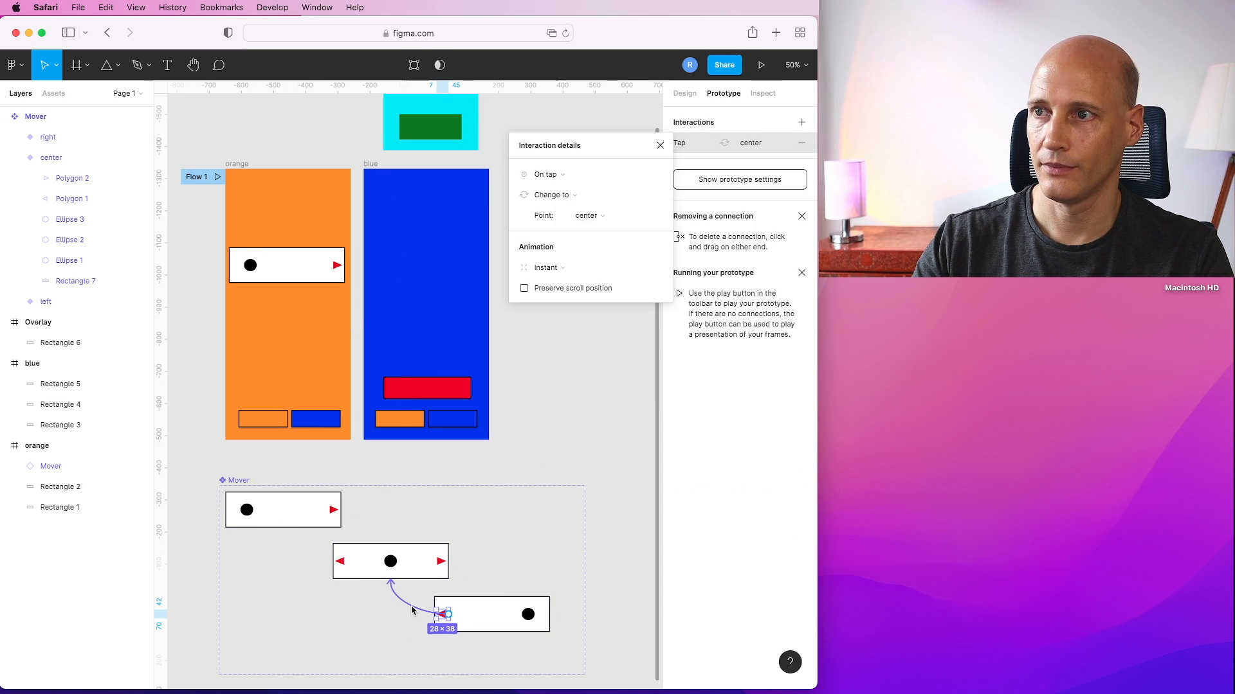
left_click(467, 604)
left_click(484, 574)
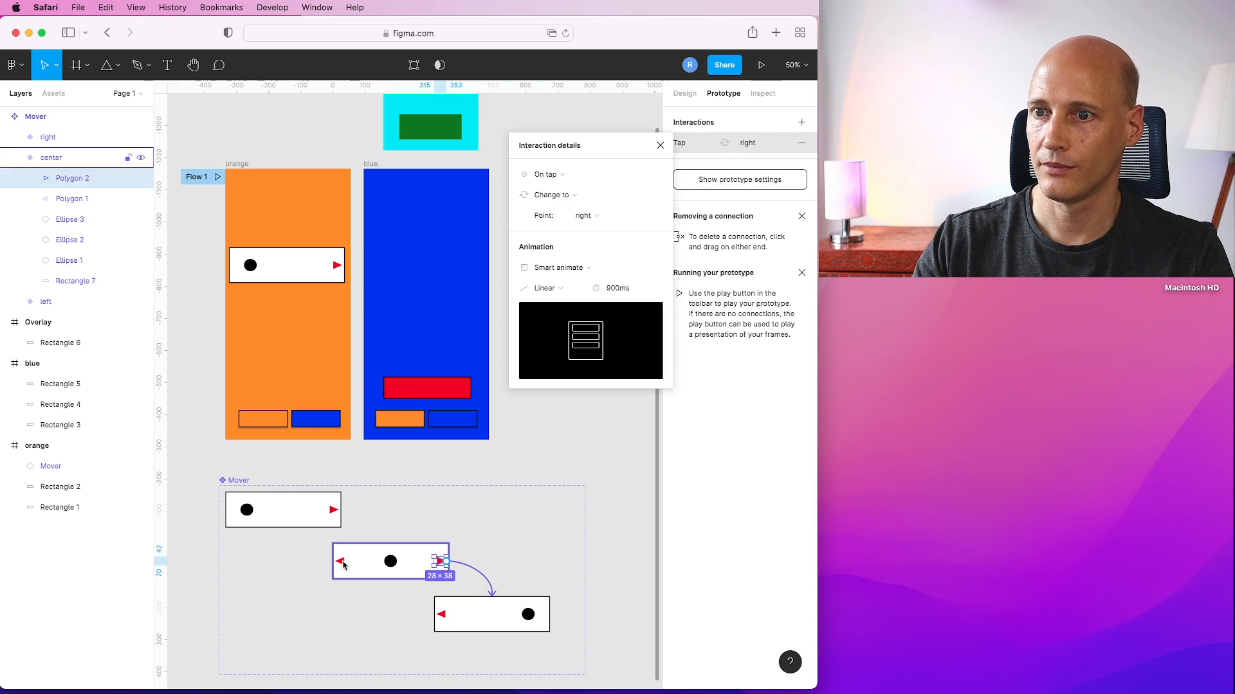
left_click(300, 523)
left_click(306, 555)
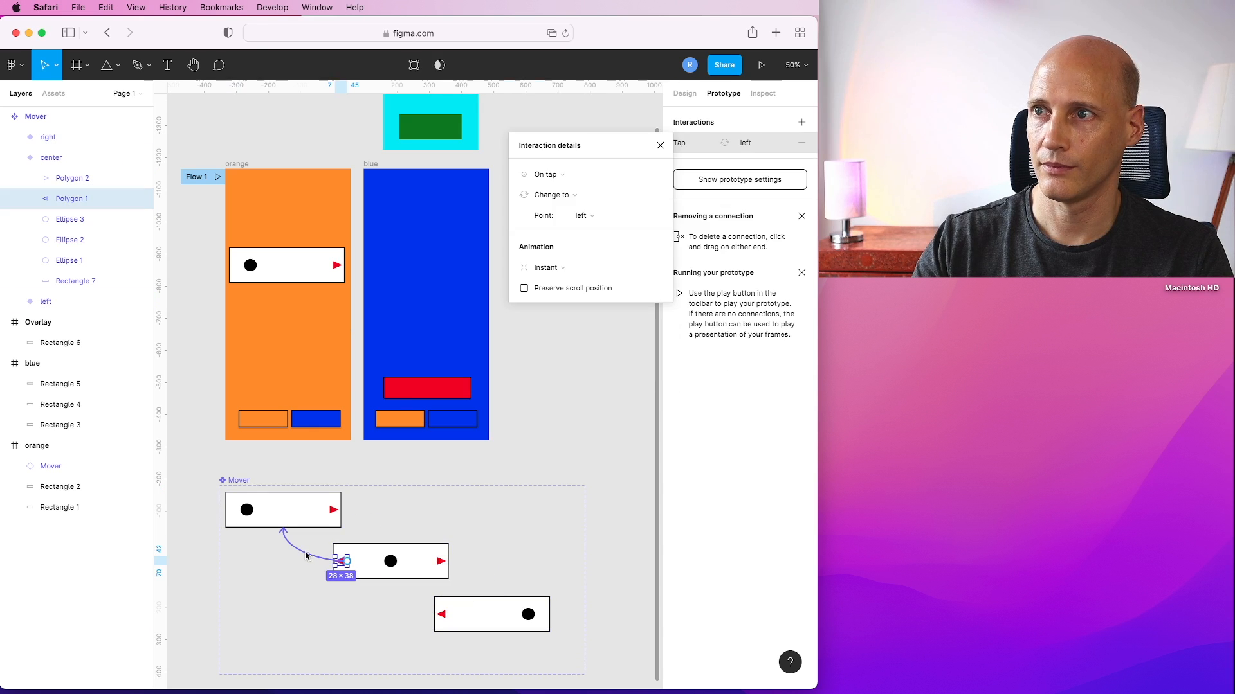
left_click(351, 530)
left_click(364, 518)
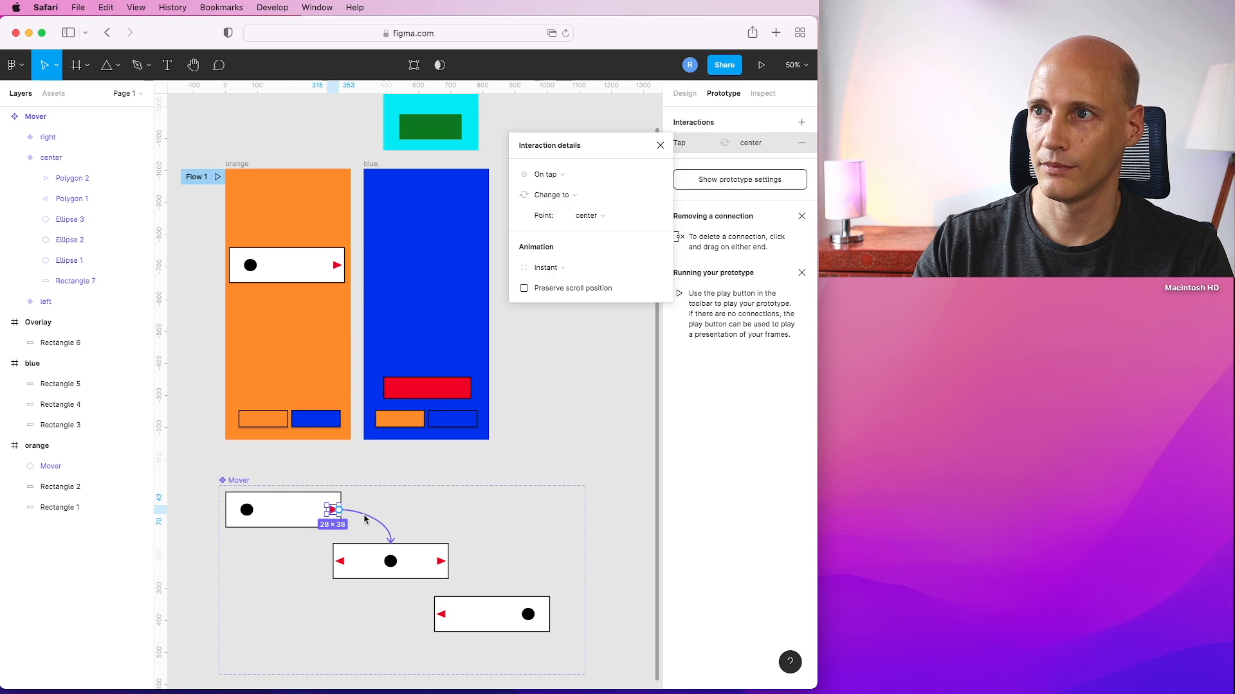
left_click(588, 419)
Present the prototype again and tap the left and right arrows to test the carousel.
left_click(761, 65)
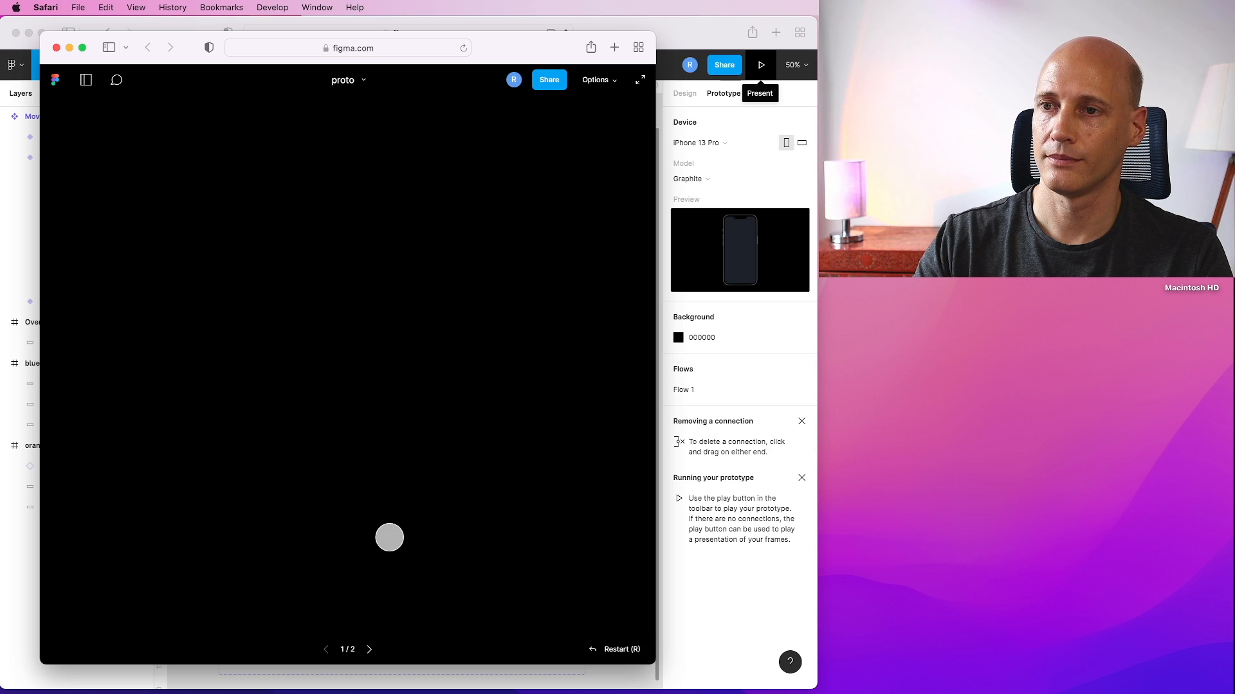
left_click(437, 296)
left_click(439, 298)
left_click(254, 294)
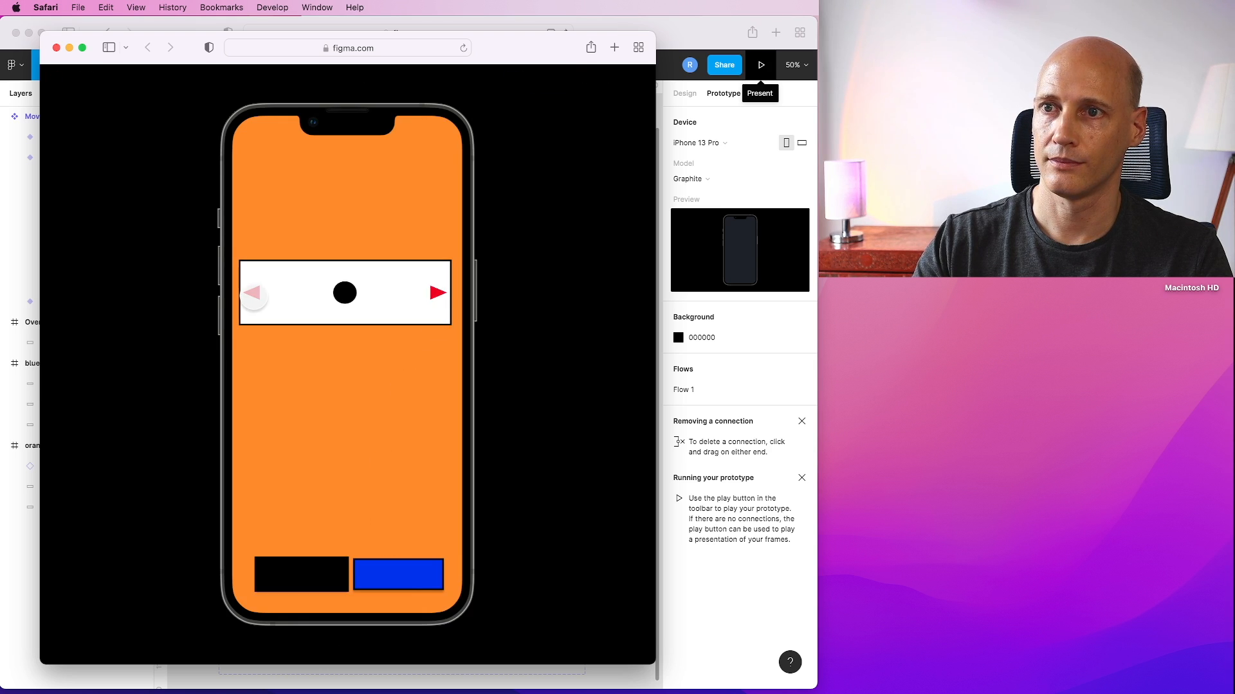
left_click(254, 295)
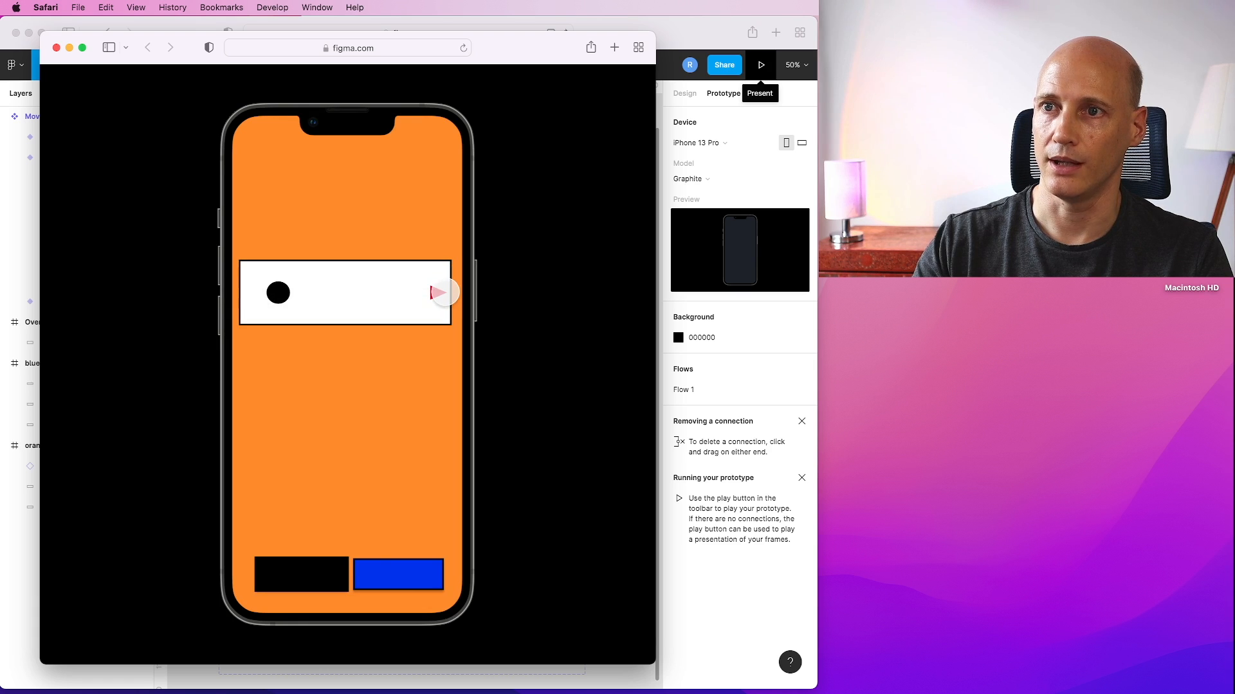
left_click(443, 295)
left_click(442, 294)
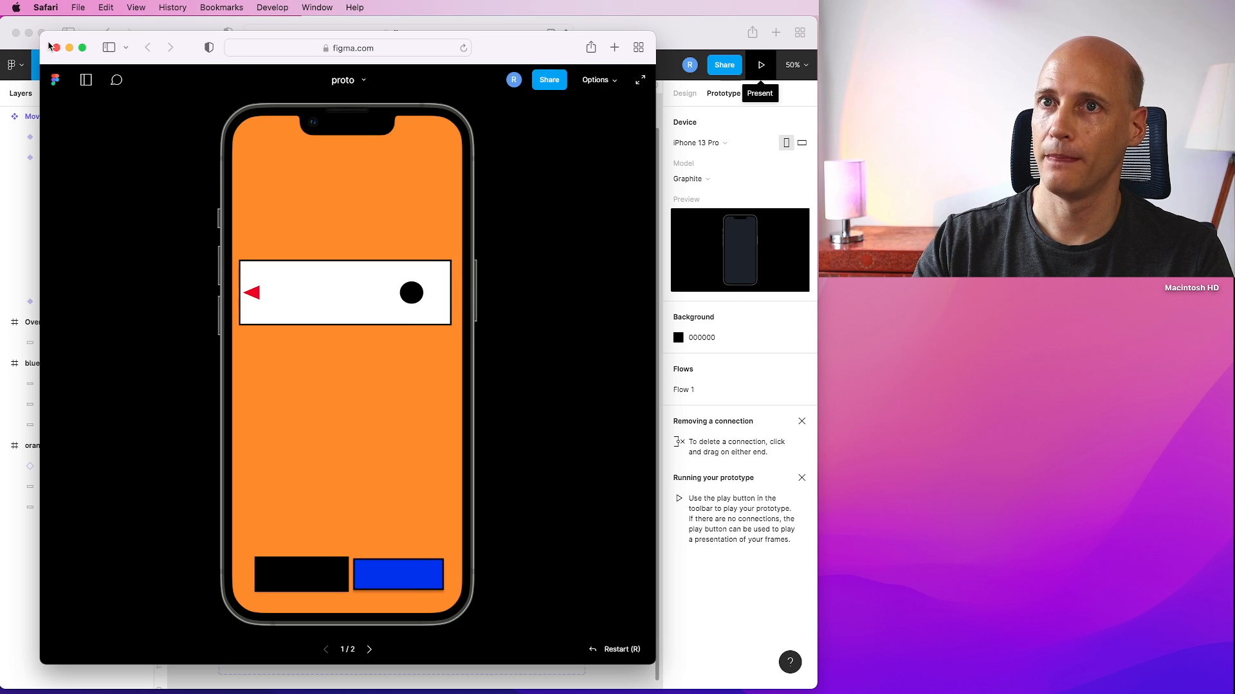
left_click(257, 295)
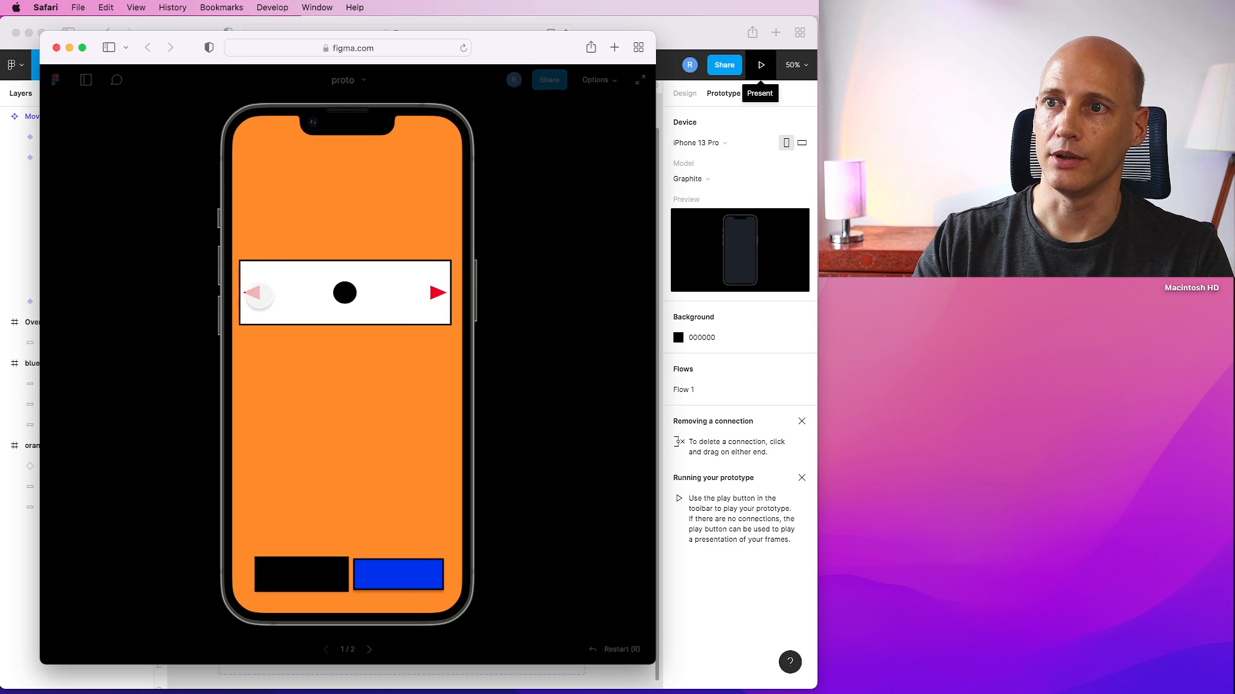
Tap the carousel's left and right arrows once more in the presentation, then close the presentation window.
left_click(258, 294)
left_click(438, 293)
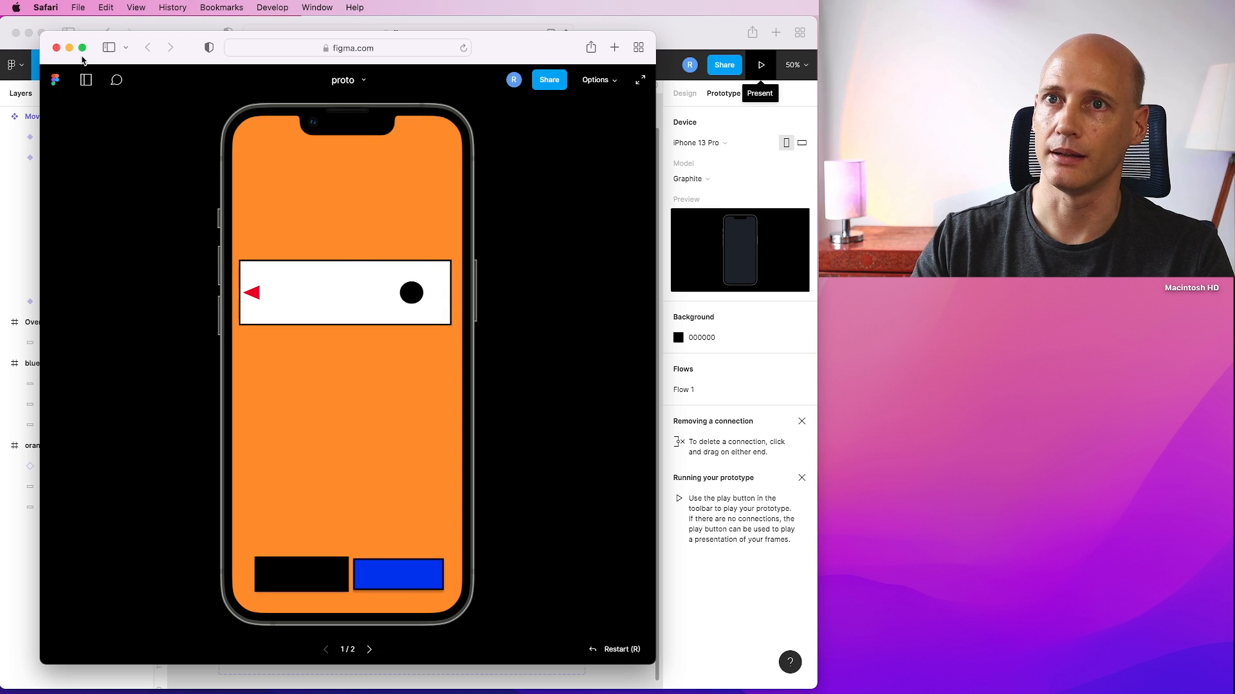
left_click(58, 48)
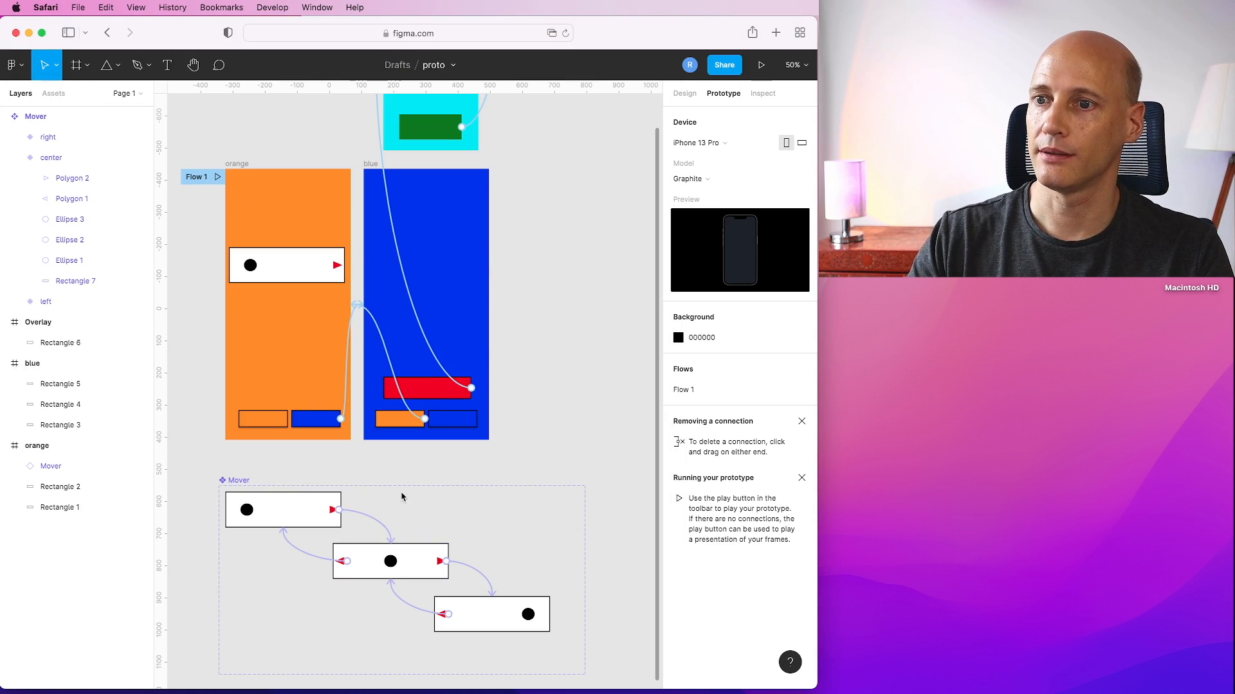
Set the left variant's right-arrow interaction animation to Smart animate with Linear easing and 900 ms duration.
left_click(362, 519)
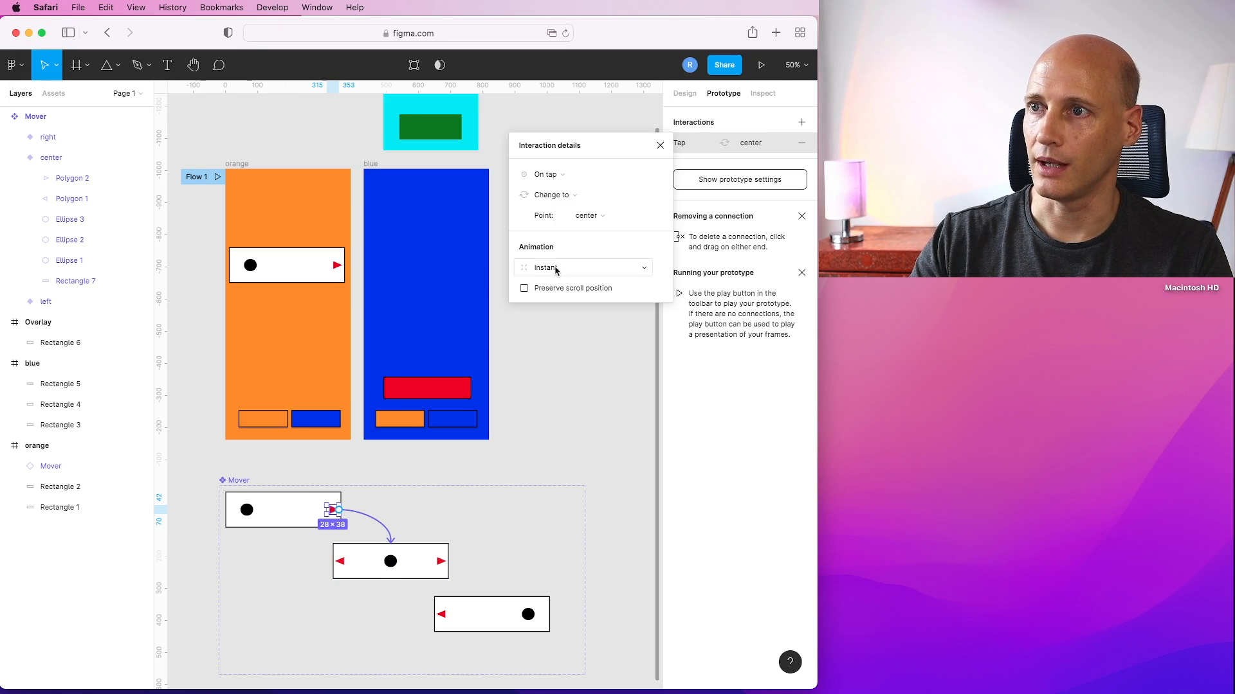
left_click(557, 269)
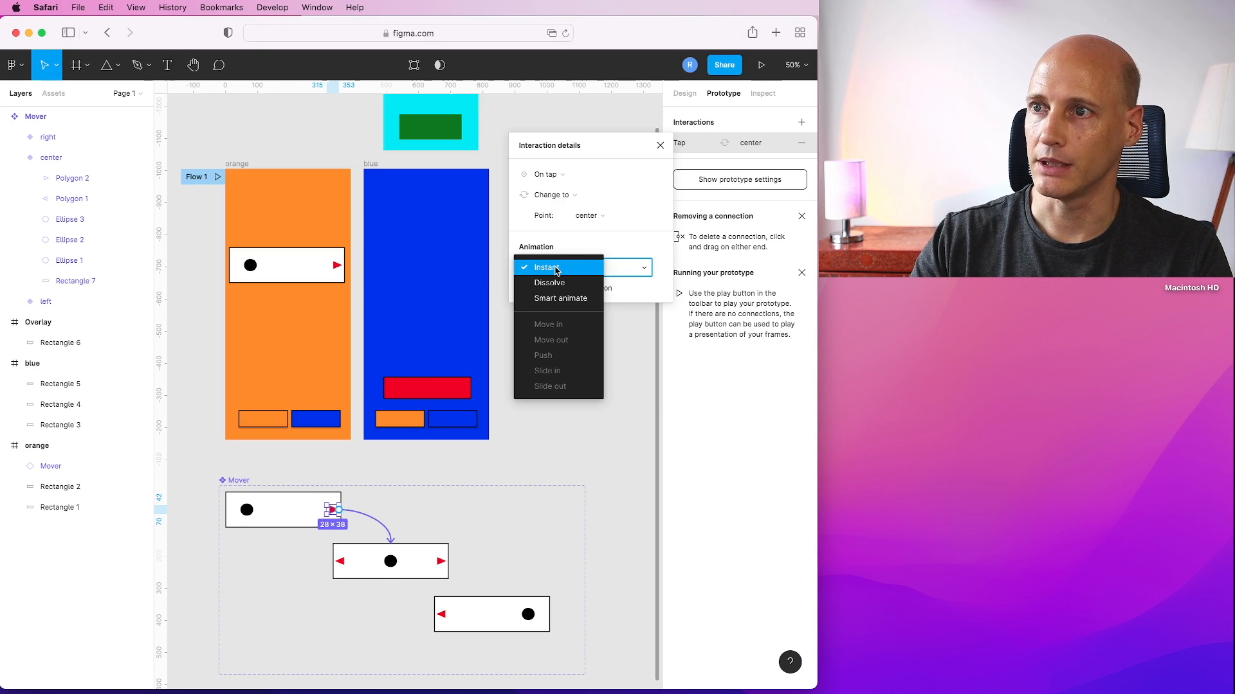
left_click(557, 299)
left_click(624, 288)
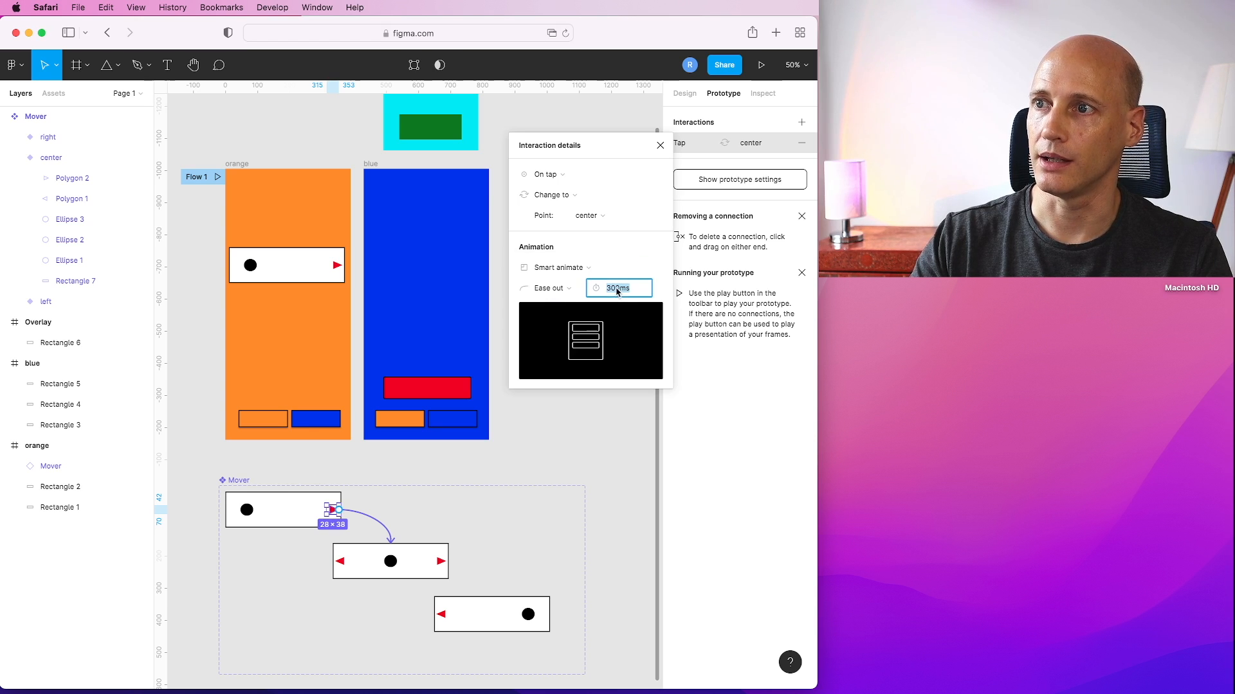
type("90")
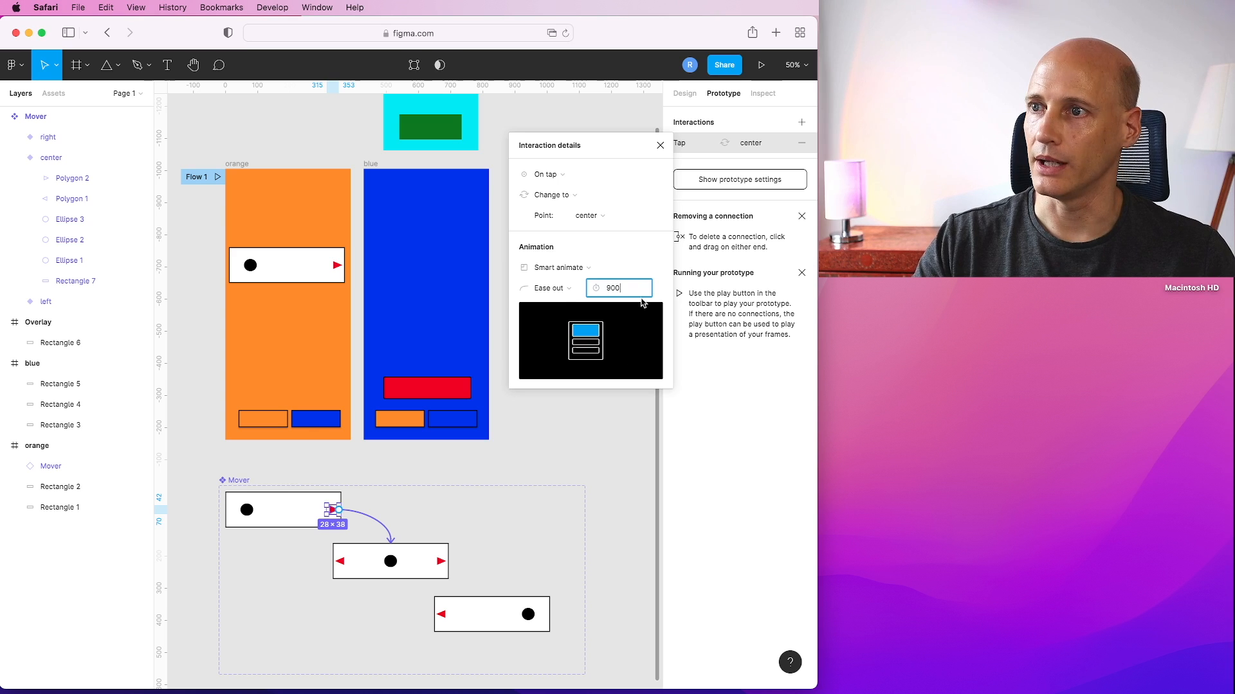
type("0")
left_click(568, 294)
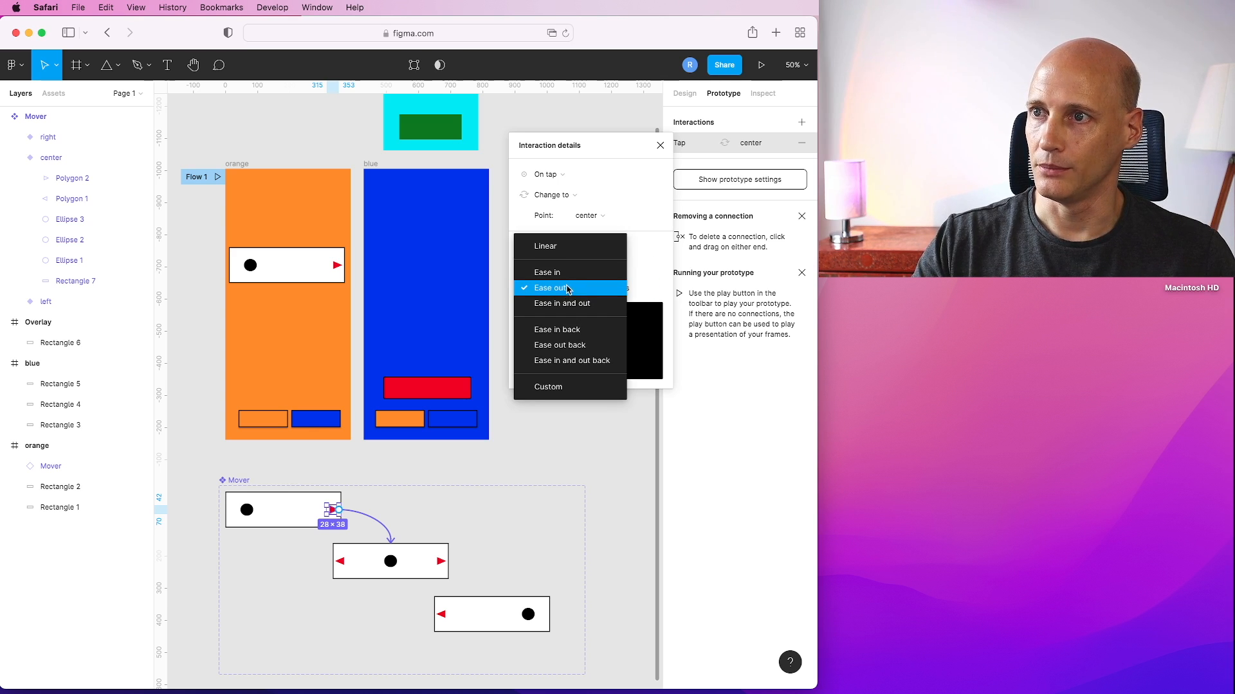
left_click(552, 245)
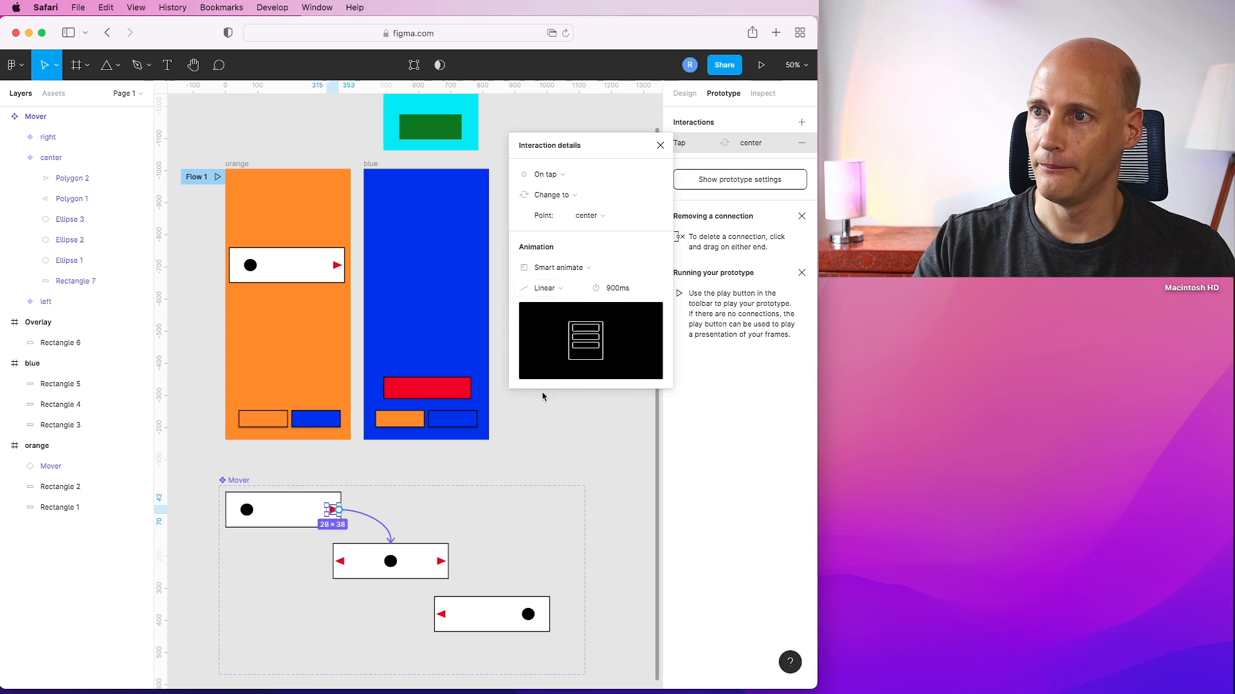
left_click(557, 440)
Set the center variant's left-arrow interaction animation to Smart animate.
left_click(306, 558)
left_click(546, 267)
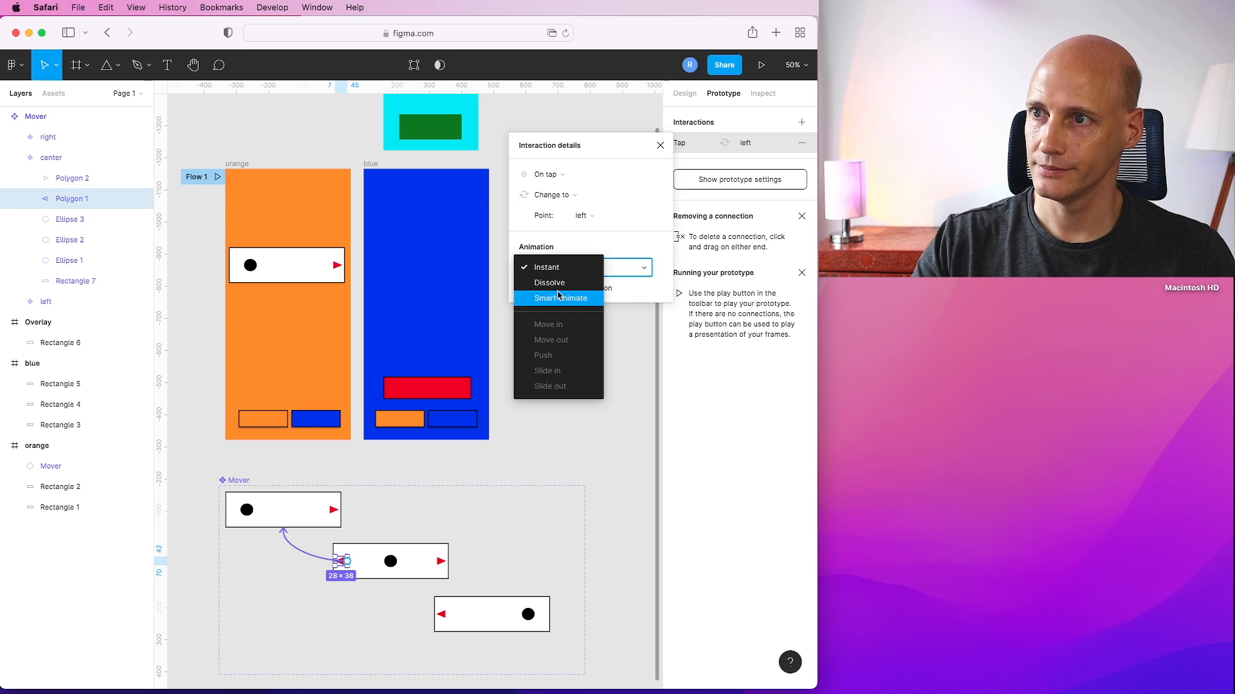
left_click(553, 295)
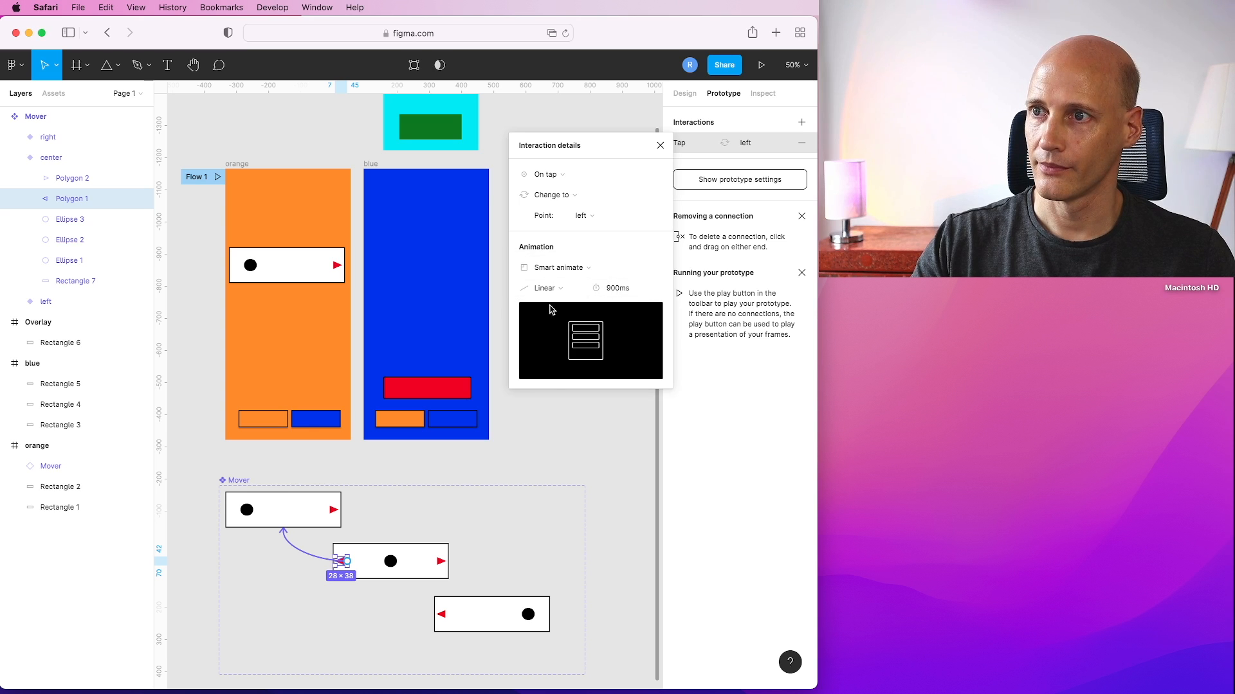
left_click(551, 421)
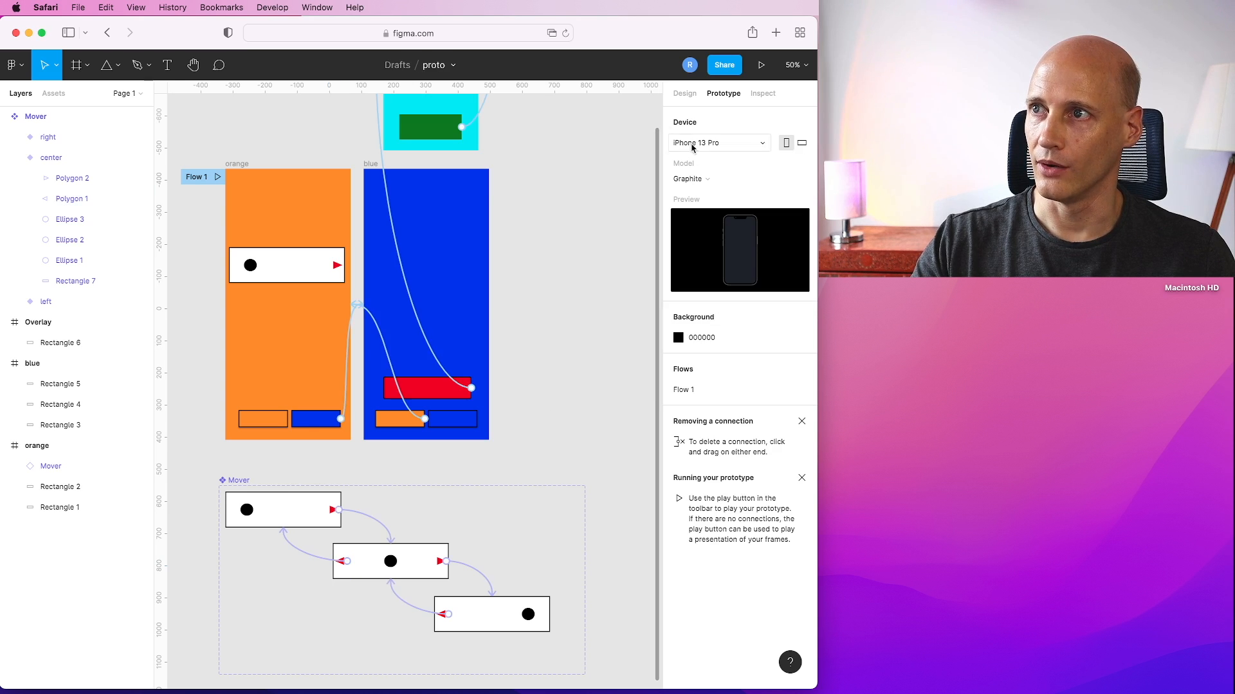
Present the prototype and tap the carousel's right and left arrows to test the animated transitions.
left_click(761, 66)
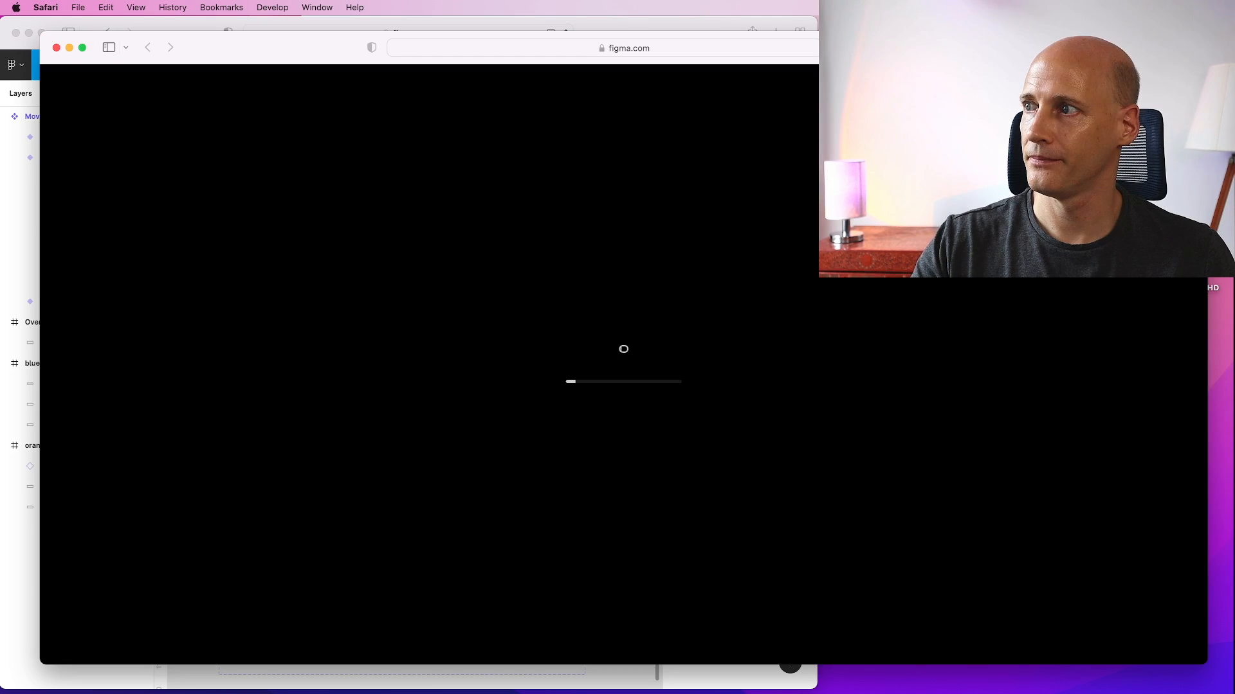
left_click_drag(1207, 328, 583, 330)
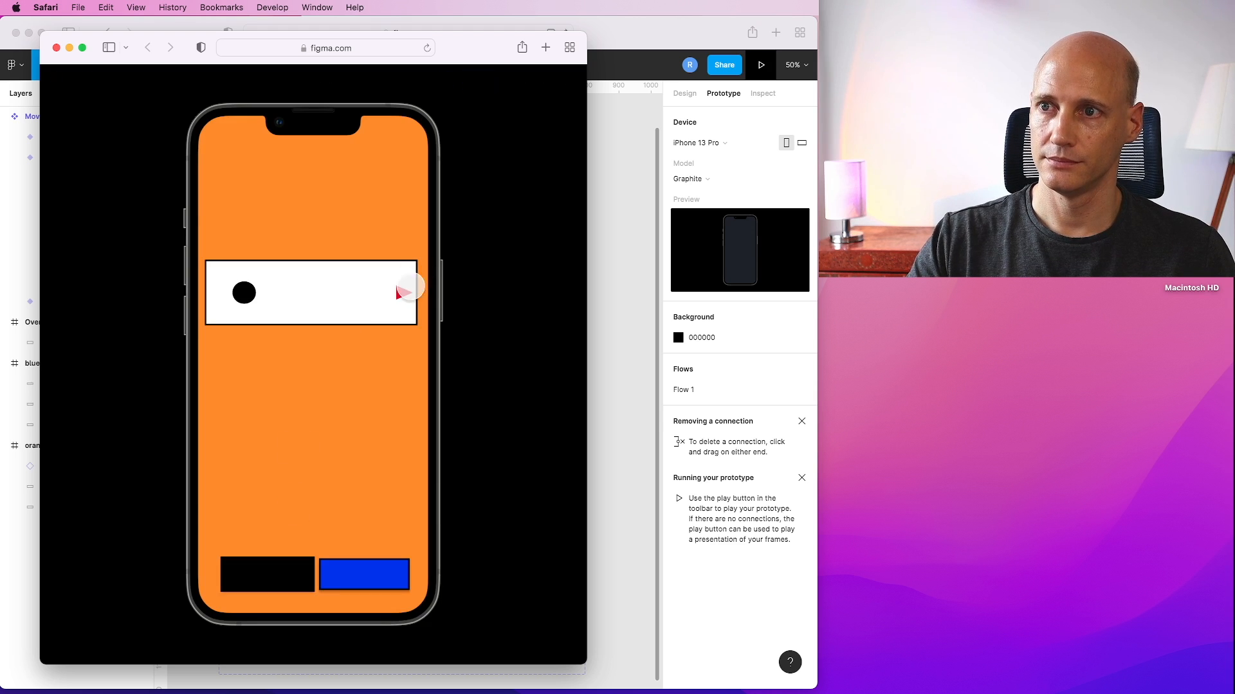
left_click(404, 293)
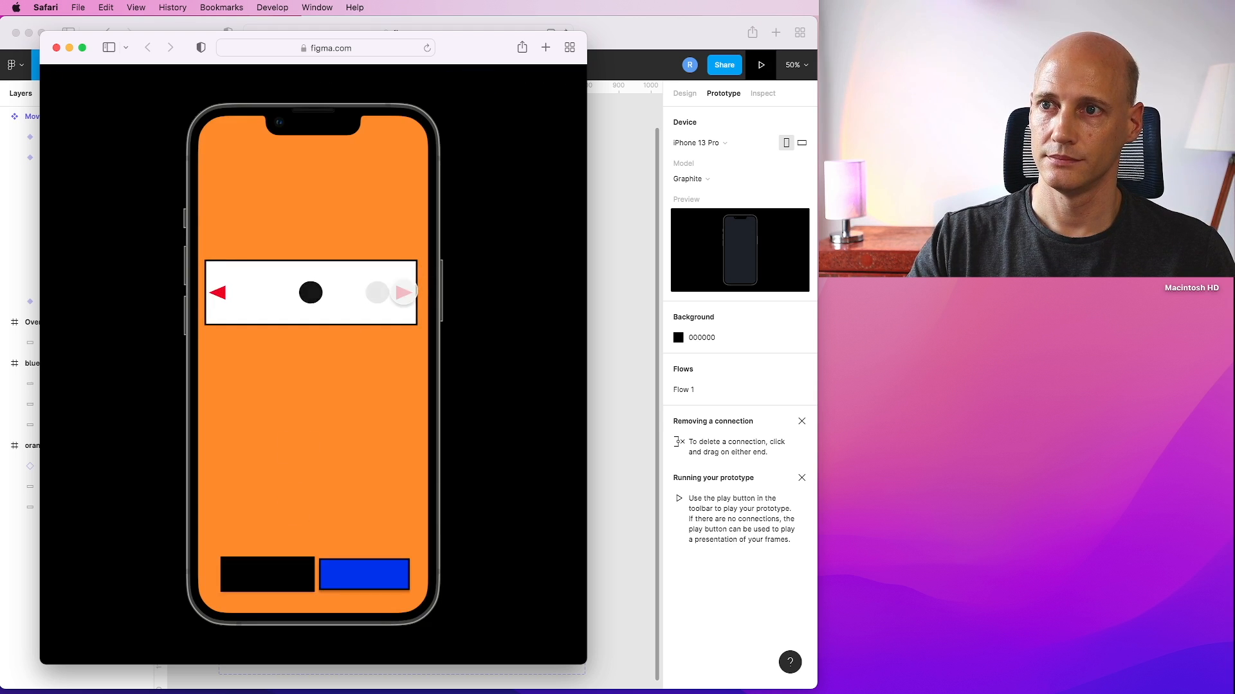
left_click(219, 294)
left_click(219, 293)
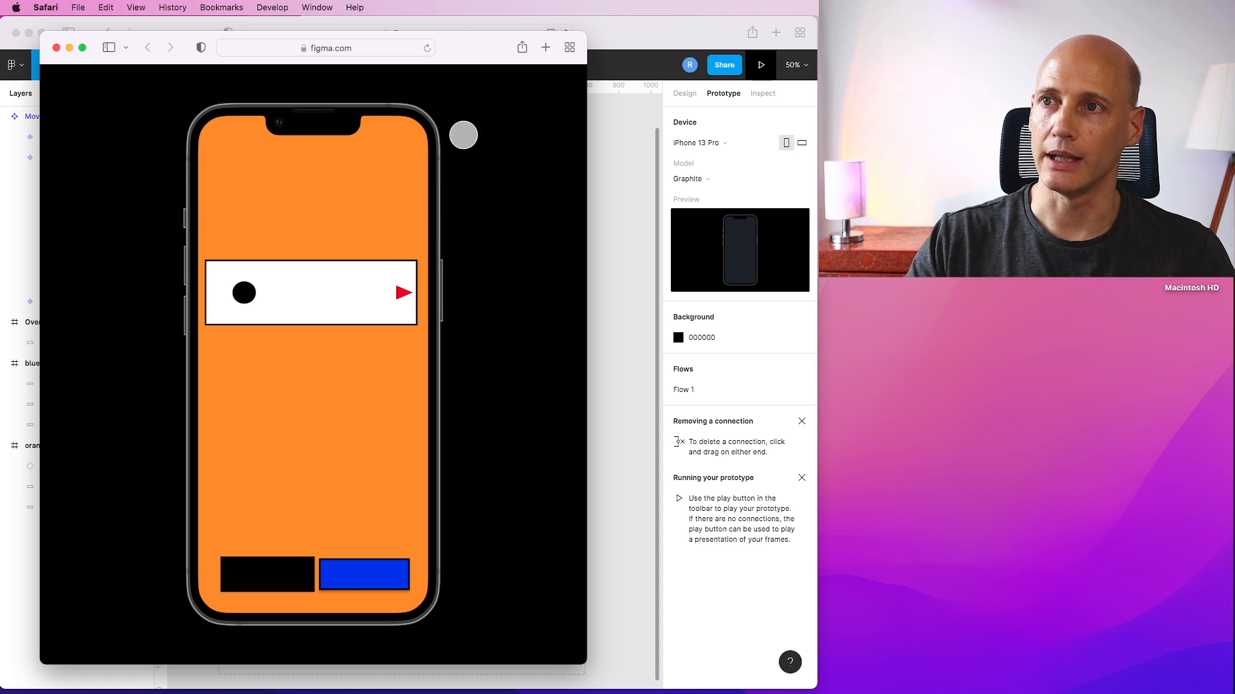
left_click(57, 48)
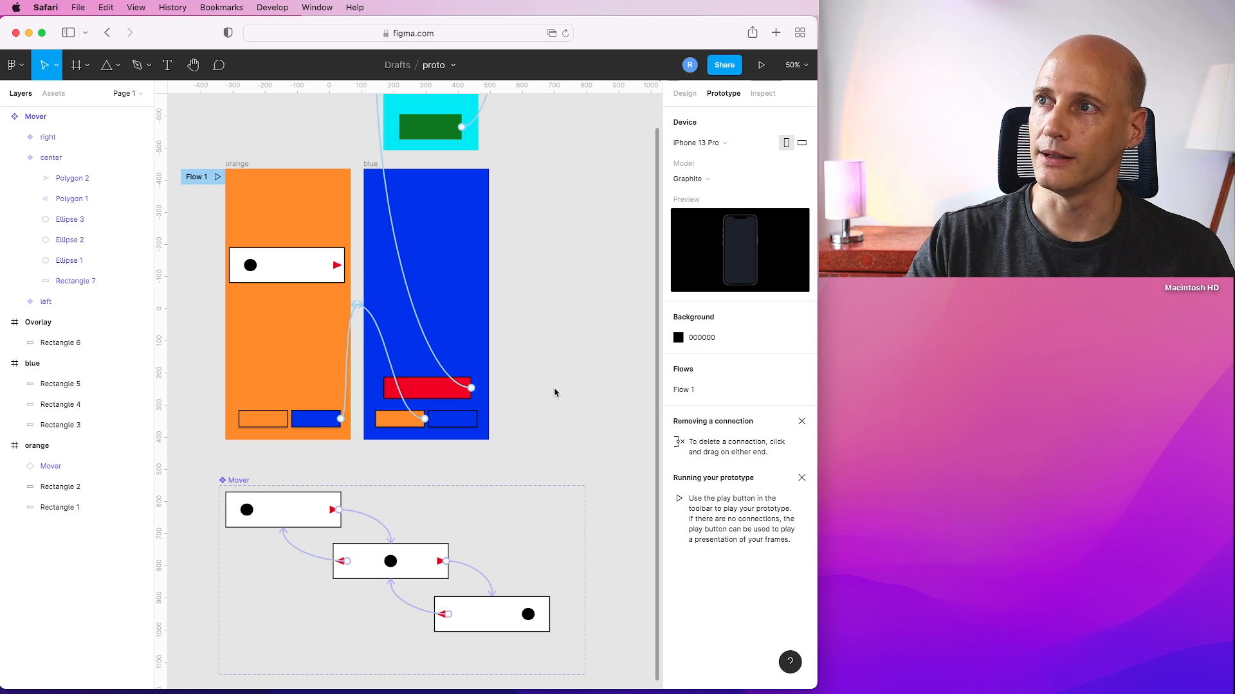
scroll(554, 268, "up", 5)
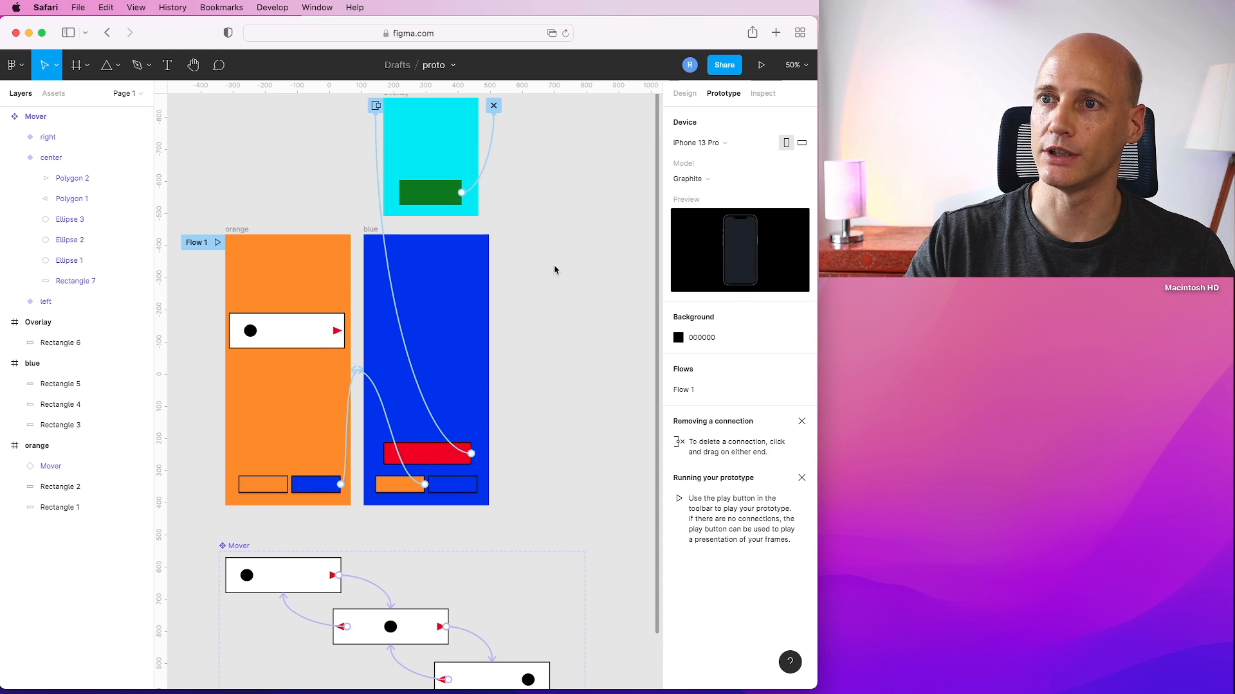